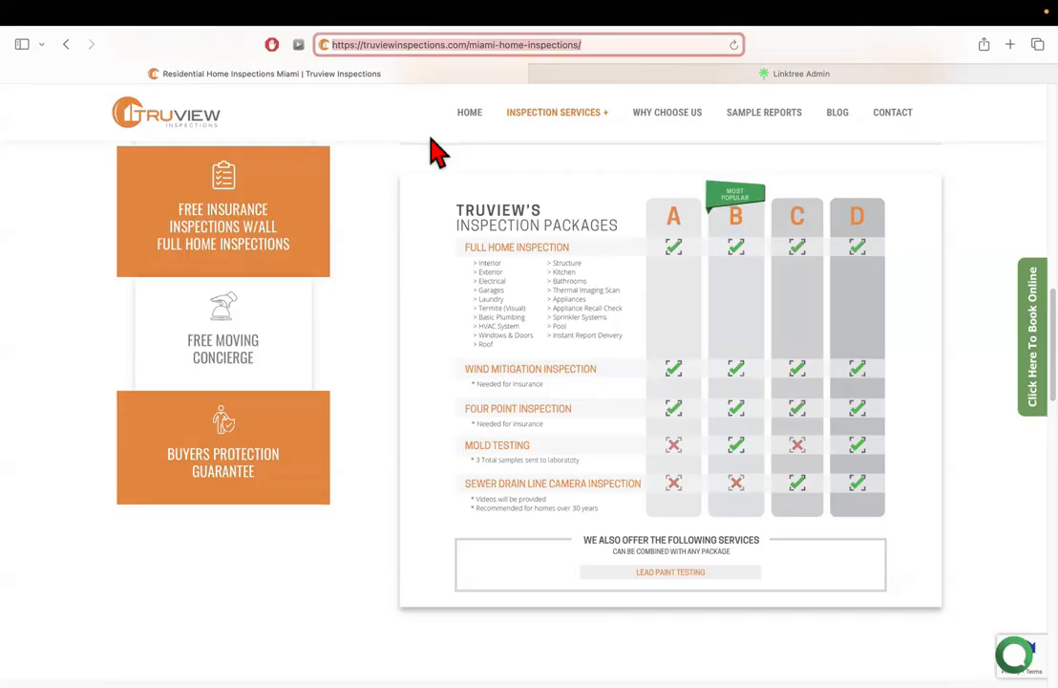
{"action": "left_click", "coordinate": [1011, 44]}
{"action": "type", "text": "miamirealtors.com"}
{"action": "key", "text": "Return"}
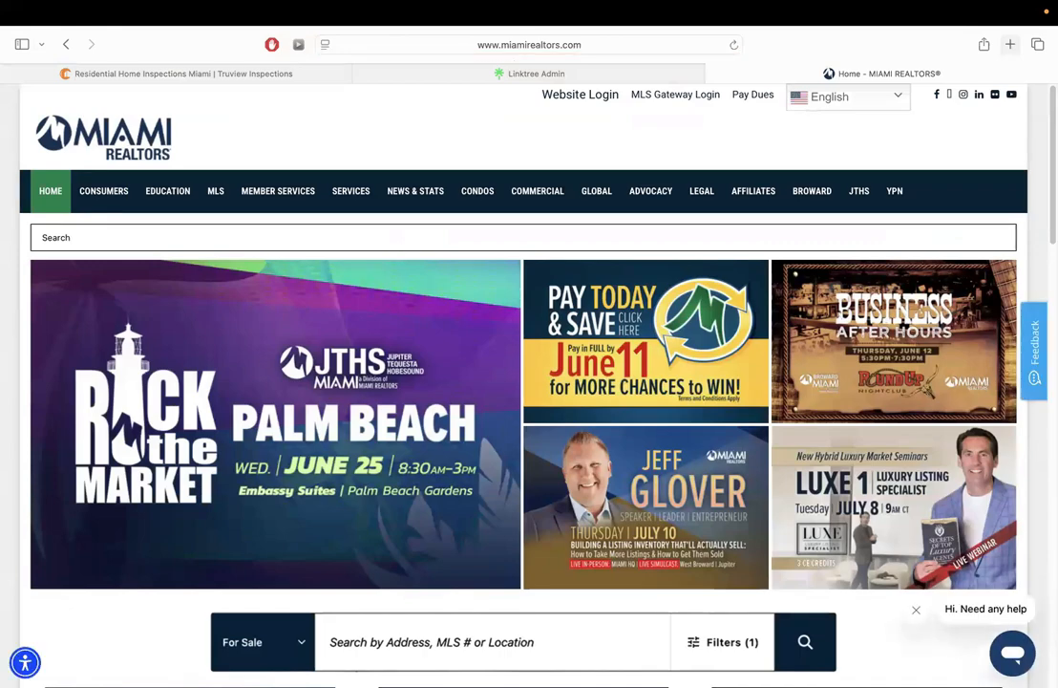
Show the CONSUMERS submenu in the Miami Realtors top navigation bar
{"action": "mouse_move", "coordinate": [101, 205]}
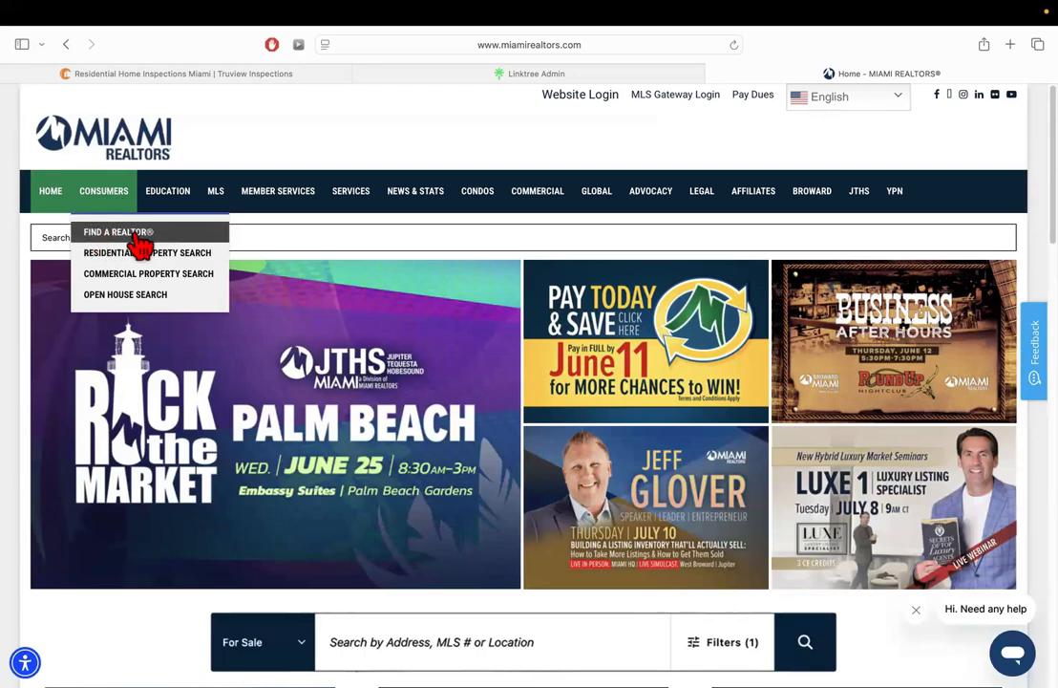
Open the Find a Realtor member search and review the Multilingual REALTORS® languages without choosing one
{"action": "left_click", "coordinate": [124, 233]}
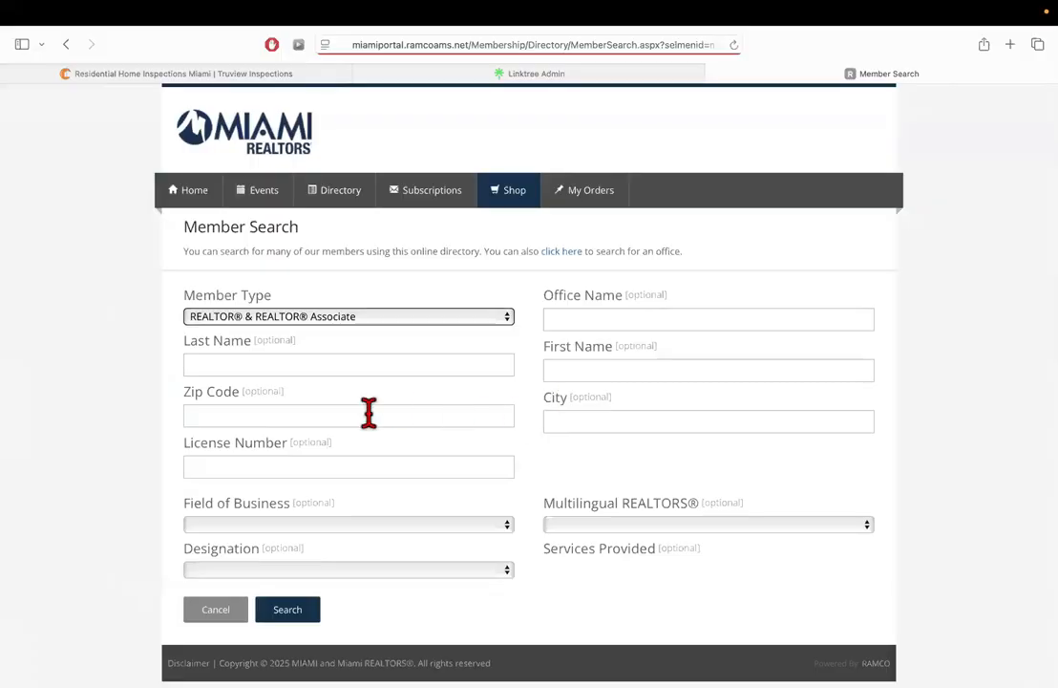
{"action": "left_click", "coordinate": [340, 414]}
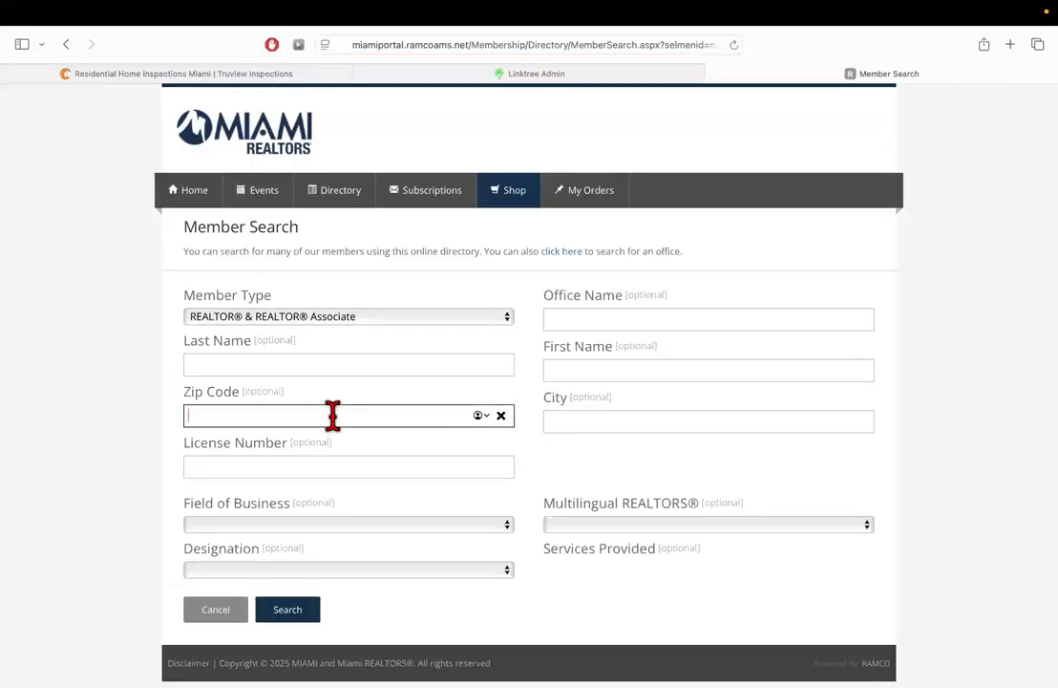
{"action": "left_click", "coordinate": [571, 527]}
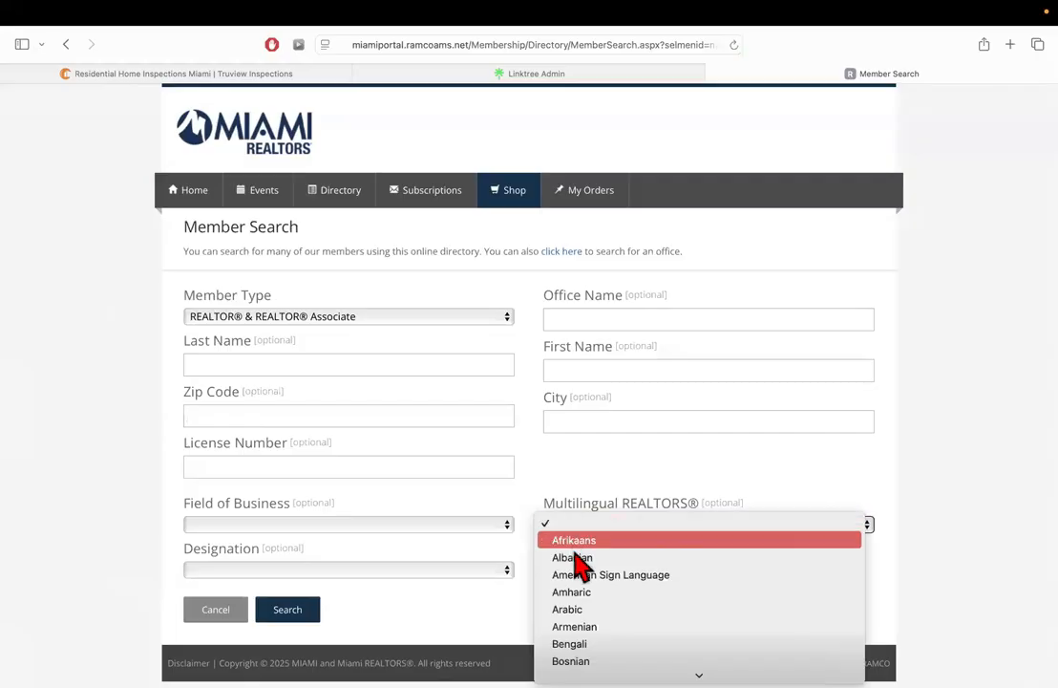
{"action": "mouse_move", "coordinate": [570, 682]}
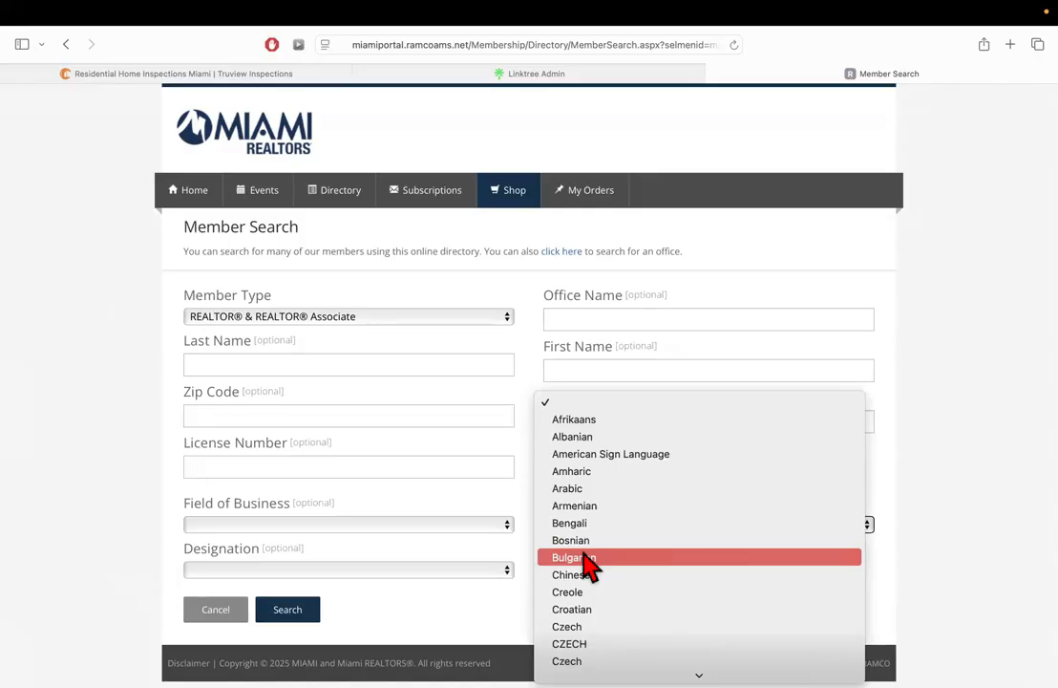
{"action": "left_click", "coordinate": [100, 463]}
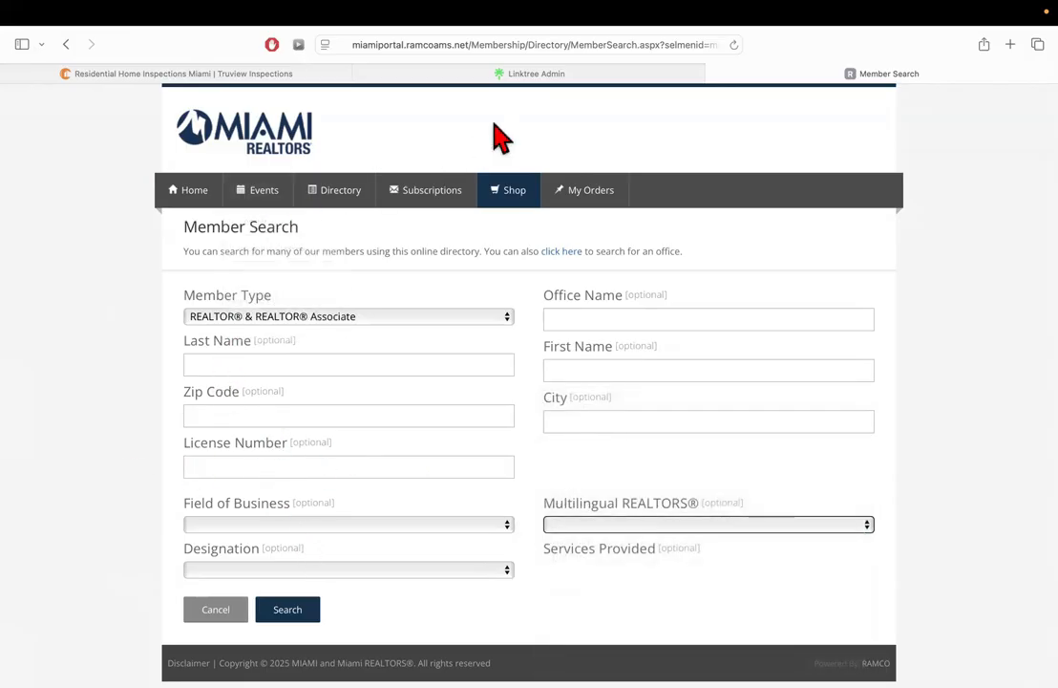
{"action": "left_click", "coordinate": [525, 44]}
Go back to miamirealtors.com and launch the MIAMI Gateway card further down the page
{"action": "type", "text": "miamirealtors.com"}
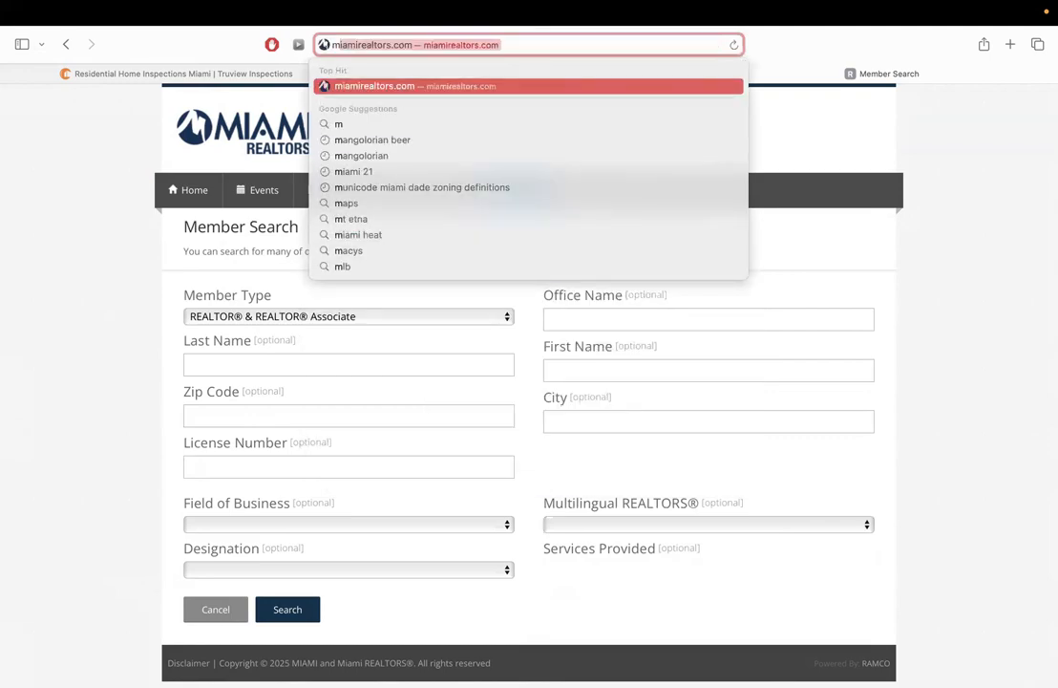
{"action": "key", "text": "Return"}
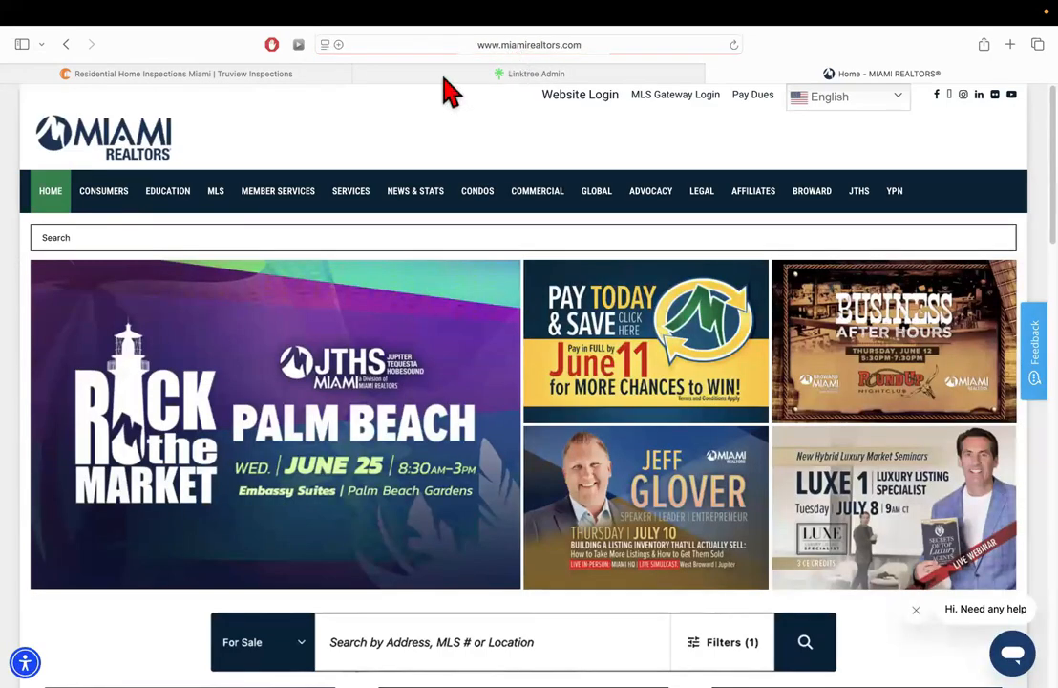
{"action": "scroll", "coordinate": [250, 221], "scroll_direction": "down", "scroll_amount": 1}
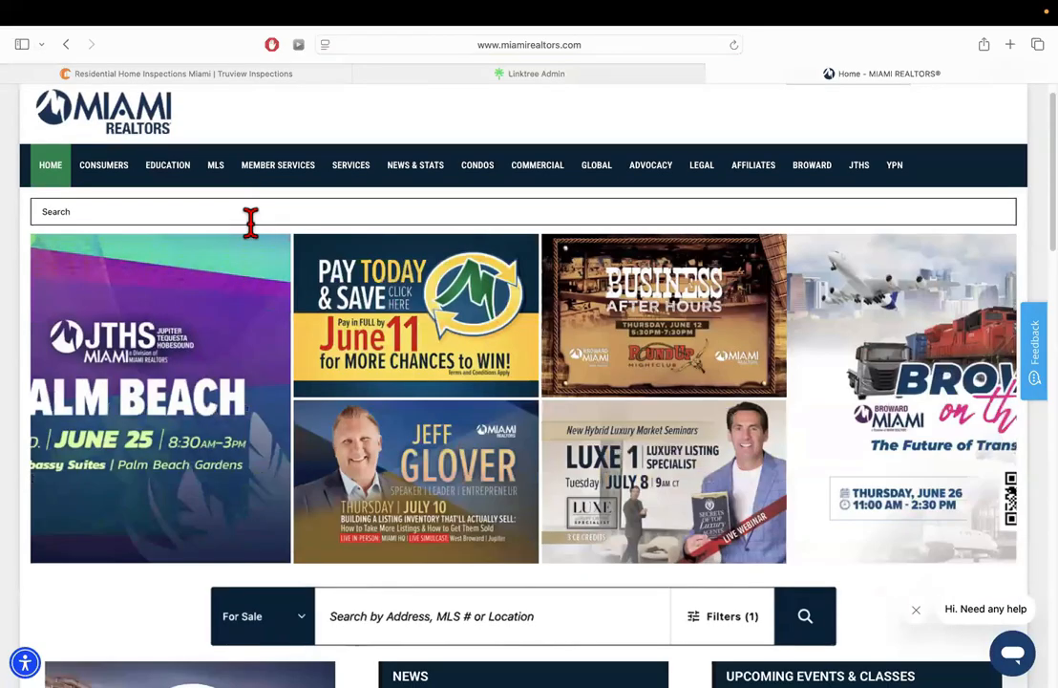
{"action": "scroll", "coordinate": [243, 220], "scroll_direction": "down", "scroll_amount": 2}
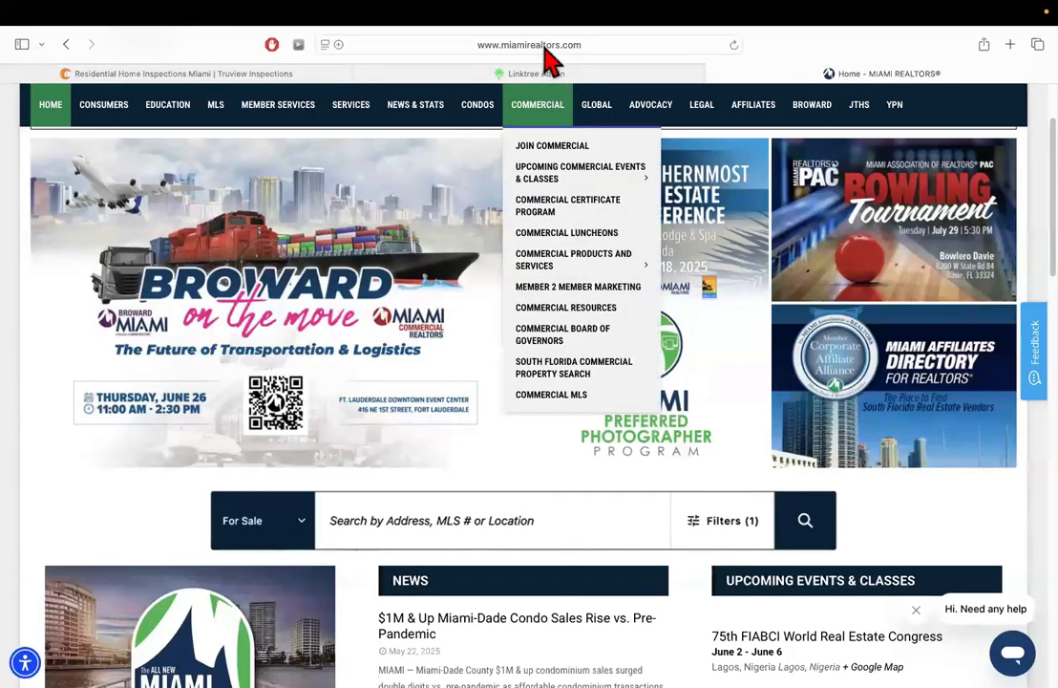
{"action": "scroll", "coordinate": [249, 402], "scroll_direction": "down", "scroll_amount": 4}
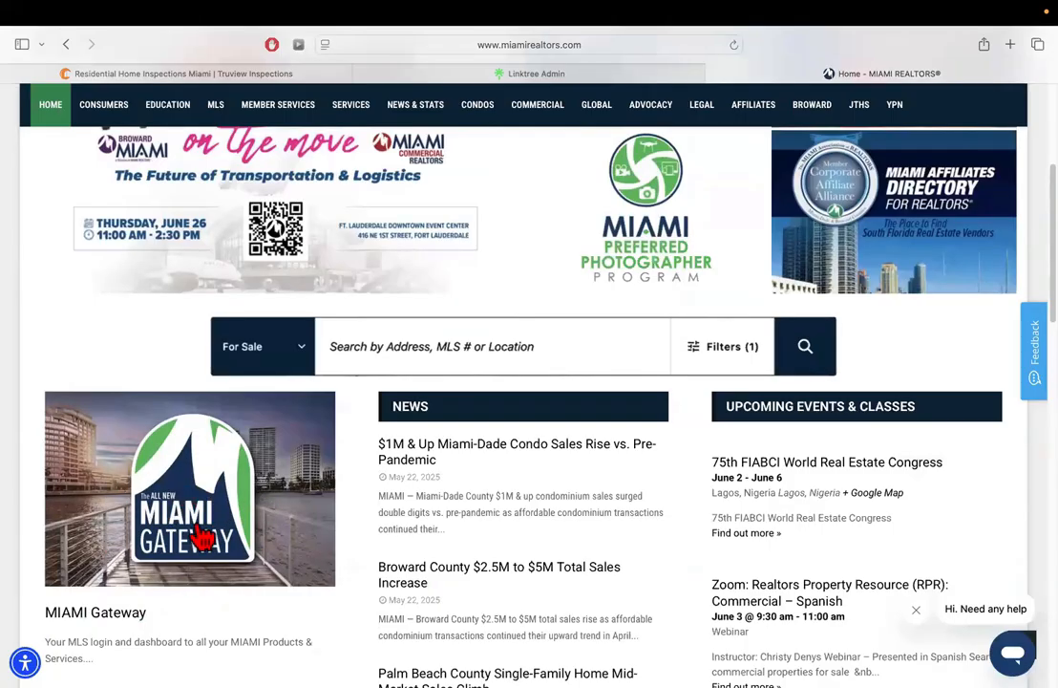
{"action": "scroll", "coordinate": [550, 366], "scroll_direction": "up", "scroll_amount": 5}
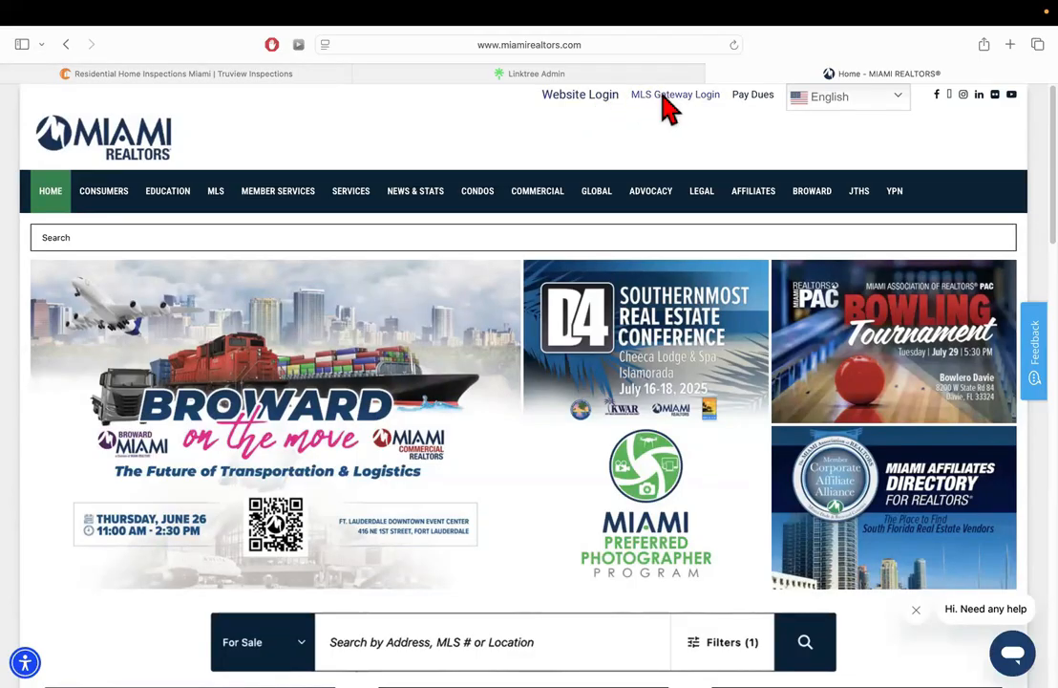
{"action": "scroll", "coordinate": [277, 325], "scroll_direction": "down", "scroll_amount": 4}
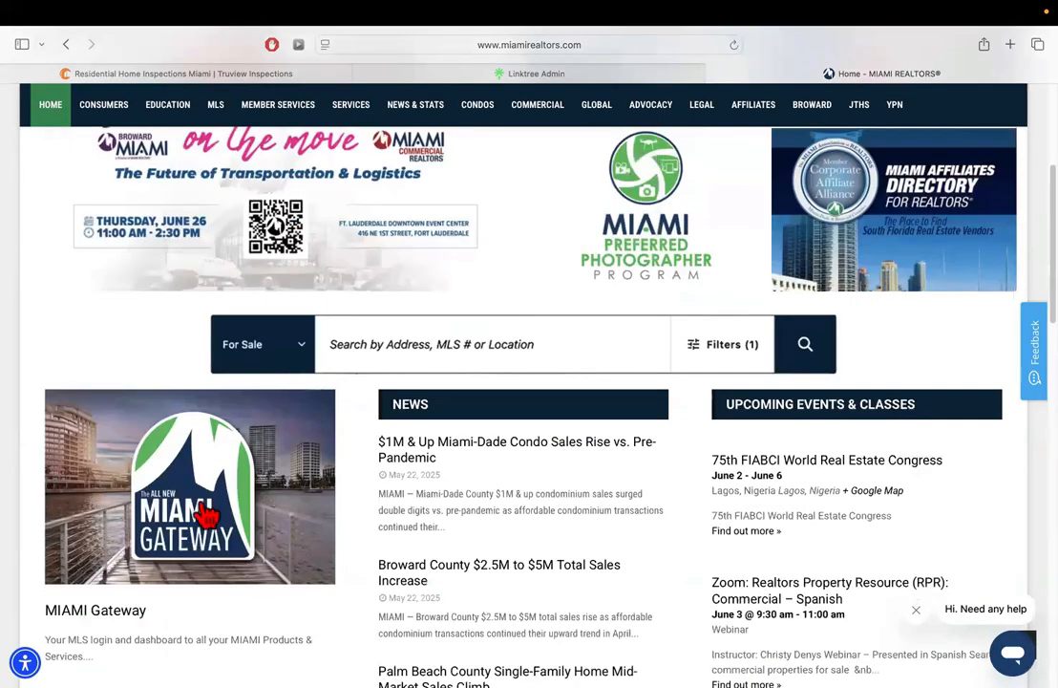
{"action": "left_click", "coordinate": [107, 435]}
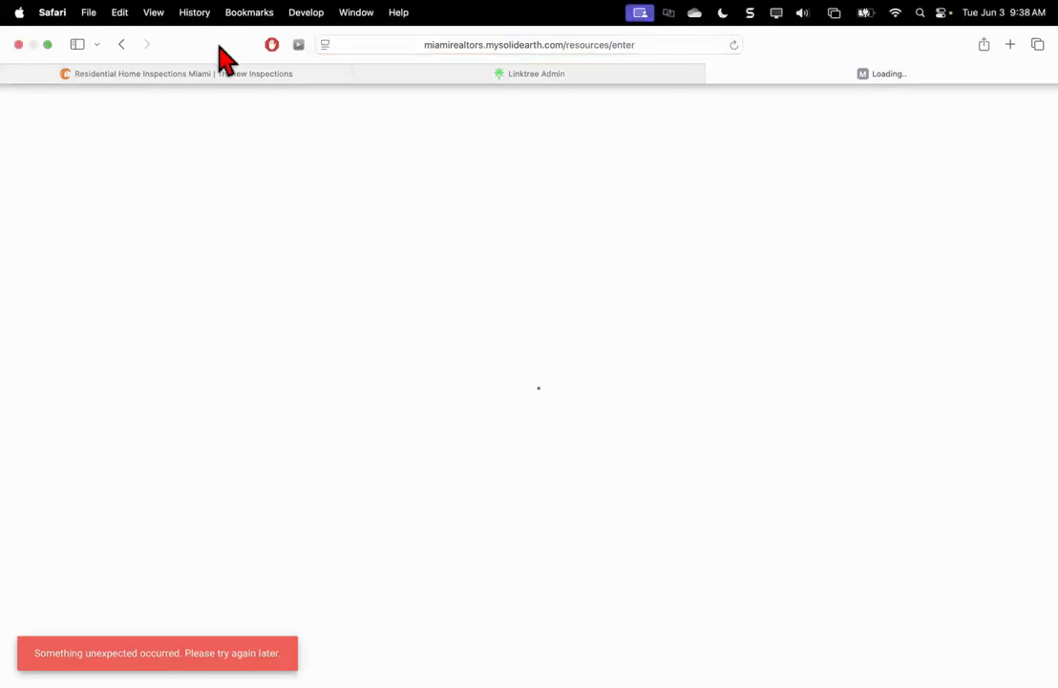
Close the failed Gateway tab, view Resource Panels full screen in Chrome, then return to Safari's Linktree admin
{"action": "left_click", "coordinate": [711, 75]}
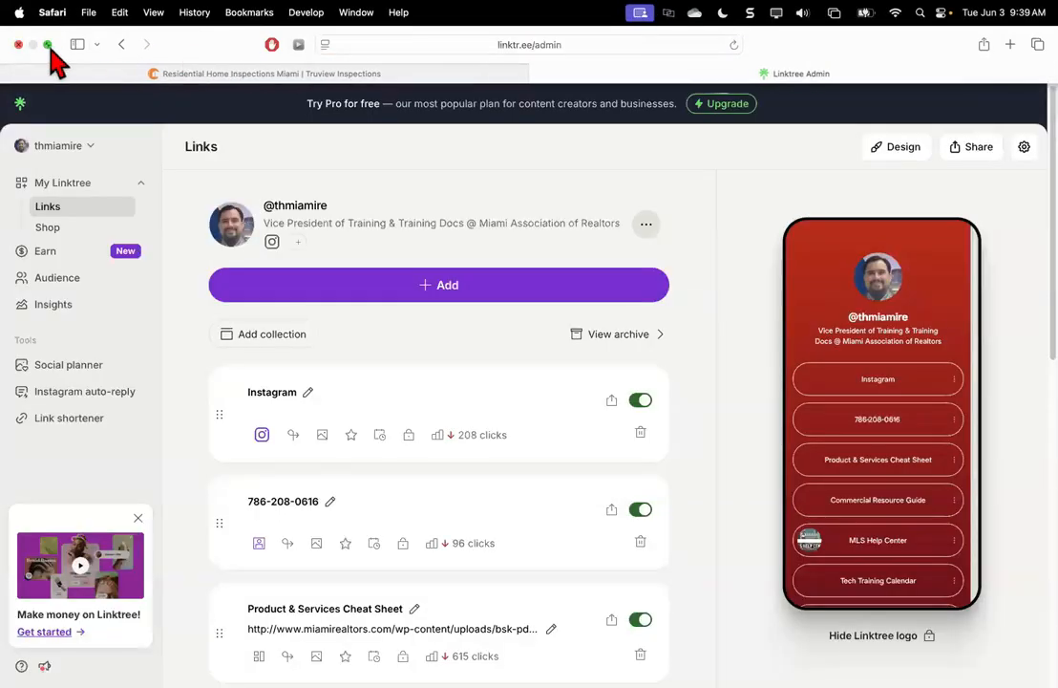
{"action": "left_click", "coordinate": [47, 44]}
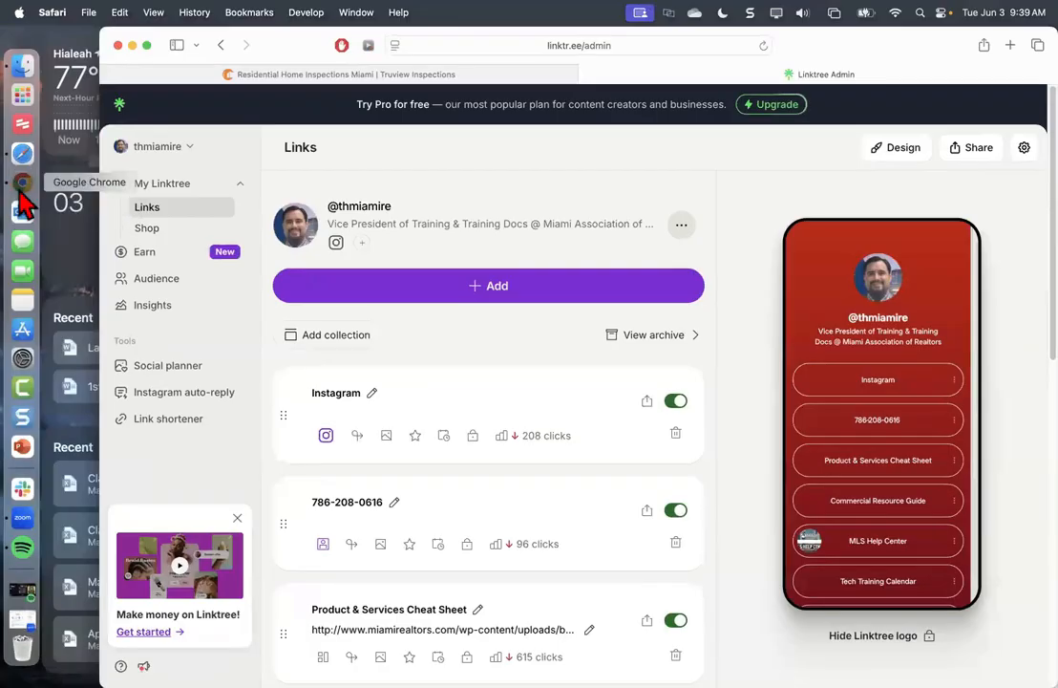
{"action": "left_click", "coordinate": [23, 181]}
{"action": "left_click", "coordinate": [151, 71]}
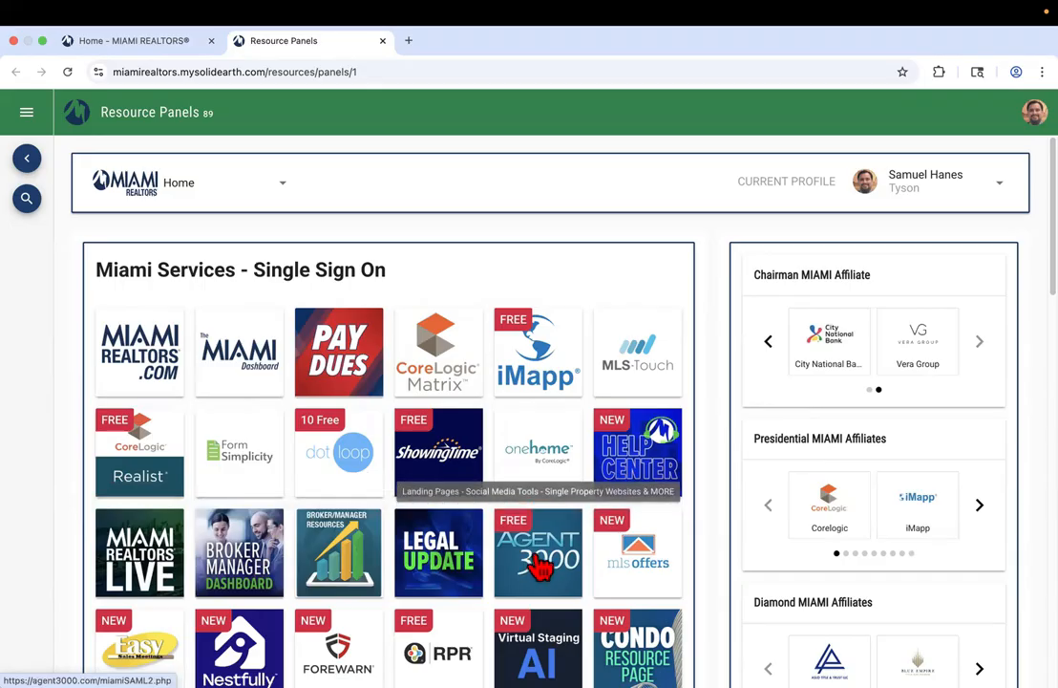
{"action": "left_click", "coordinate": [42, 40]}
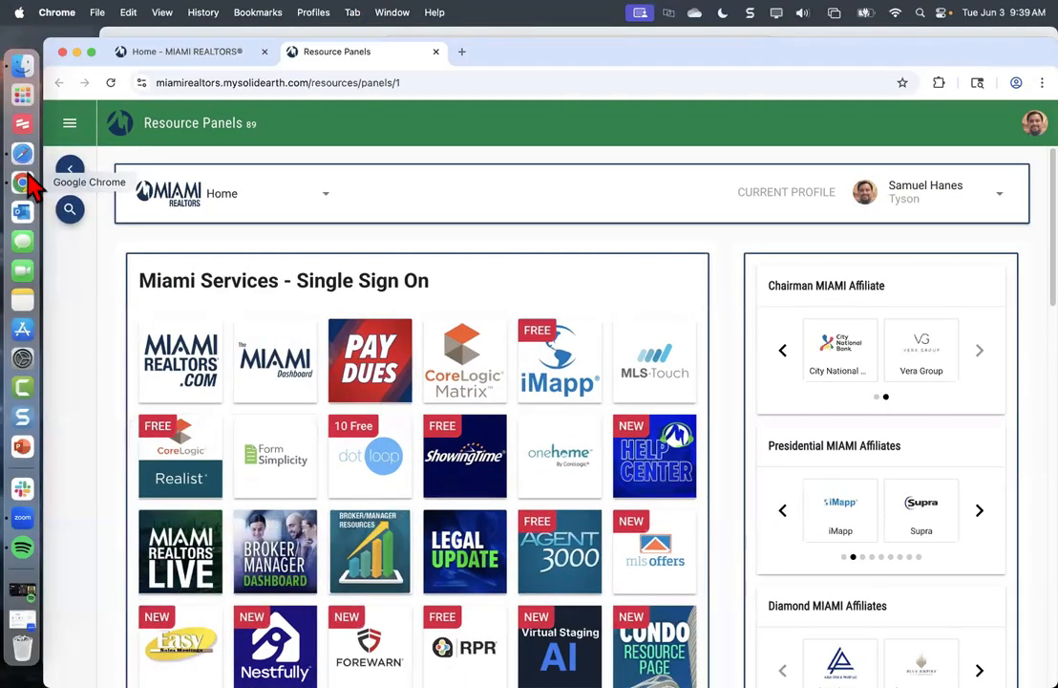
{"action": "left_click", "coordinate": [21, 152]}
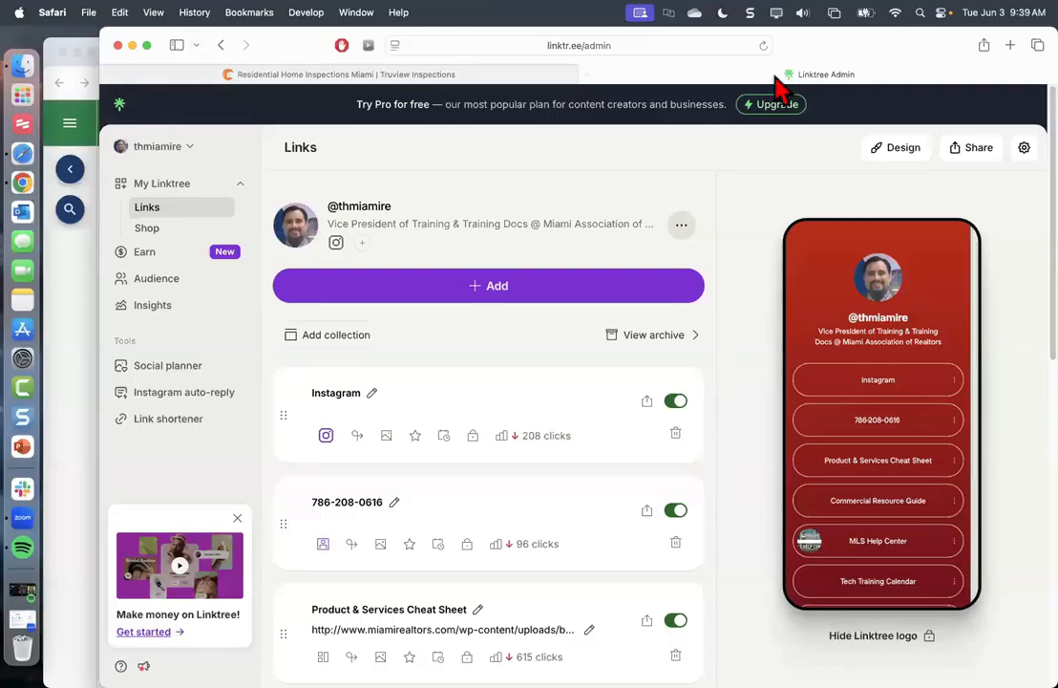
Copy the public linktr.ee page address from the Share panel, then close the panel
{"action": "left_click", "coordinate": [971, 153]}
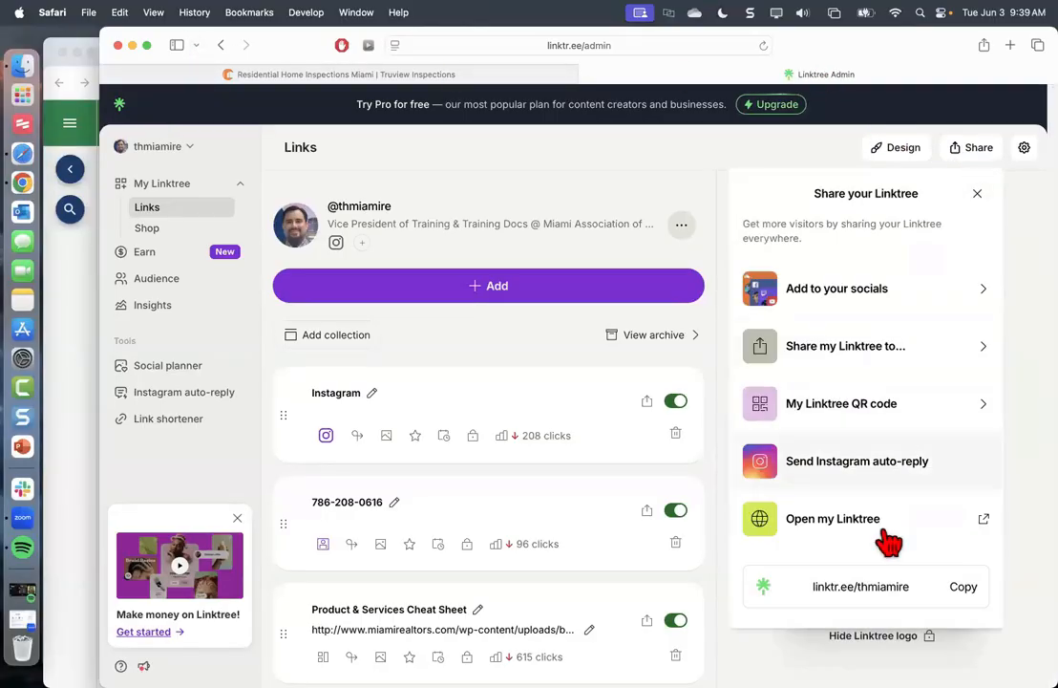
{"action": "left_click", "coordinate": [875, 596]}
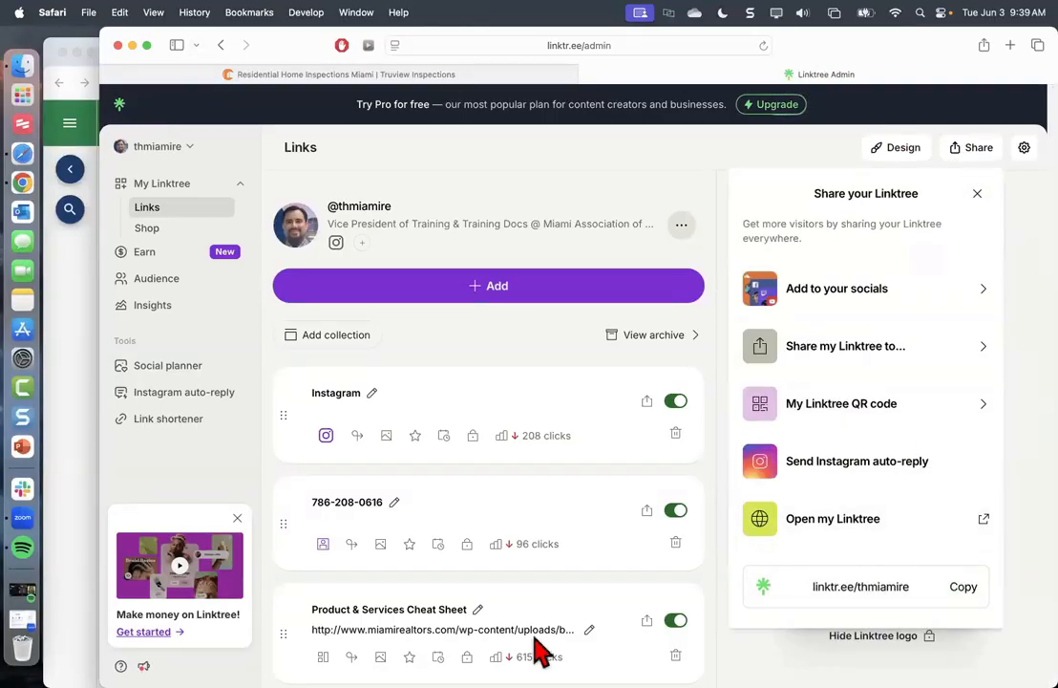
{"action": "left_click", "coordinate": [671, 405]}
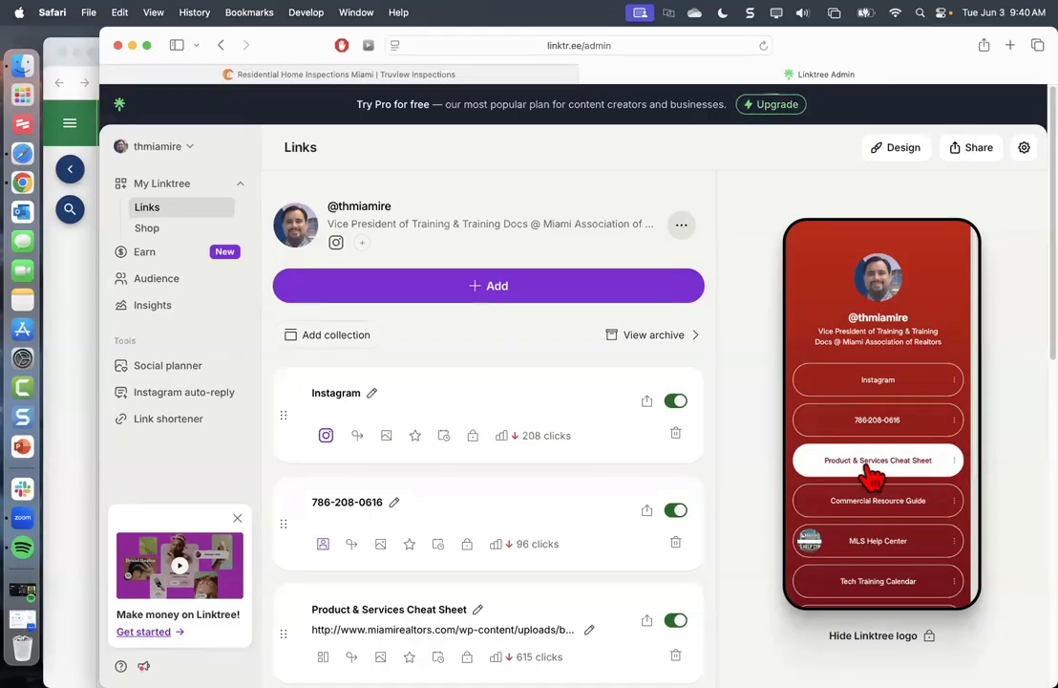
Open the Product & Services Cheat Sheet PDF and jump to its Background Checks section
{"action": "left_click", "coordinate": [872, 475]}
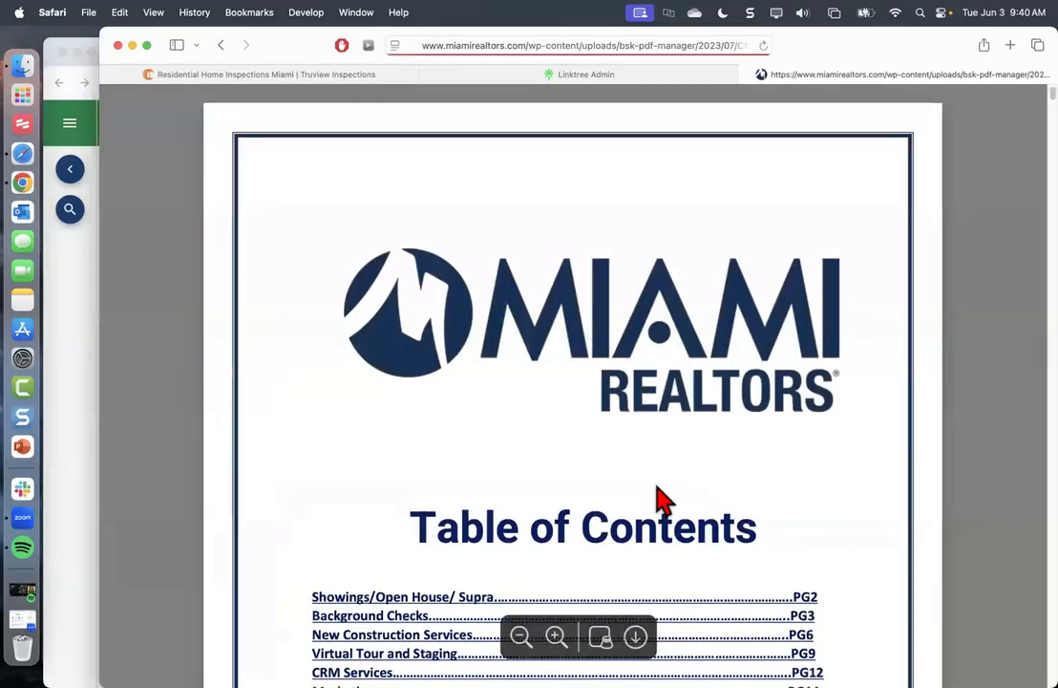
{"action": "scroll", "coordinate": [650, 488], "scroll_direction": "down", "scroll_amount": 5}
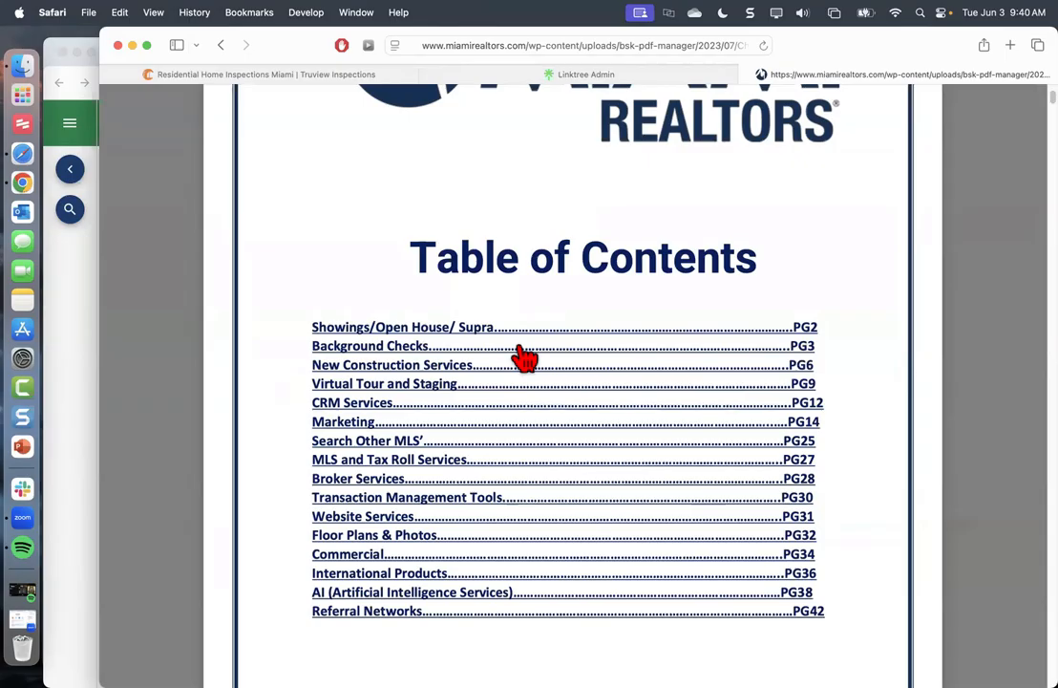
{"action": "left_click", "coordinate": [395, 353]}
Select the 1 FREE Tenant Screening offer line, then scroll back to the Table of Contents
{"action": "scroll", "coordinate": [477, 392], "scroll_direction": "down", "scroll_amount": 3}
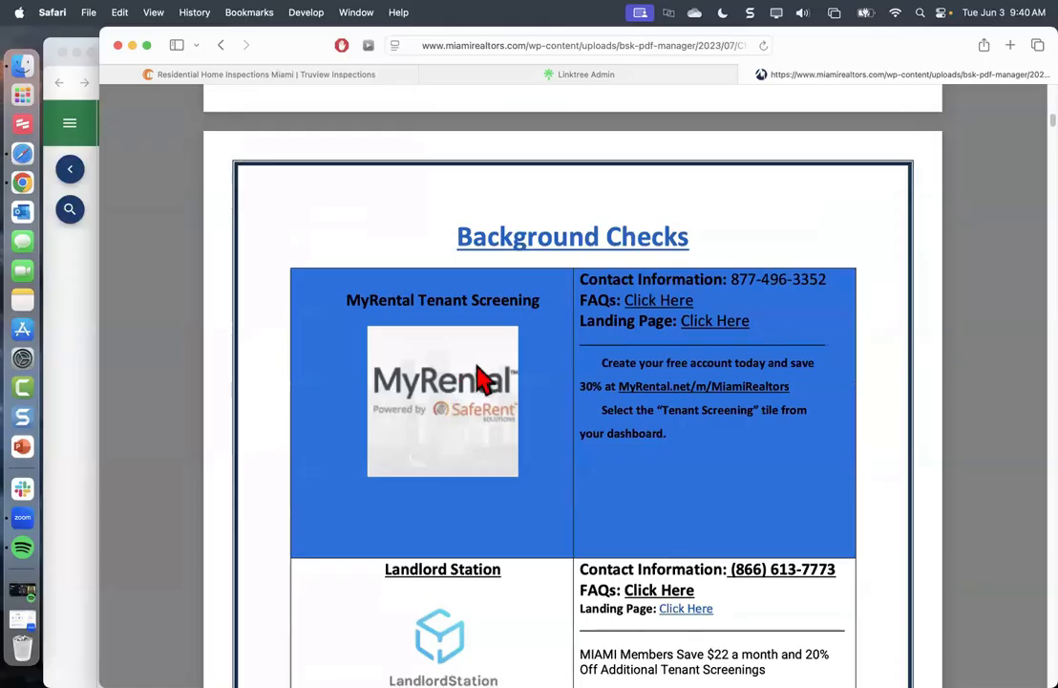
{"action": "scroll", "coordinate": [468, 420], "scroll_direction": "down", "scroll_amount": 2}
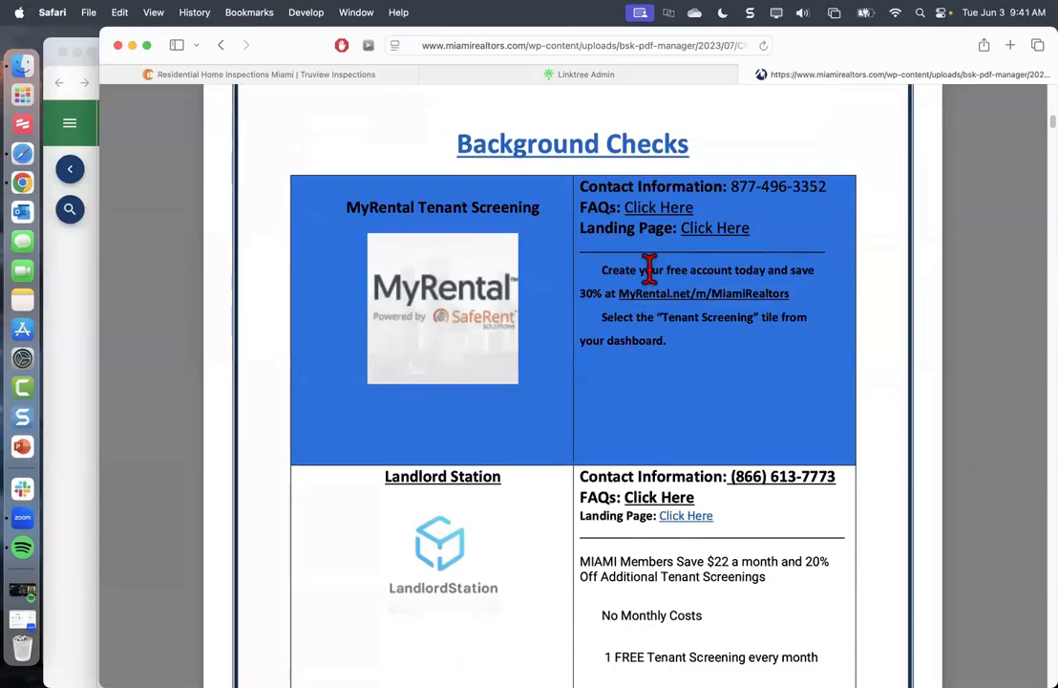
{"action": "scroll", "coordinate": [649, 268], "scroll_direction": "down", "scroll_amount": 5}
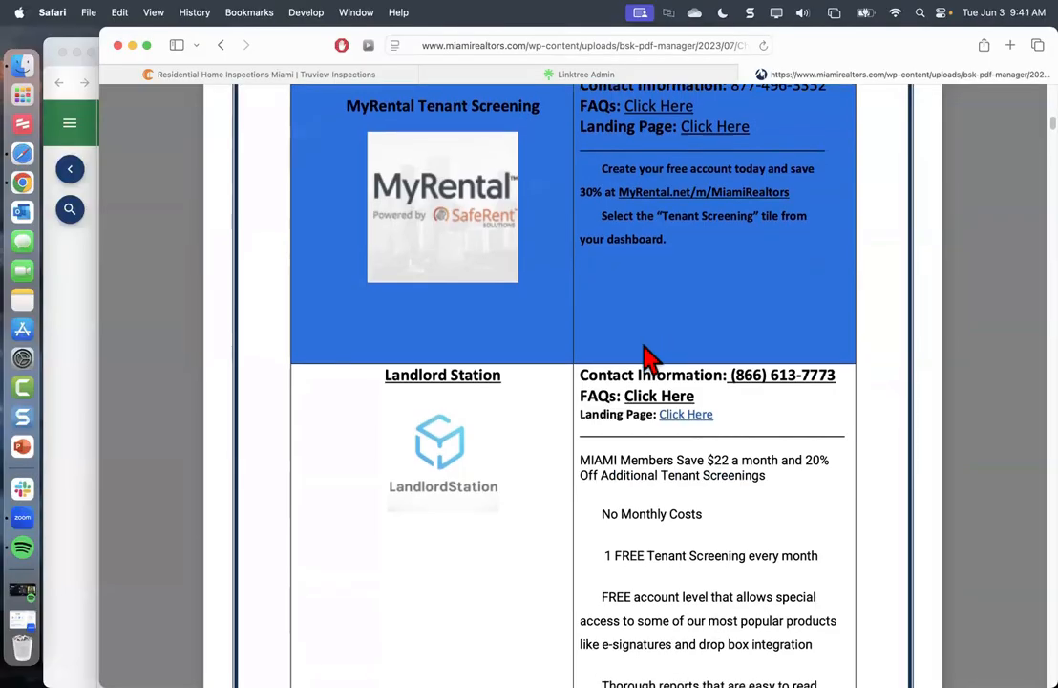
{"action": "scroll", "coordinate": [649, 420], "scroll_direction": "down", "scroll_amount": 3}
{"action": "scroll", "coordinate": [650, 411], "scroll_direction": "up", "scroll_amount": 2}
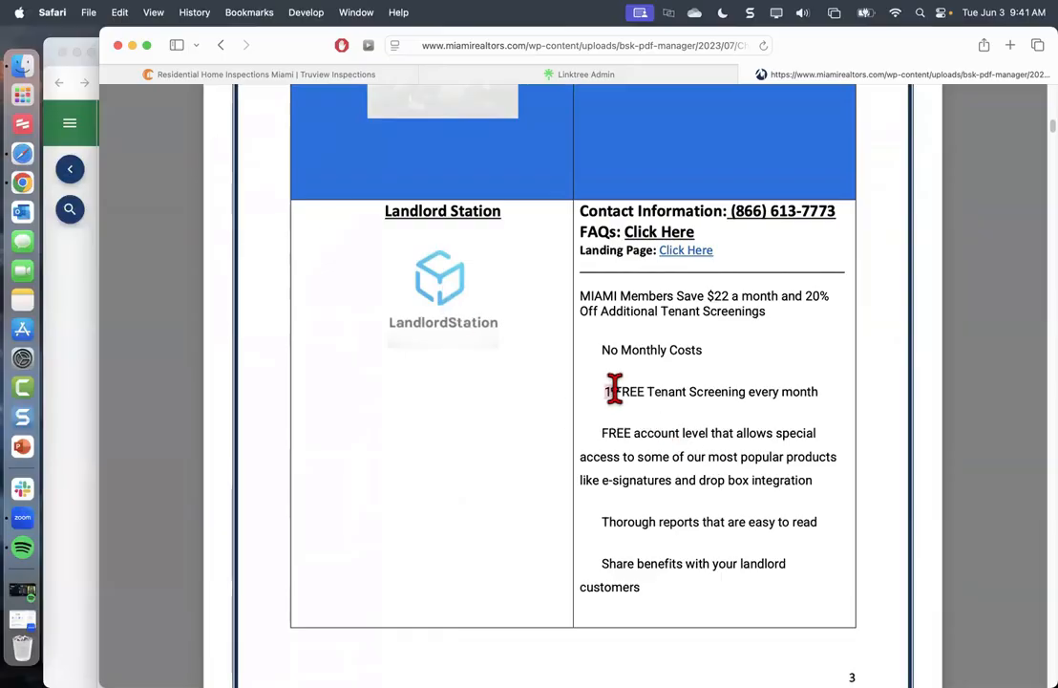
{"action": "left_click_drag", "start_coordinate": [607, 392], "coordinate": [818, 392]}
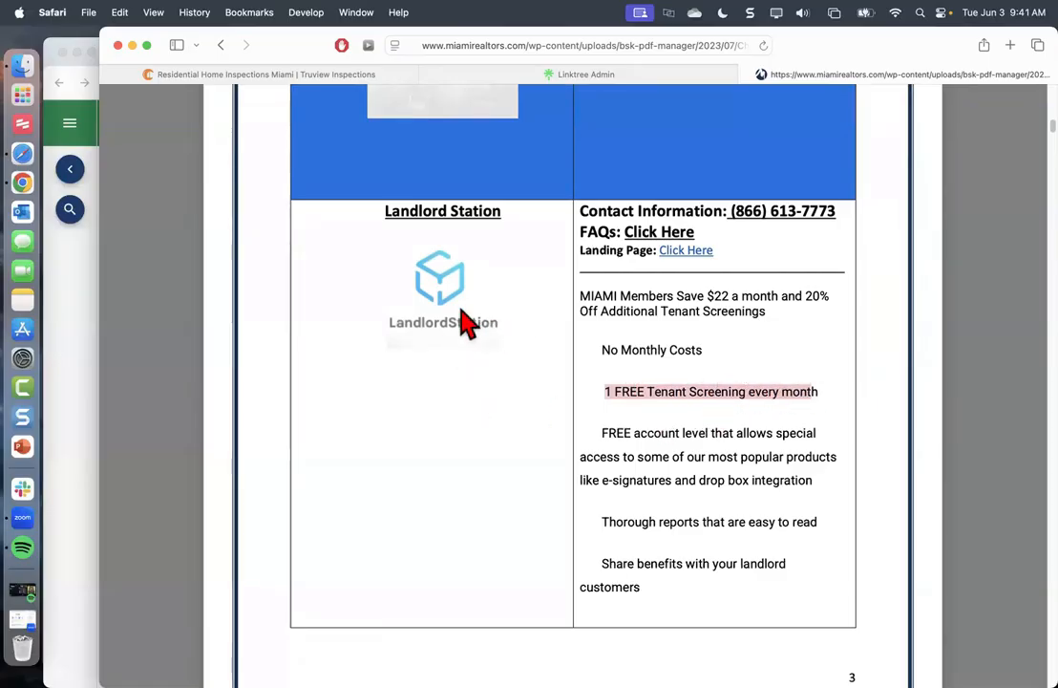
{"action": "scroll", "coordinate": [702, 396], "scroll_direction": "up", "scroll_amount": 15}
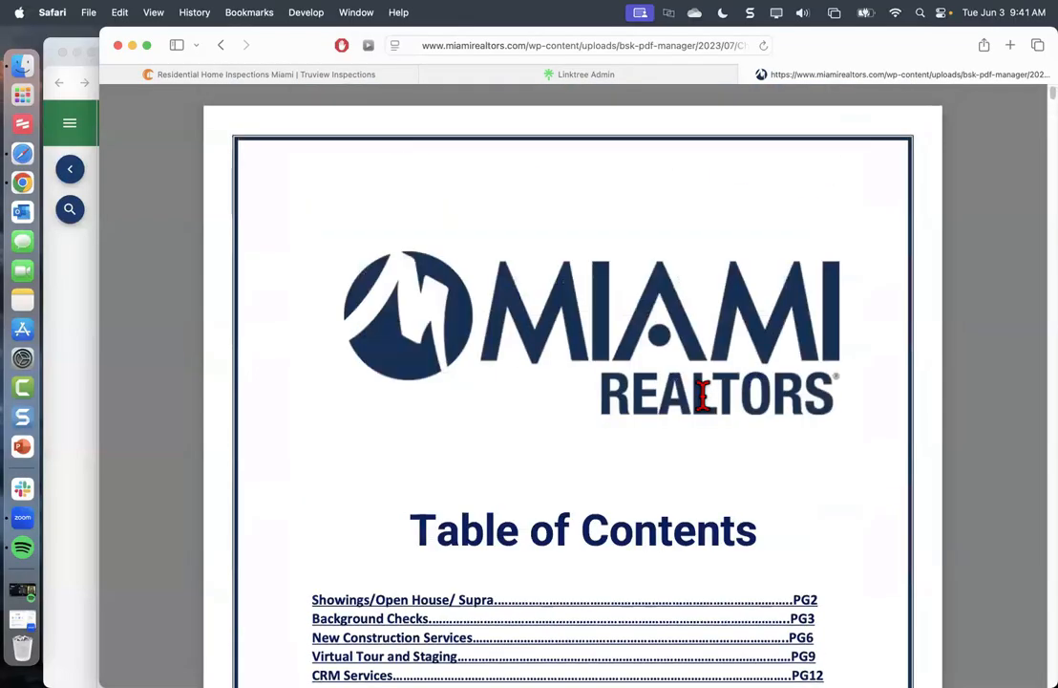
Jump to the New Construction Services section from the PDF's Table of Contents
{"action": "scroll", "coordinate": [701, 401], "scroll_direction": "down", "scroll_amount": 3}
{"action": "scroll", "coordinate": [571, 445], "scroll_direction": "down", "scroll_amount": 1}
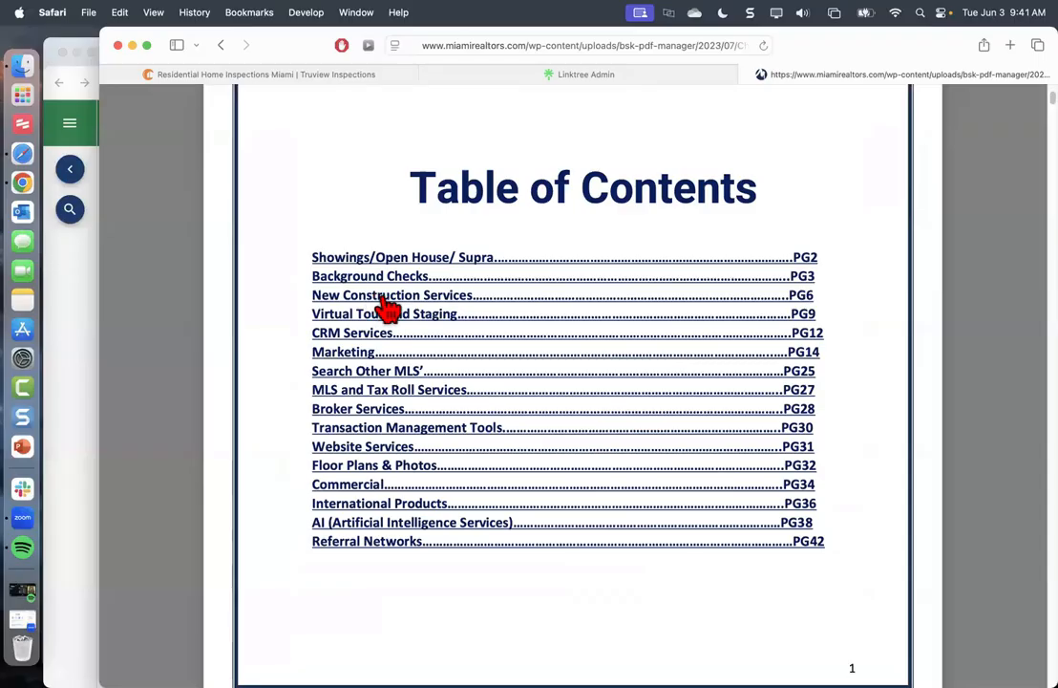
{"action": "left_click", "coordinate": [391, 298]}
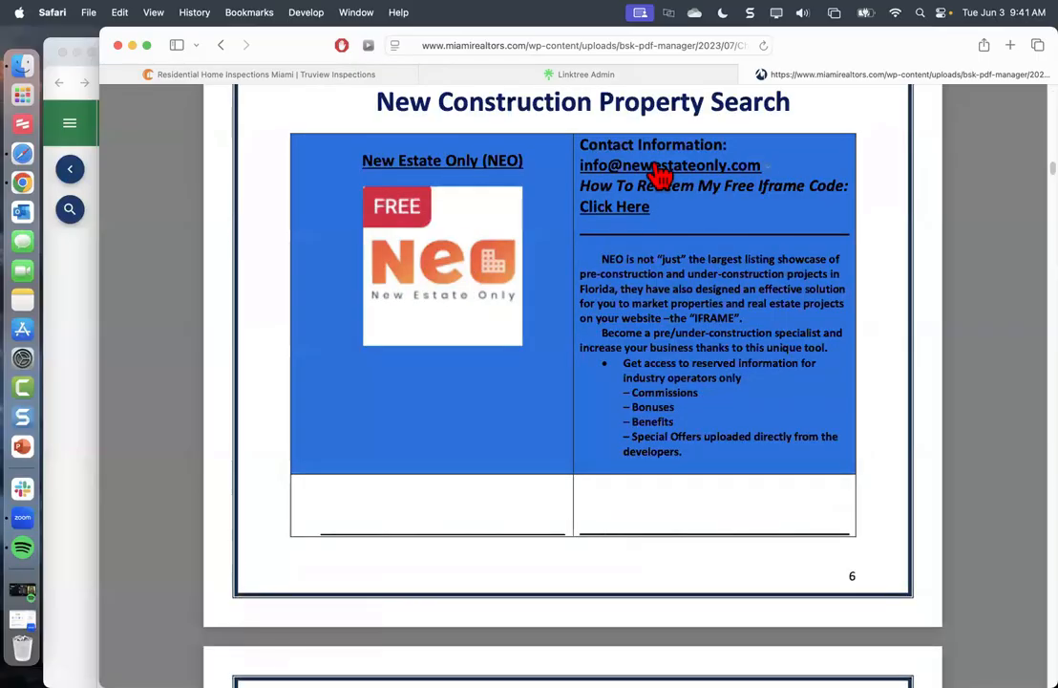
Scroll through the New Construction Services pages, then bring Chrome's Resource Panels window forward
{"action": "scroll", "coordinate": [468, 316], "scroll_direction": "down", "scroll_amount": 5}
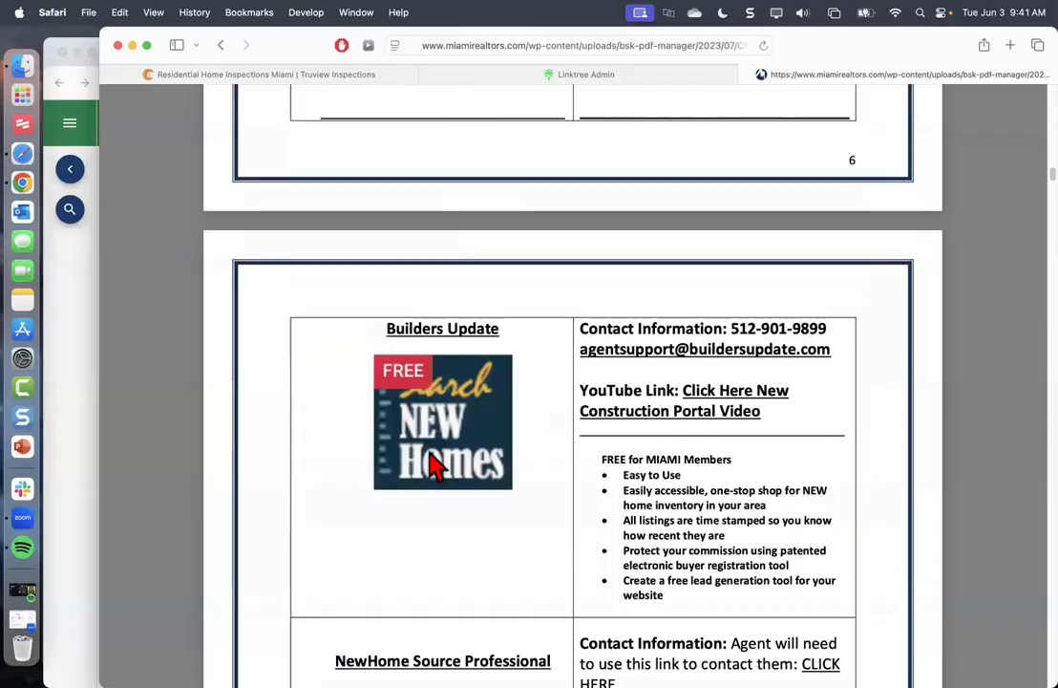
{"action": "scroll", "coordinate": [432, 454], "scroll_direction": "down", "scroll_amount": 5}
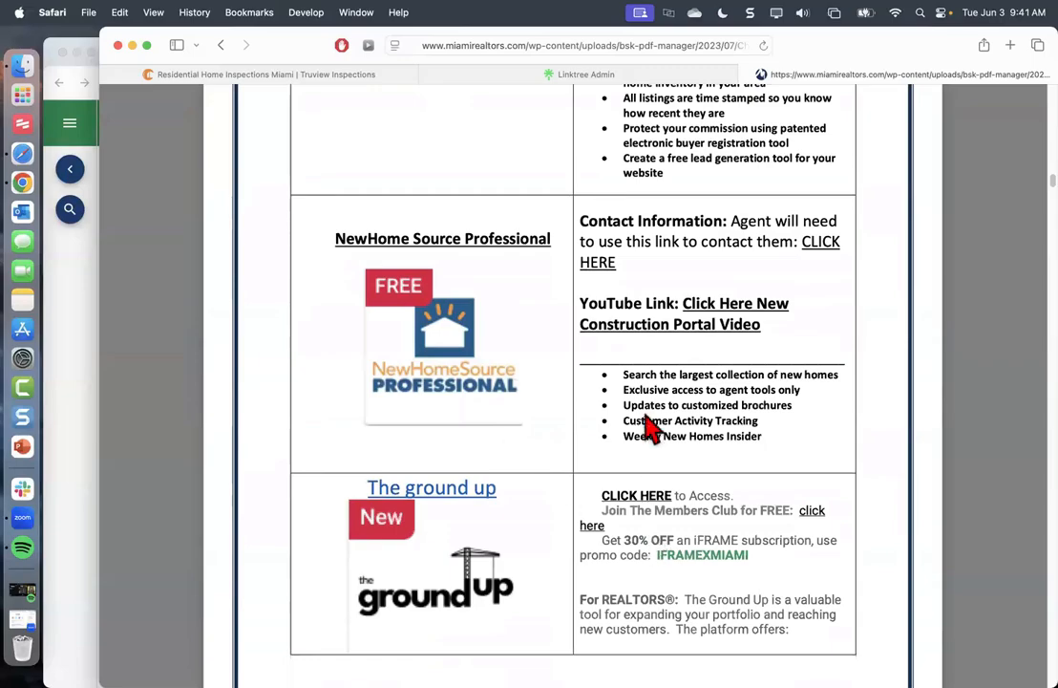
{"action": "scroll", "coordinate": [649, 430], "scroll_direction": "up", "scroll_amount": 2}
{"action": "scroll", "coordinate": [650, 430], "scroll_direction": "up", "scroll_amount": 3}
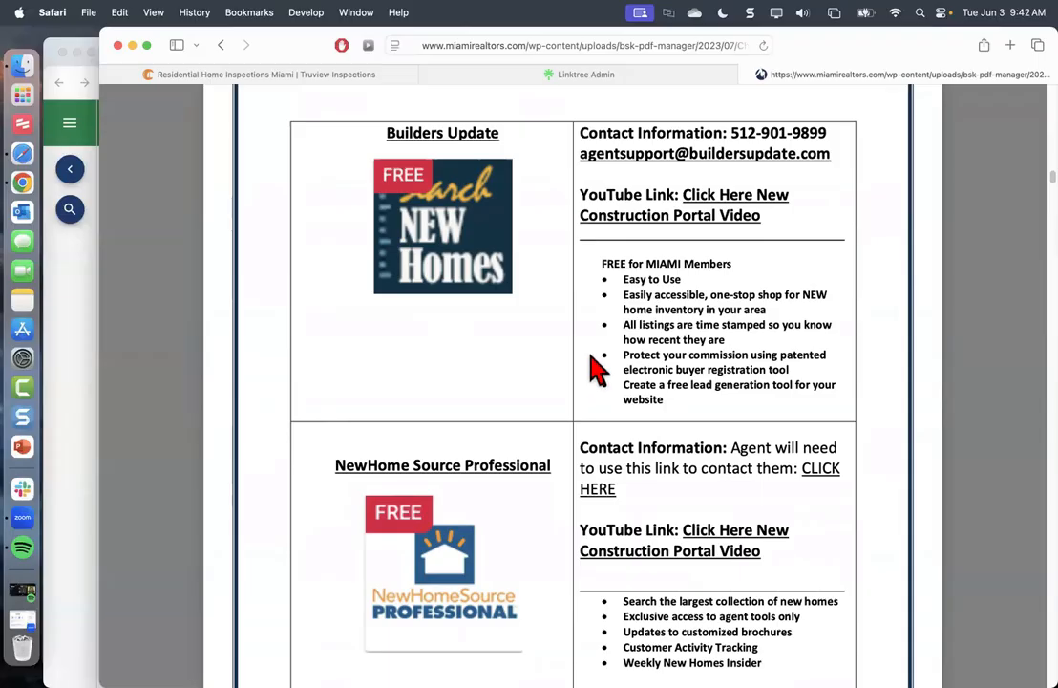
{"action": "scroll", "coordinate": [592, 368], "scroll_direction": "up", "scroll_amount": 5}
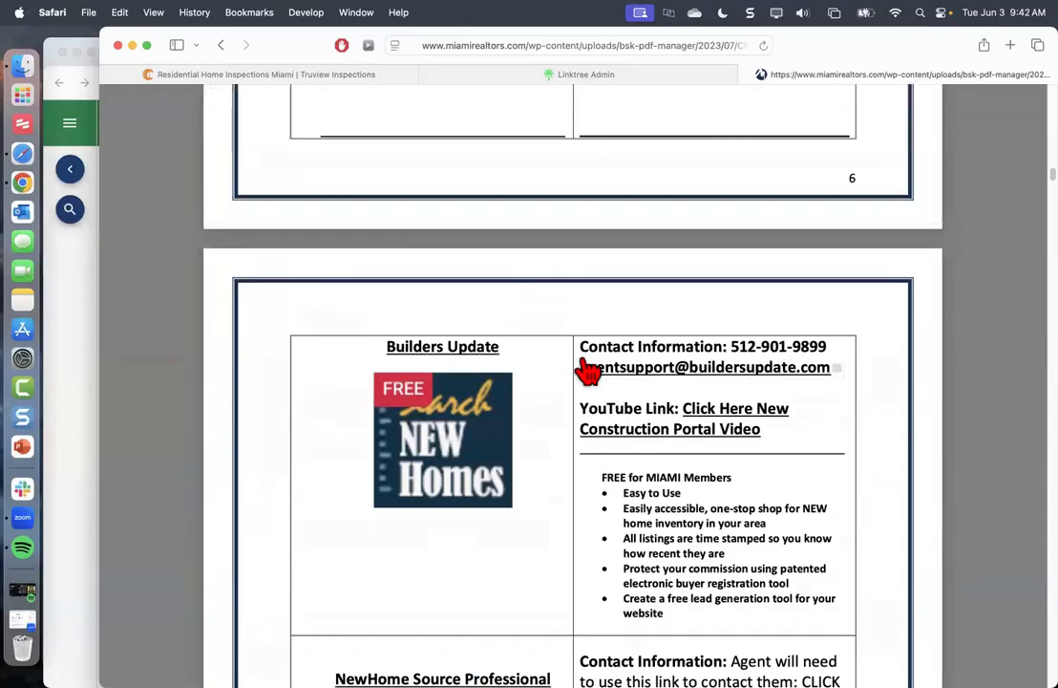
{"action": "scroll", "coordinate": [584, 371], "scroll_direction": "up", "scroll_amount": 10}
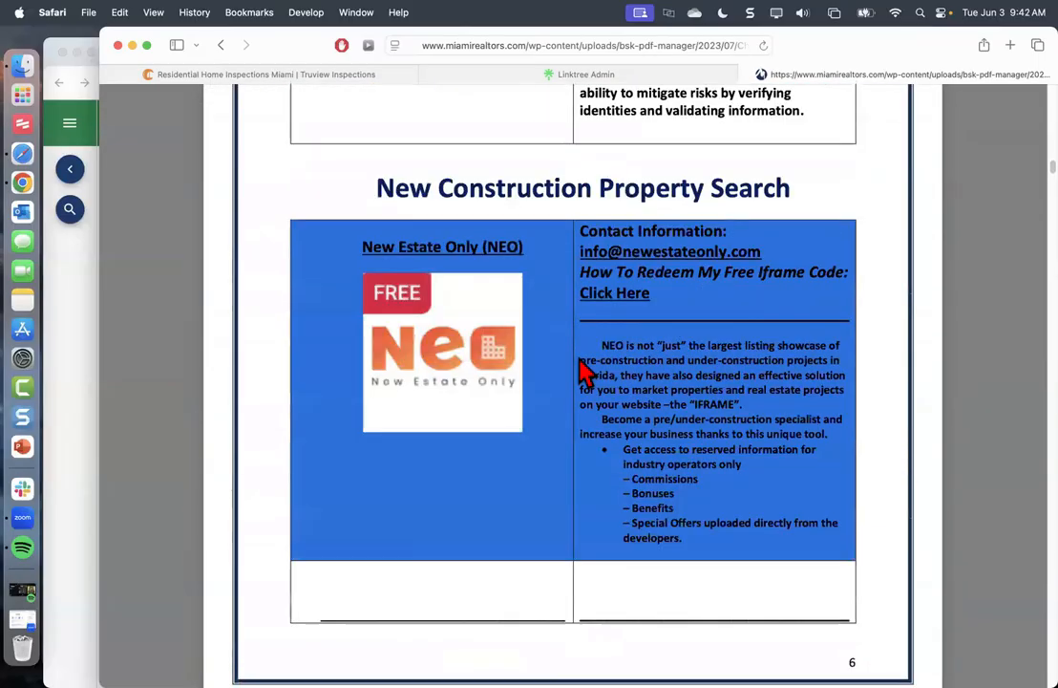
{"action": "scroll", "coordinate": [585, 371], "scroll_direction": "up", "scroll_amount": 1}
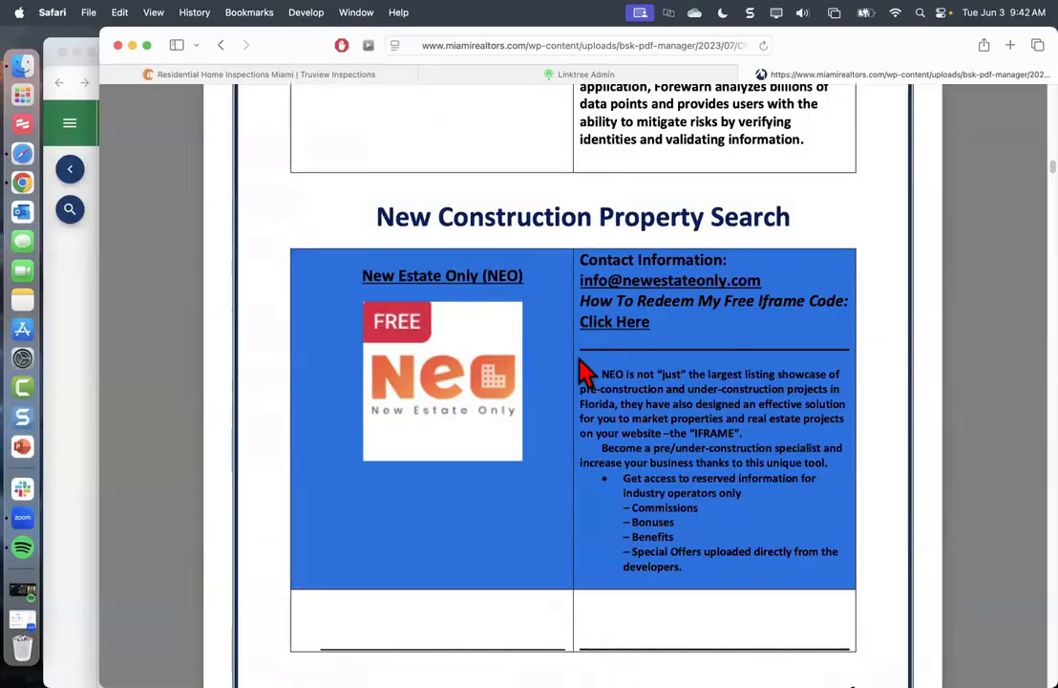
{"action": "scroll", "coordinate": [584, 371], "scroll_direction": "up", "scroll_amount": 20}
{"action": "scroll", "coordinate": [535, 406], "scroll_direction": "up", "scroll_amount": 20}
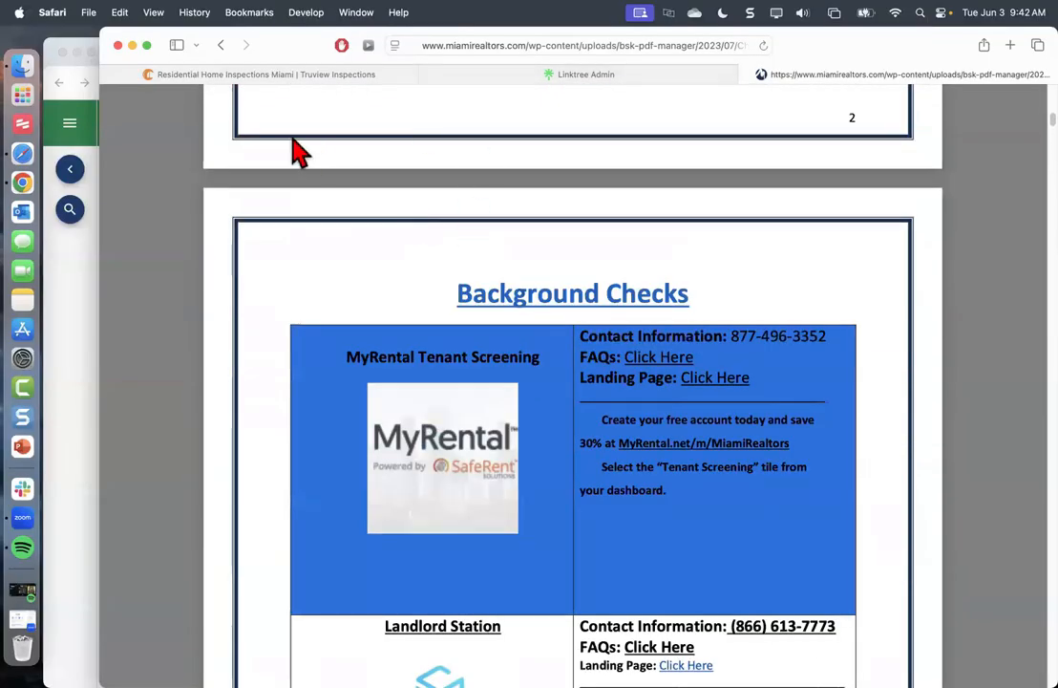
{"action": "left_click", "coordinate": [94, 241]}
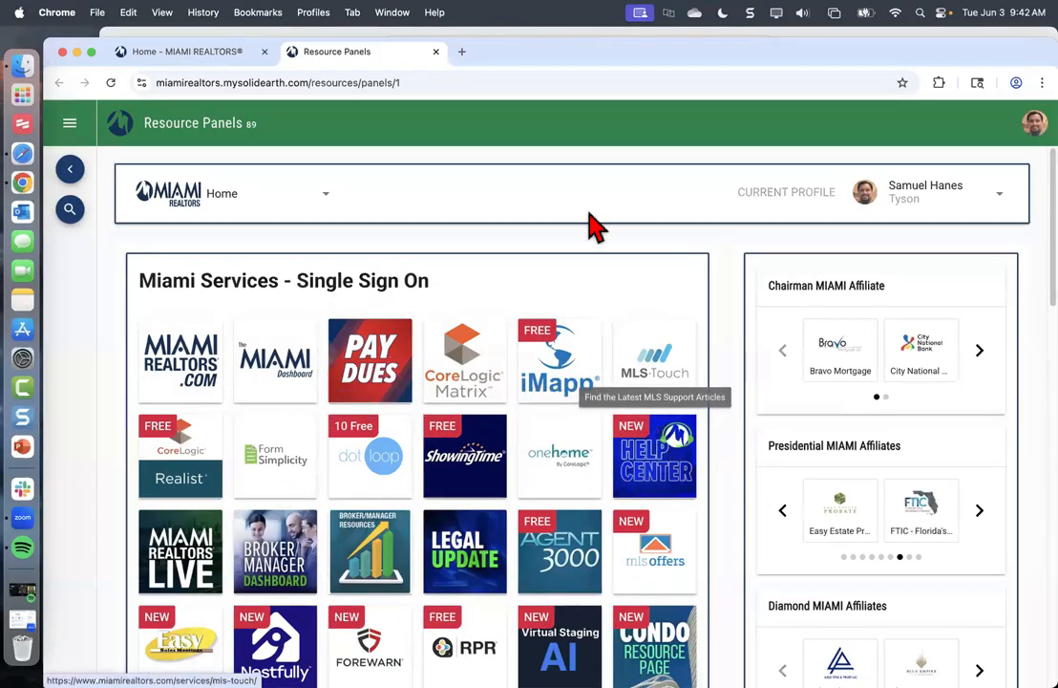
Move Chrome aside, close the PDF tab, and open MLS Help Center from the Linktree preview
{"action": "left_click_drag", "start_coordinate": [579, 75], "coordinate": [597, 203]}
{"action": "left_click", "coordinate": [336, 119]}
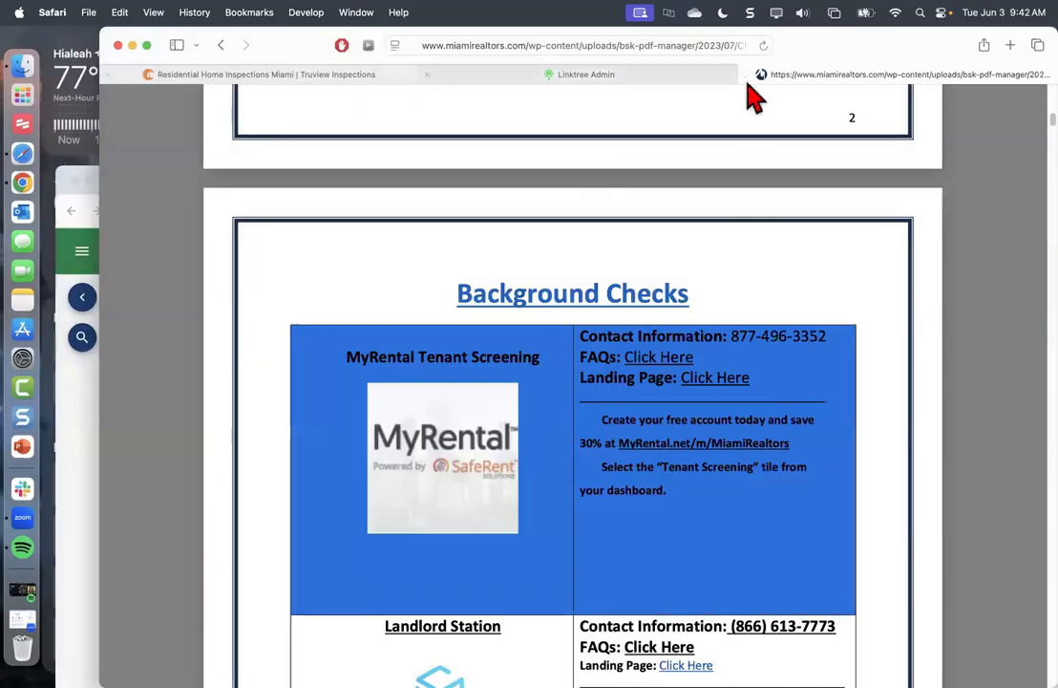
{"action": "left_click", "coordinate": [221, 46]}
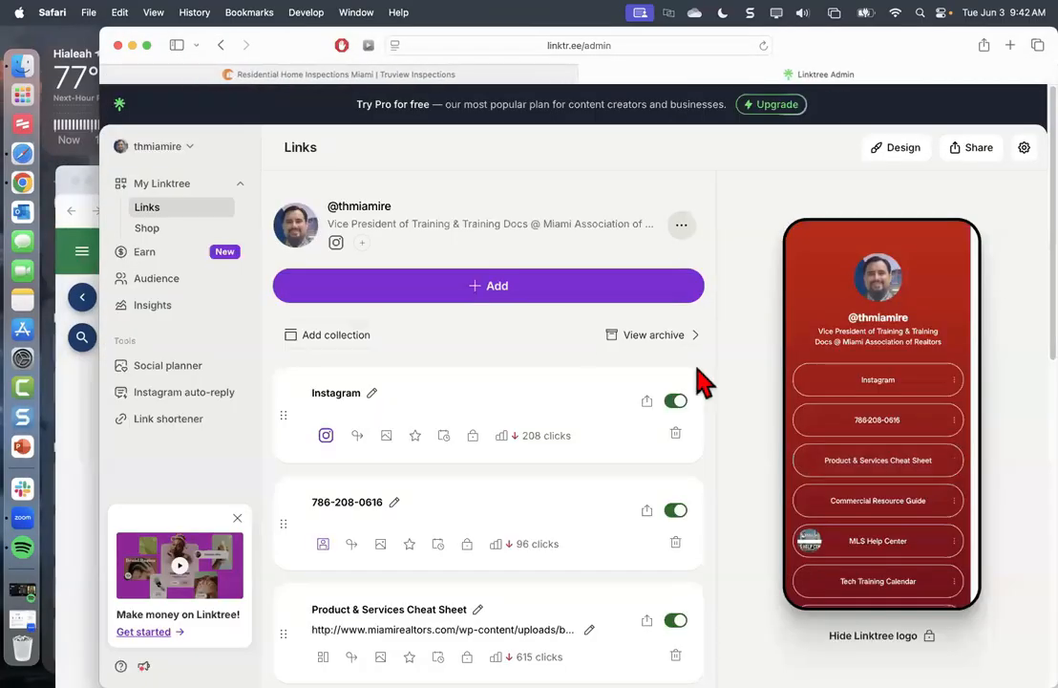
{"action": "scroll", "coordinate": [884, 420], "scroll_direction": "down", "scroll_amount": 2}
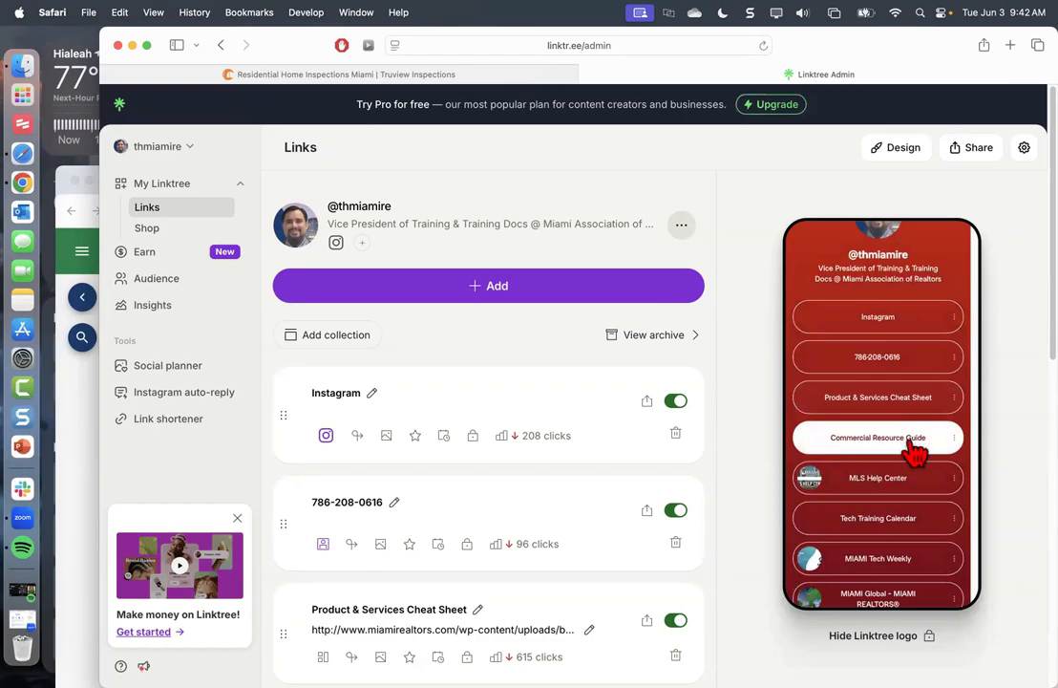
{"action": "scroll", "coordinate": [900, 433], "scroll_direction": "down", "scroll_amount": 1}
{"action": "scroll", "coordinate": [904, 443], "scroll_direction": "down", "scroll_amount": 1}
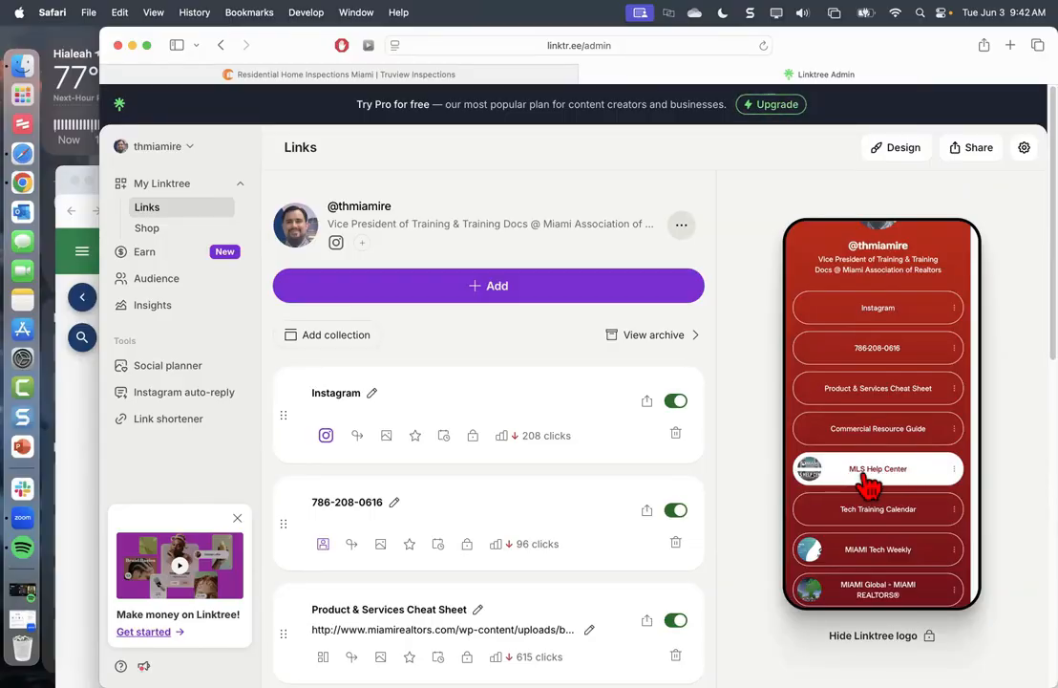
{"action": "left_click", "coordinate": [846, 482]}
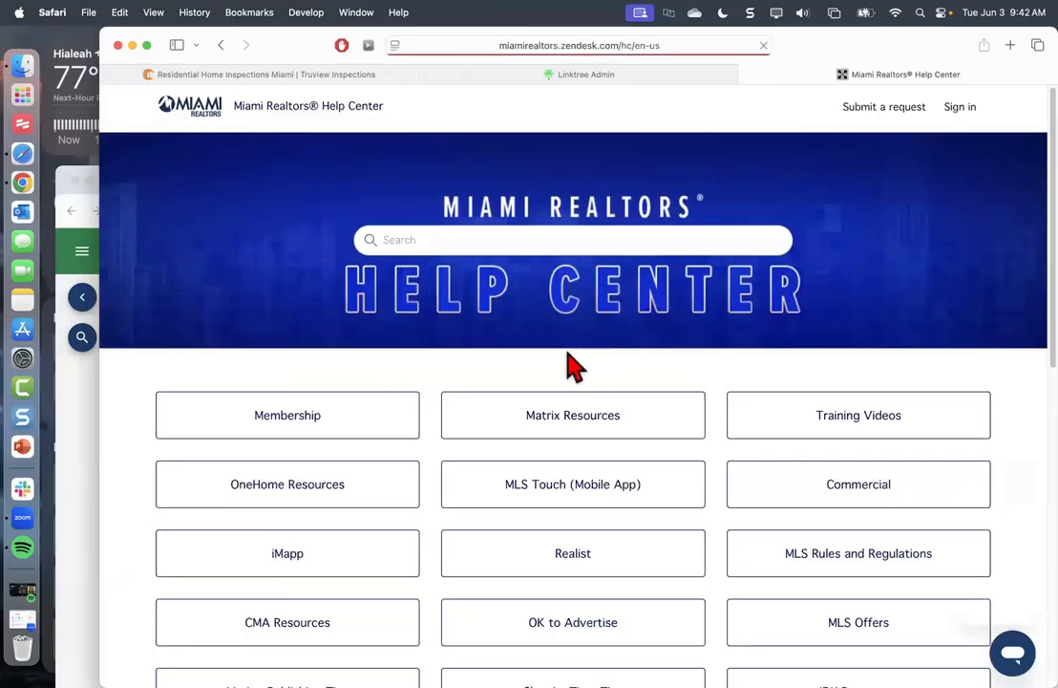
Browse the Matrix Resources article list in the Help Center, then return to the Linktree Admin tab
{"action": "scroll", "coordinate": [516, 281], "scroll_direction": "down", "scroll_amount": 2}
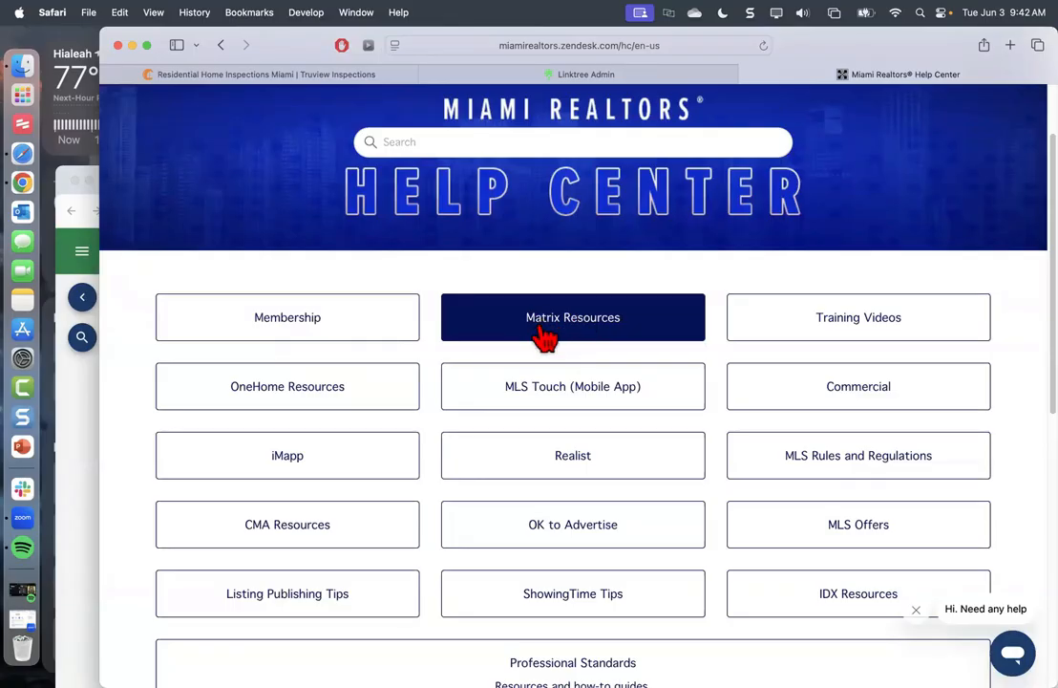
{"action": "left_click", "coordinate": [559, 333]}
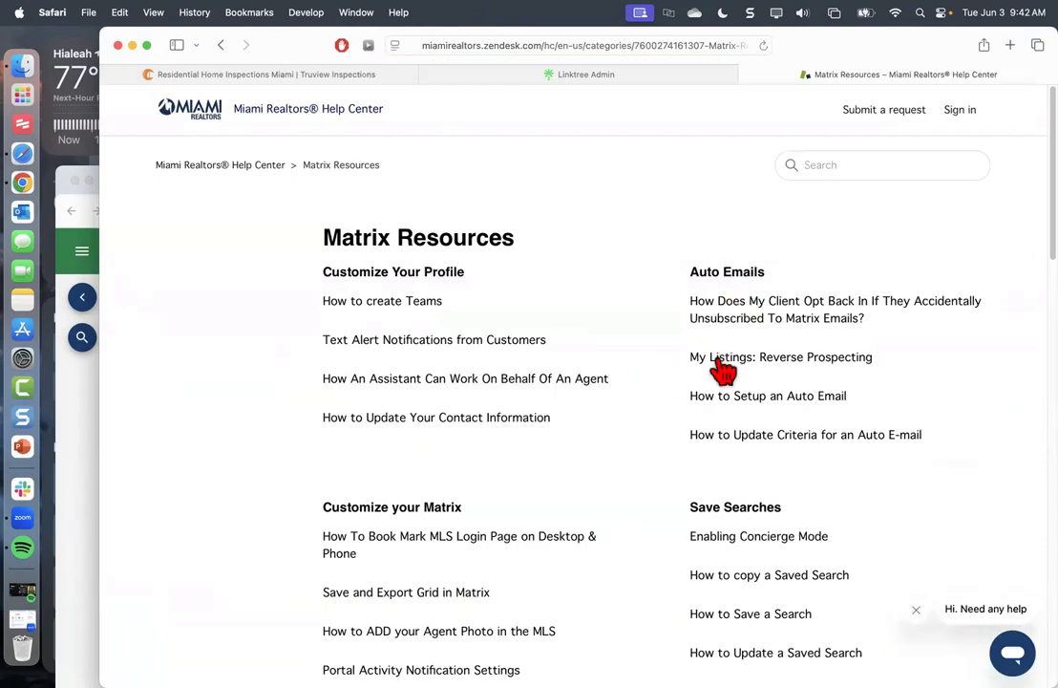
{"action": "scroll", "coordinate": [728, 449], "scroll_direction": "down", "scroll_amount": 1}
{"action": "scroll", "coordinate": [726, 526], "scroll_direction": "down", "scroll_amount": 5}
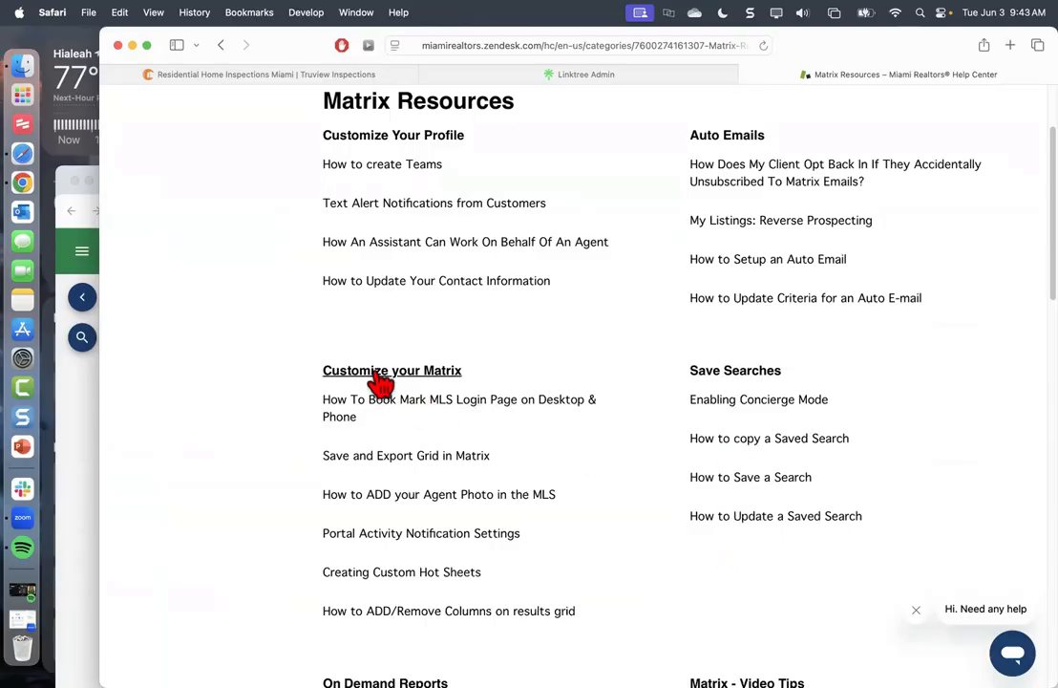
{"action": "scroll", "coordinate": [406, 430], "scroll_direction": "down", "scroll_amount": 10}
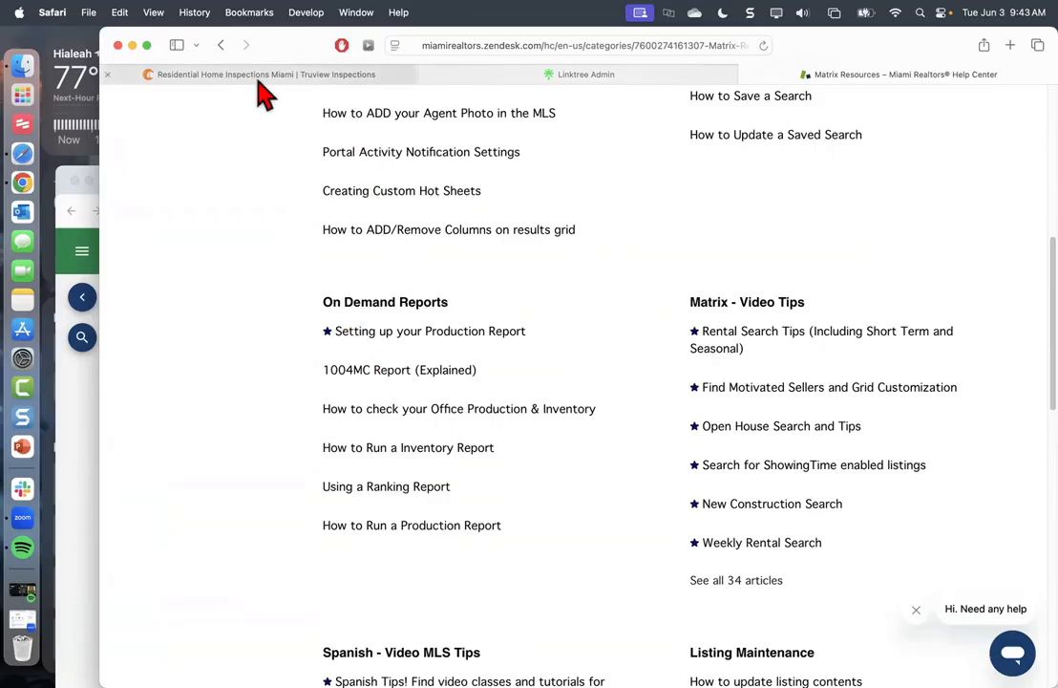
{"action": "left_click", "coordinate": [497, 75]}
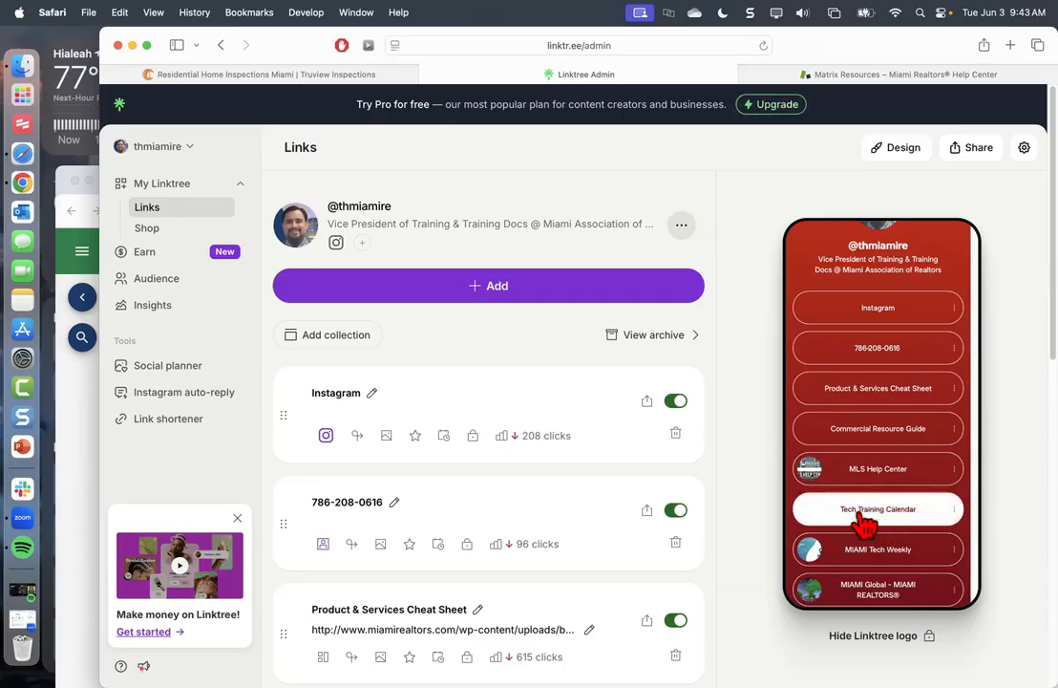
{"action": "left_click", "coordinate": [875, 524]}
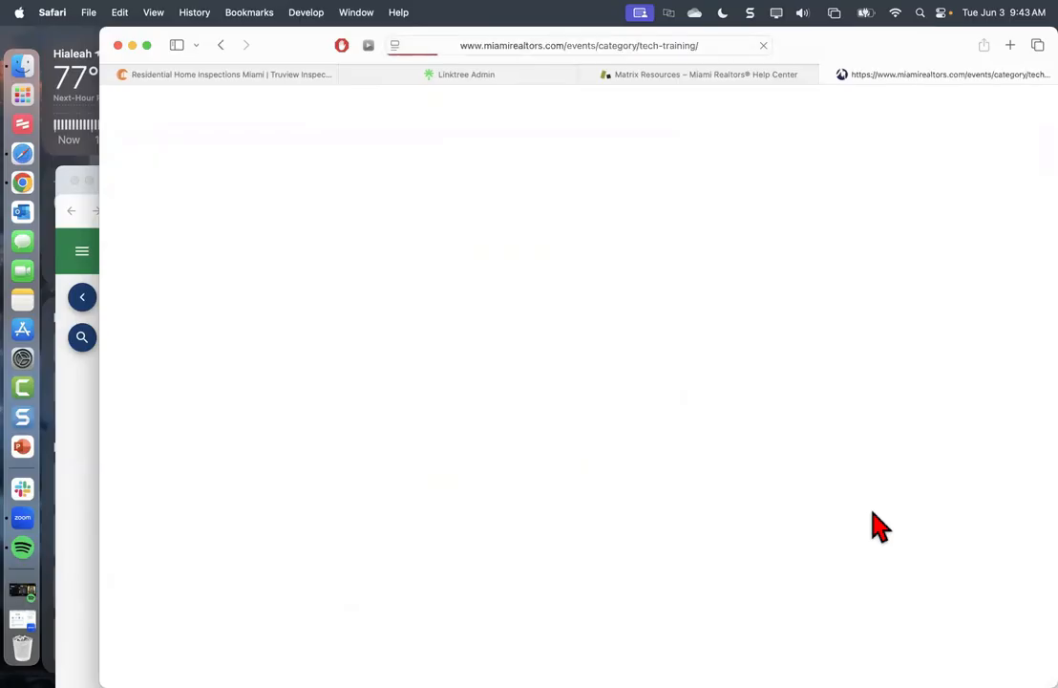
{"action": "scroll", "coordinate": [578, 267], "scroll_direction": "down", "scroll_amount": 4}
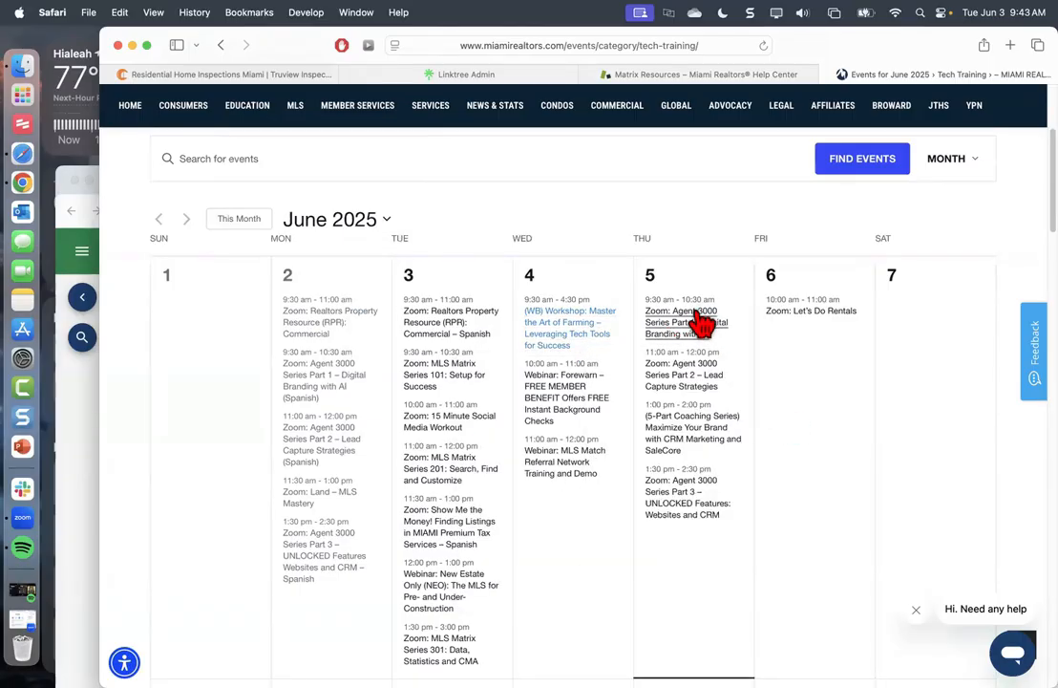
{"action": "mouse_move", "coordinate": [701, 324]}
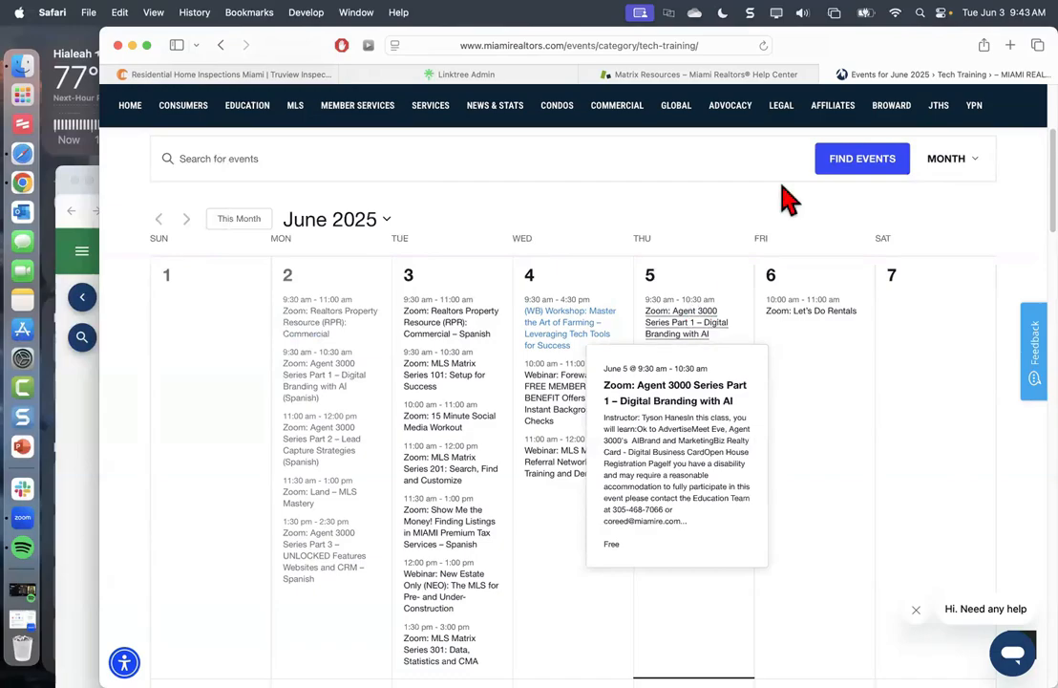
{"action": "left_click", "coordinate": [829, 74]}
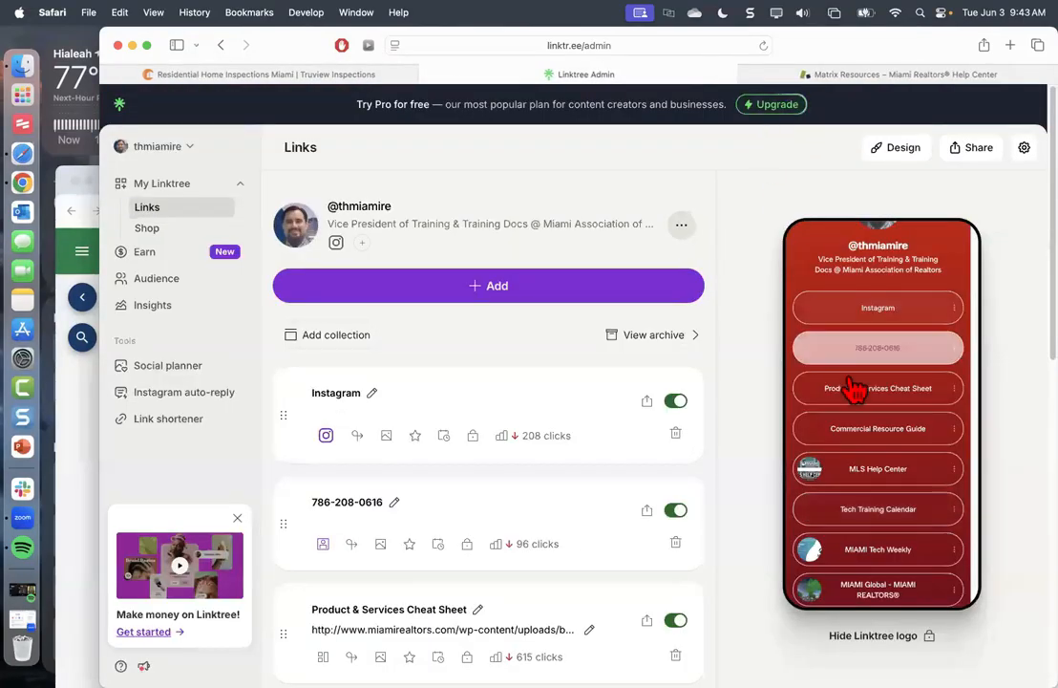
Reopen the MLS Help Center from the Linktree preview and show its Training Videos category
{"action": "left_click", "coordinate": [824, 469]}
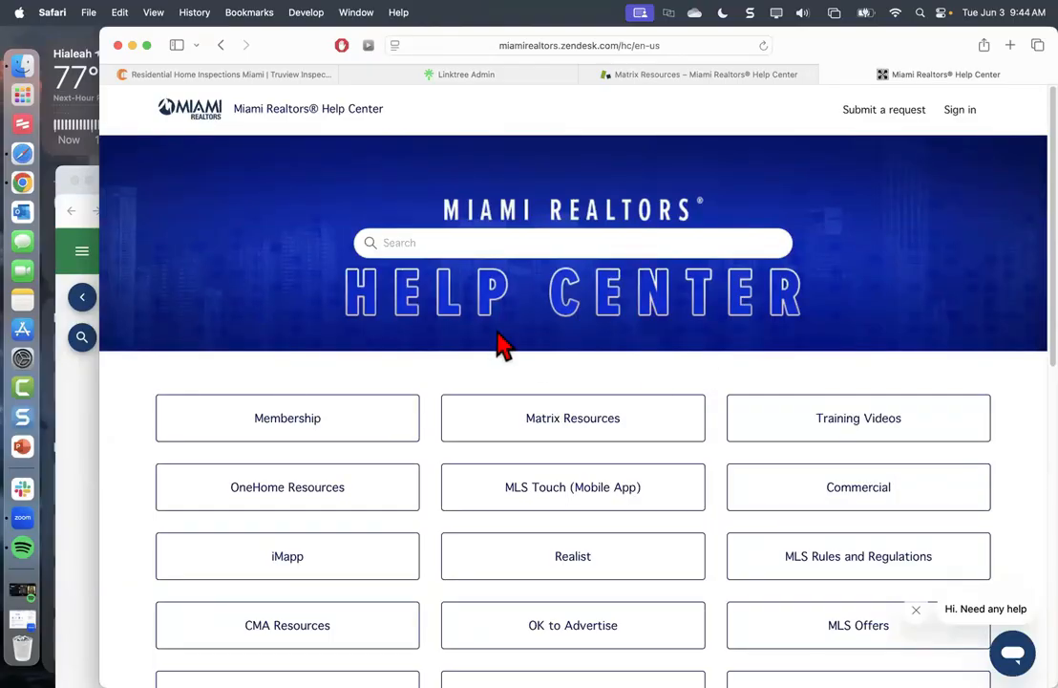
{"action": "left_click", "coordinate": [827, 432]}
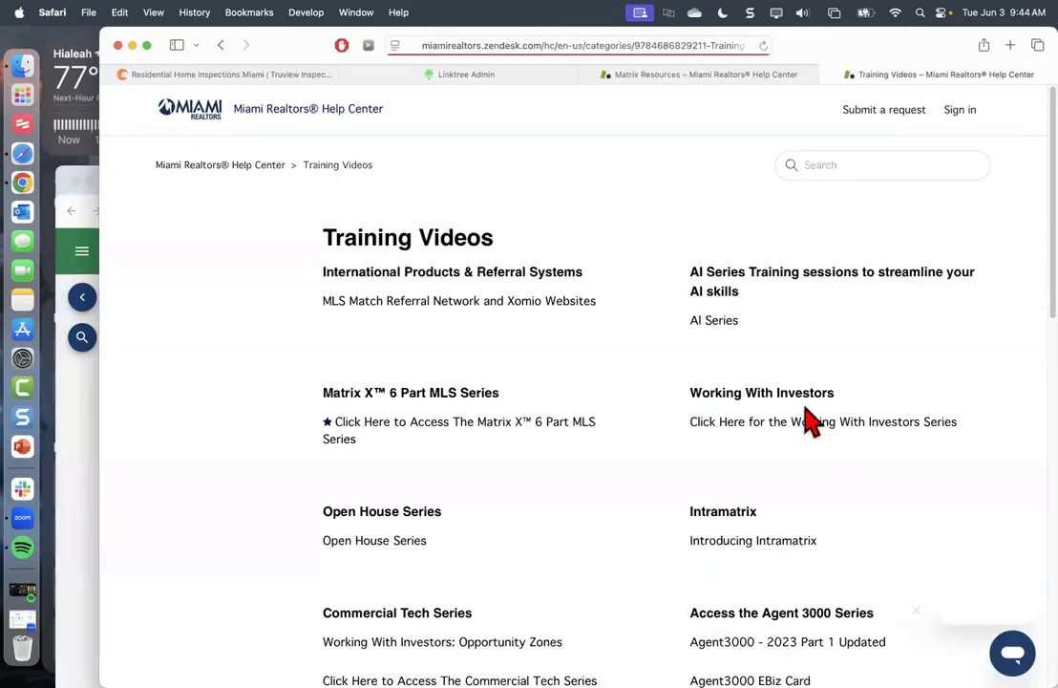
Open the Matrix X™ 6 Part MLS Series article and scroll down to the MLS Matrix Series 501 video
{"action": "left_click", "coordinate": [382, 431]}
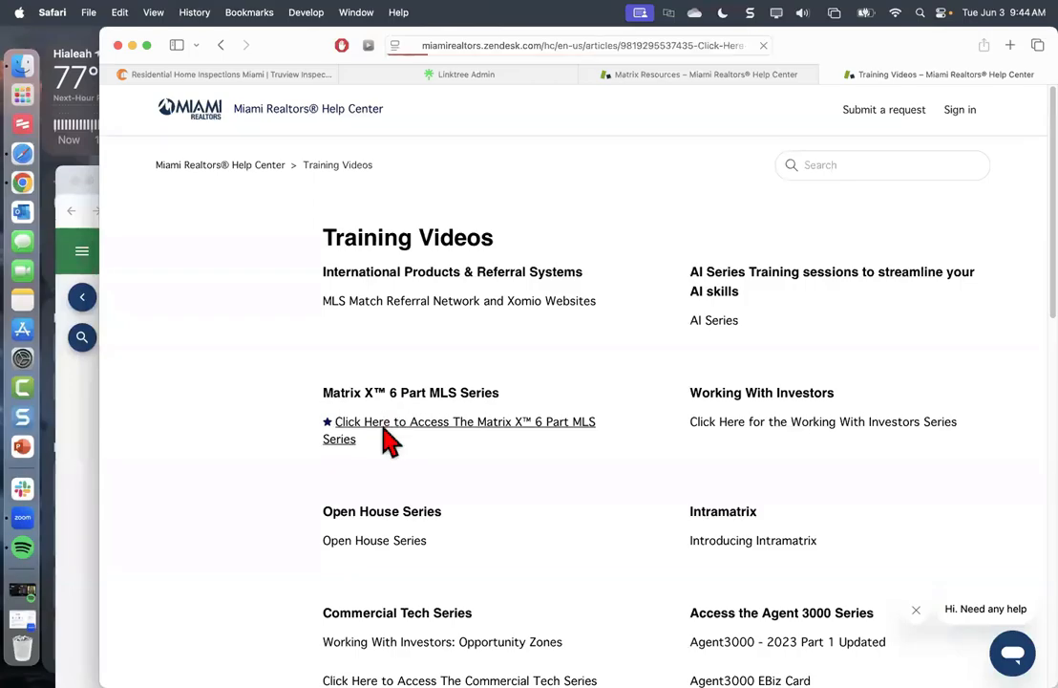
{"action": "scroll", "coordinate": [386, 440], "scroll_direction": "down", "scroll_amount": 10}
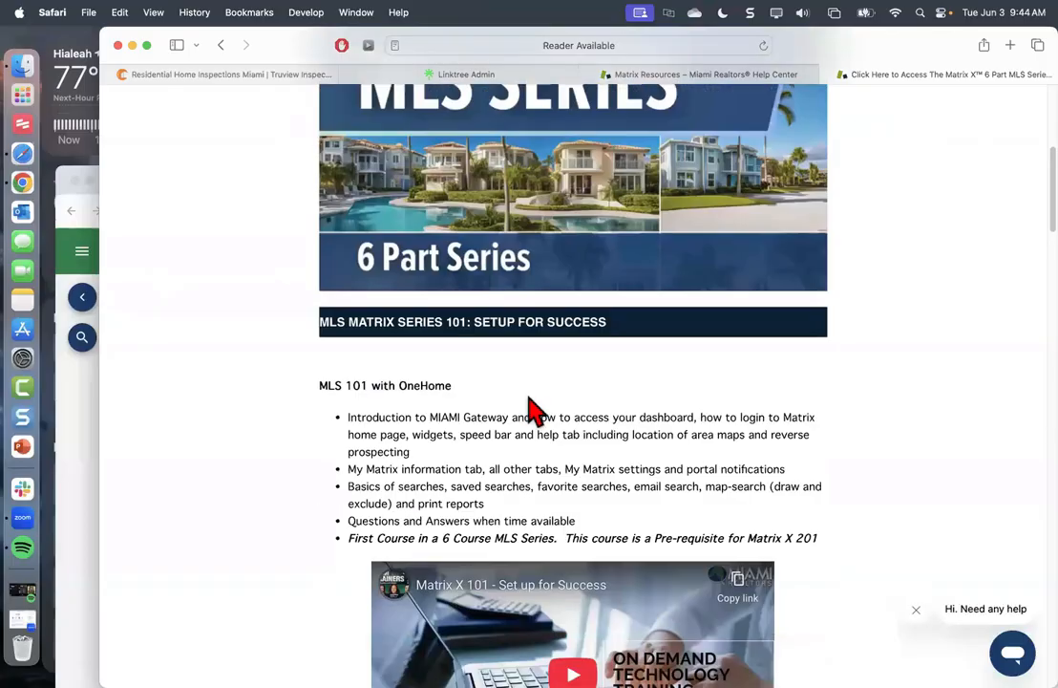
{"action": "scroll", "coordinate": [574, 387], "scroll_direction": "down", "scroll_amount": 10}
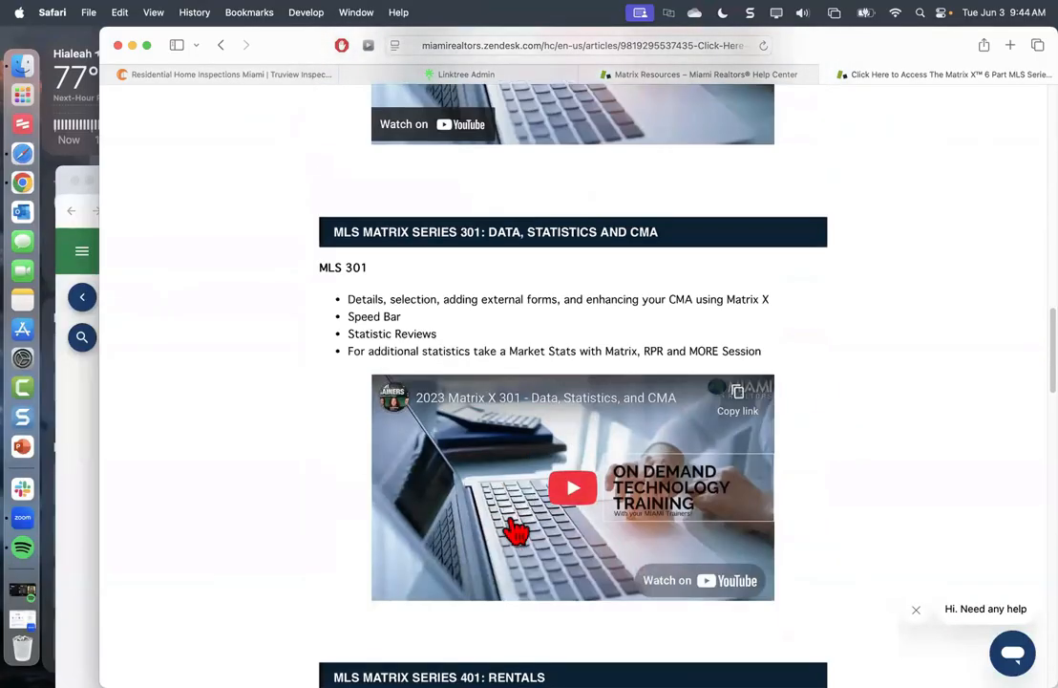
{"action": "scroll", "coordinate": [489, 573], "scroll_direction": "down", "scroll_amount": 5}
{"action": "scroll", "coordinate": [490, 590], "scroll_direction": "down", "scroll_amount": 4}
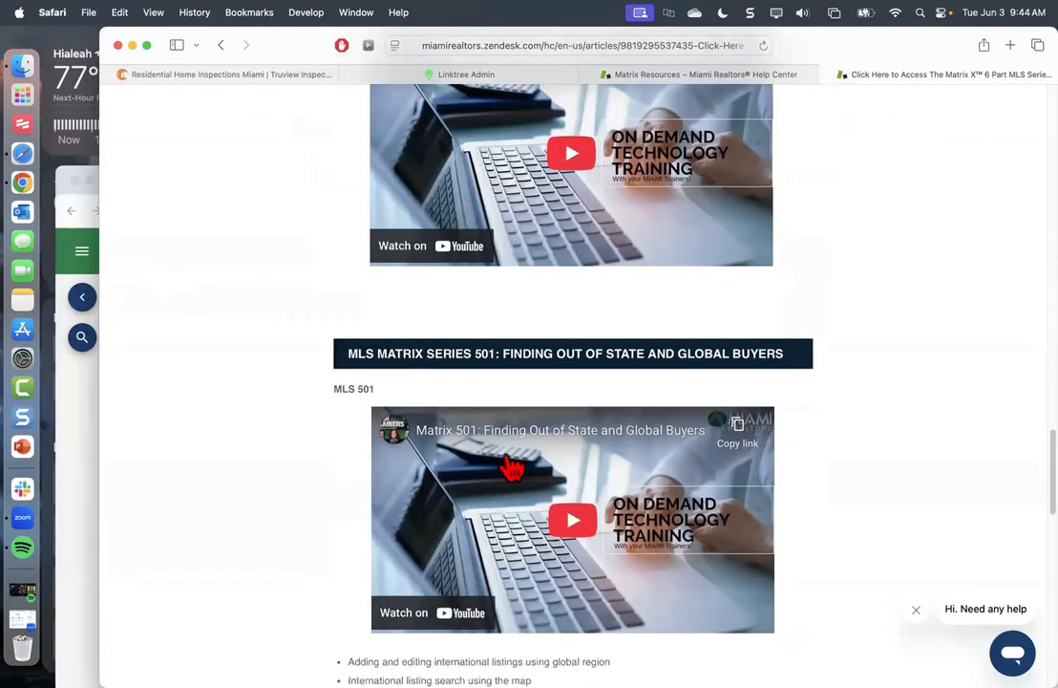
{"action": "left_click", "coordinate": [661, 46]}
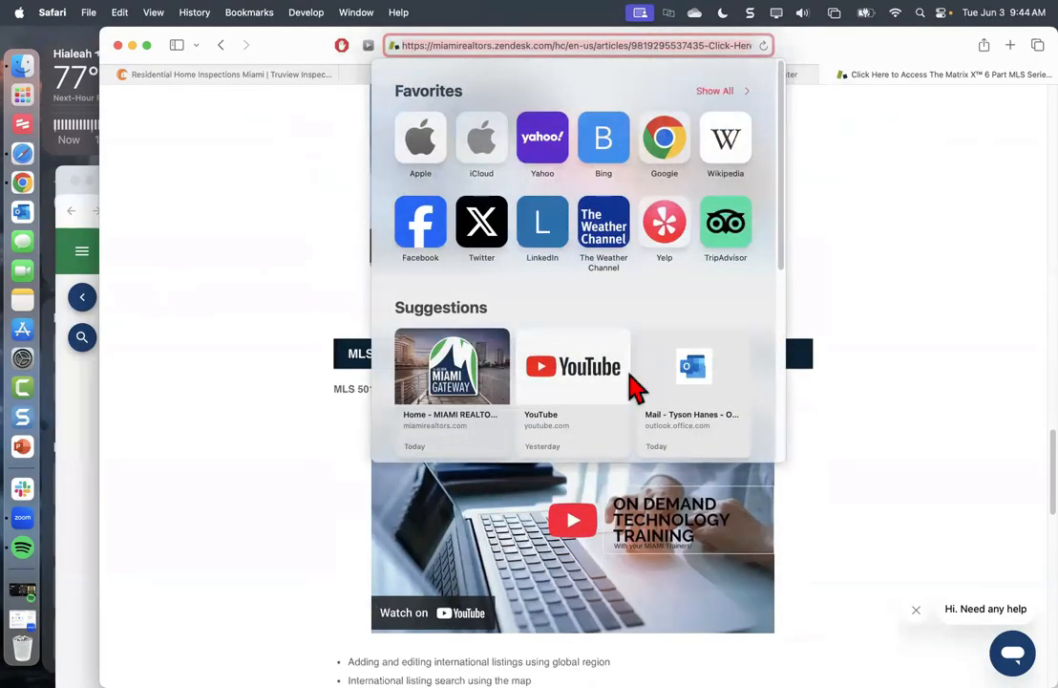
{"action": "left_click", "coordinate": [533, 653]}
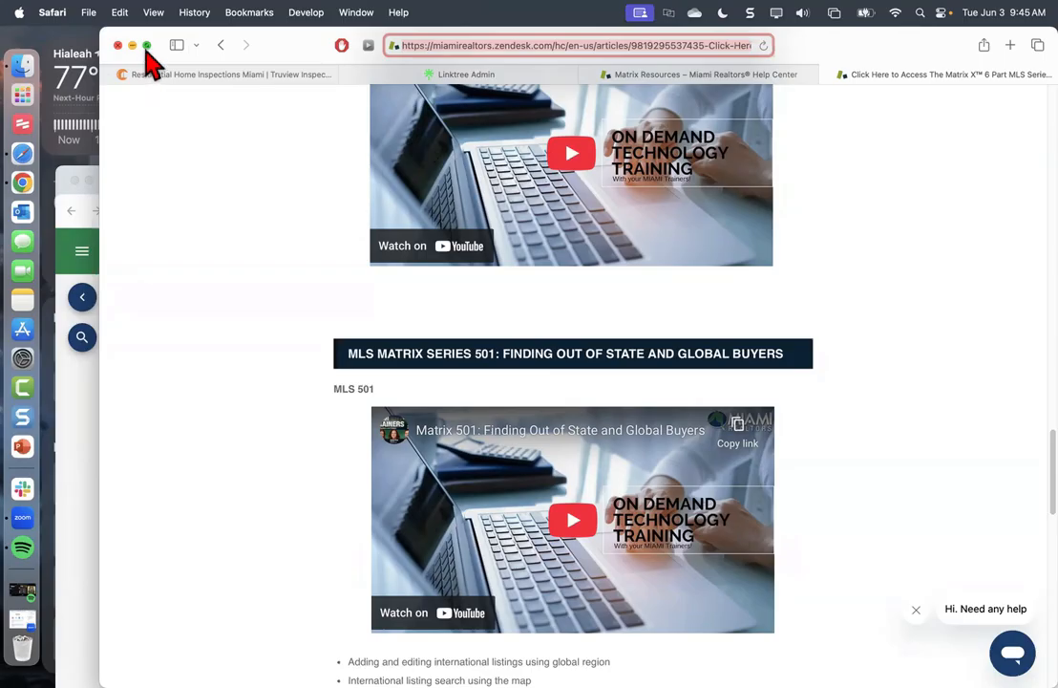
Close Safari's Matrix X™ article tab and bring the Resource Panels window forward
{"action": "left_click", "coordinate": [146, 45]}
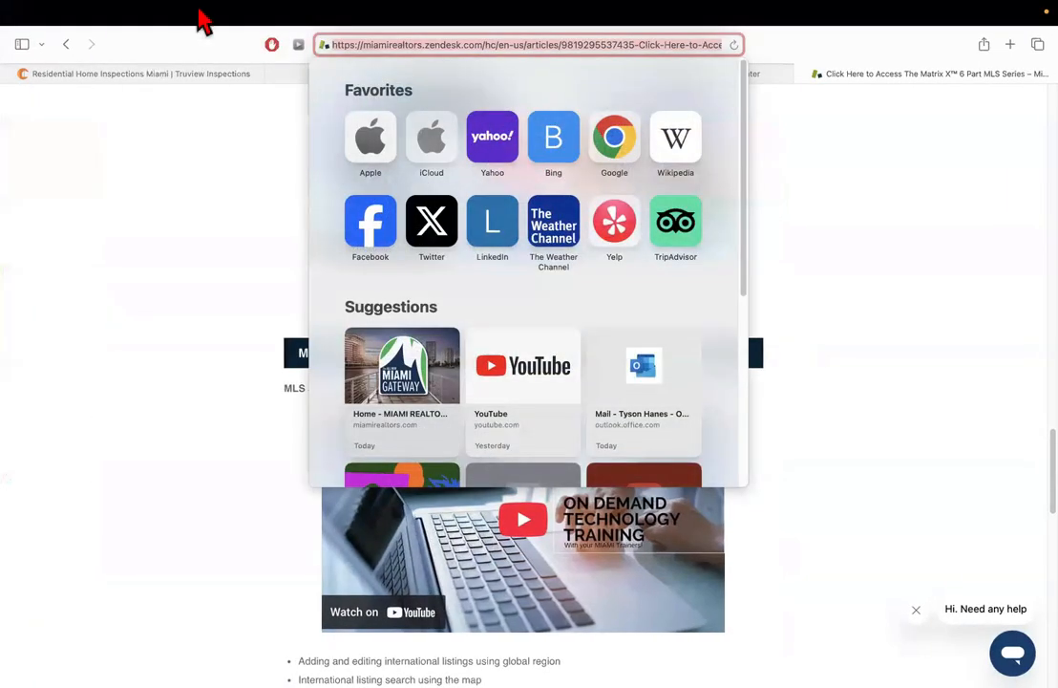
{"action": "left_click", "coordinate": [879, 196]}
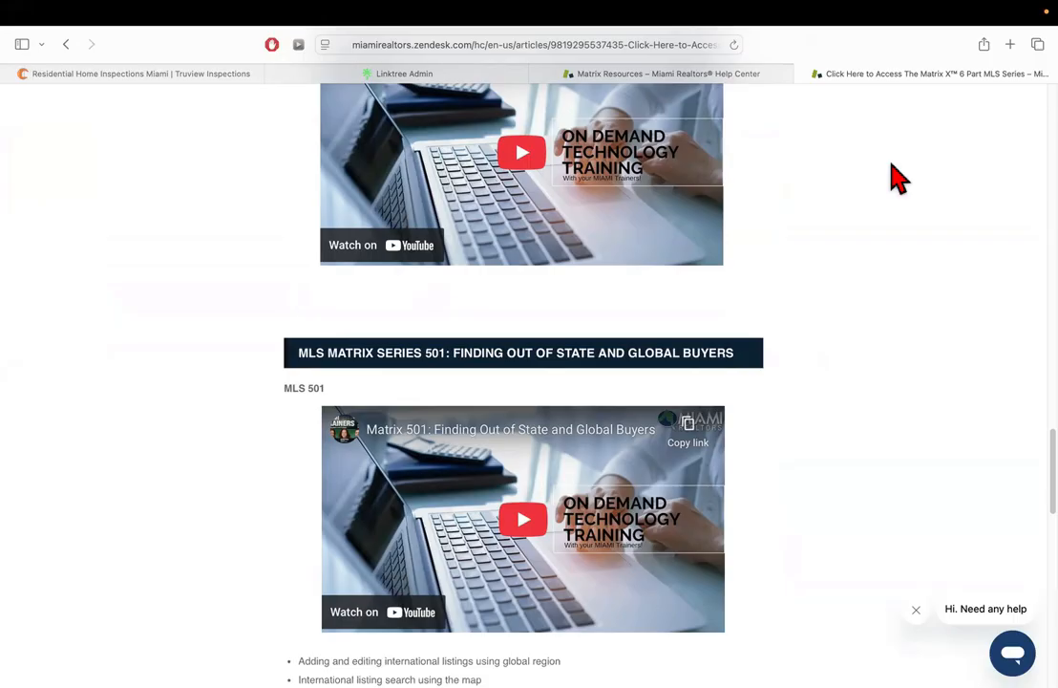
{"action": "left_click", "coordinate": [803, 75]}
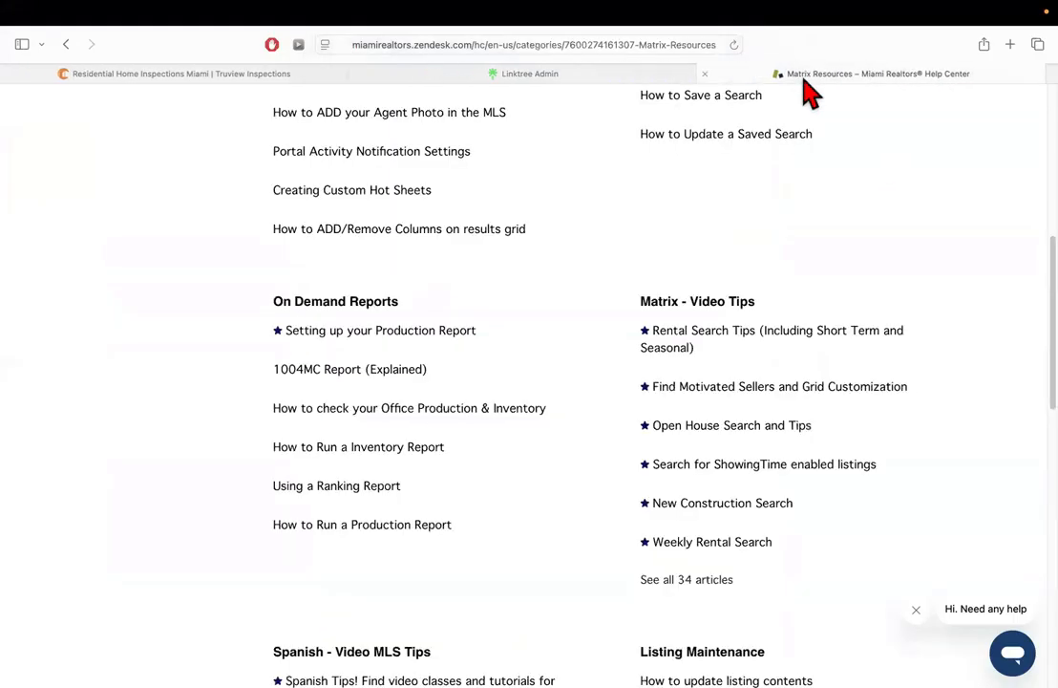
{"action": "left_click", "coordinate": [21, 177]}
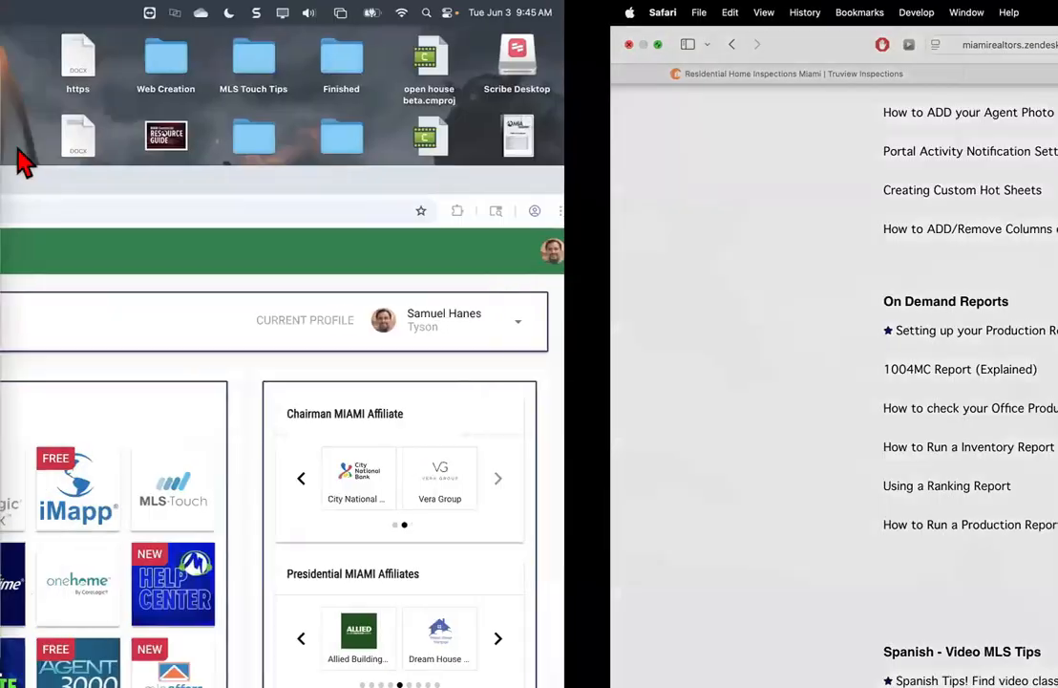
{"action": "left_click", "coordinate": [23, 153]}
Maximize the Resource Panels window and open the profile avatar's account menu
{"action": "left_click", "coordinate": [77, 287]}
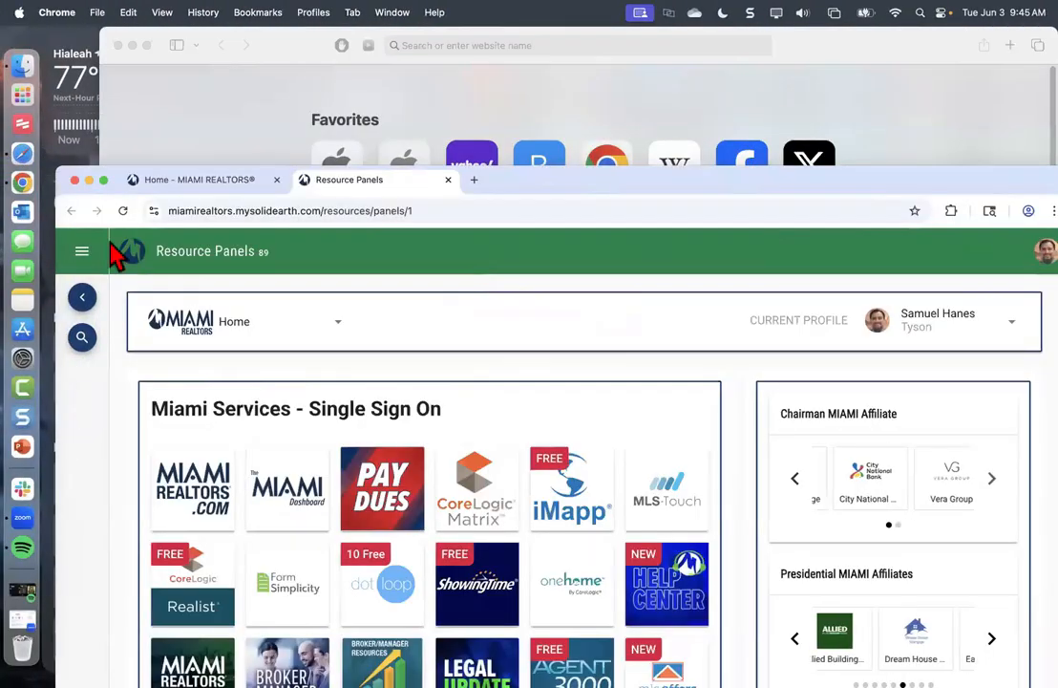
{"action": "left_click", "coordinate": [103, 179]}
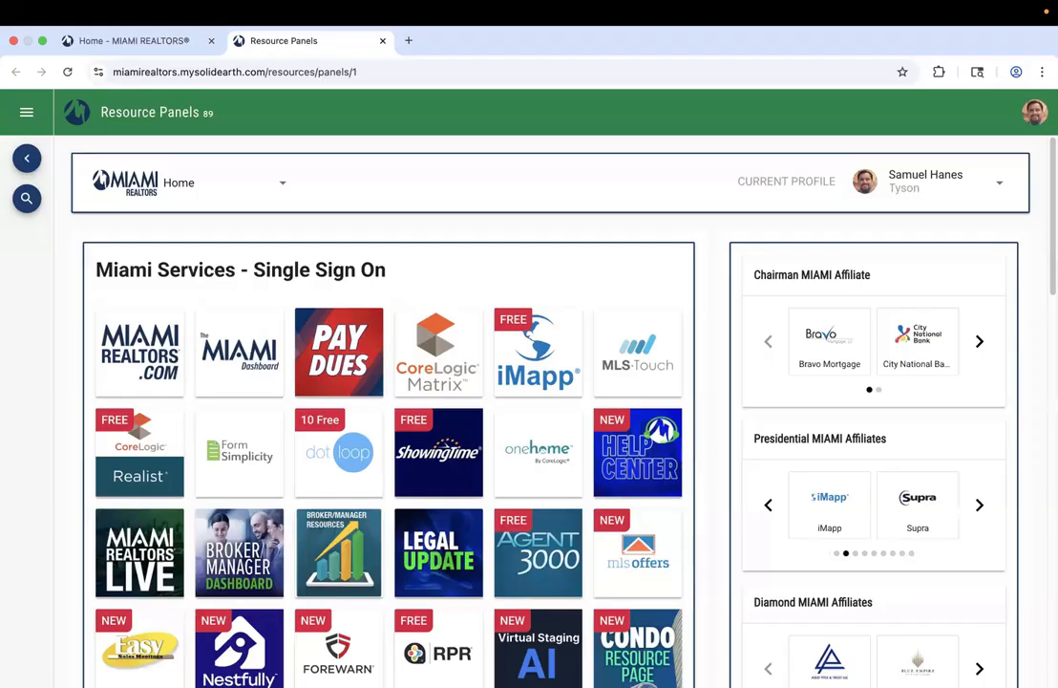
{"action": "left_click", "coordinate": [1034, 112]}
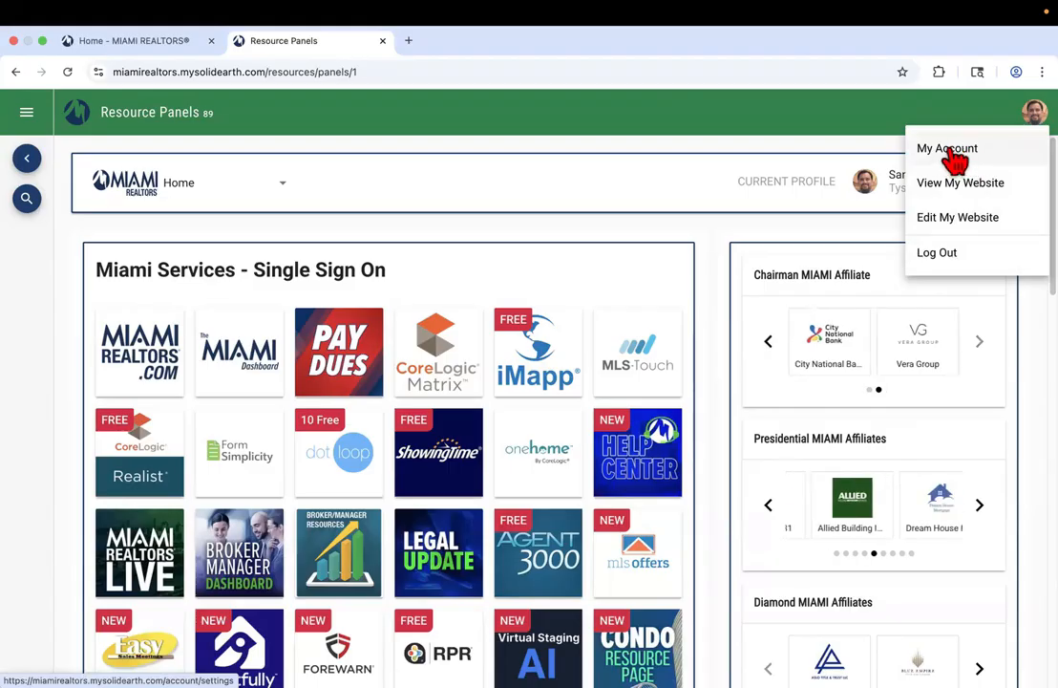
{"action": "left_click", "coordinate": [687, 194]}
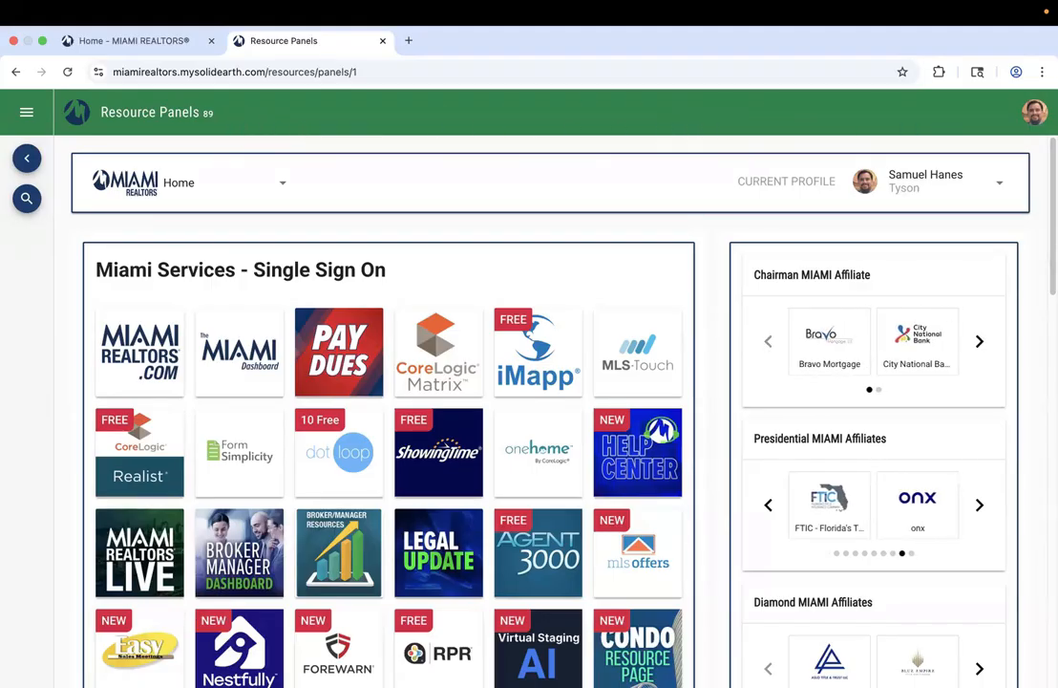
{"action": "left_click", "coordinate": [1034, 112]}
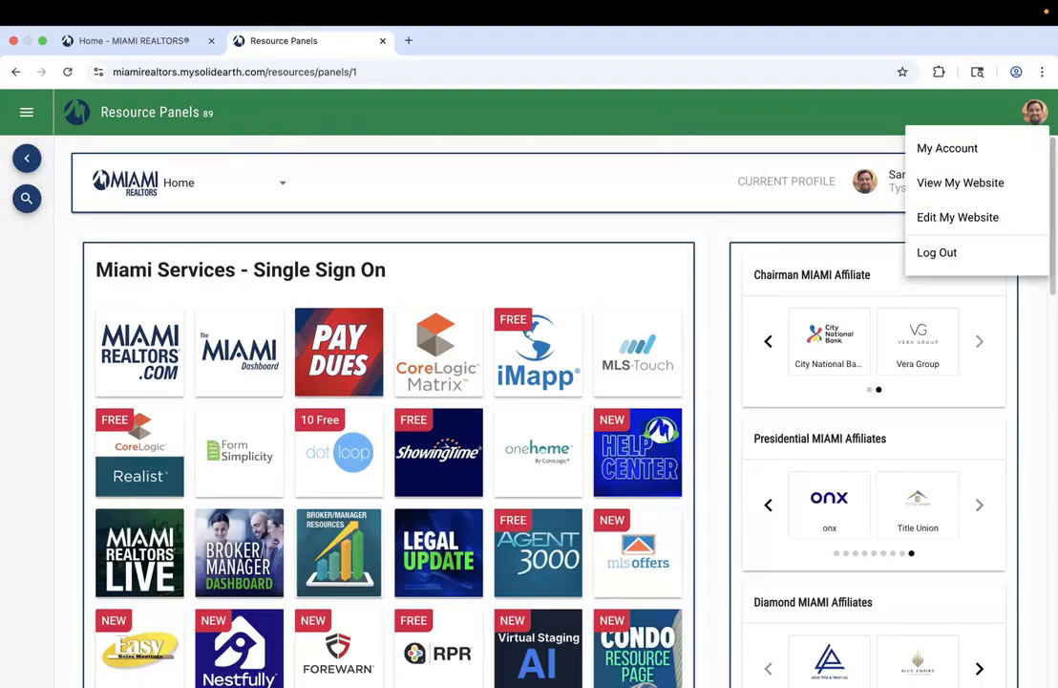
Choose My Account to reach Settings › Account & Password
{"action": "left_click", "coordinate": [961, 150]}
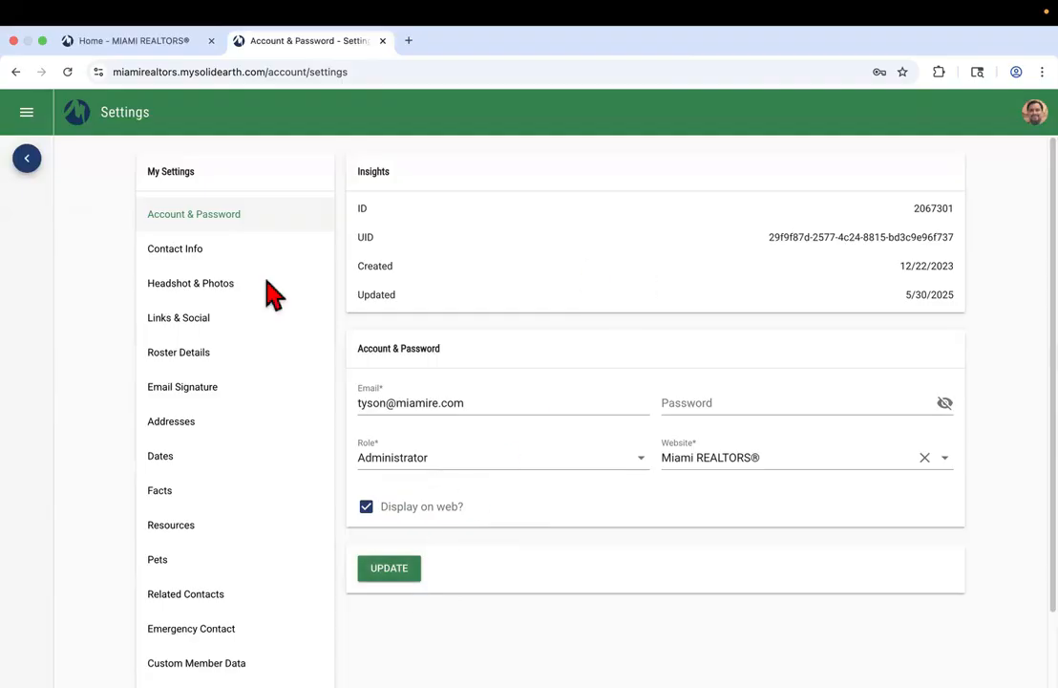
Open Contact Info and delete the Home, Other, Mobile and last remaining phone number entries
{"action": "left_click", "coordinate": [190, 267]}
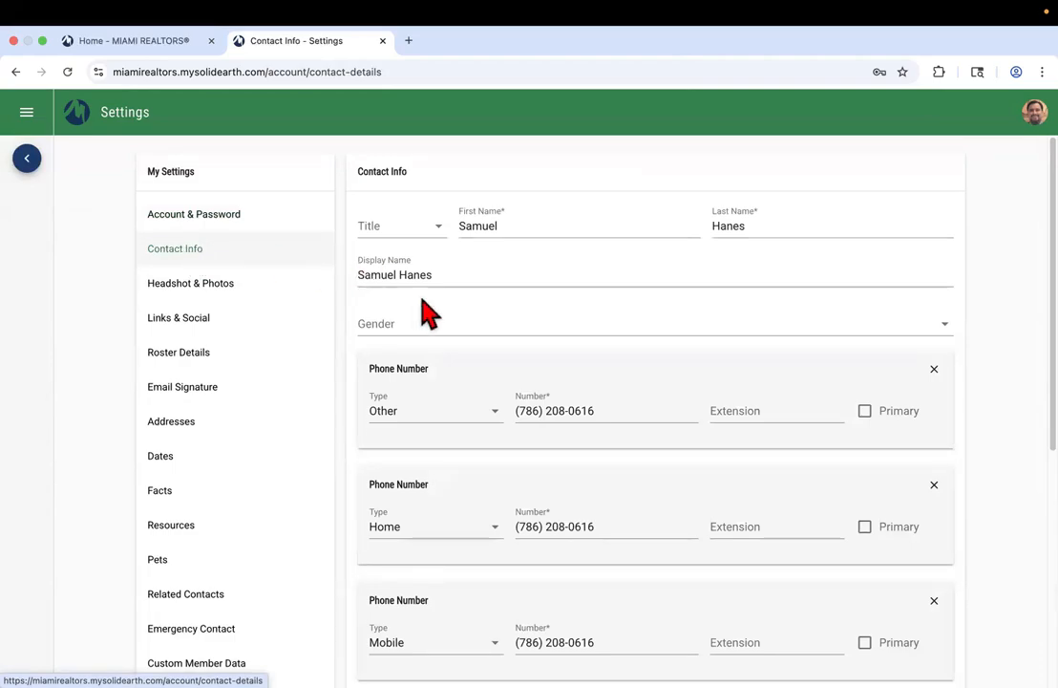
{"action": "scroll", "coordinate": [459, 316], "scroll_direction": "down", "scroll_amount": 2}
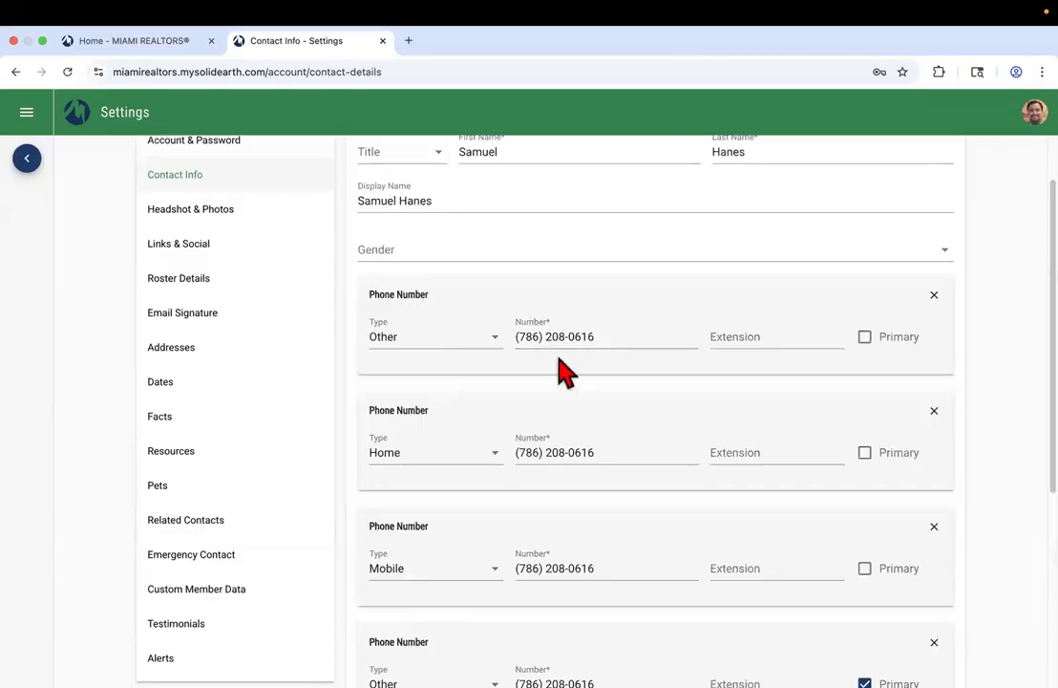
{"action": "scroll", "coordinate": [559, 358], "scroll_direction": "down", "scroll_amount": 3}
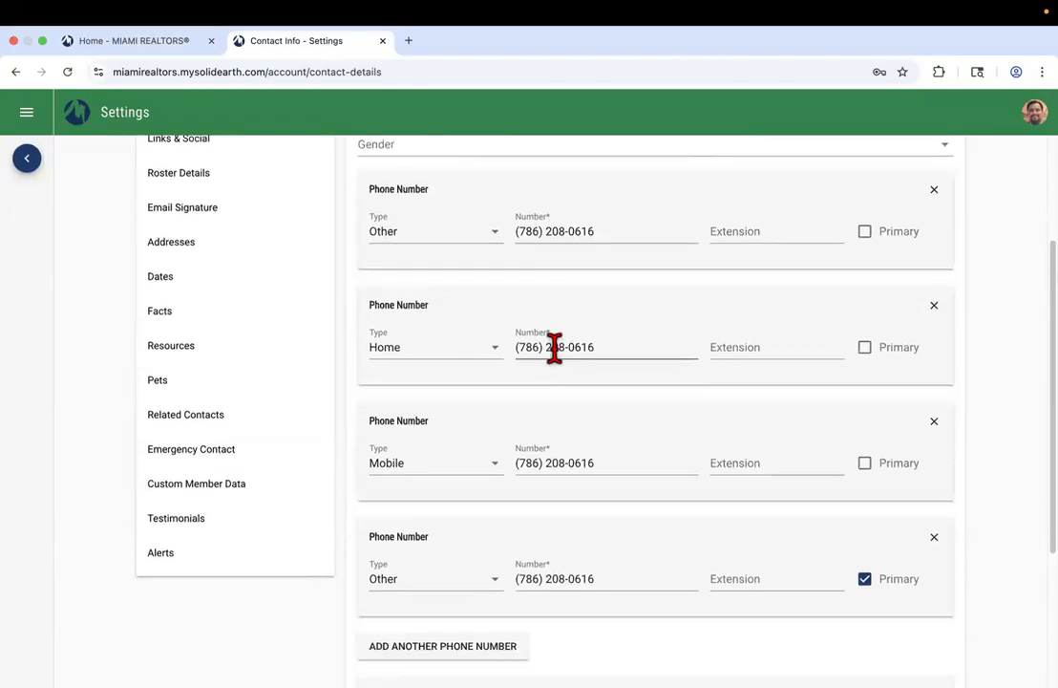
{"action": "scroll", "coordinate": [554, 347], "scroll_direction": "down", "scroll_amount": 3}
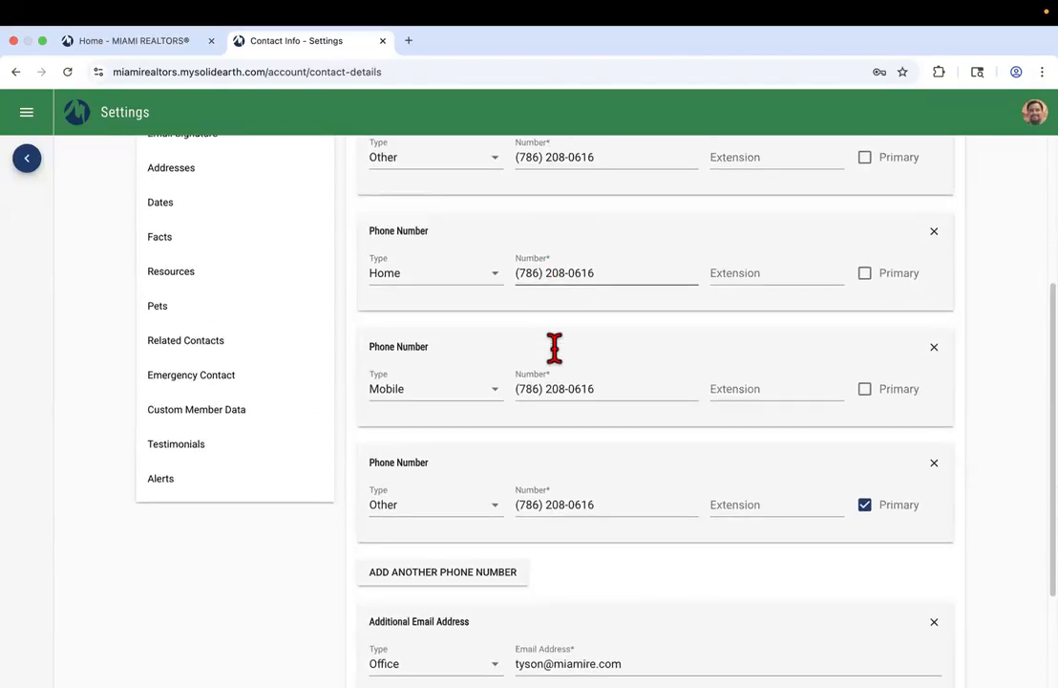
{"action": "scroll", "coordinate": [638, 361], "scroll_direction": "up", "scroll_amount": 2}
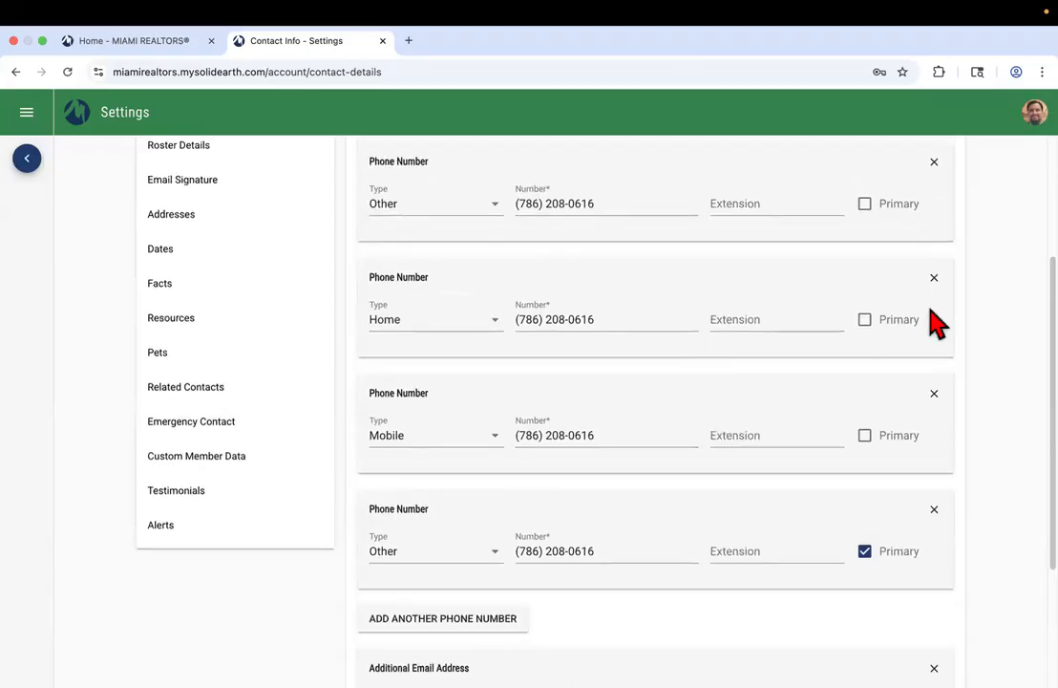
{"action": "left_click_drag", "start_coordinate": [1020, 260], "coordinate": [986, 272]}
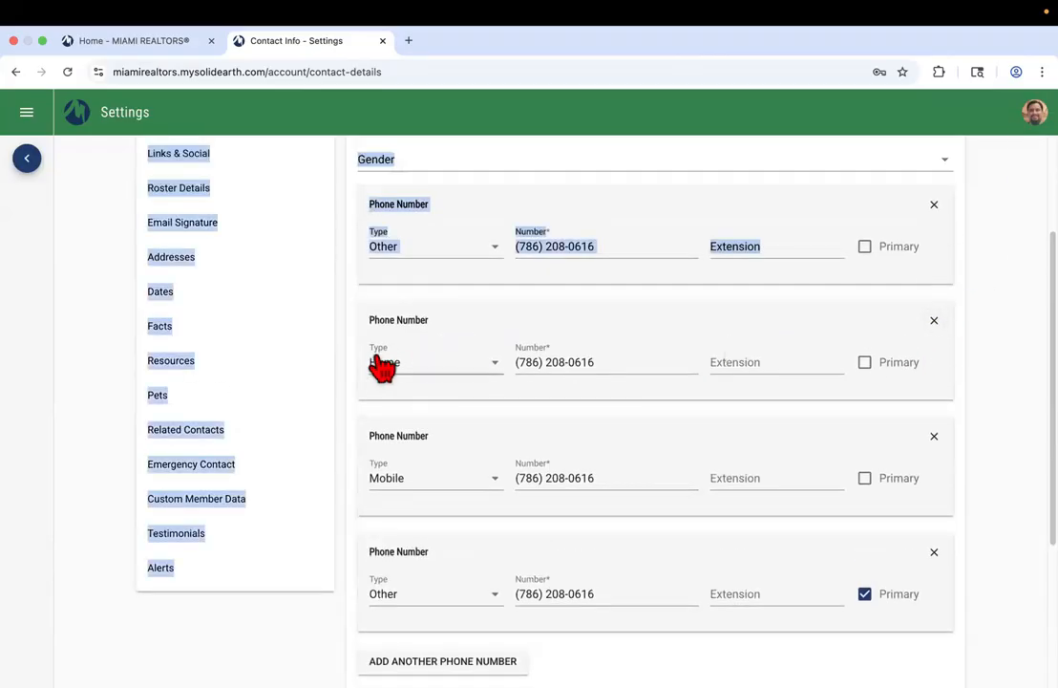
{"action": "left_click", "coordinate": [936, 325]}
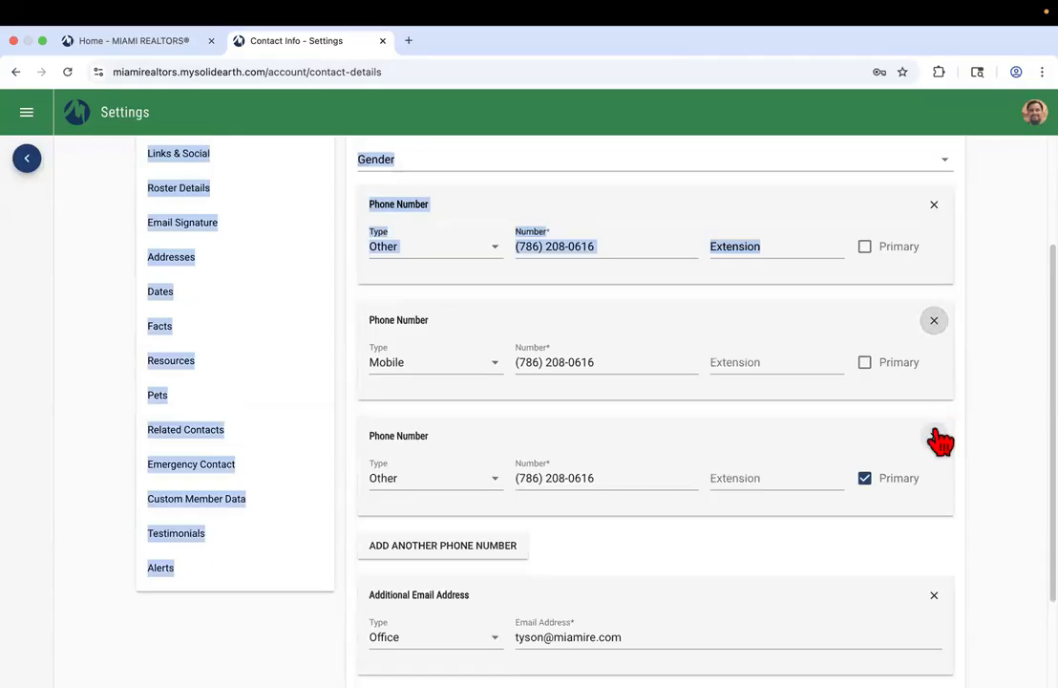
{"action": "left_click", "coordinate": [936, 437]}
{"action": "left_click", "coordinate": [936, 325]}
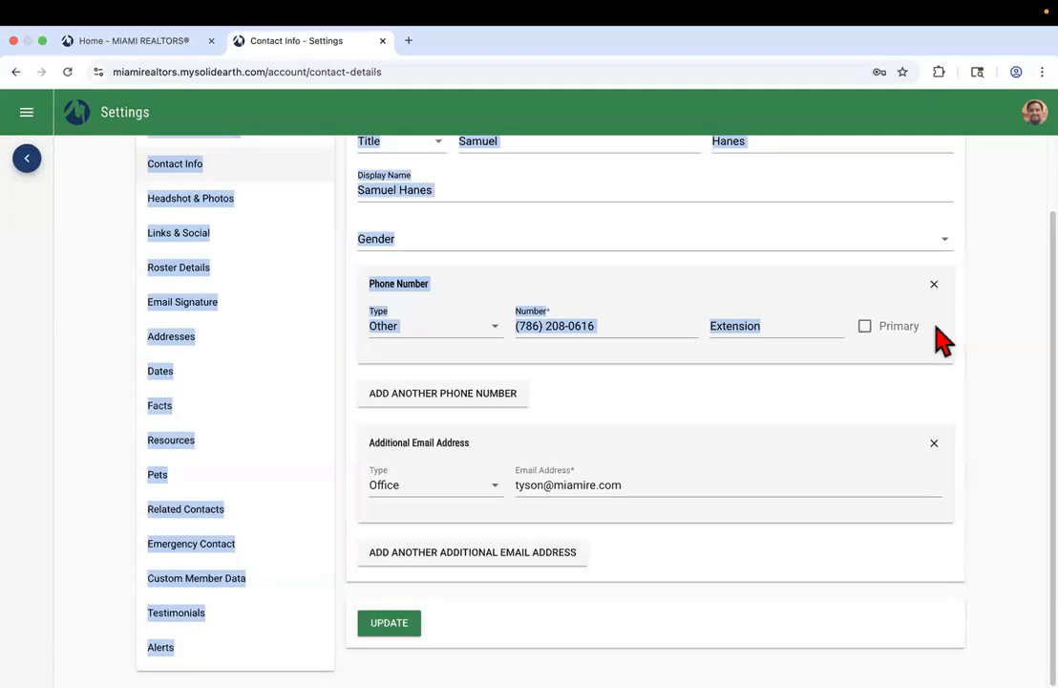
{"action": "left_click", "coordinate": [934, 288]}
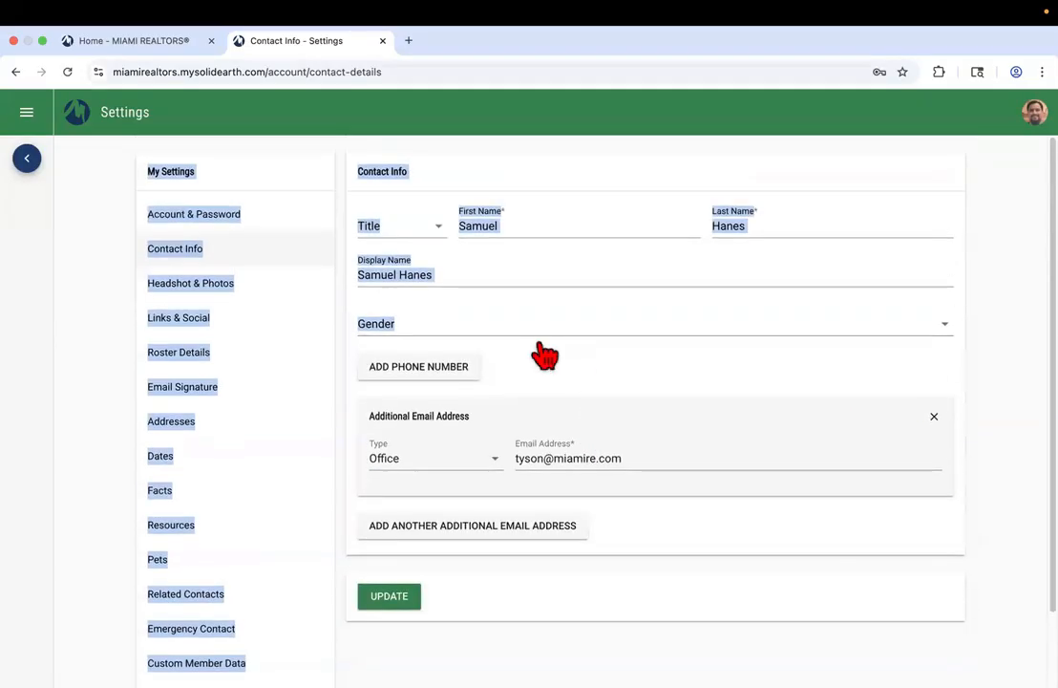
Add a new blank phone number entry with its type set to Other
{"action": "left_click", "coordinate": [422, 368]}
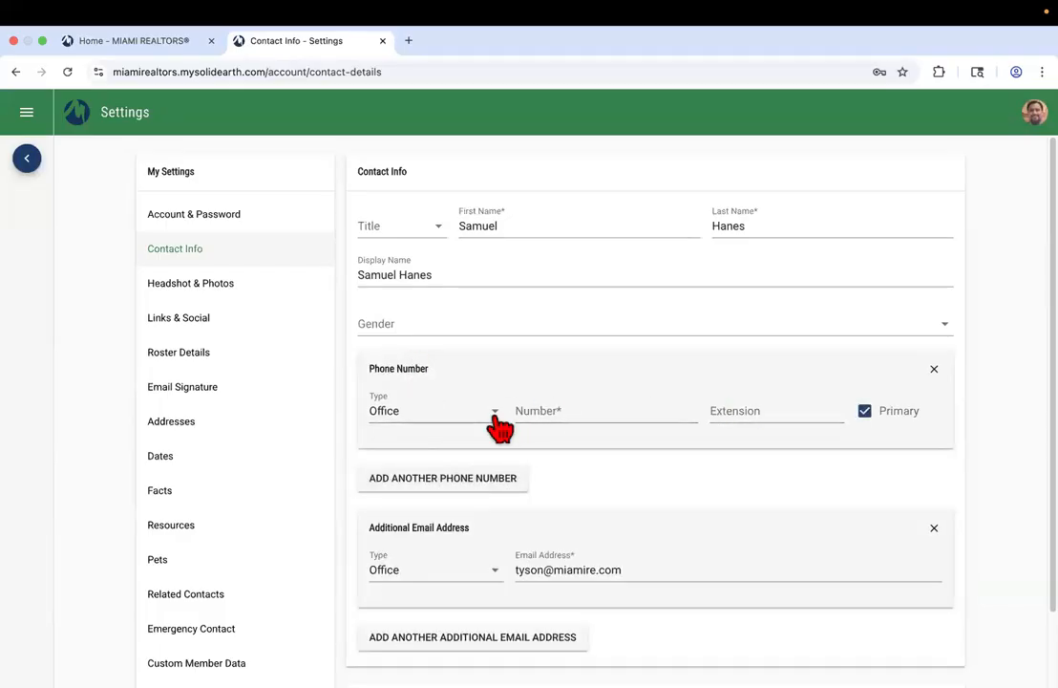
{"action": "left_click", "coordinate": [457, 424]}
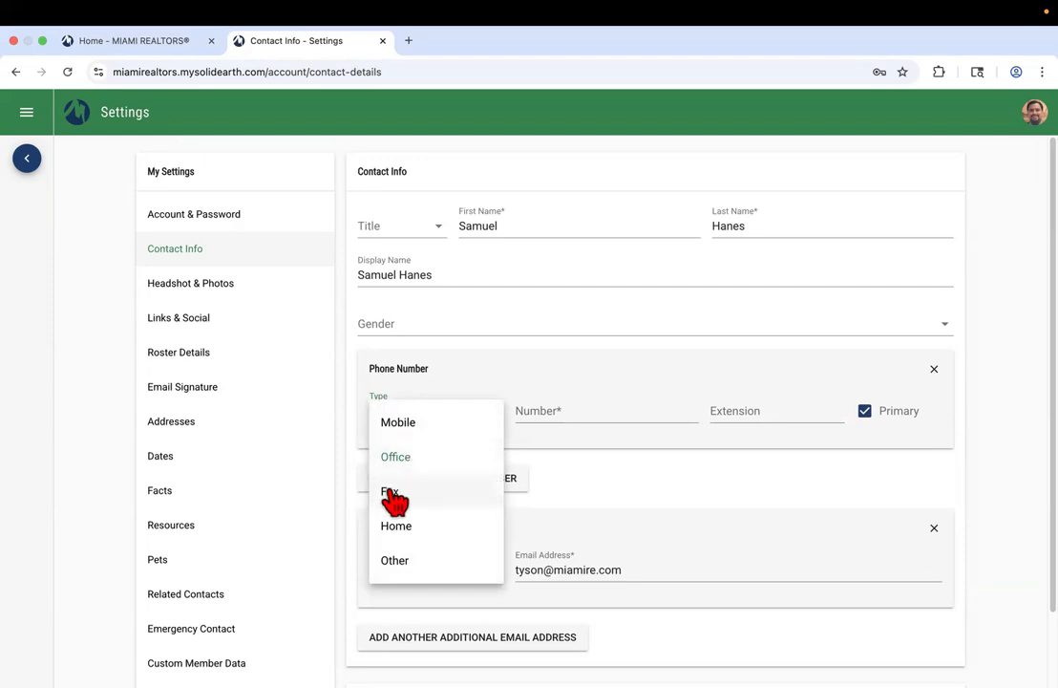
{"action": "left_click", "coordinate": [427, 564]}
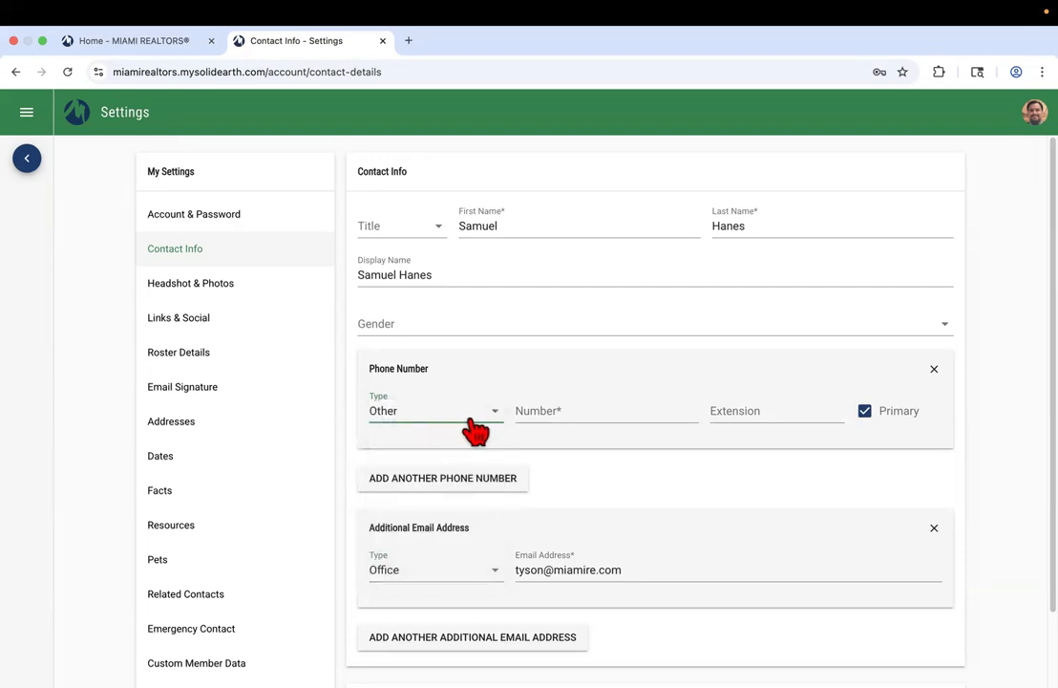
{"action": "left_click", "coordinate": [568, 417]}
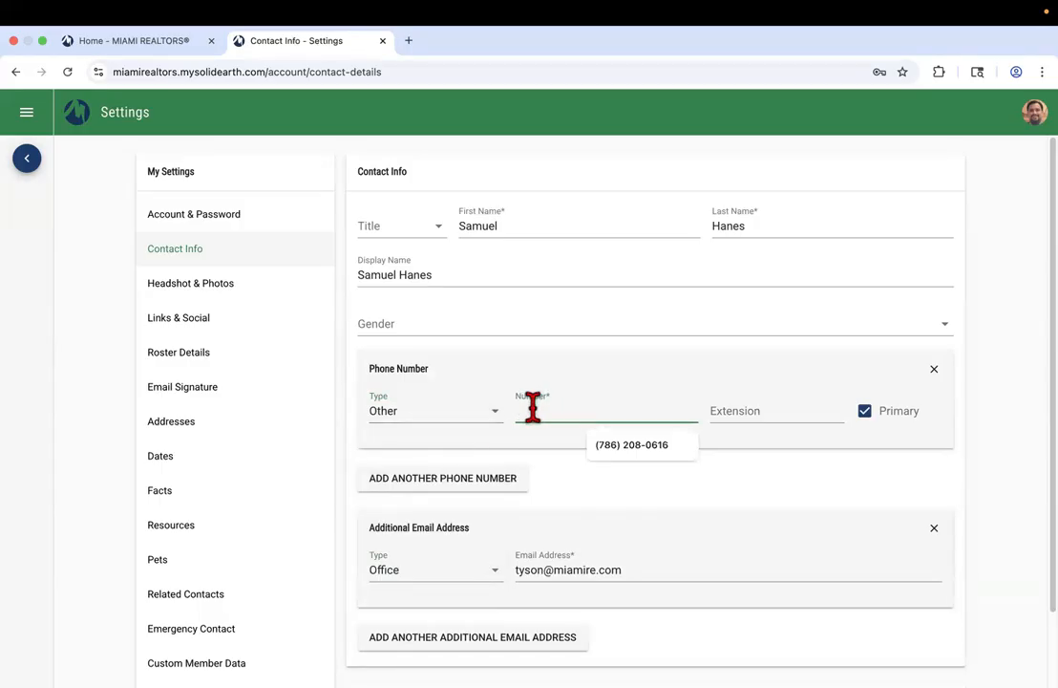
{"action": "left_click", "coordinate": [447, 413]}
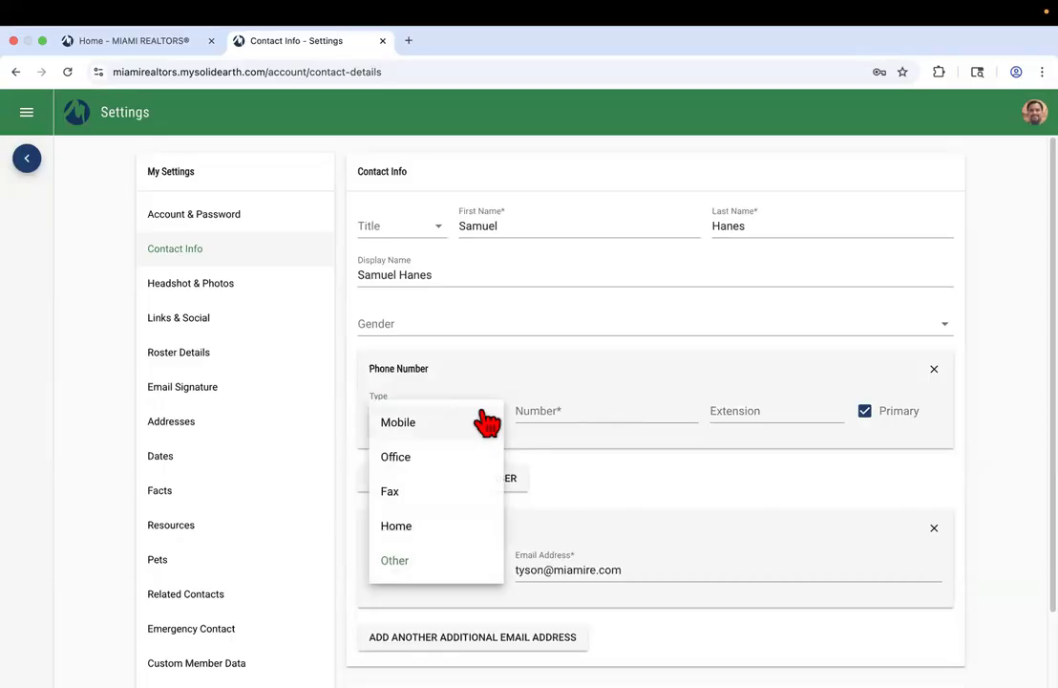
{"action": "left_click", "coordinate": [602, 476]}
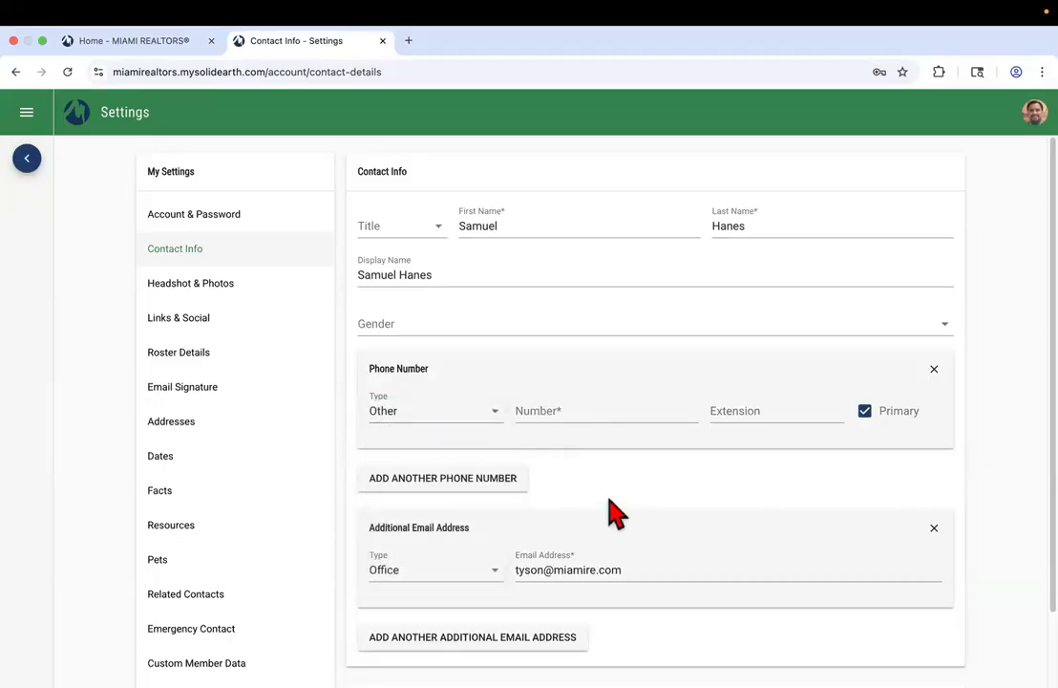
Keep the additional email address's type as Office
{"action": "scroll", "coordinate": [609, 513], "scroll_direction": "down", "scroll_amount": 2}
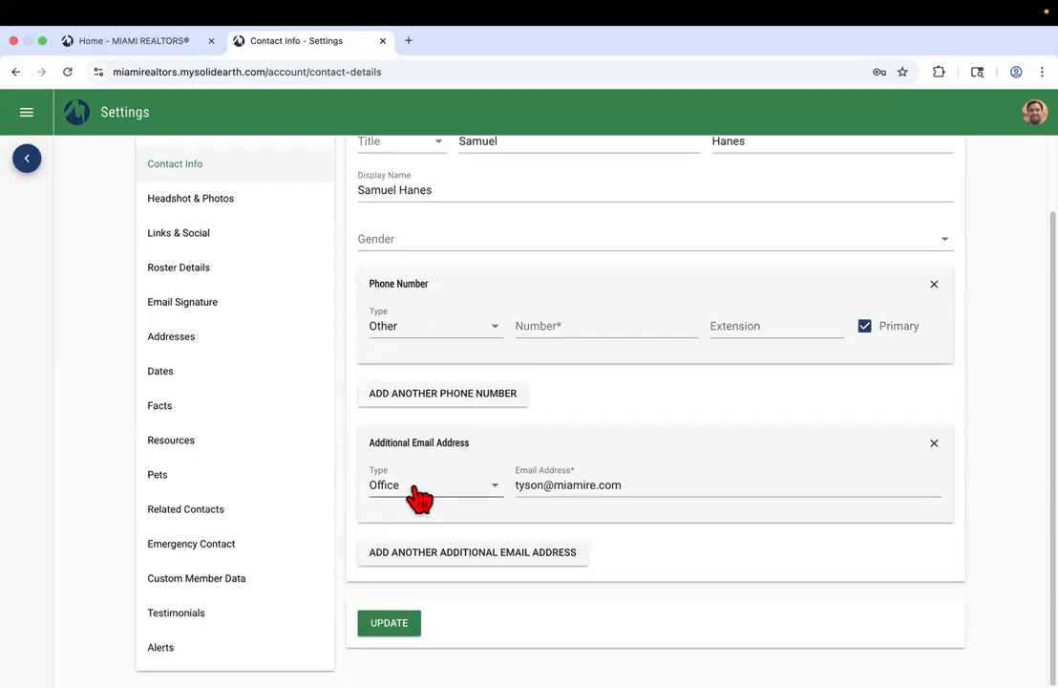
{"action": "left_click", "coordinate": [446, 498]}
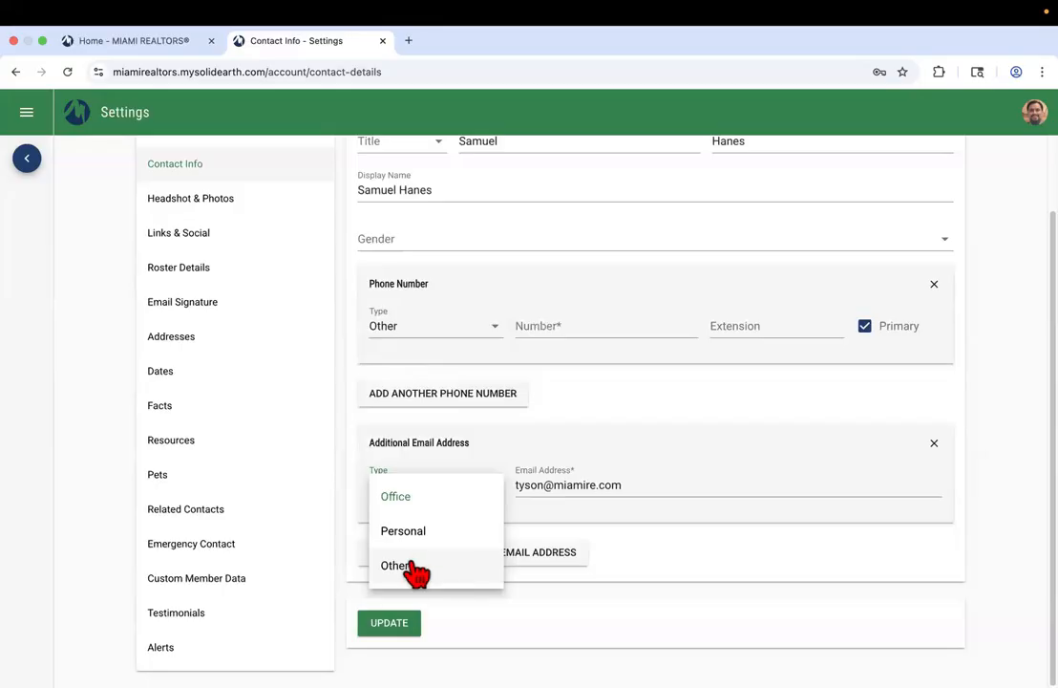
{"action": "left_click", "coordinate": [587, 537]}
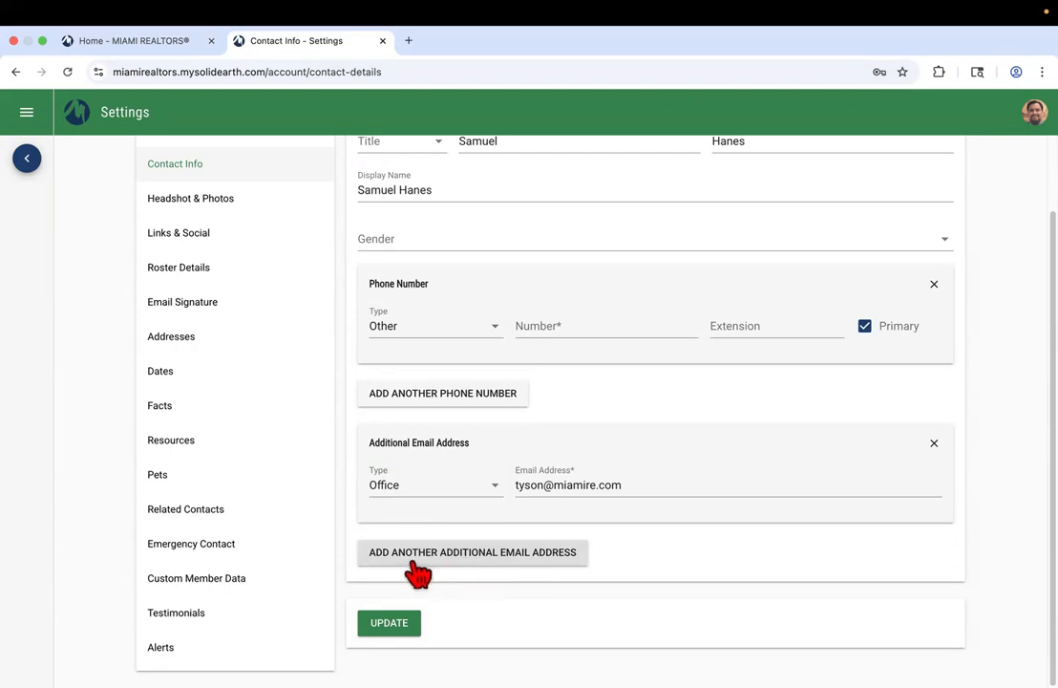
{"action": "left_click", "coordinate": [464, 554]}
{"action": "scroll", "coordinate": [478, 568], "scroll_direction": "down", "scroll_amount": 1}
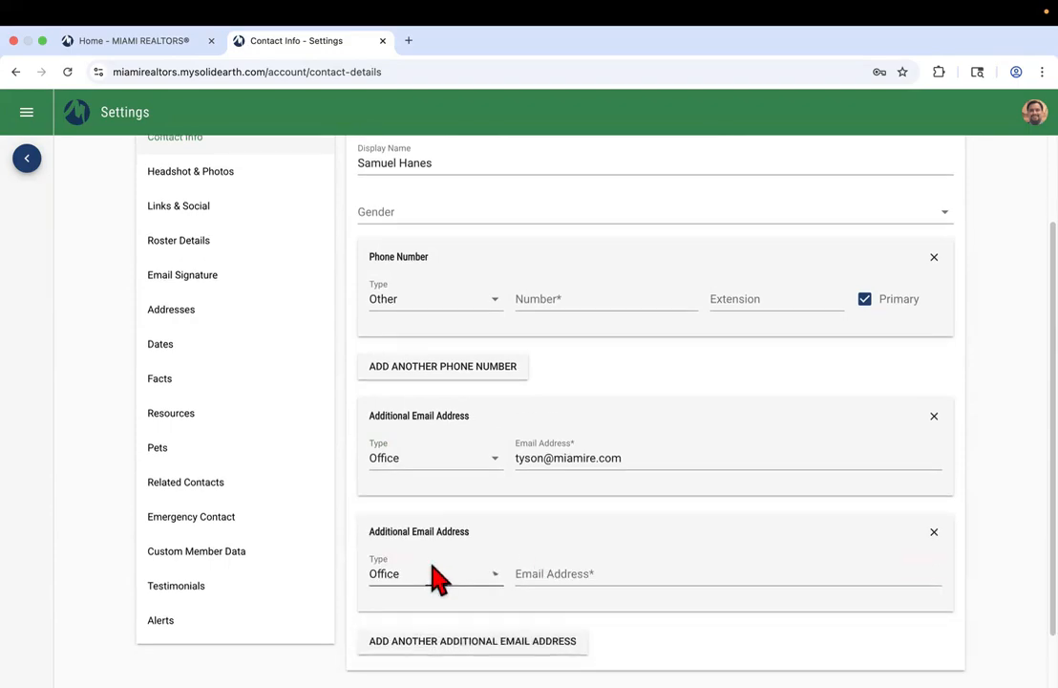
{"action": "left_click", "coordinate": [432, 574]}
{"action": "left_click", "coordinate": [430, 623]}
{"action": "left_click", "coordinate": [573, 575]}
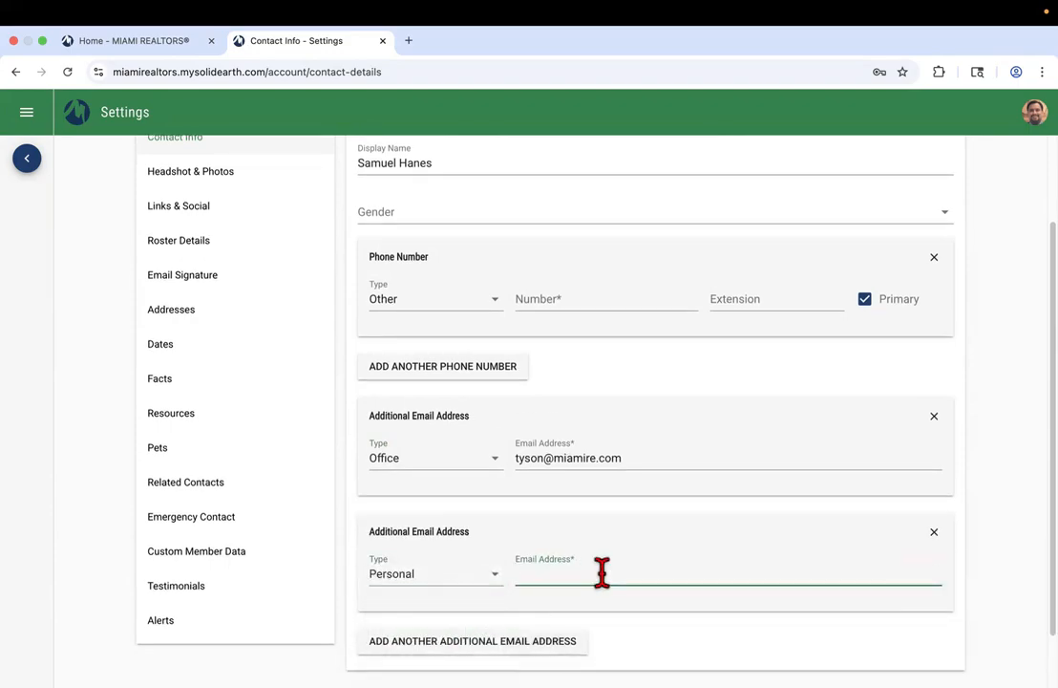
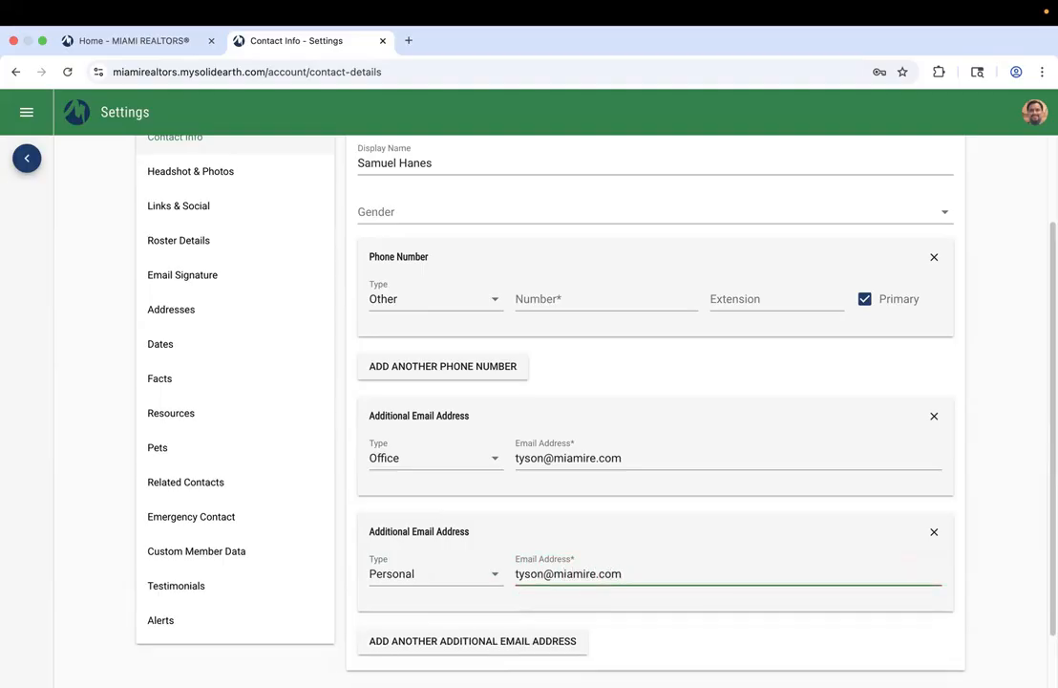
{"action": "scroll", "coordinate": [614, 508], "scroll_direction": "down", "scroll_amount": 2}
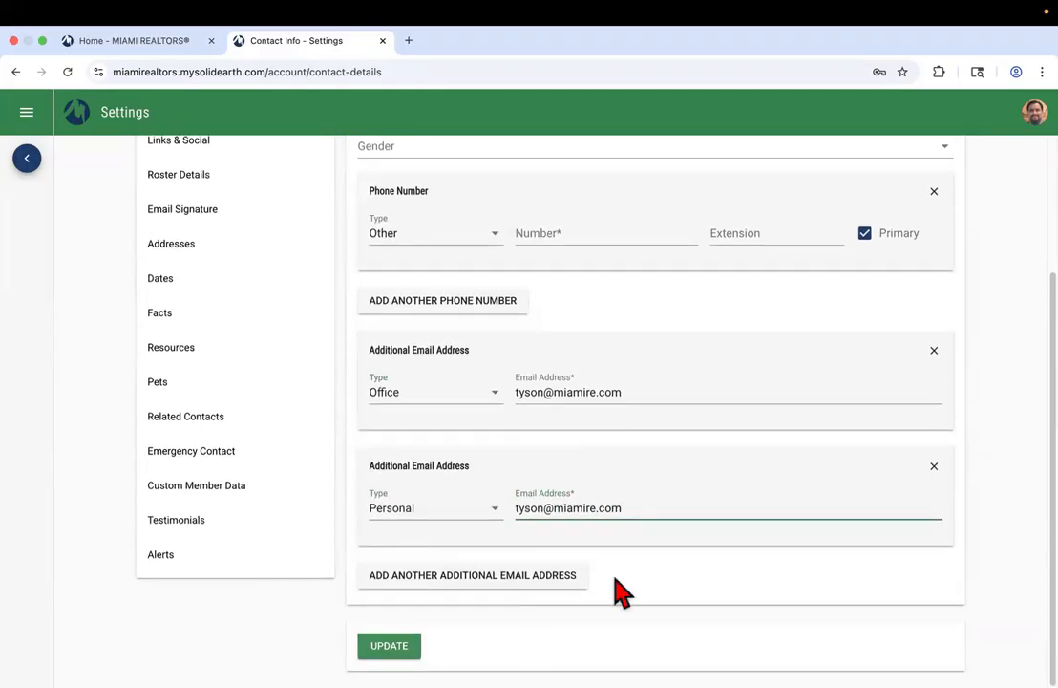
{"action": "left_click", "coordinate": [935, 468]}
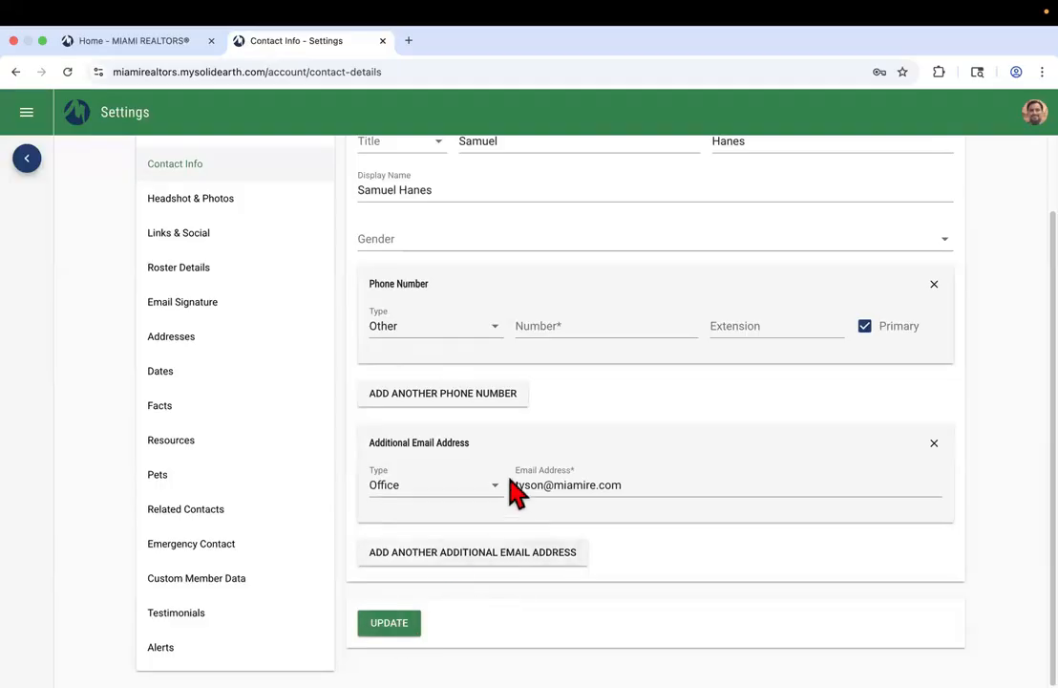
{"action": "scroll", "coordinate": [527, 456], "scroll_direction": "up", "scroll_amount": 2}
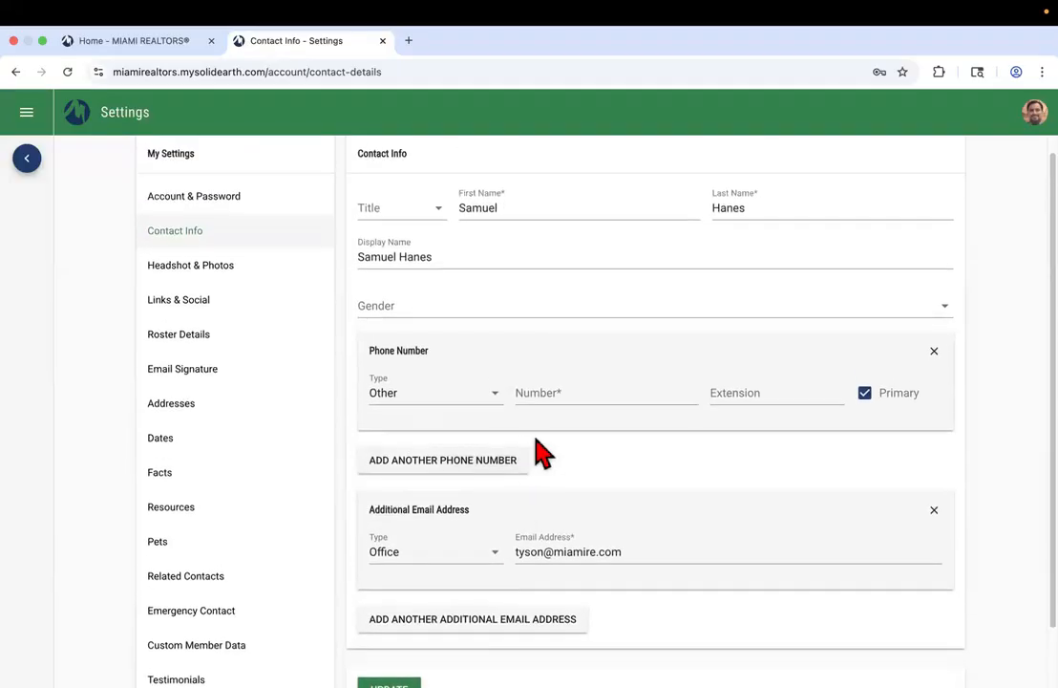
Load the Find a REALTOR® member search on the Miami Realtors site, then return to Contact Info settings
{"action": "left_click", "coordinate": [139, 40]}
{"action": "scroll", "coordinate": [142, 225], "scroll_direction": "up", "scroll_amount": 5}
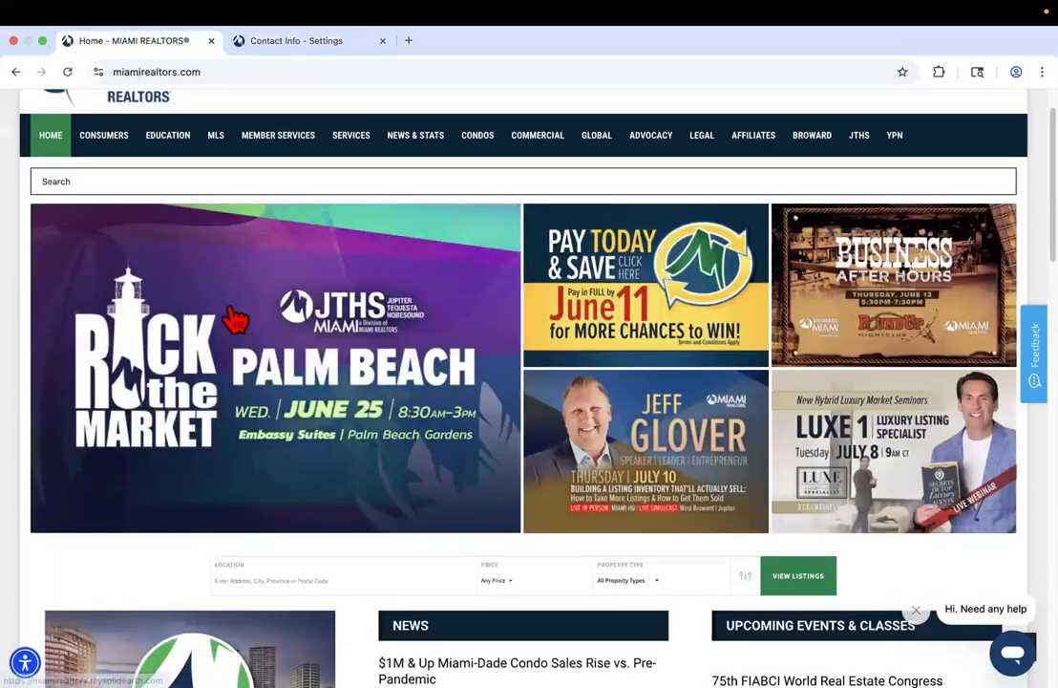
{"action": "mouse_move", "coordinate": [120, 208]}
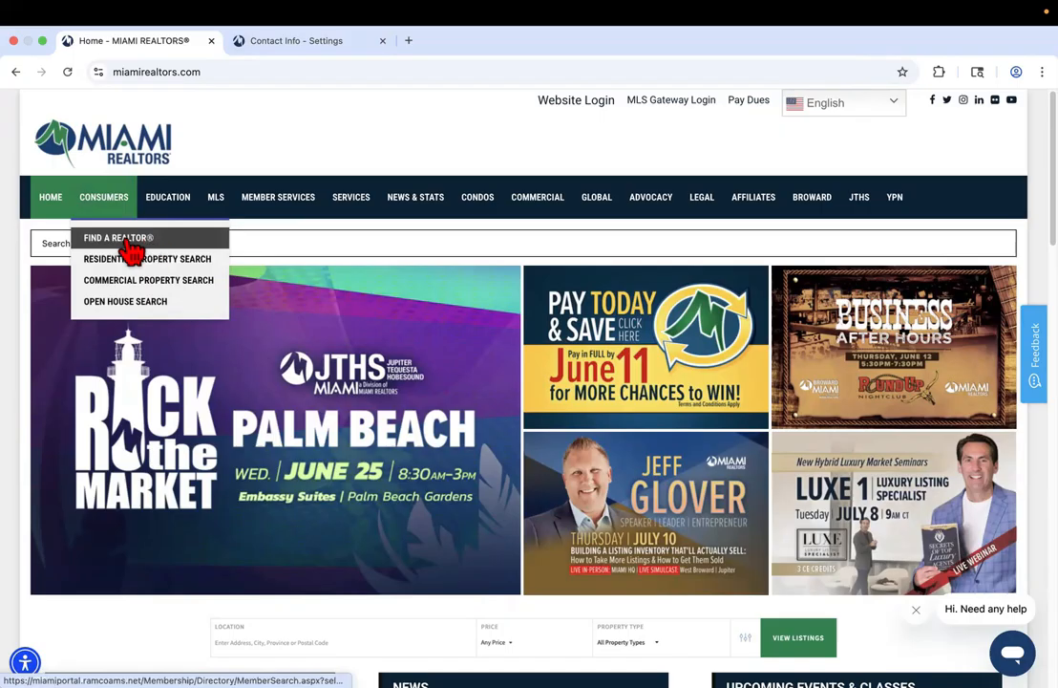
{"action": "left_click", "coordinate": [138, 240]}
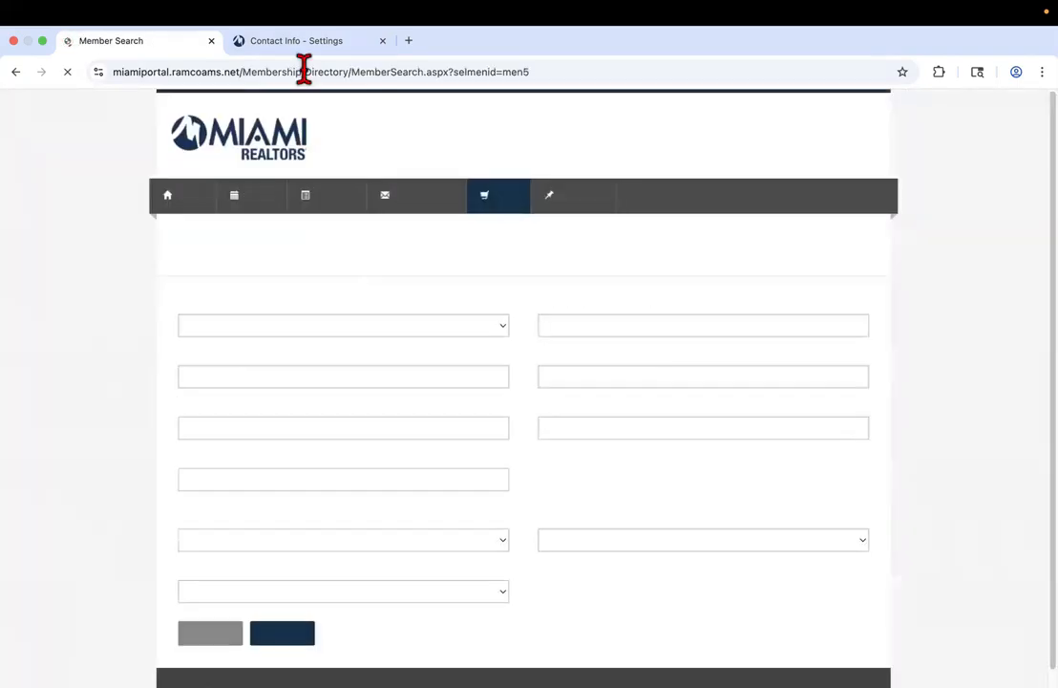
{"action": "left_click", "coordinate": [303, 42]}
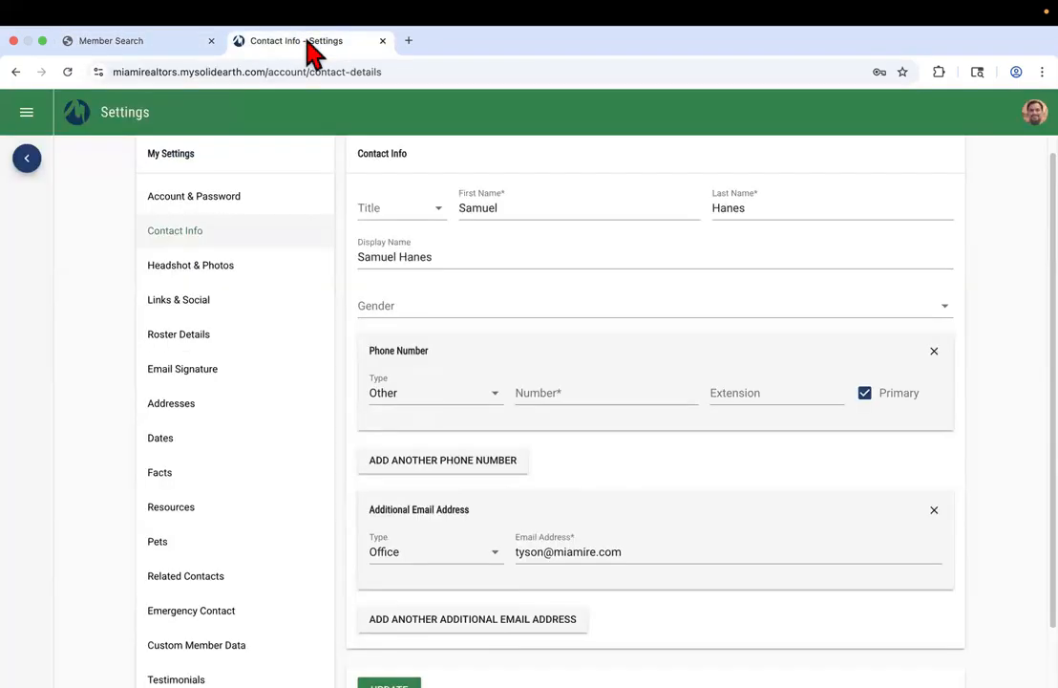
Open the Headshot & Photos settings and look over the photo type choices
{"action": "left_click", "coordinate": [214, 277]}
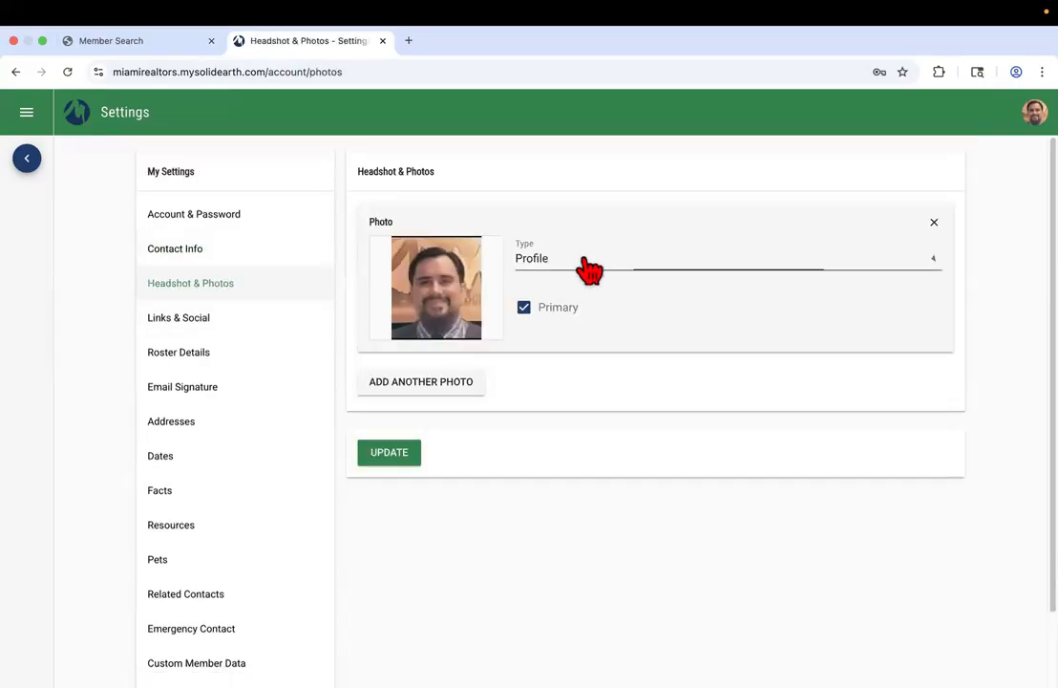
{"action": "left_click", "coordinate": [589, 270]}
{"action": "left_click", "coordinate": [90, 43]}
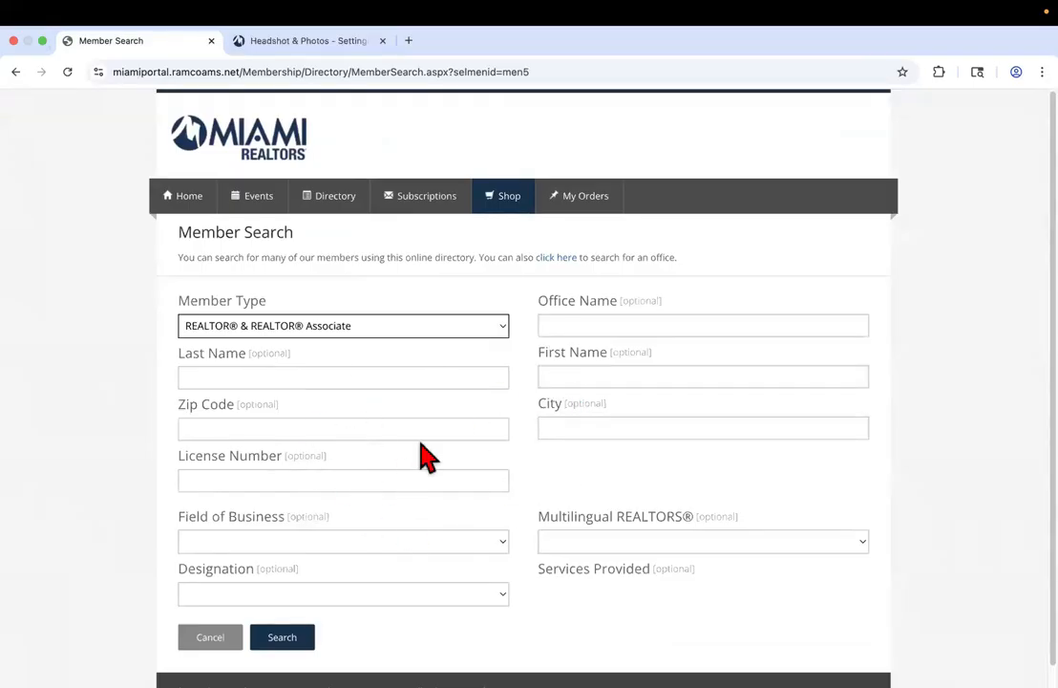
{"action": "left_click", "coordinate": [298, 47]}
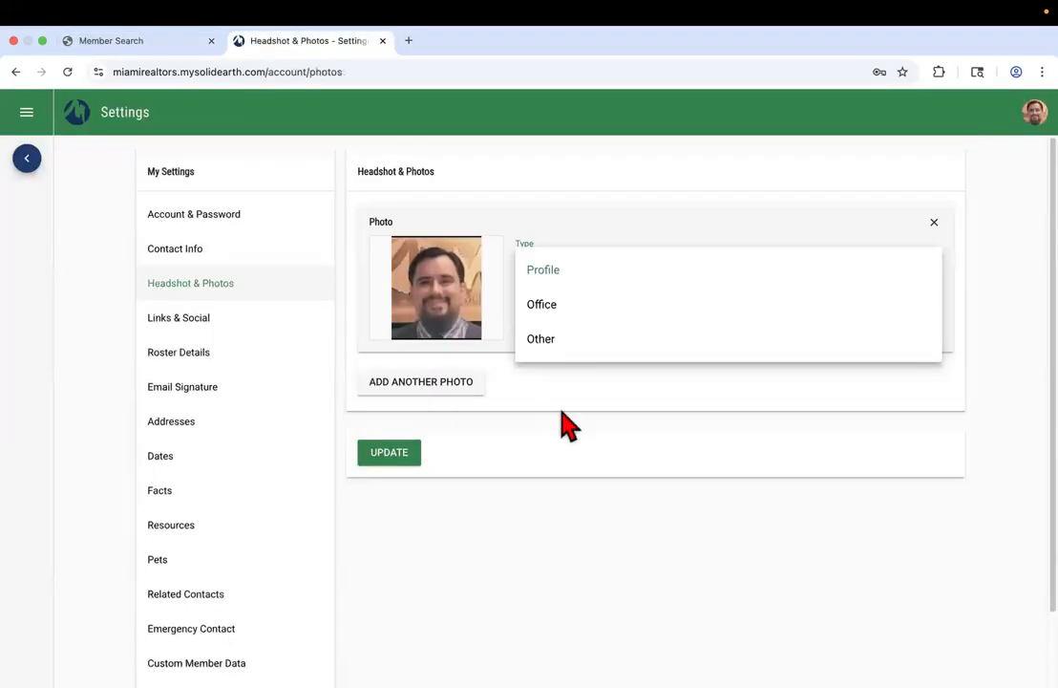
{"action": "left_click", "coordinate": [489, 399]}
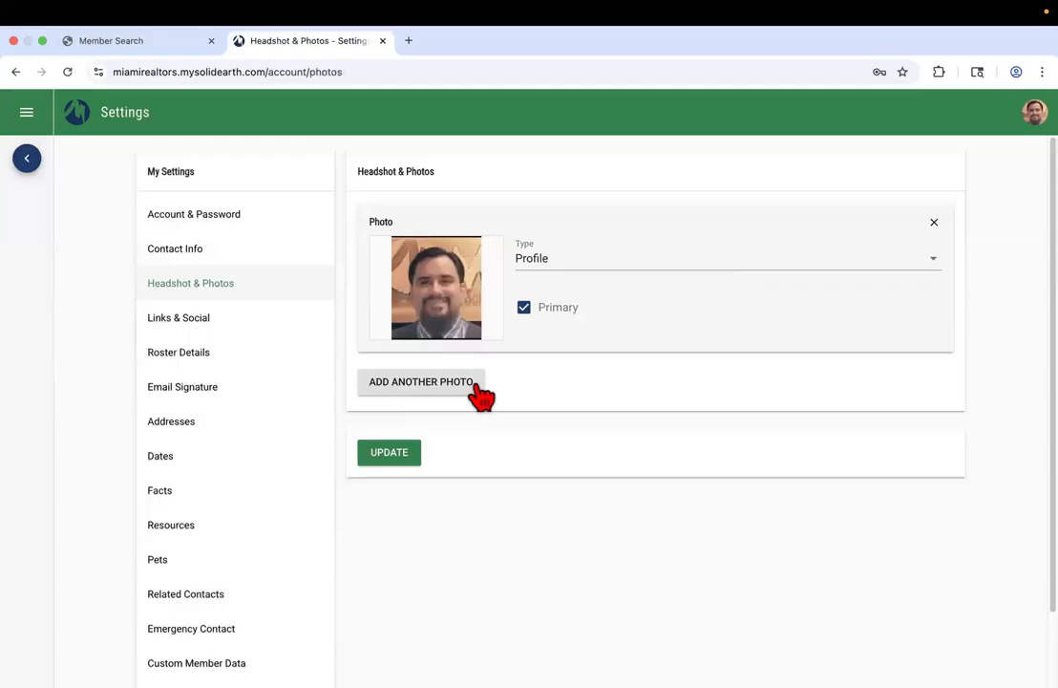
Upload the MIAMI TRAINER contact-card image as an additional photo
{"action": "left_click", "coordinate": [411, 384]}
{"action": "left_click", "coordinate": [544, 392]}
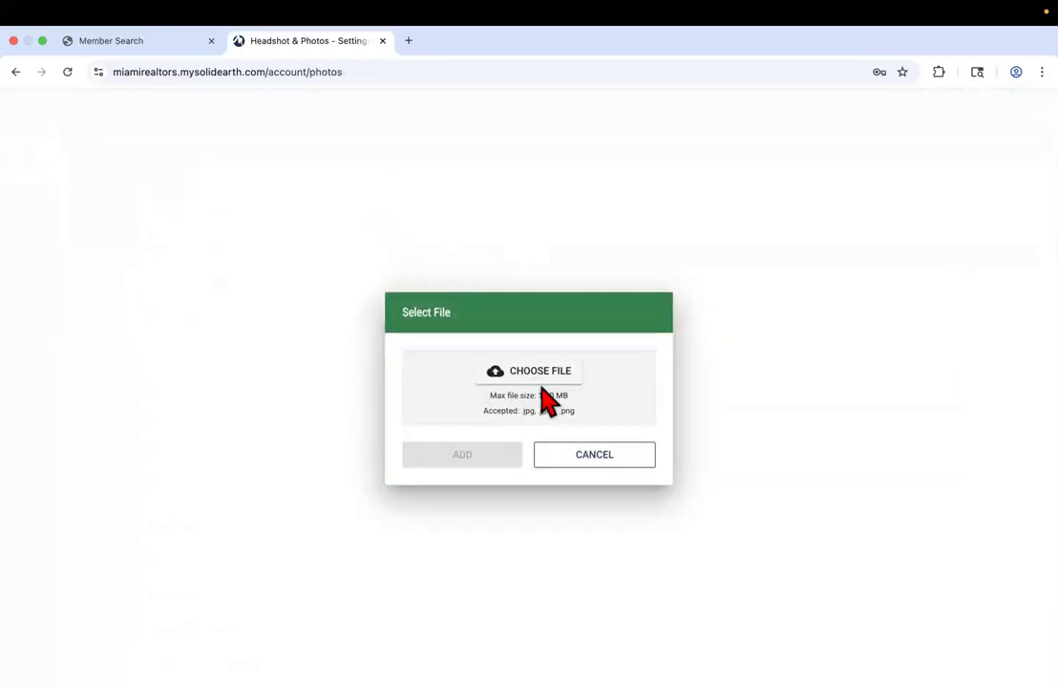
{"action": "left_click", "coordinate": [519, 378]}
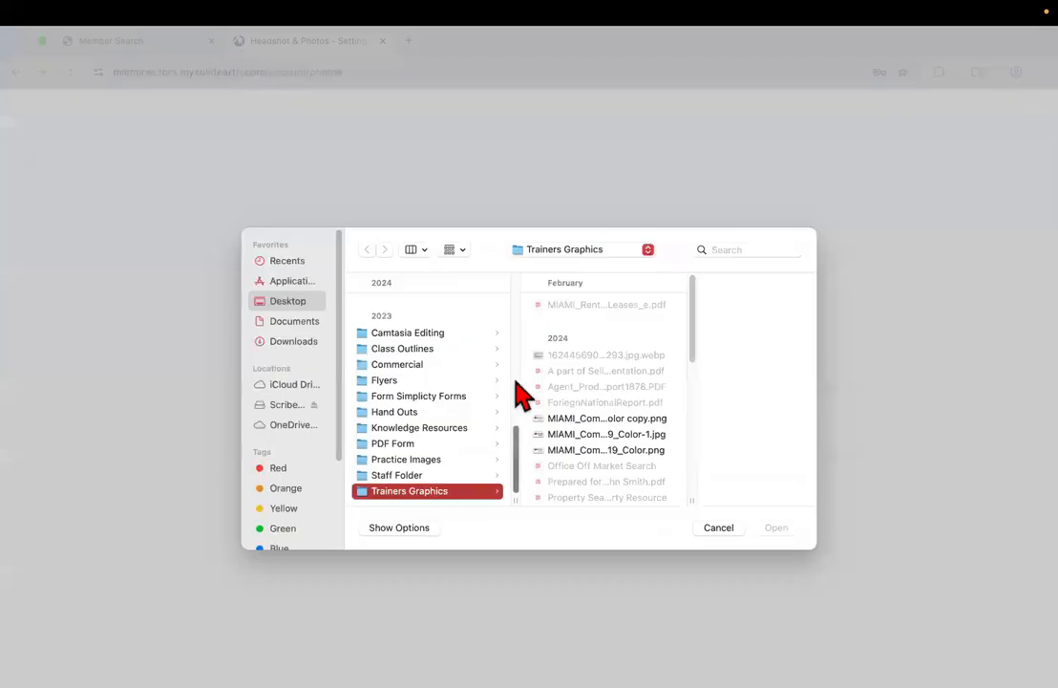
{"action": "scroll", "coordinate": [609, 401], "scroll_direction": "down", "scroll_amount": 15}
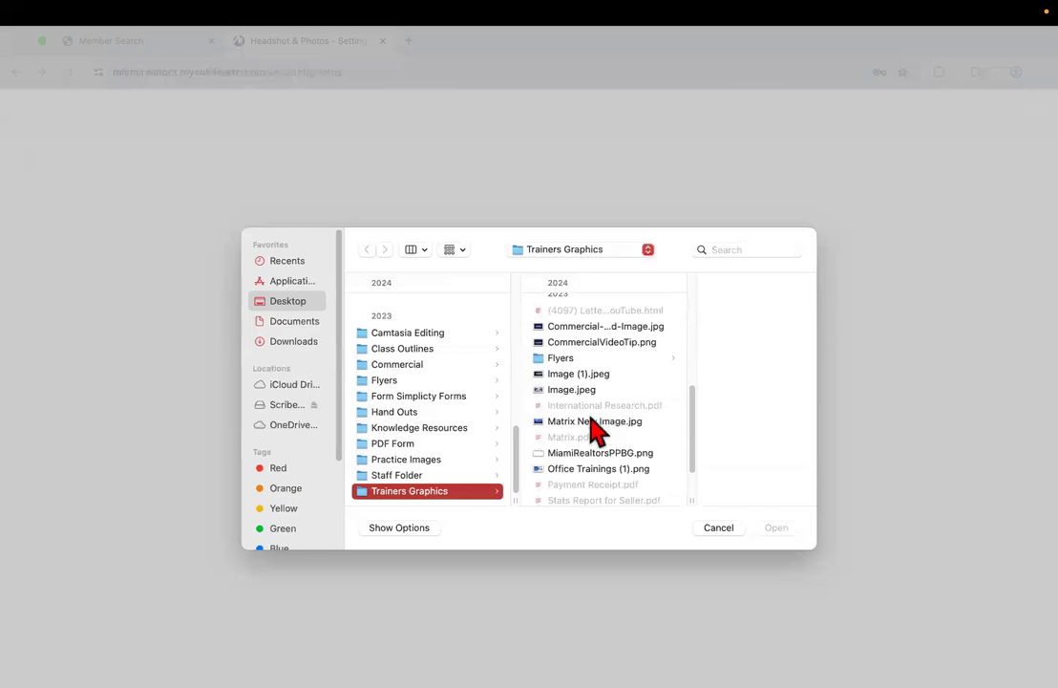
{"action": "left_click", "coordinate": [583, 477]}
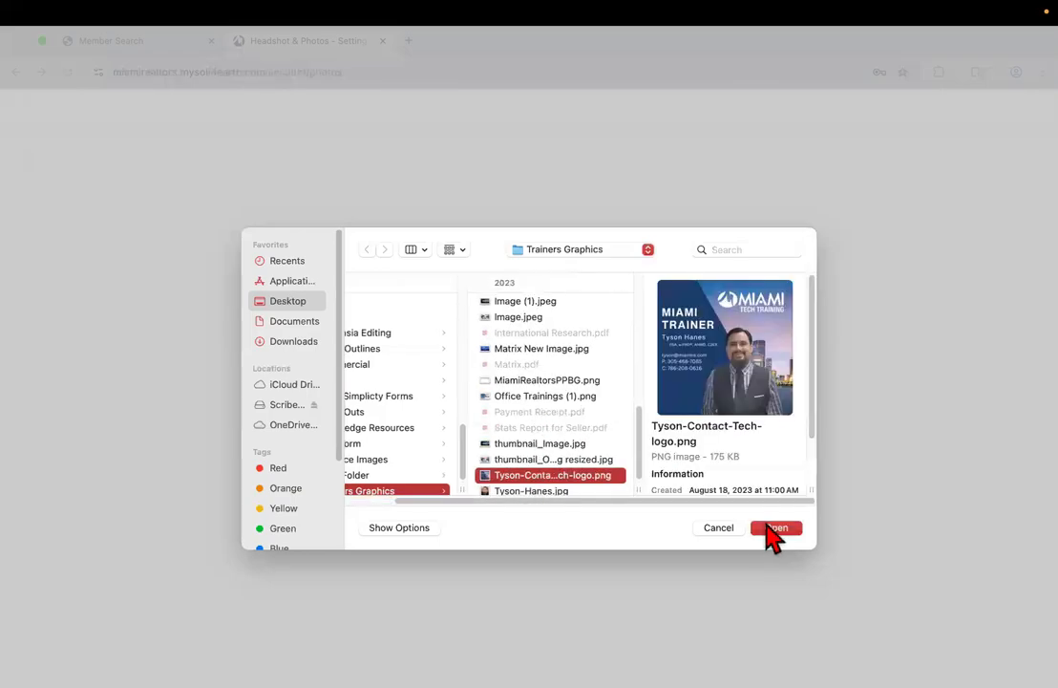
{"action": "left_click", "coordinate": [774, 528]}
{"action": "left_click", "coordinate": [517, 485]}
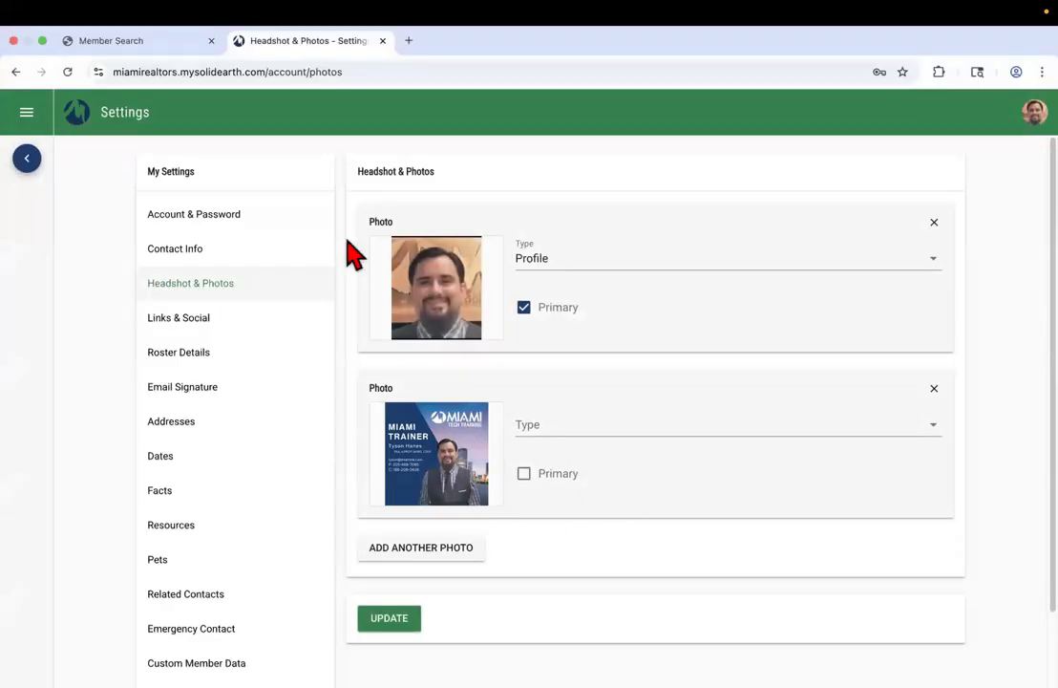
Remove the old Primary Profile headshot and save the photo settings with Update
{"action": "left_click", "coordinate": [141, 38]}
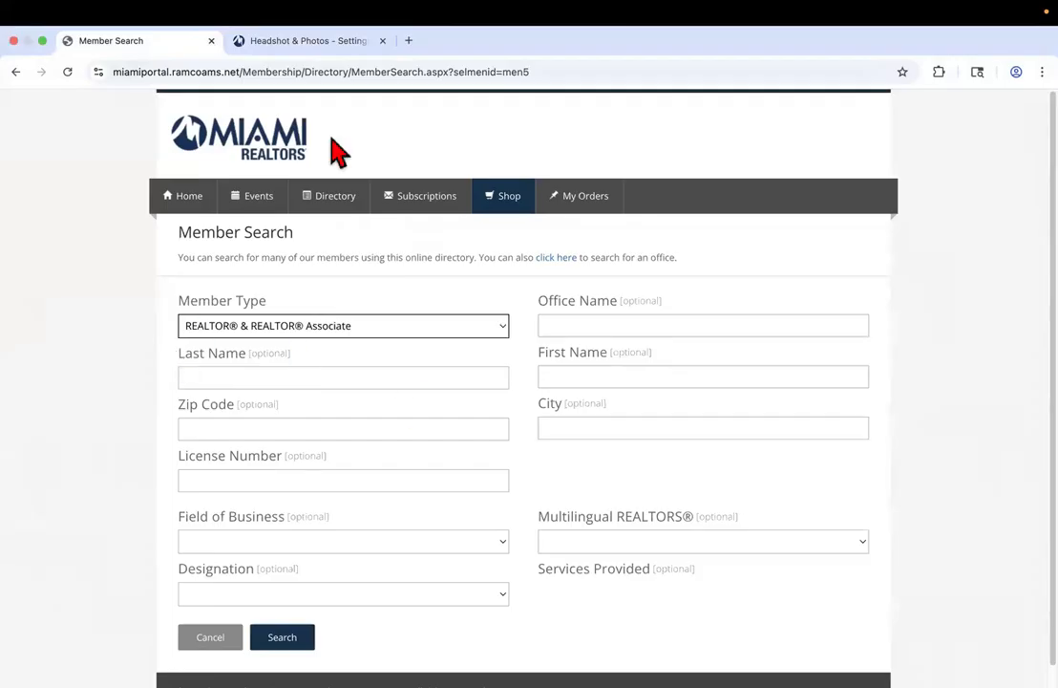
{"action": "left_click", "coordinate": [287, 44]}
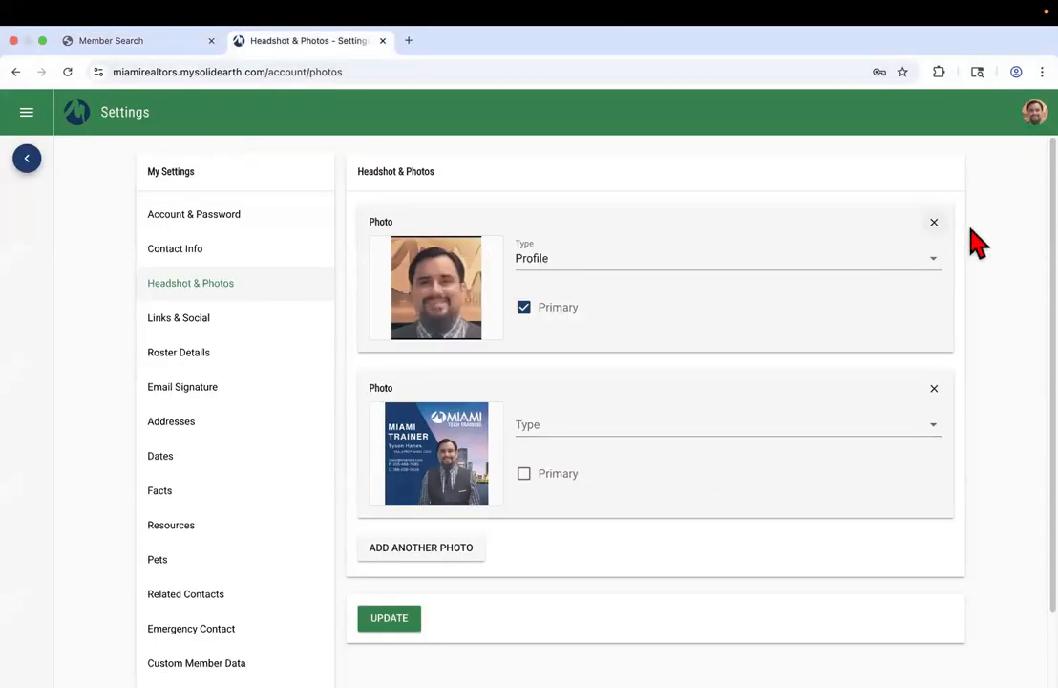
{"action": "left_click", "coordinate": [934, 224]}
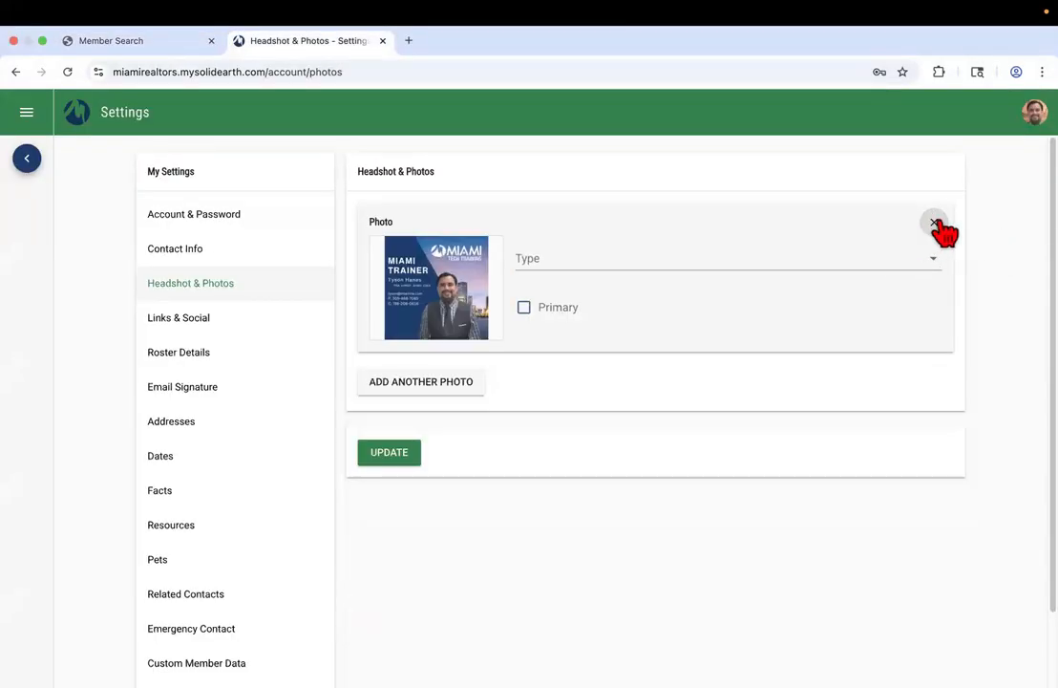
{"action": "left_click", "coordinate": [409, 455]}
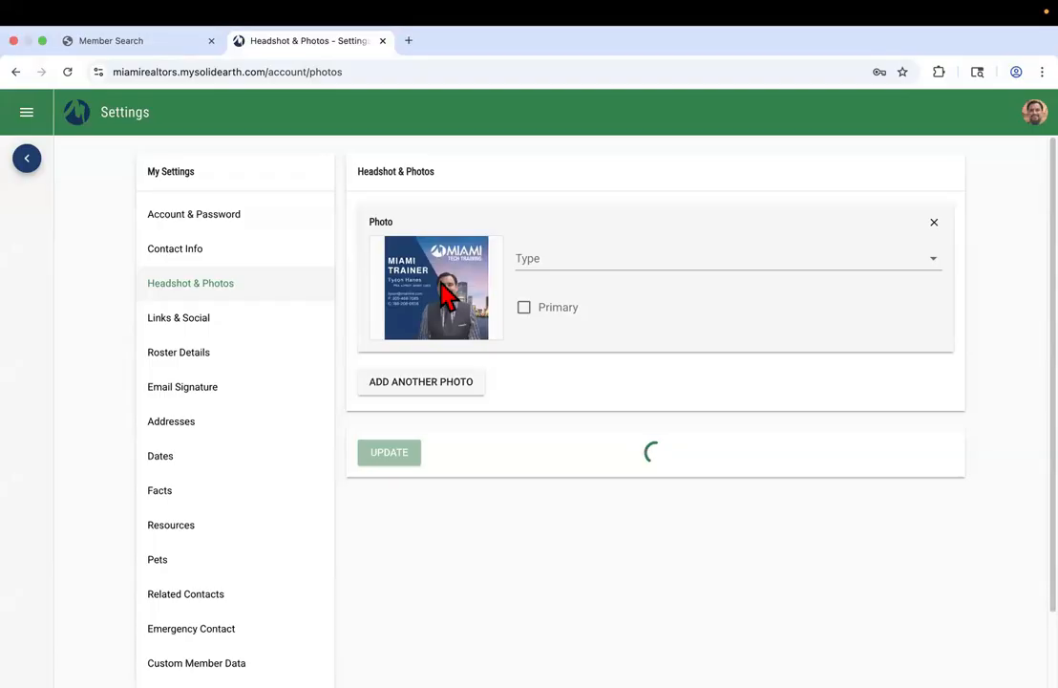
In Links & Social settings, add a third link and browse the link type list
{"action": "left_click", "coordinate": [177, 331]}
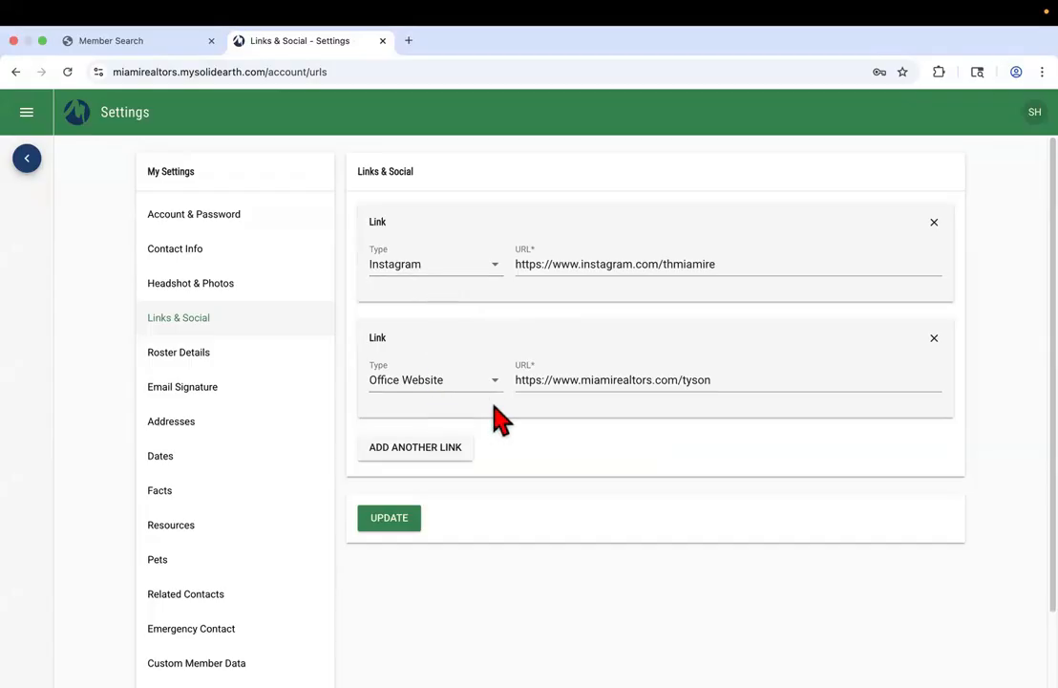
{"action": "left_click", "coordinate": [428, 455]}
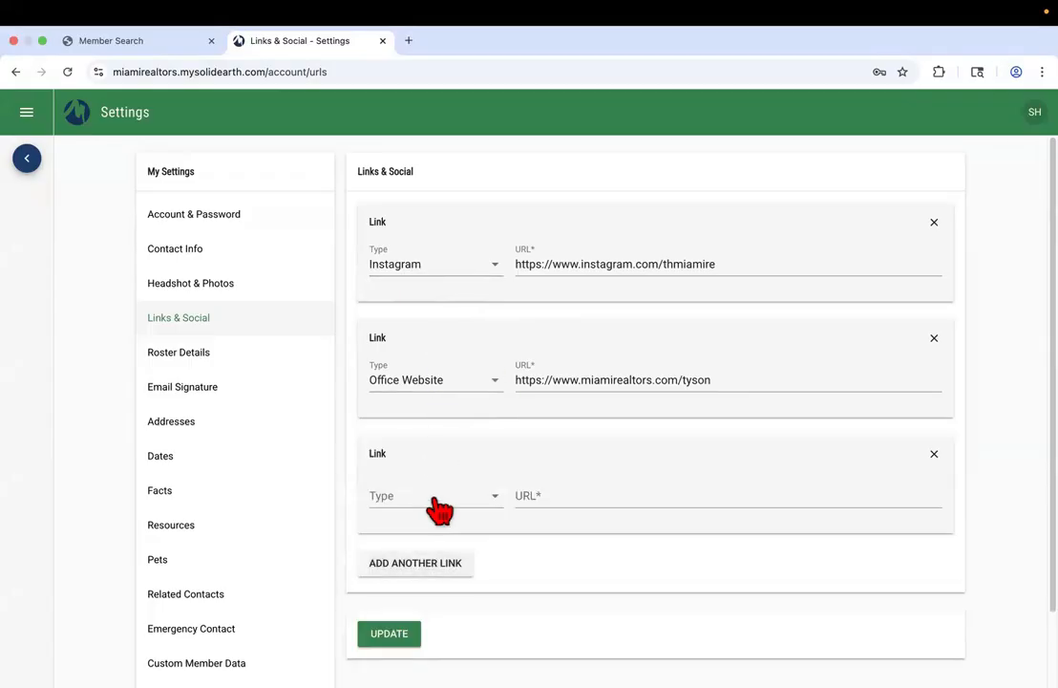
{"action": "left_click", "coordinate": [435, 507]}
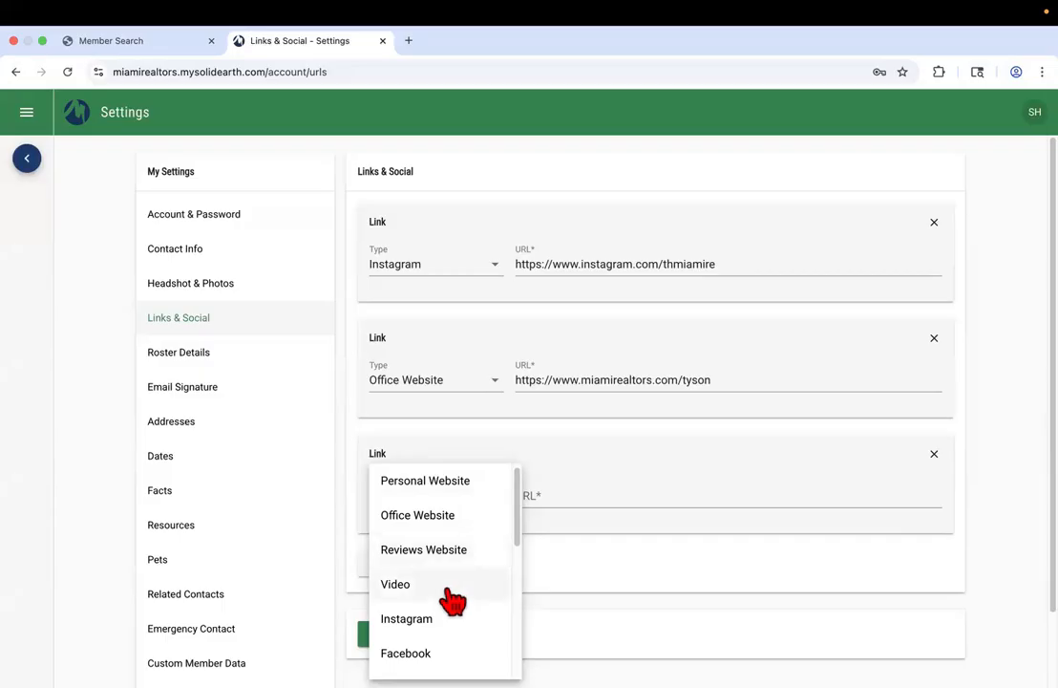
{"action": "scroll", "coordinate": [449, 598], "scroll_direction": "down", "scroll_amount": 1}
{"action": "scroll", "coordinate": [445, 603], "scroll_direction": "down", "scroll_amount": 3}
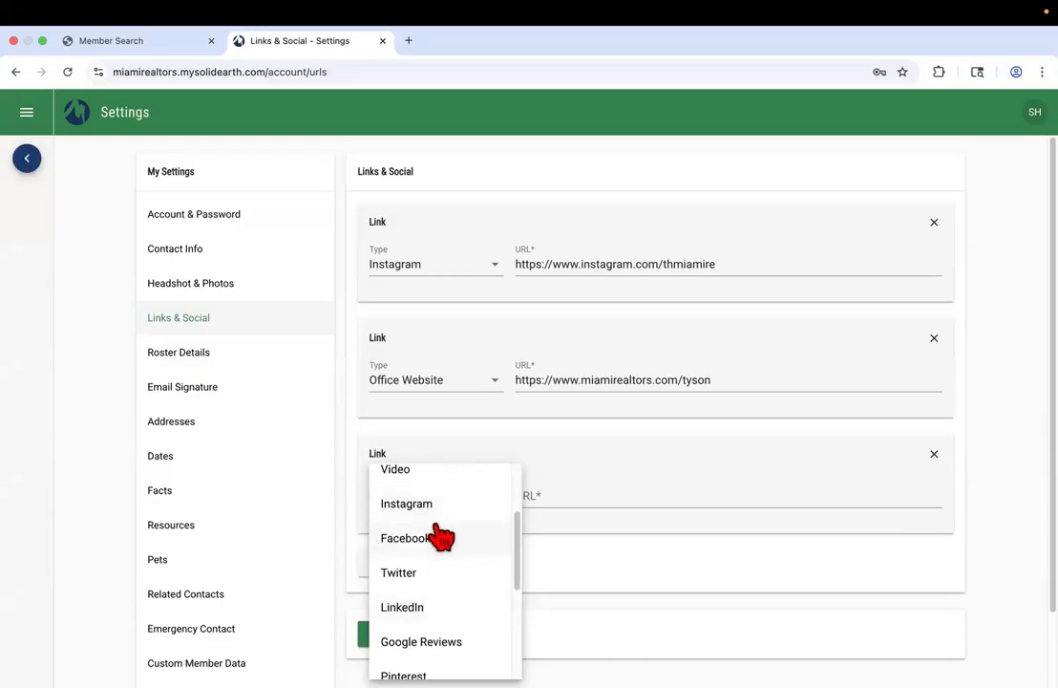
{"action": "scroll", "coordinate": [439, 585], "scroll_direction": "down", "scroll_amount": 5}
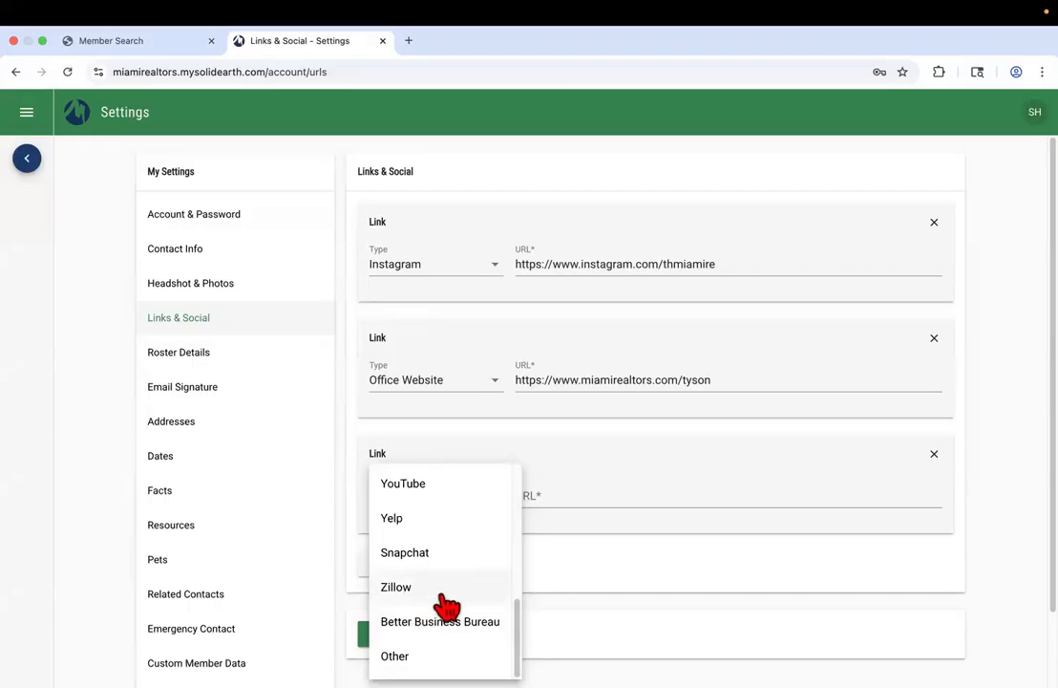
{"action": "left_click", "coordinate": [573, 564]}
Make the new link a Zillow link with 'zillow.com/', then delete it
{"action": "left_click", "coordinate": [432, 501]}
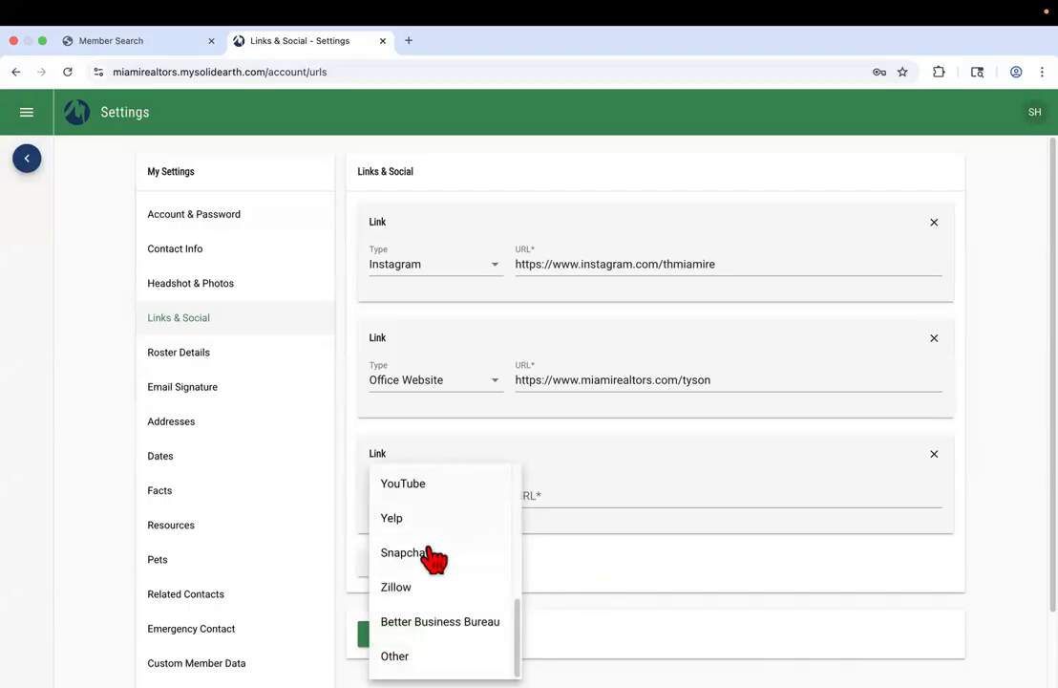
{"action": "left_click", "coordinate": [432, 594]}
{"action": "left_click", "coordinate": [590, 489]}
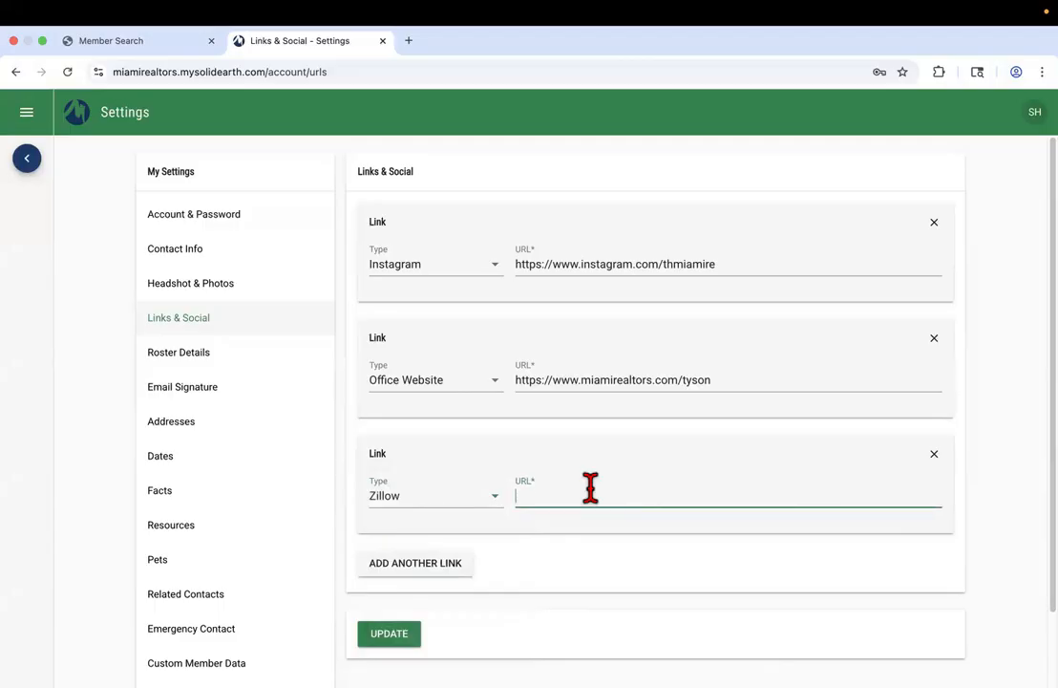
{"action": "type", "text": "zillow.c"}
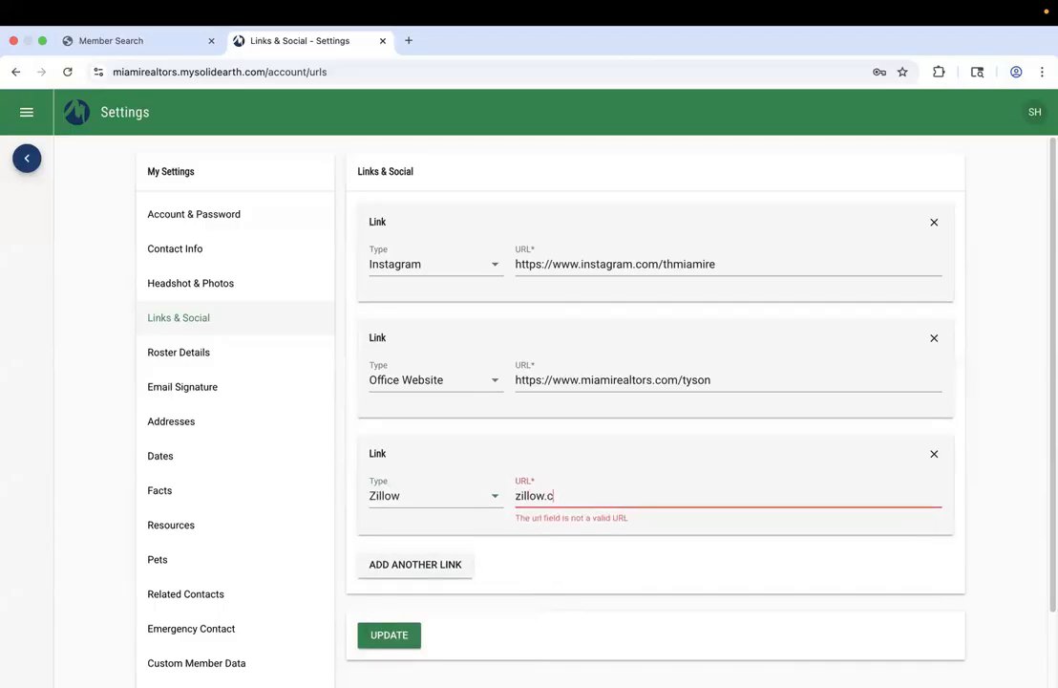
{"action": "type", "text": "om/thmiamire"}
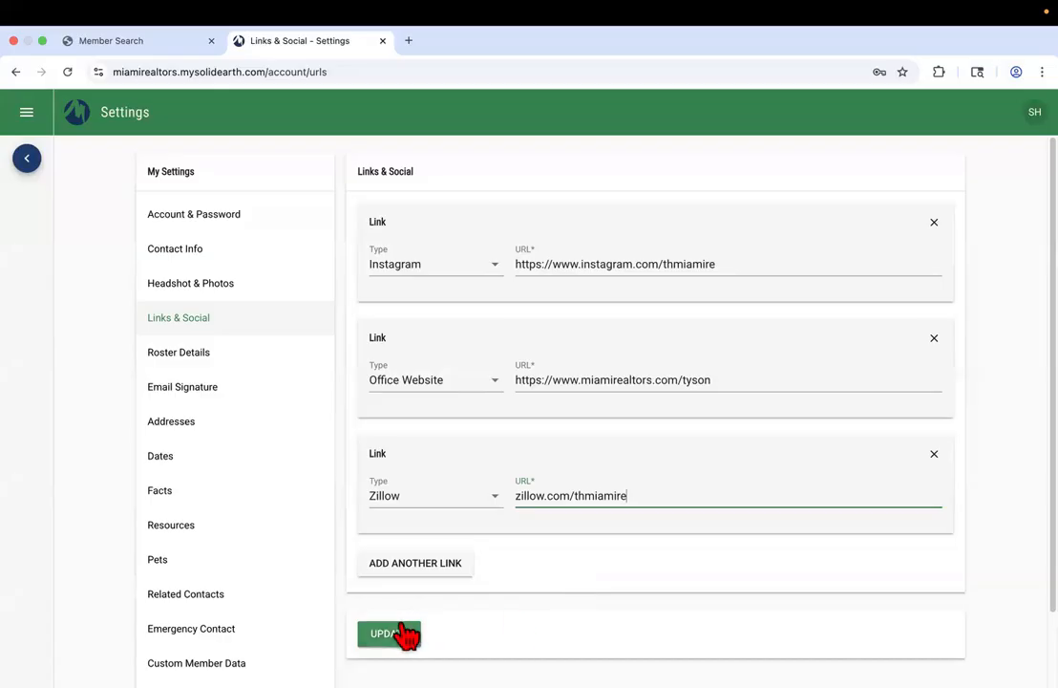
{"action": "left_click", "coordinate": [934, 456]}
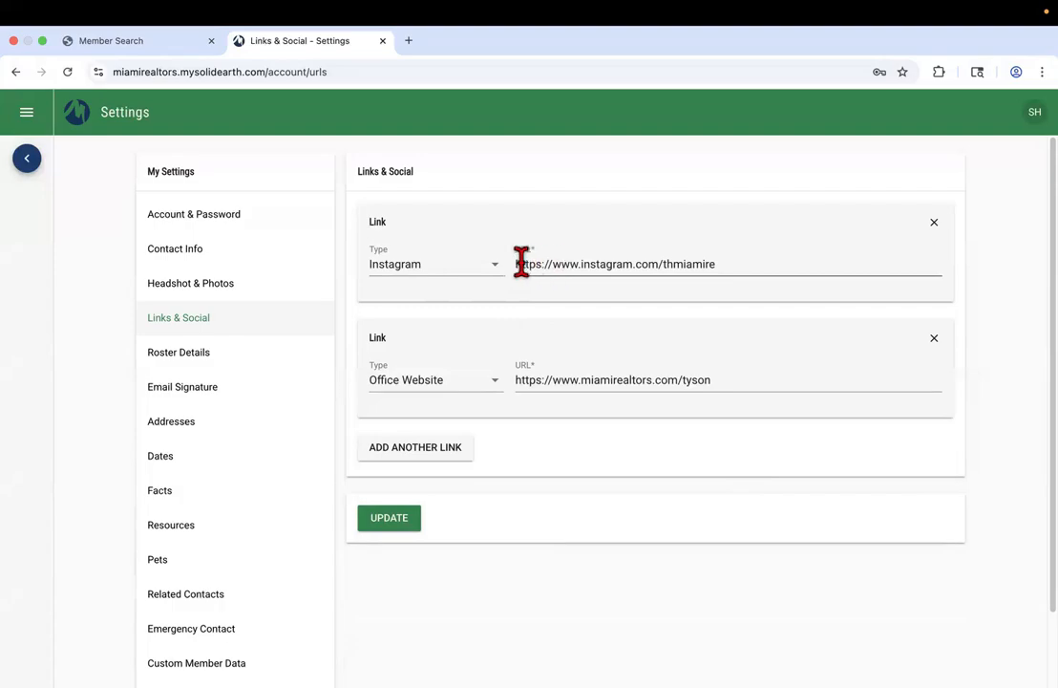
Correct the Instagram link's profile address by inserting 'th'
{"action": "left_click", "coordinate": [744, 263]}
{"action": "left_click", "coordinate": [666, 265]}
{"action": "type", "text": "th"}
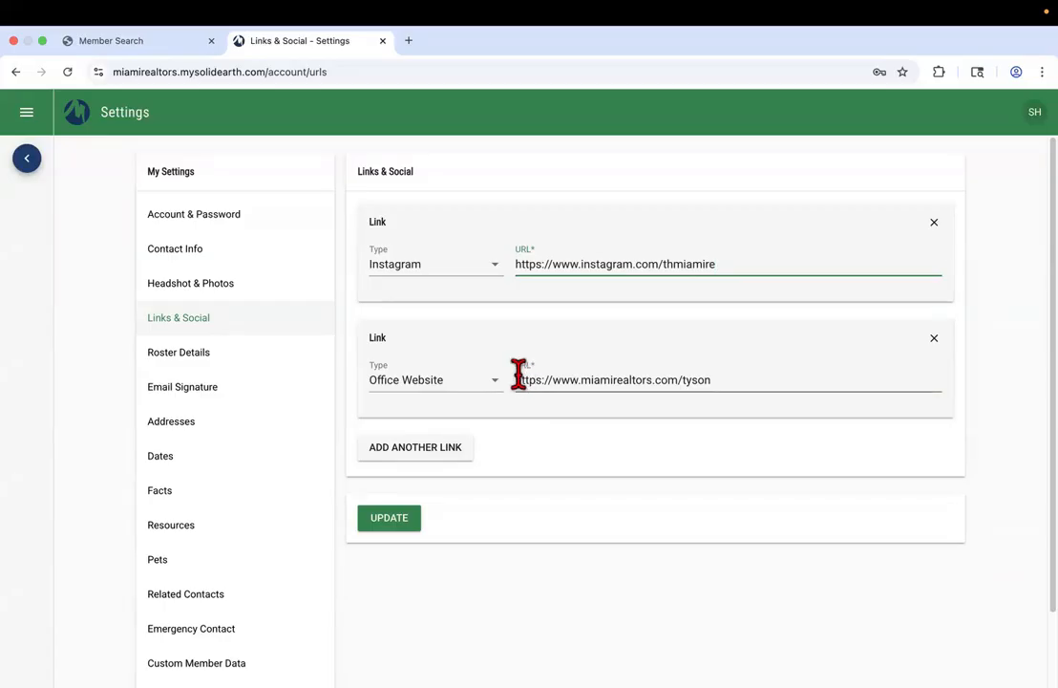
{"action": "left_click_drag", "start_coordinate": [518, 379], "coordinate": [567, 377]}
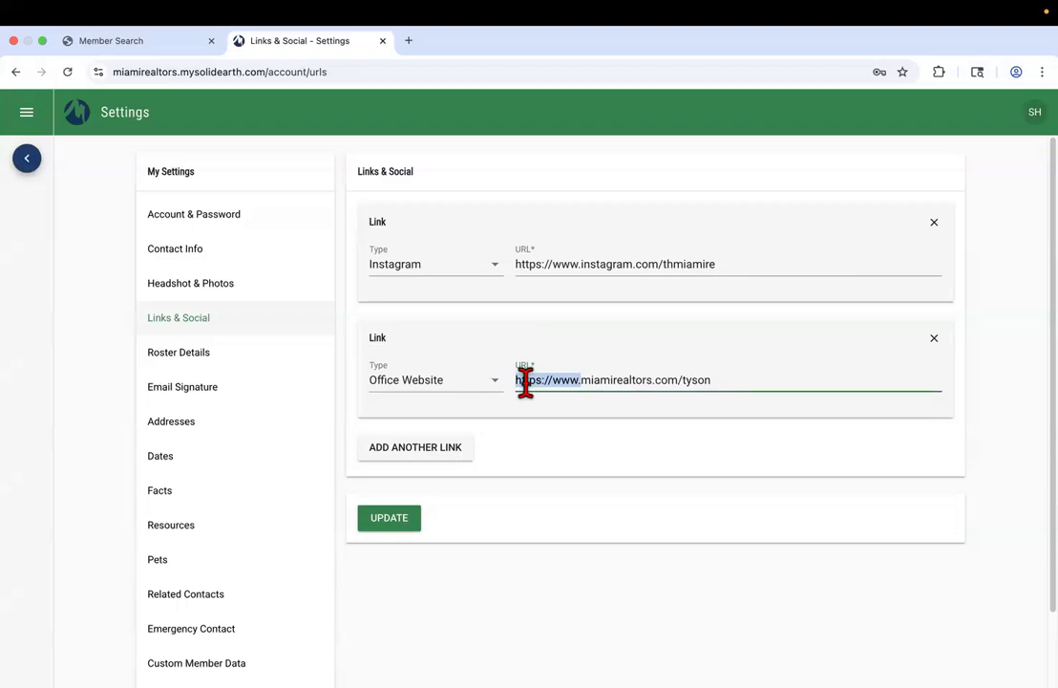
{"action": "right_click", "coordinate": [525, 380]}
{"action": "left_click", "coordinate": [548, 388]}
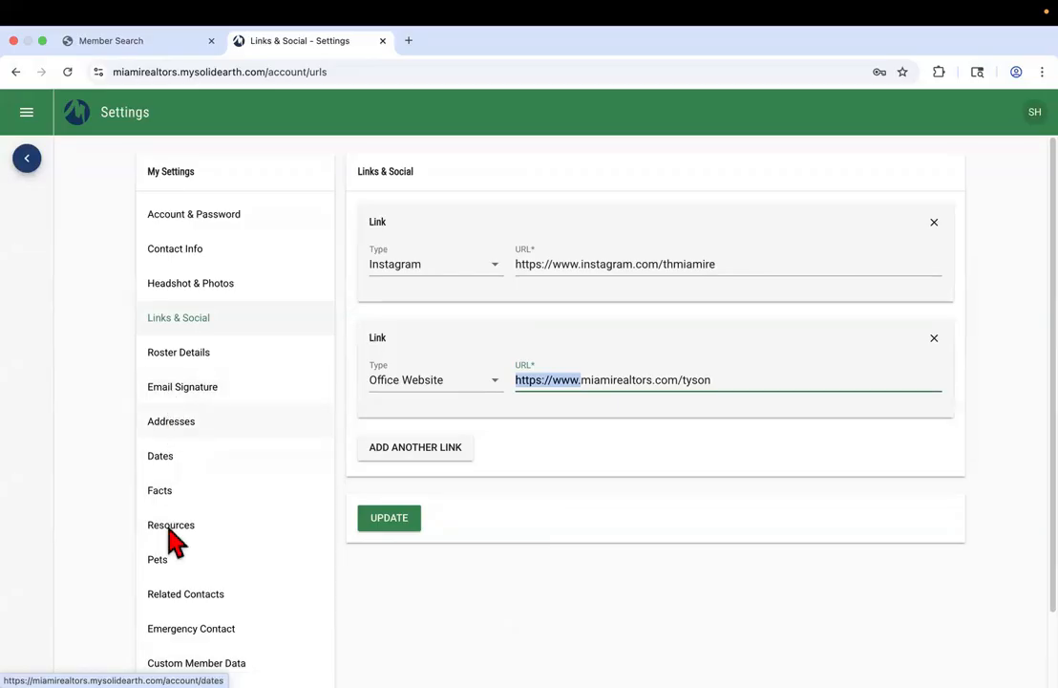
Open the Roster Details settings and scroll down to the Languages Spoken field
{"action": "scroll", "coordinate": [198, 652], "scroll_direction": "down", "scroll_amount": 3}
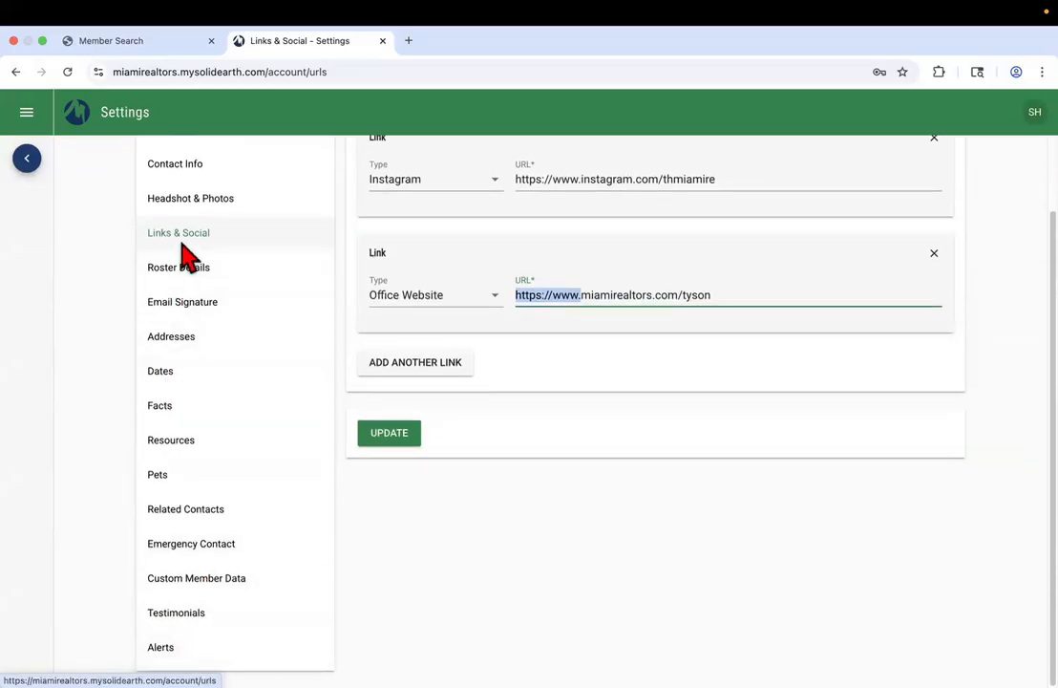
{"action": "left_click", "coordinate": [196, 201]}
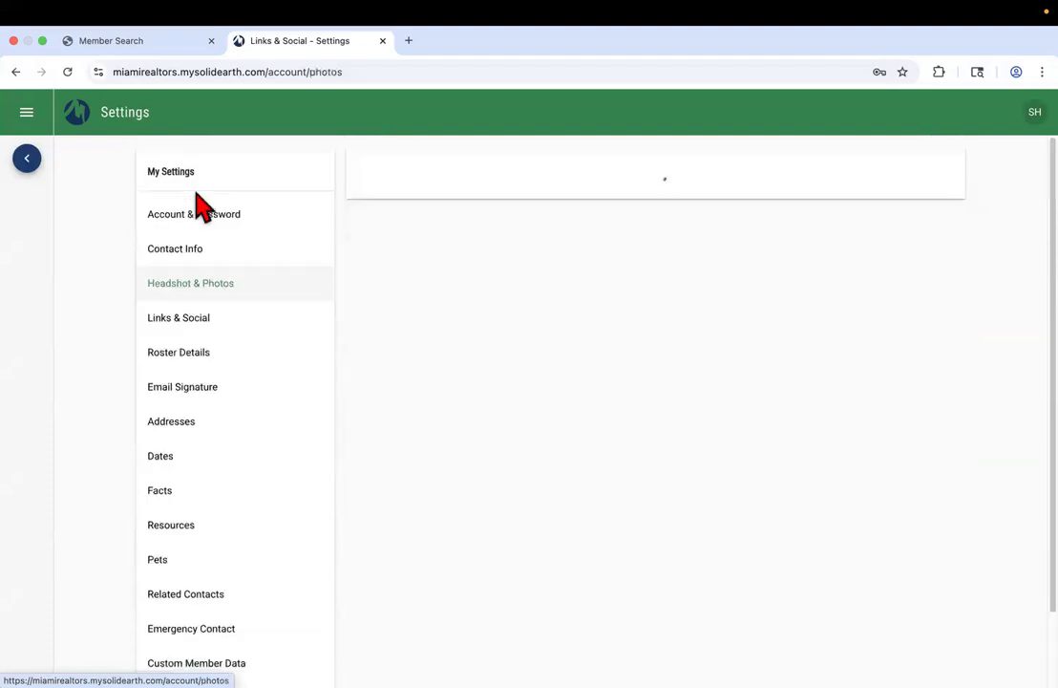
{"action": "left_click", "coordinate": [189, 325]}
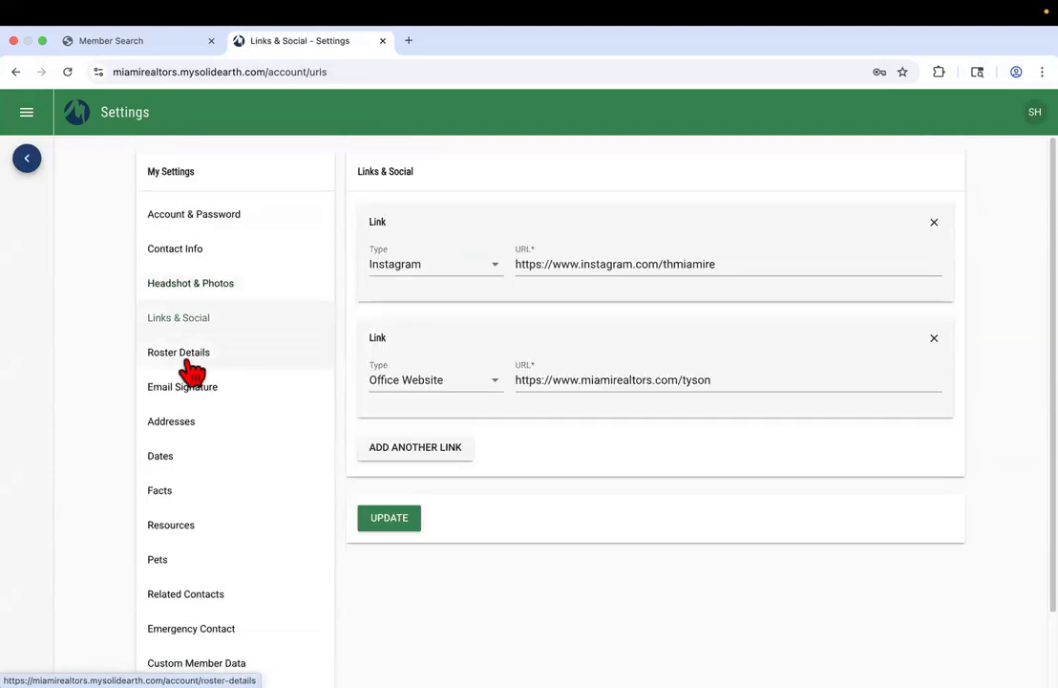
{"action": "left_click", "coordinate": [186, 356]}
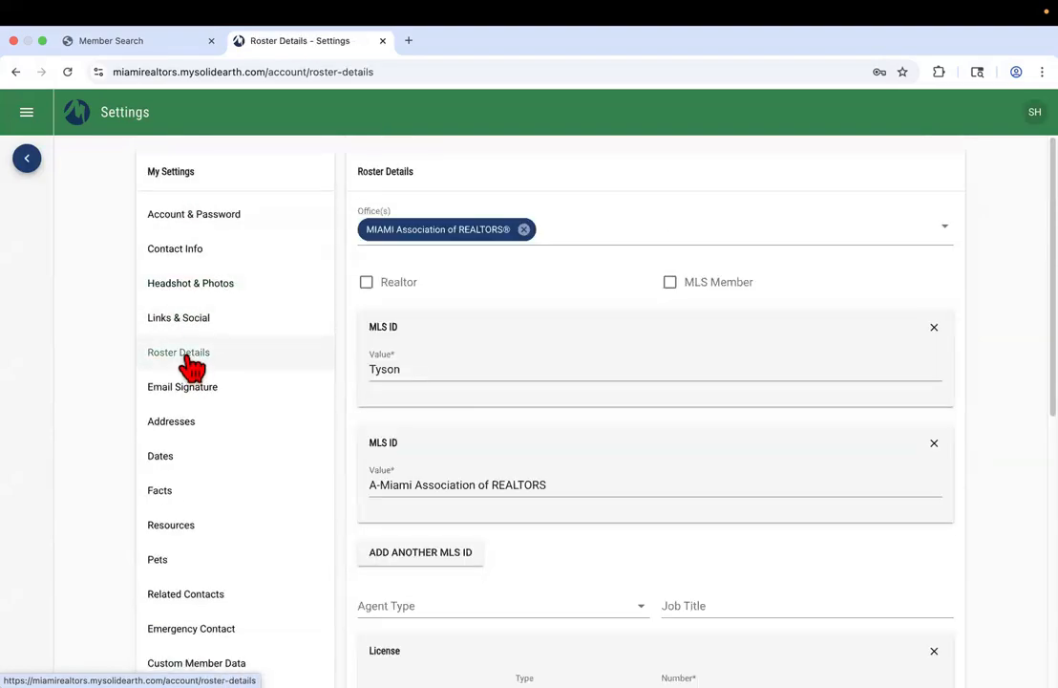
{"action": "scroll", "coordinate": [451, 404], "scroll_direction": "down", "scroll_amount": 5}
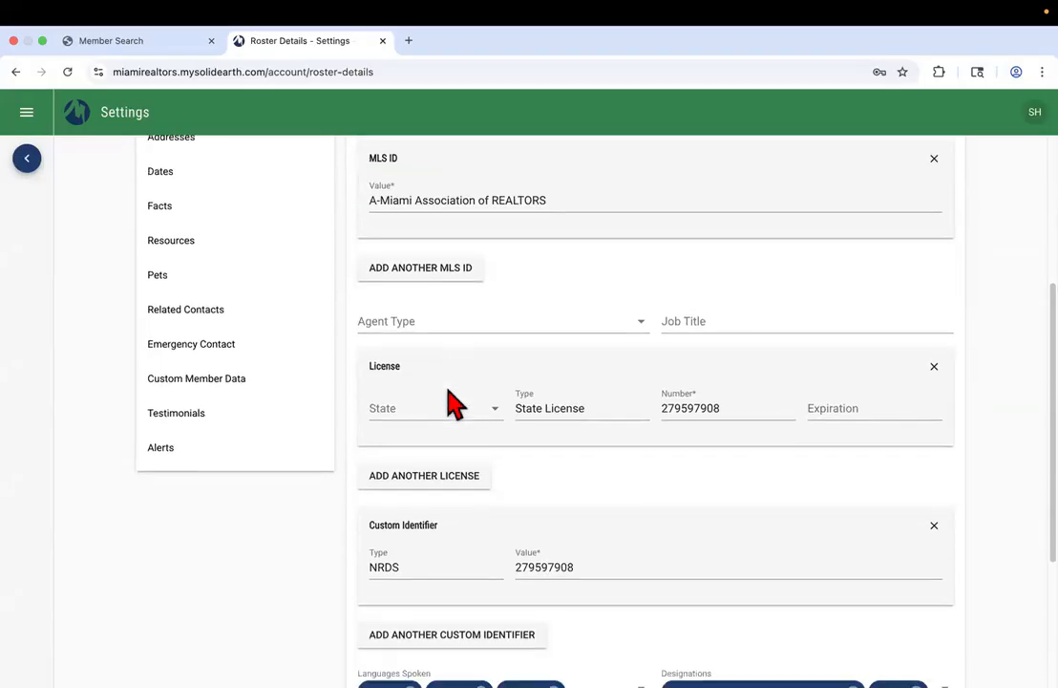
{"action": "scroll", "coordinate": [451, 404], "scroll_direction": "down", "scroll_amount": 4}
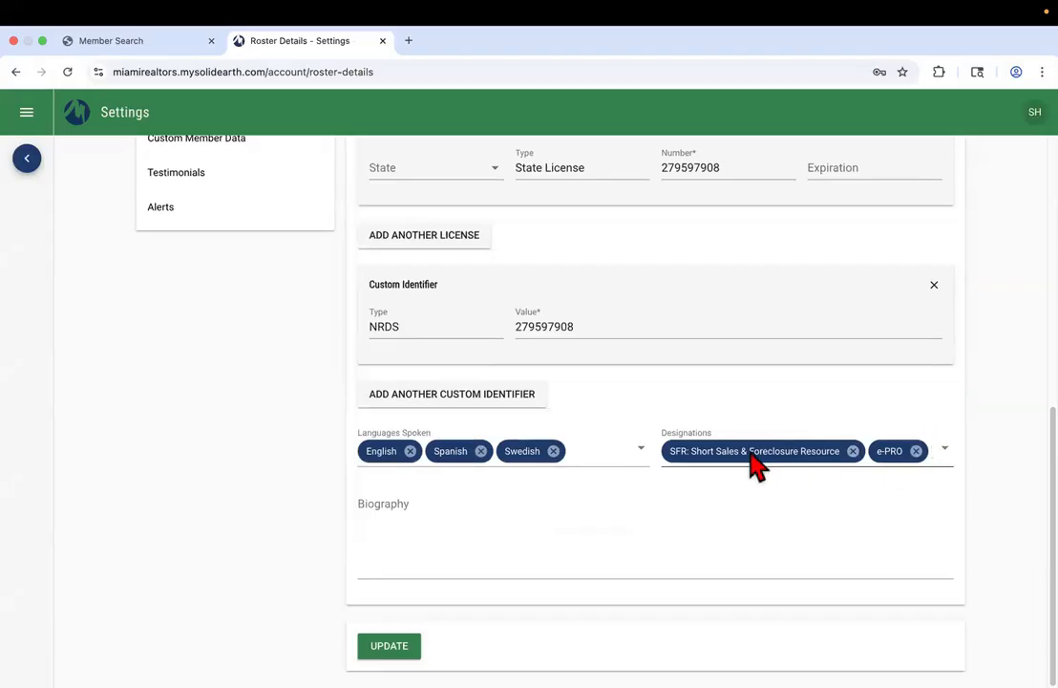
Remove the English, Spanish and Swedish language chips and re-add English
{"action": "left_click", "coordinate": [553, 451]}
{"action": "left_click", "coordinate": [481, 451]}
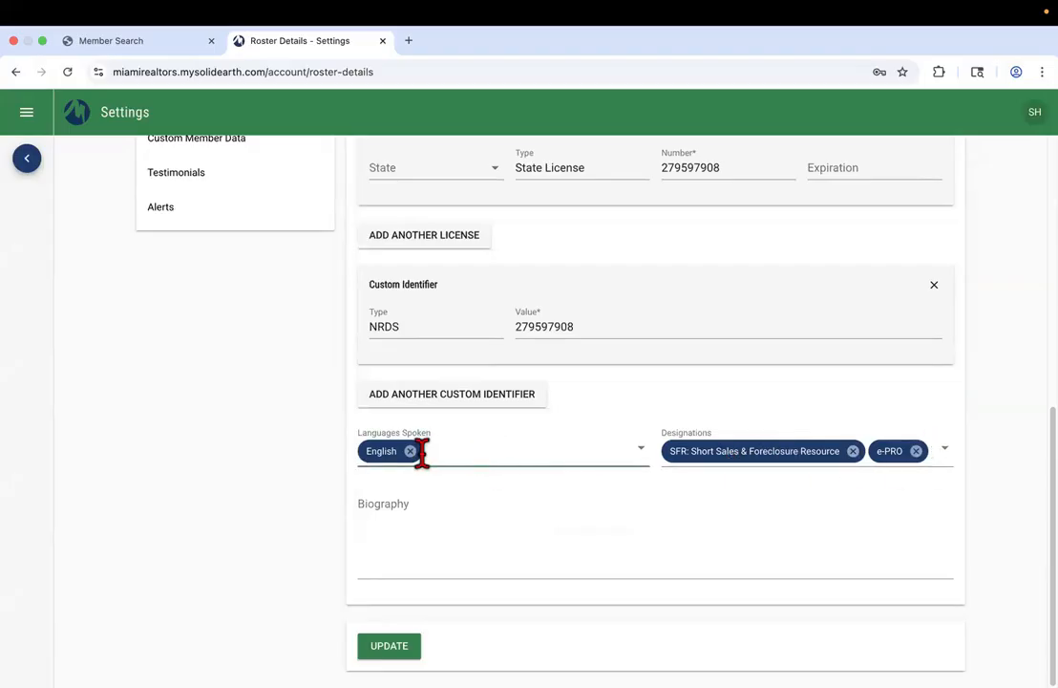
{"action": "left_click", "coordinate": [412, 451]}
{"action": "type", "text": "english"}
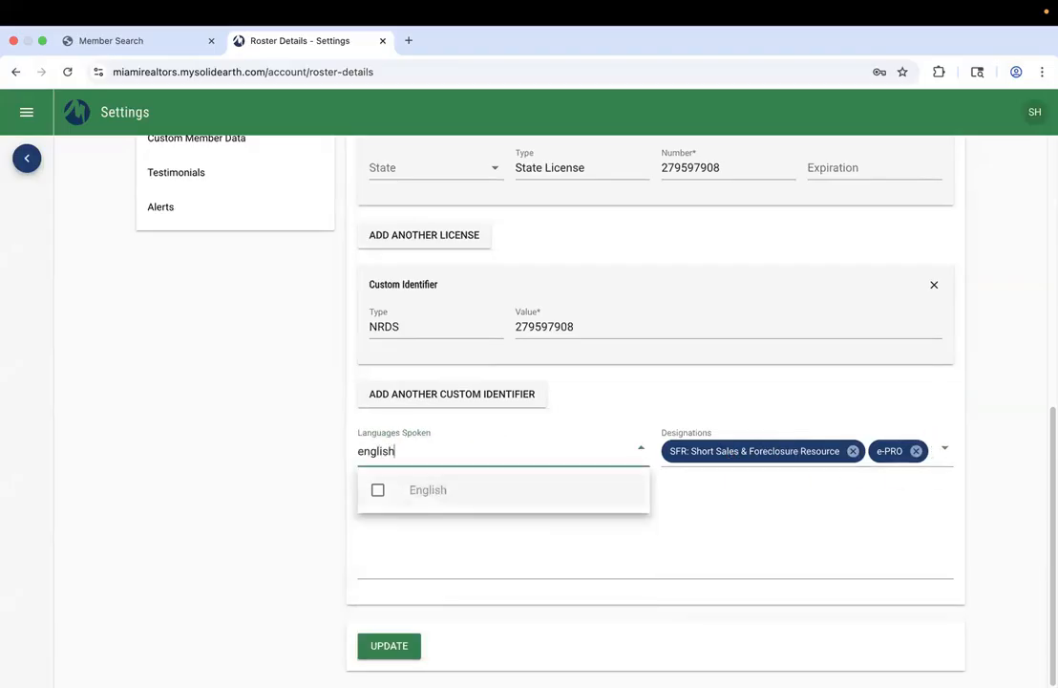
{"action": "left_click", "coordinate": [380, 490]}
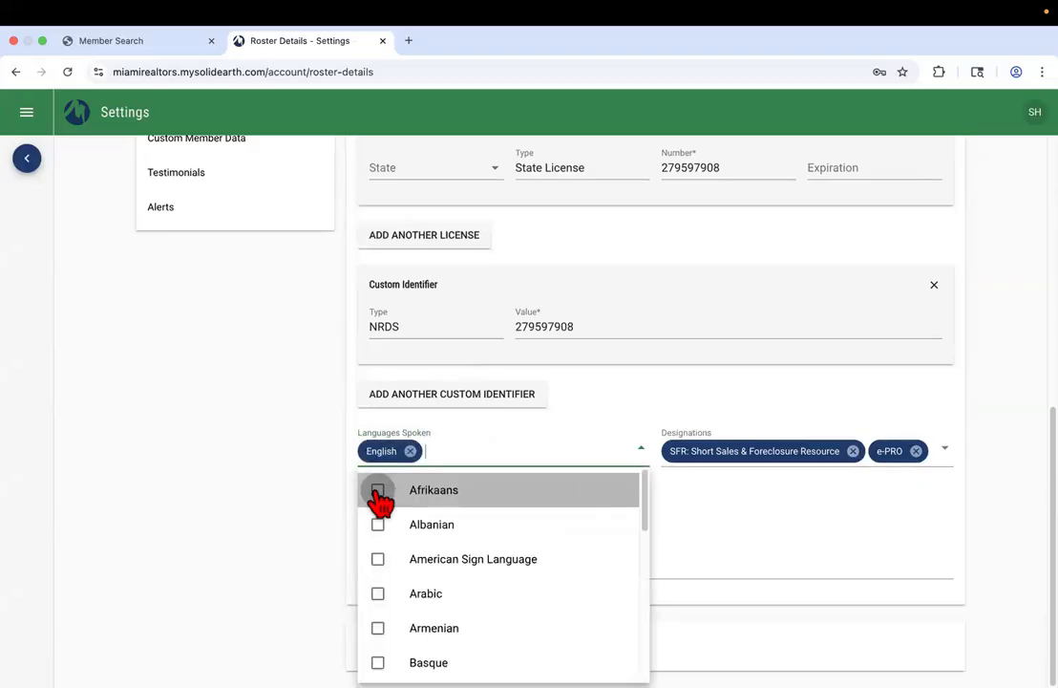
Add Spanish and Swedish as spoken languages and save the Roster Details
{"action": "type", "text": "span"}
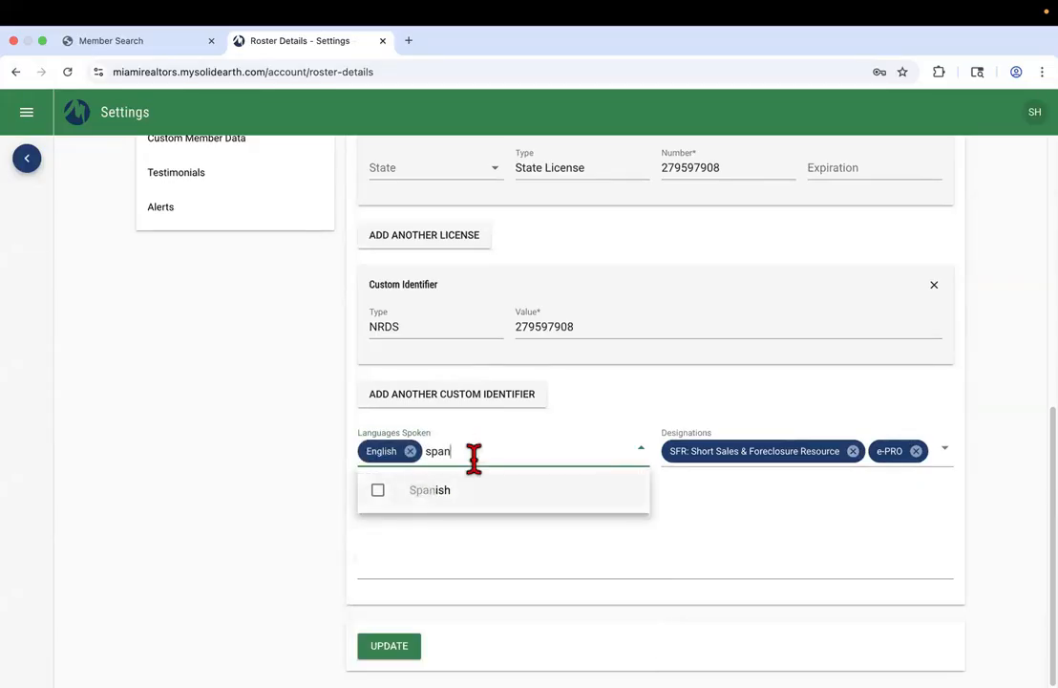
{"action": "left_click", "coordinate": [432, 491]}
{"action": "type", "text": "swe"}
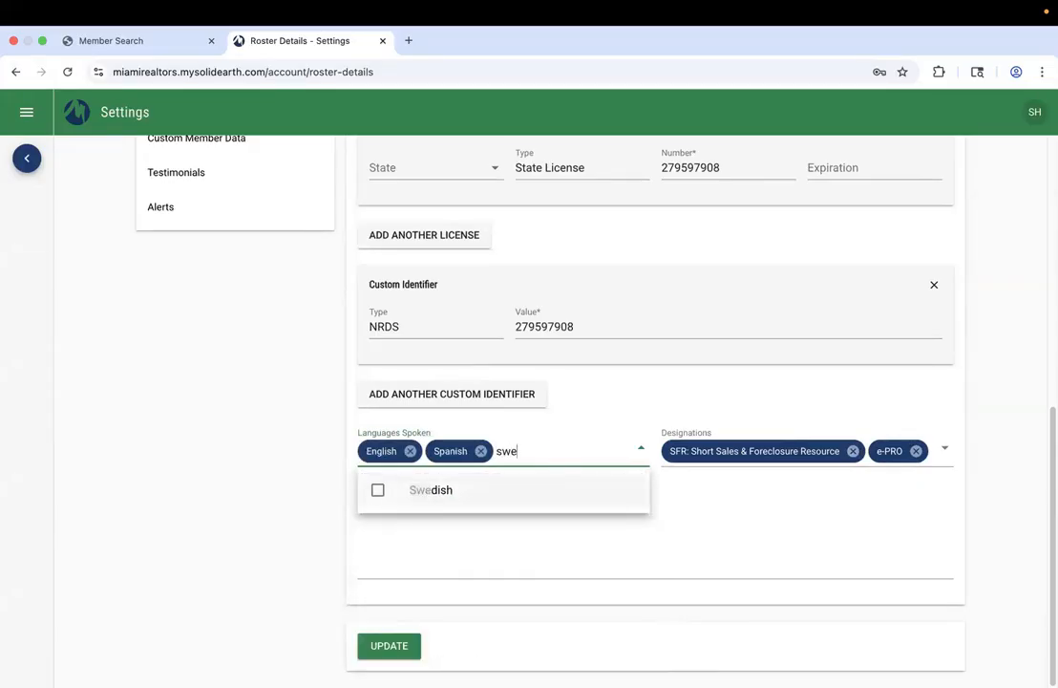
{"action": "type", "text": "d"}
{"action": "left_click", "coordinate": [466, 493]}
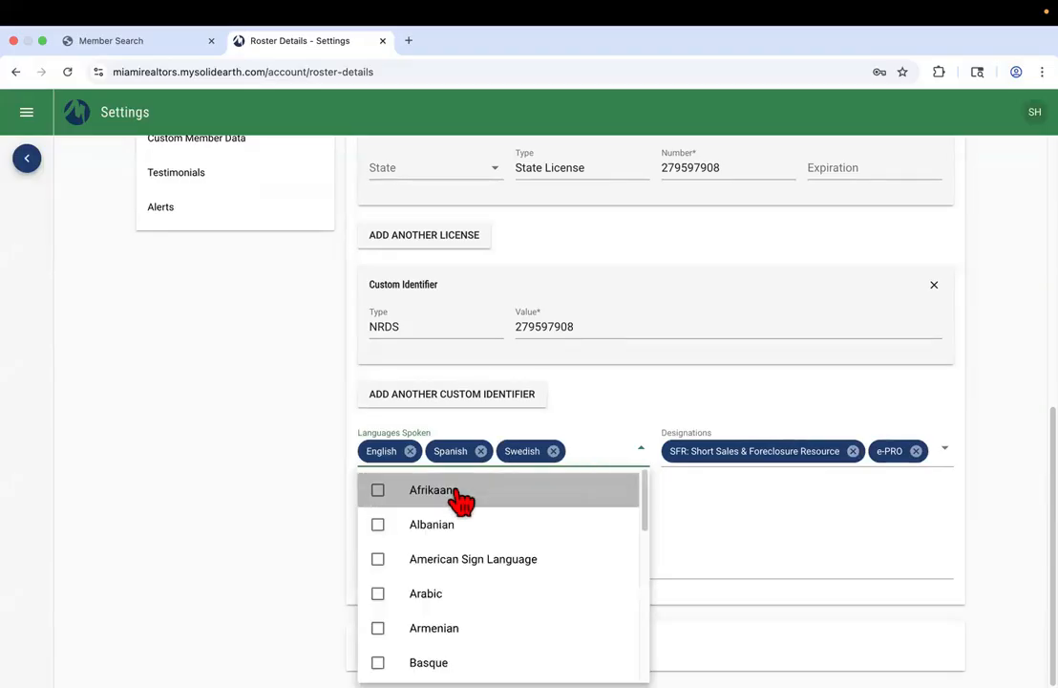
{"action": "left_click", "coordinate": [724, 534]}
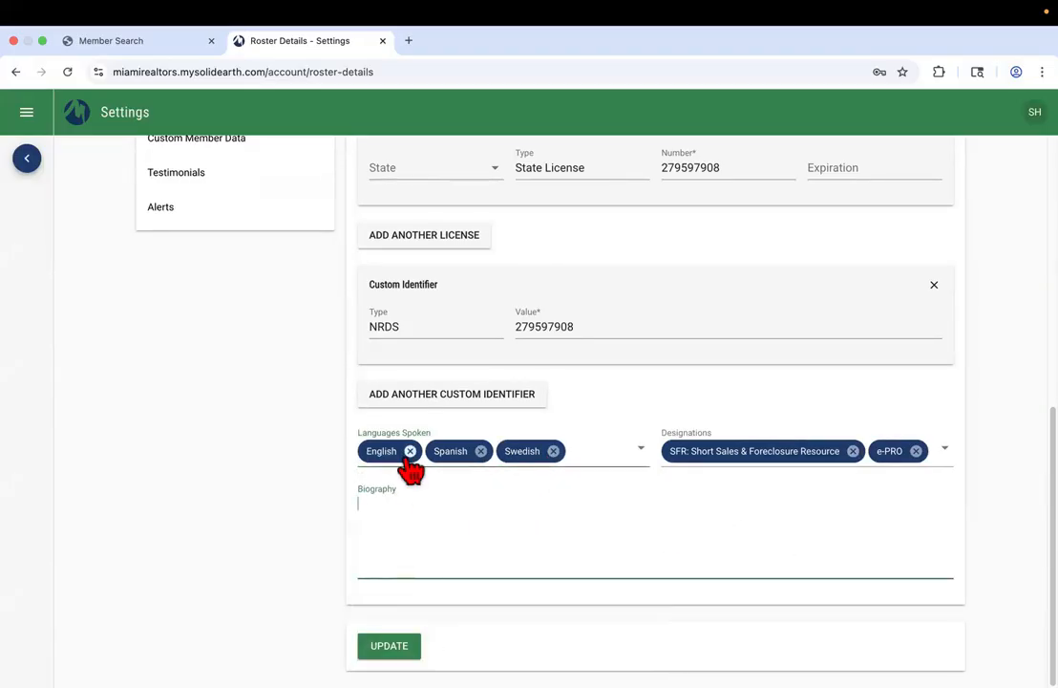
{"action": "left_click", "coordinate": [399, 648]}
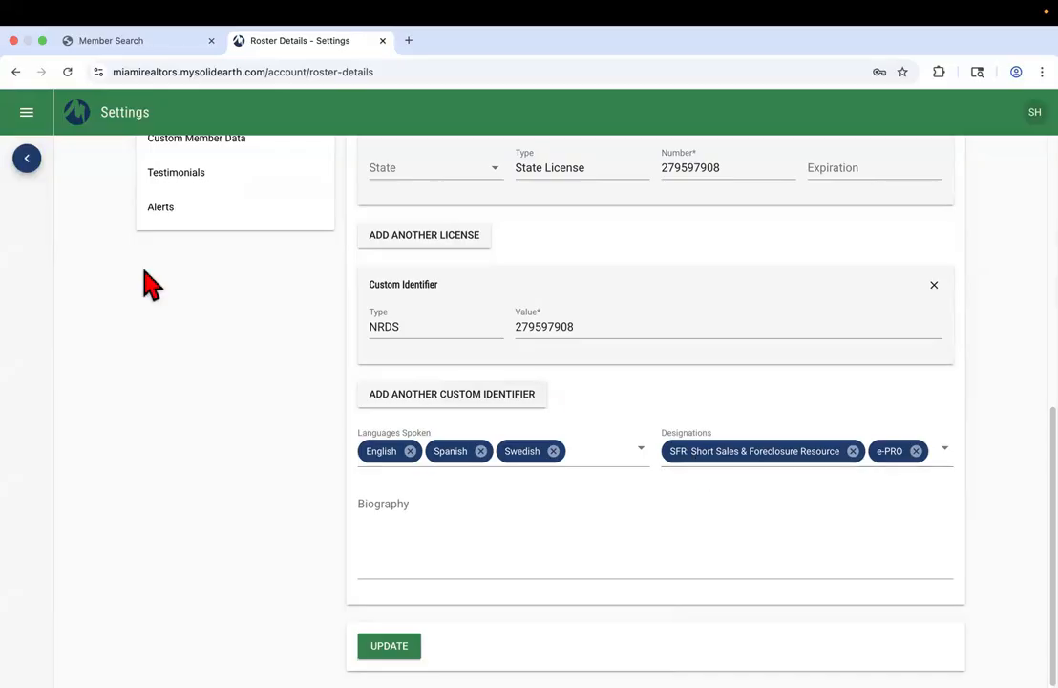
Load the Miami Realtors website in a new Safari window
{"action": "left_click", "coordinate": [42, 41]}
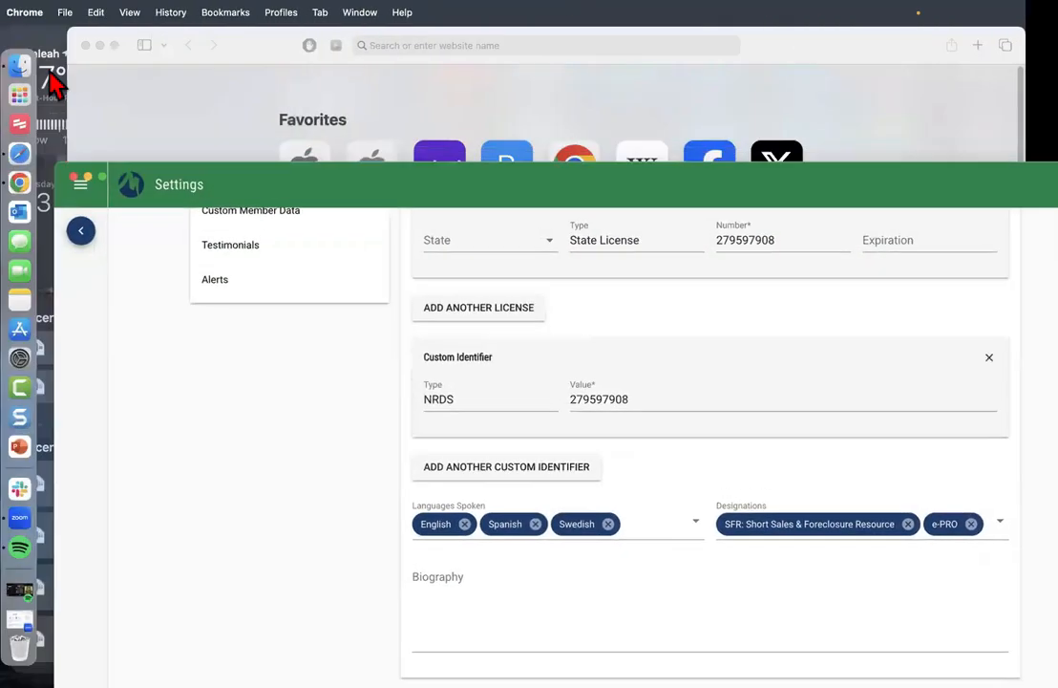
{"action": "left_click", "coordinate": [21, 158]}
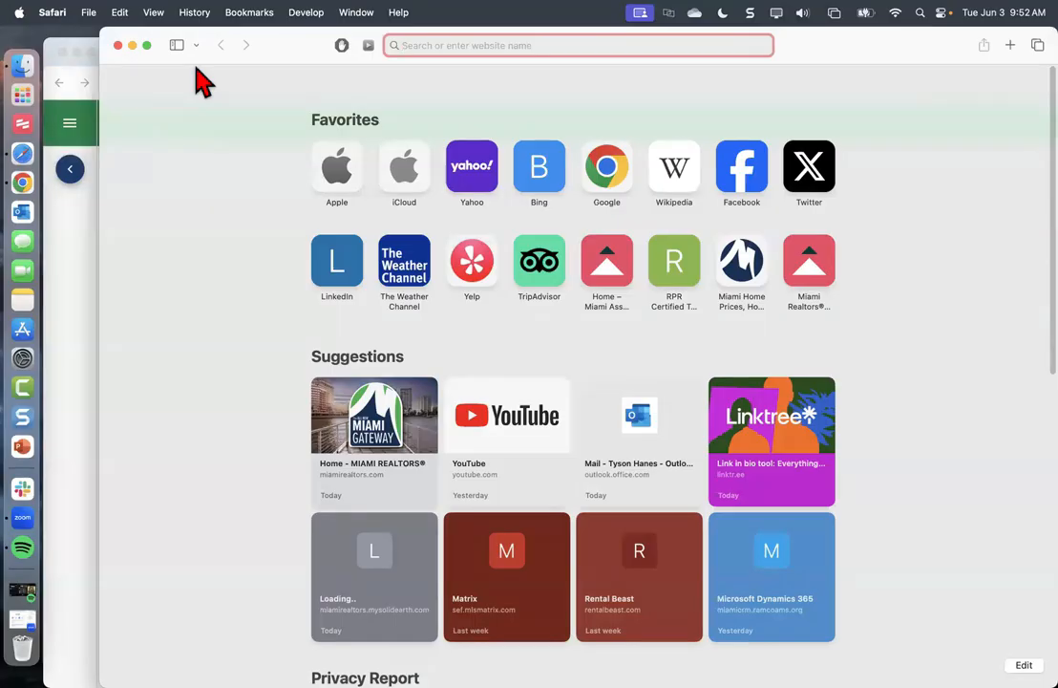
{"action": "type", "text": "miami"}
{"action": "key", "text": "Return"}
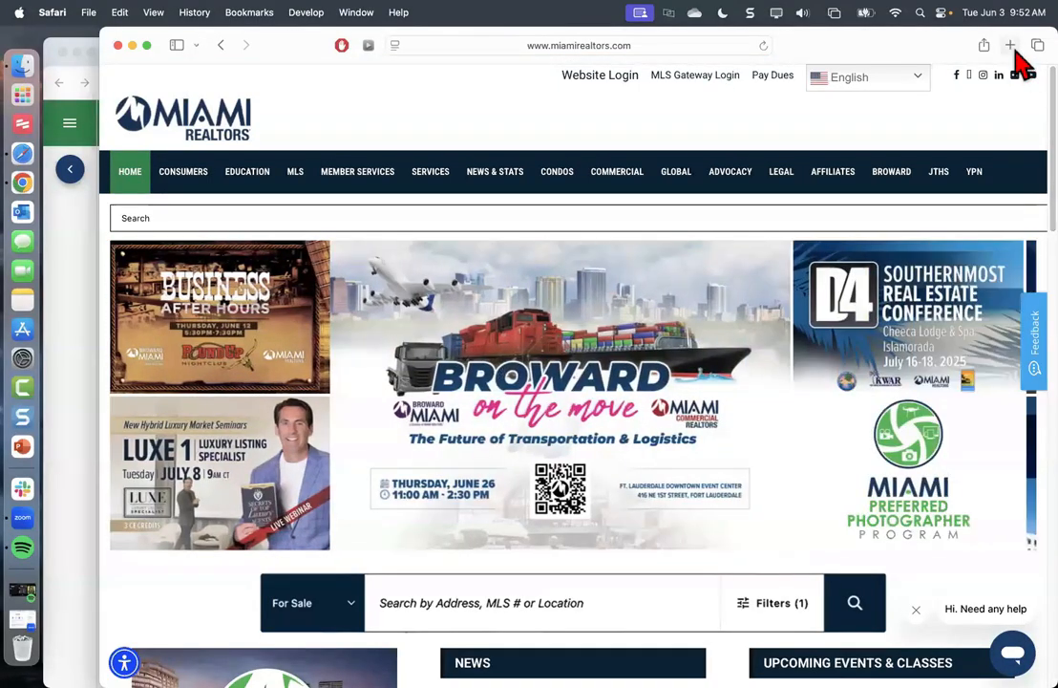
Open nar.realtor in a new tab and make the window full screen
{"action": "left_click", "coordinate": [1011, 45]}
{"action": "type", "text": "n"}
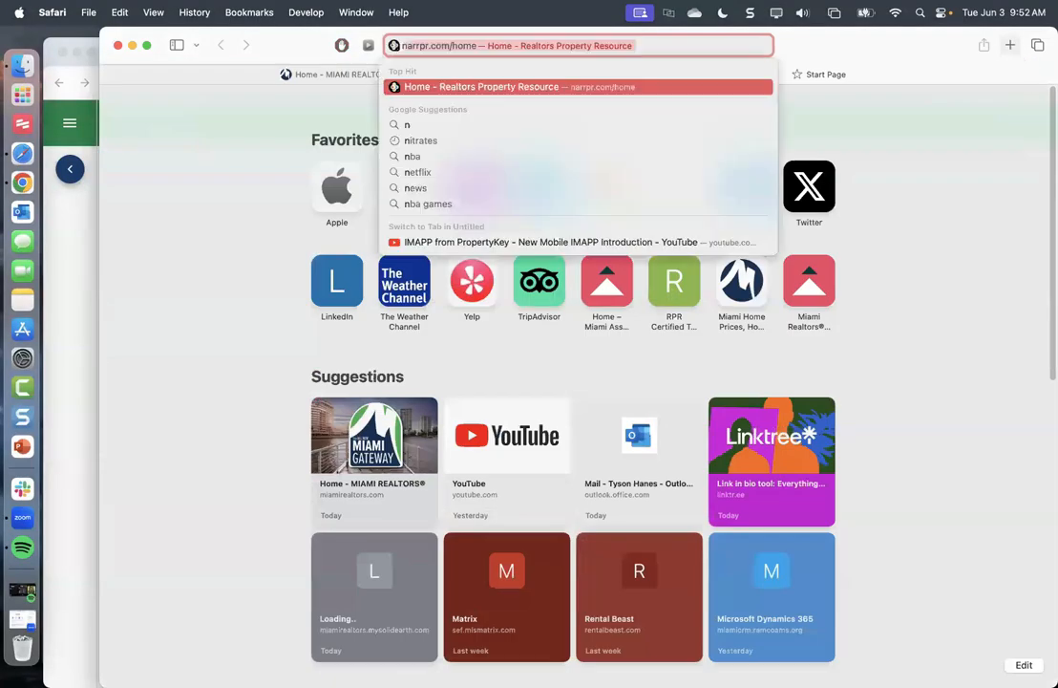
{"action": "type", "text": "ar.realtor"}
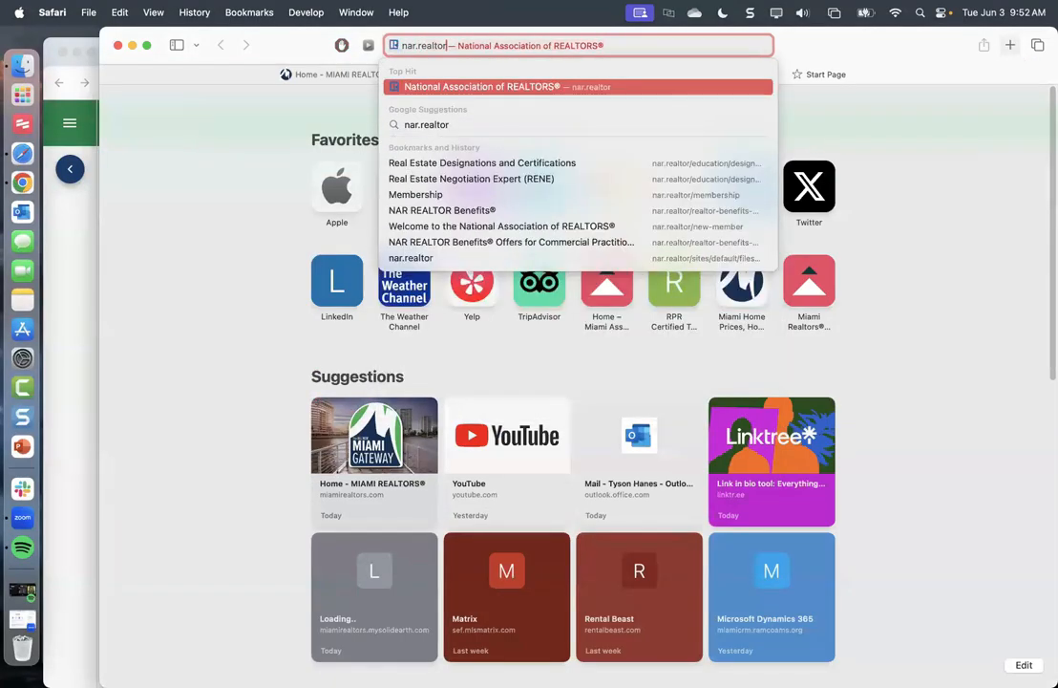
{"action": "key", "text": "Return"}
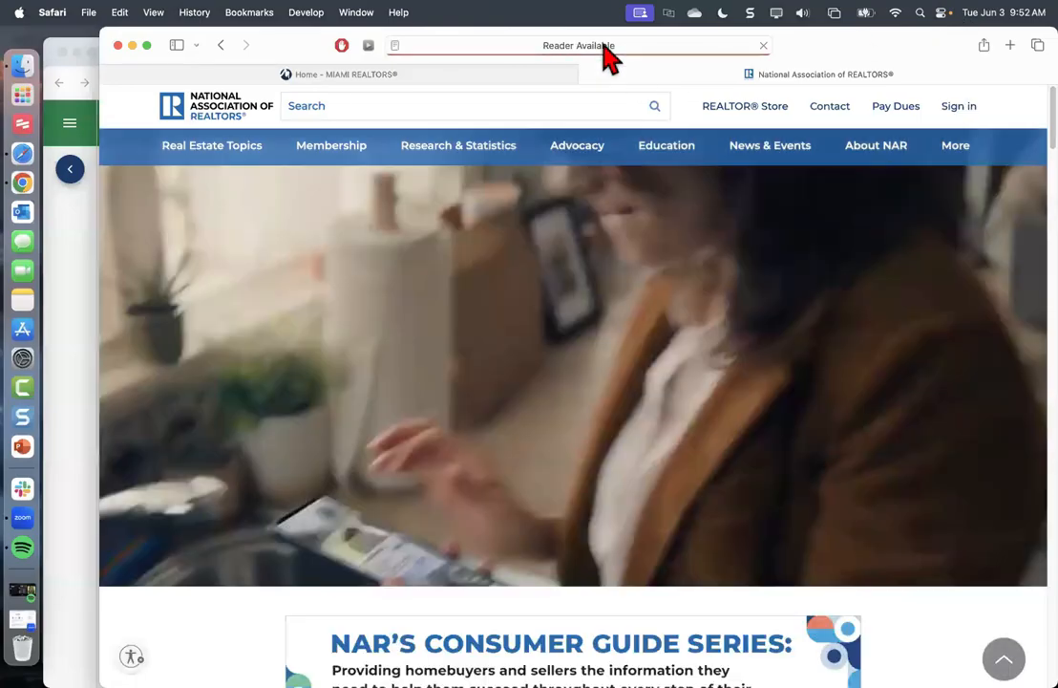
{"action": "left_click", "coordinate": [605, 50]}
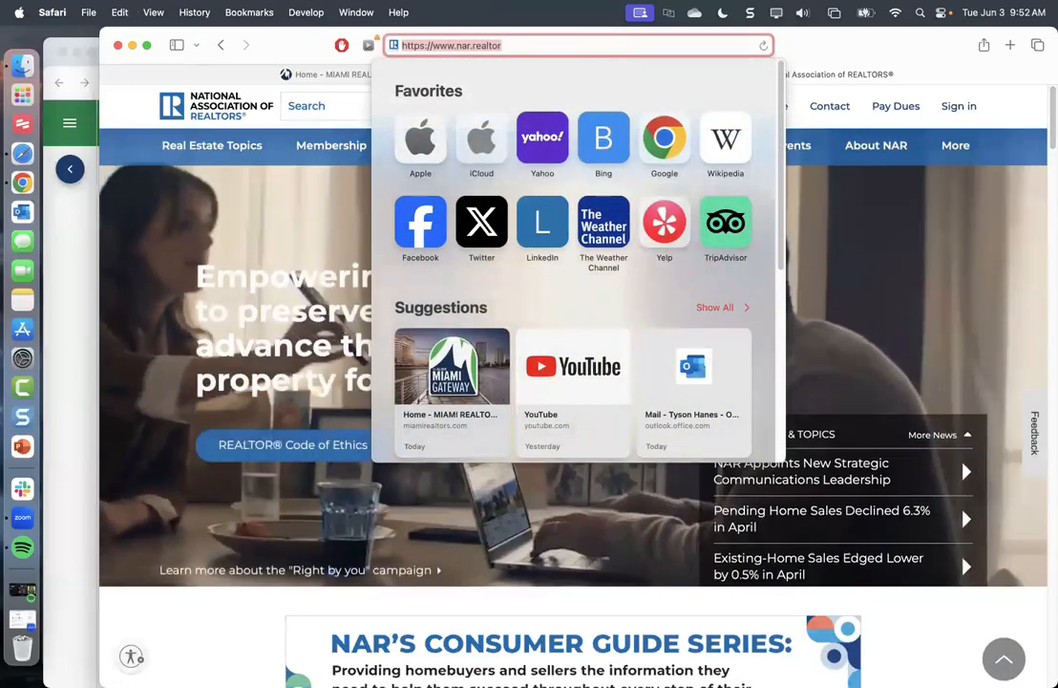
{"action": "key", "text": "Escape"}
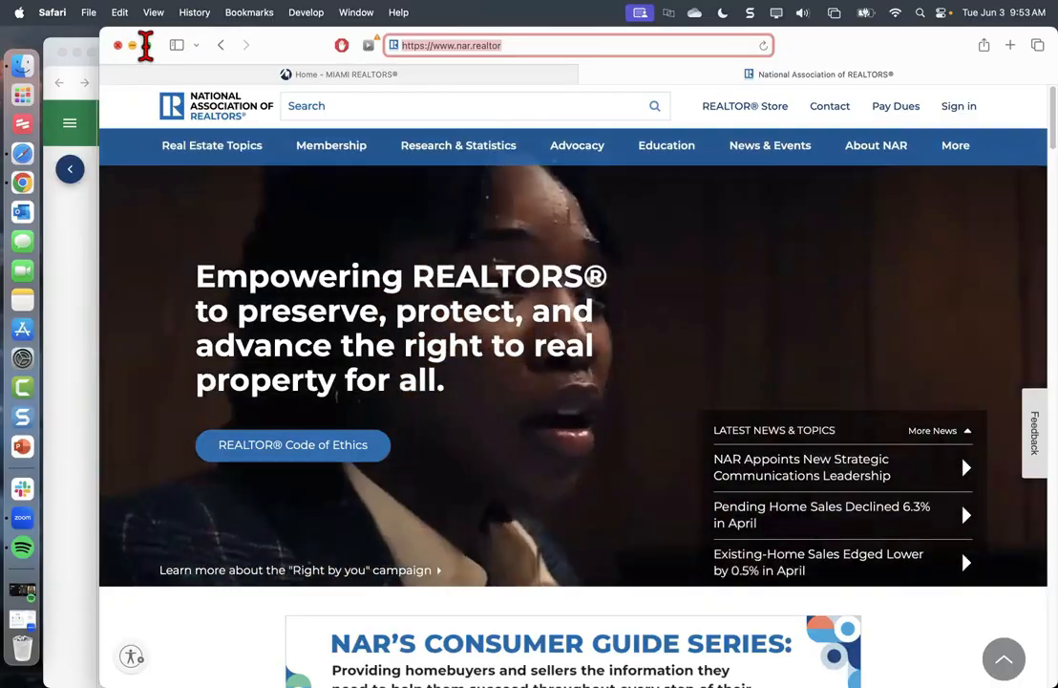
{"action": "left_click", "coordinate": [146, 45]}
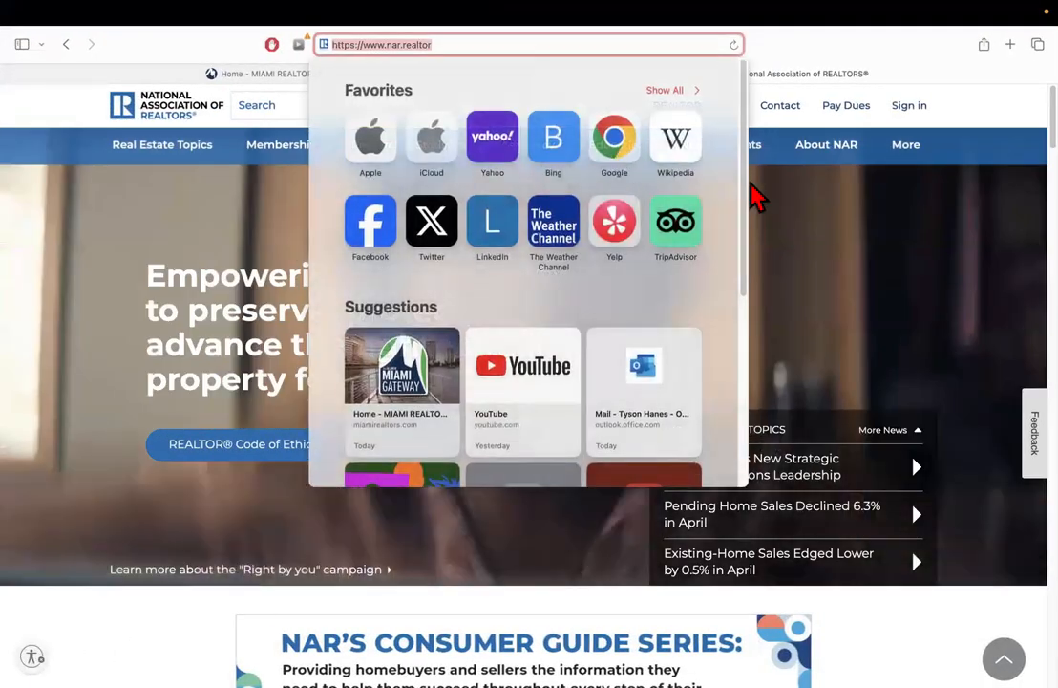
Open the Education mega-menu in the NAR site's navigation bar
{"action": "left_click", "coordinate": [757, 200]}
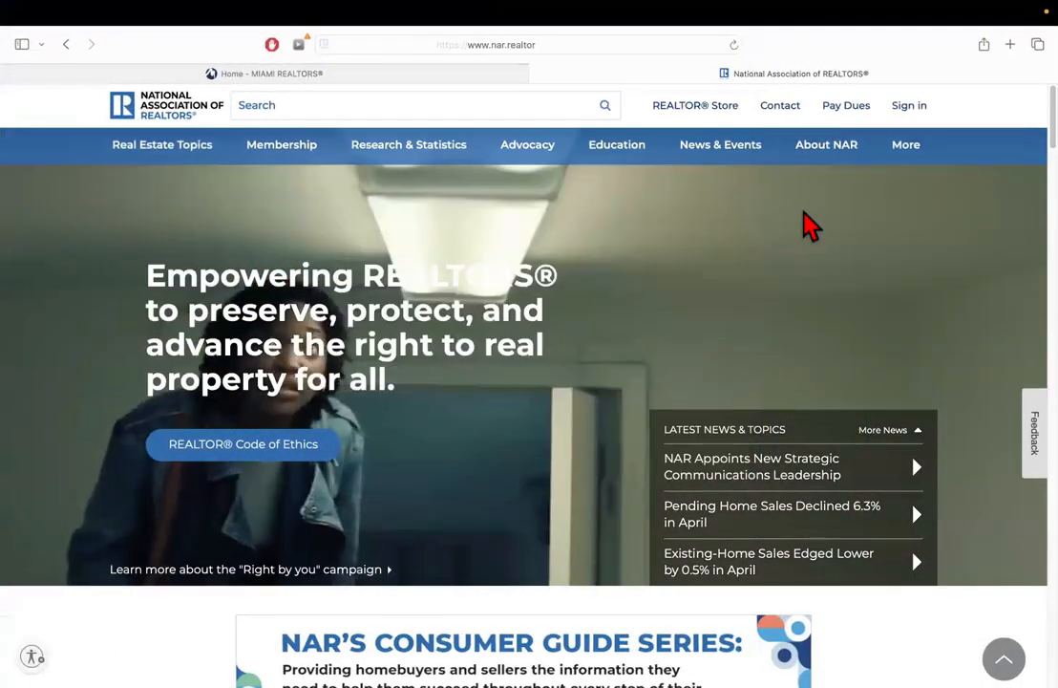
{"action": "left_click", "coordinate": [619, 154]}
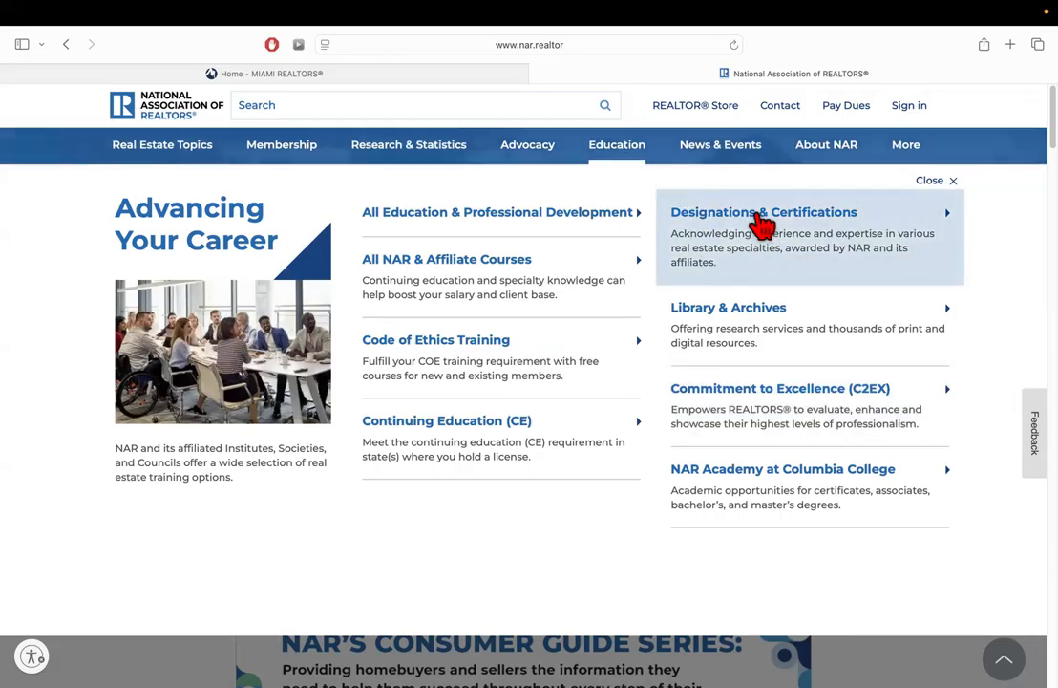
Open NAR's Designations & Certifications page and scroll through the NAR Family Designations list
{"action": "left_click", "coordinate": [762, 221]}
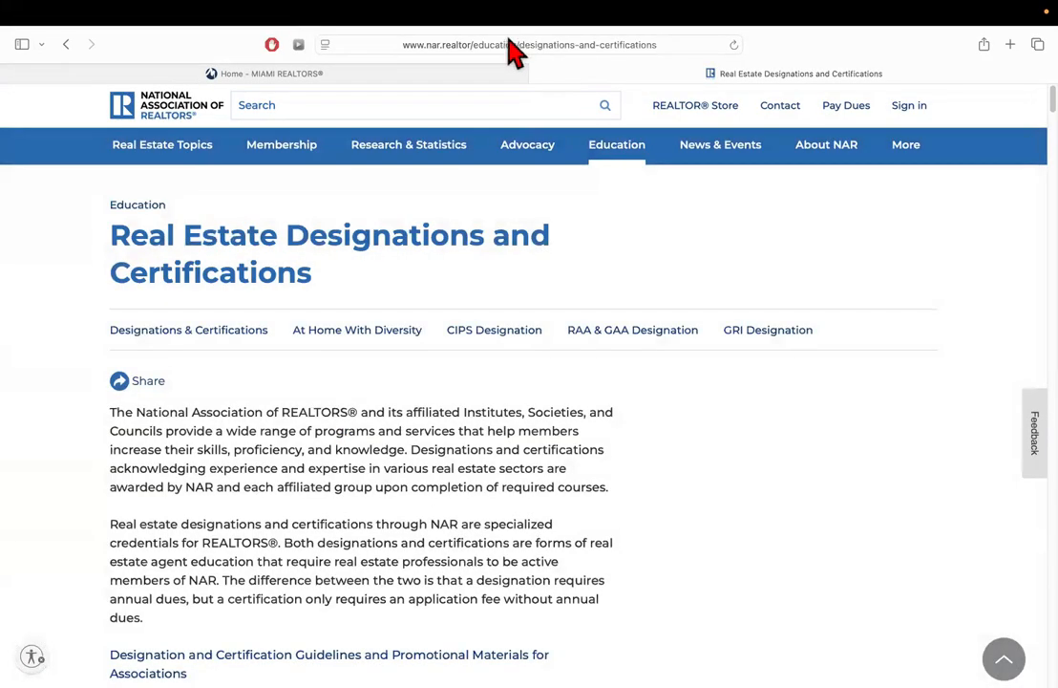
{"action": "mouse_move", "coordinate": [625, 157]}
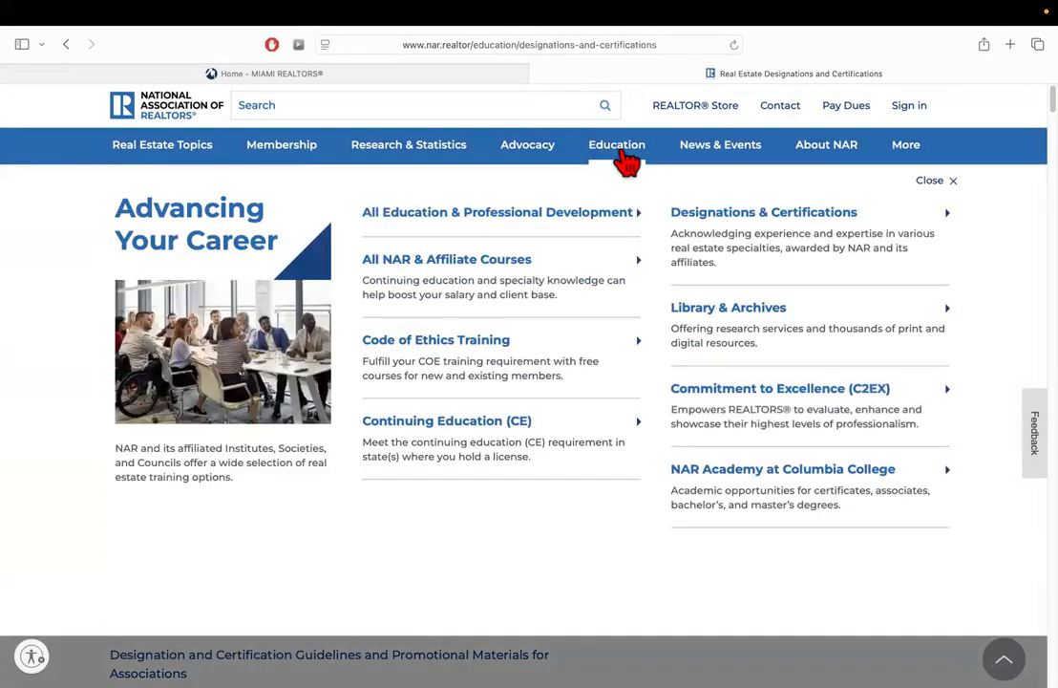
{"action": "left_click", "coordinate": [740, 224]}
{"action": "scroll", "coordinate": [370, 473], "scroll_direction": "down", "scroll_amount": 5}
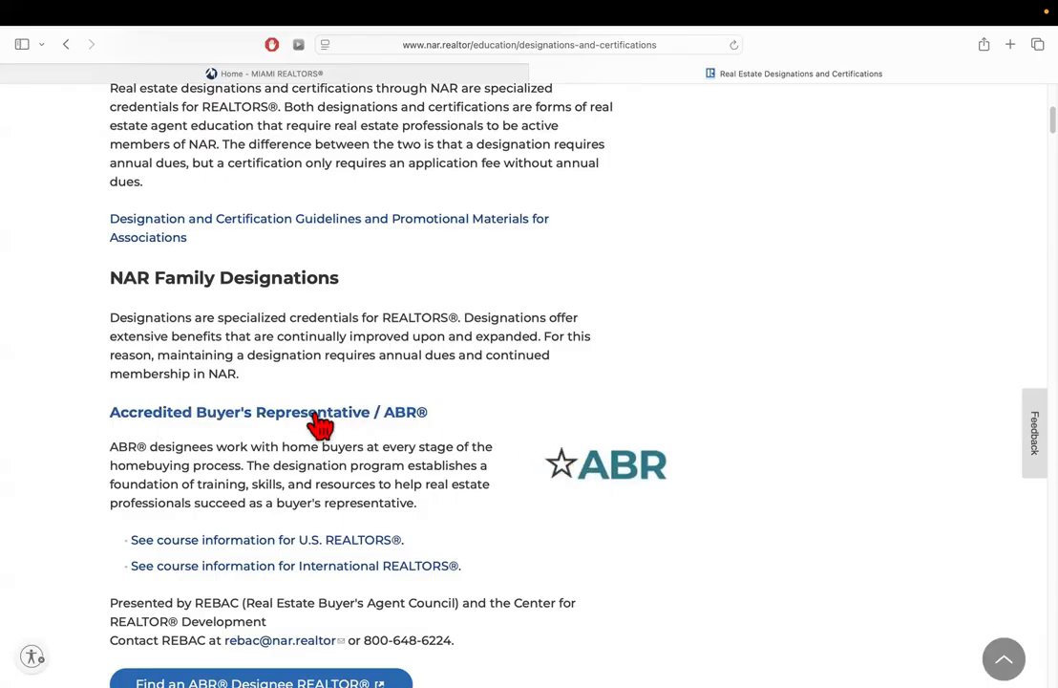
{"action": "scroll", "coordinate": [319, 418], "scroll_direction": "down", "scroll_amount": 2}
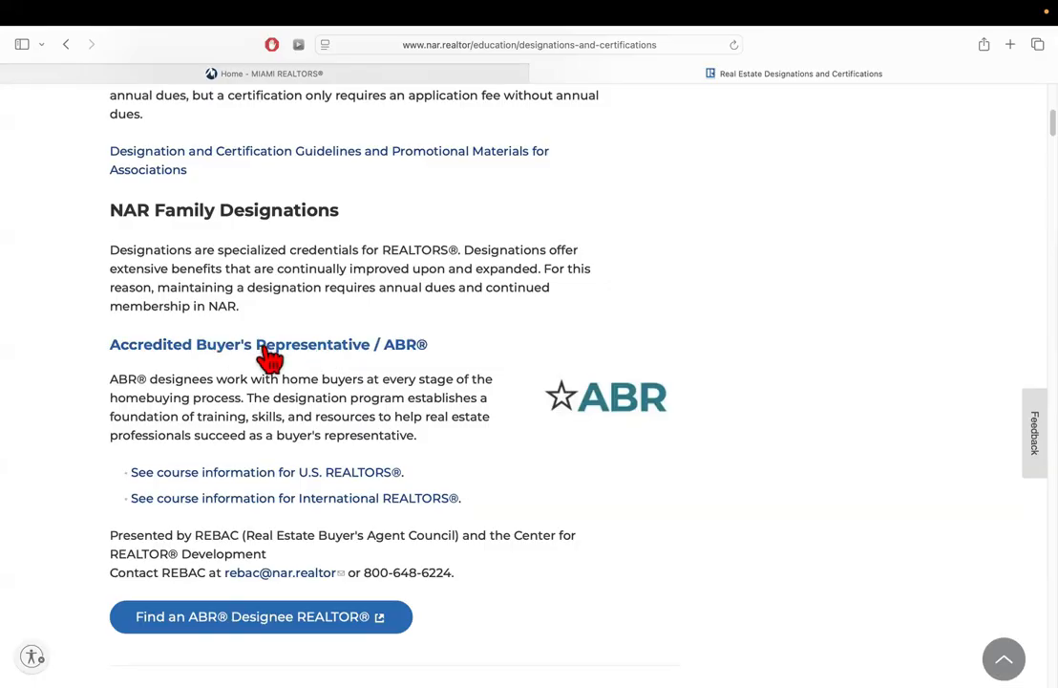
{"action": "scroll", "coordinate": [286, 382], "scroll_direction": "down", "scroll_amount": 3}
{"action": "scroll", "coordinate": [287, 383], "scroll_direction": "down", "scroll_amount": 10}
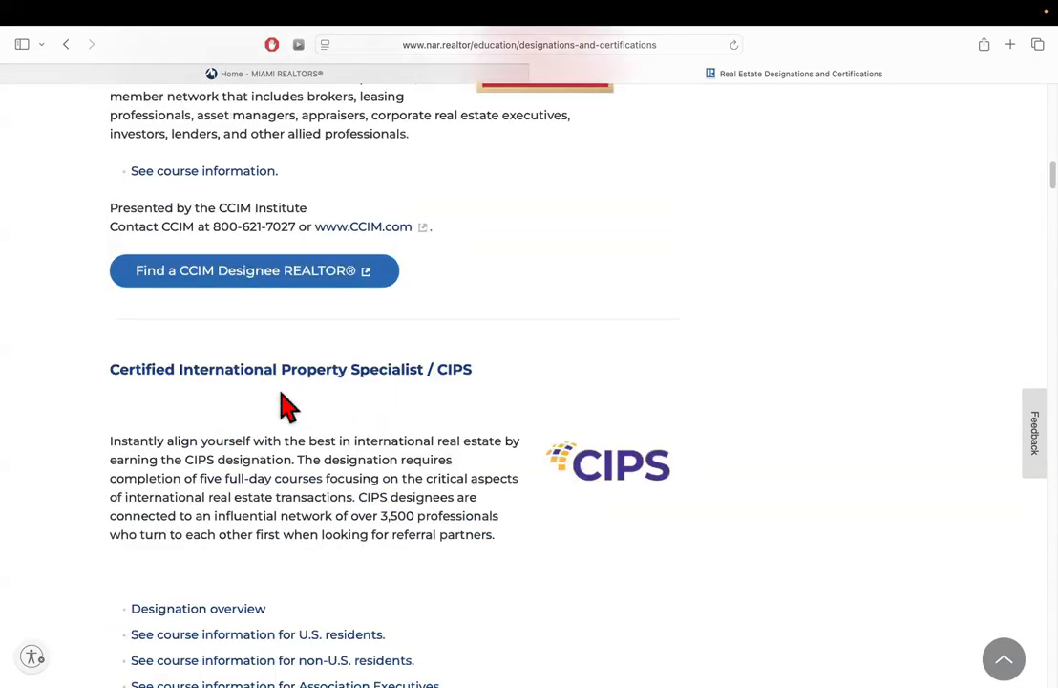
{"action": "scroll", "coordinate": [279, 388], "scroll_direction": "down", "scroll_amount": 15}
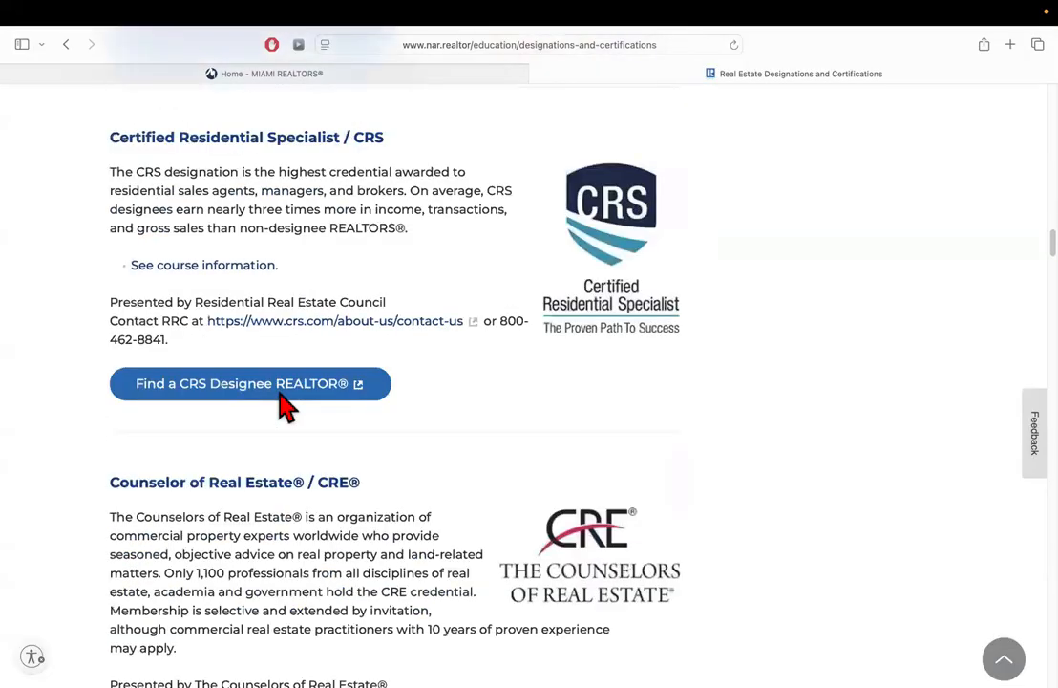
{"action": "scroll", "coordinate": [287, 403], "scroll_direction": "down", "scroll_amount": 5}
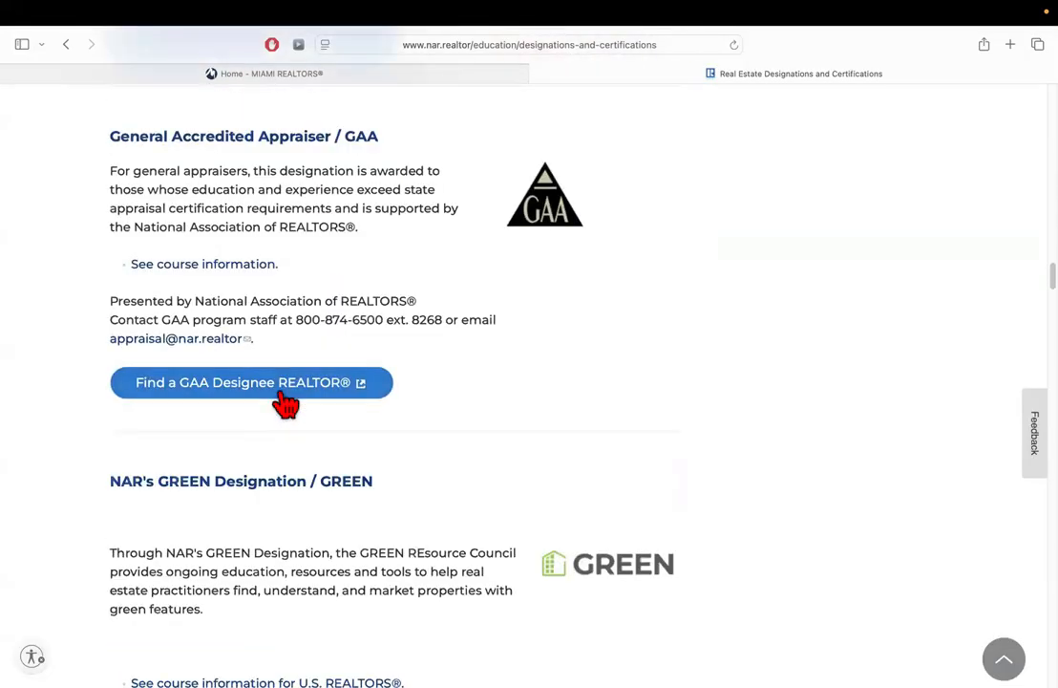
Find 'psa' on the NAR designations page and read the PSA section
{"action": "key", "text": "super+f"}
{"action": "type", "text": "x"}
{"action": "key", "text": "BackSpace"}
{"action": "type", "text": "psa"}
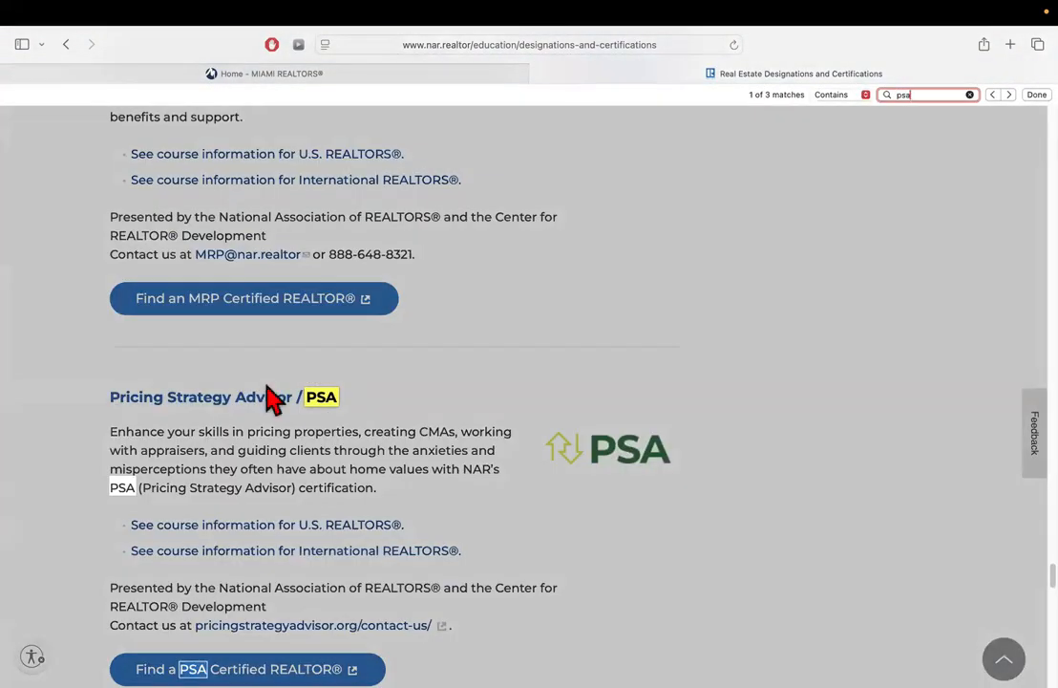
{"action": "left_click", "coordinate": [287, 463]}
{"action": "scroll", "coordinate": [175, 367], "scroll_direction": "down", "scroll_amount": 1}
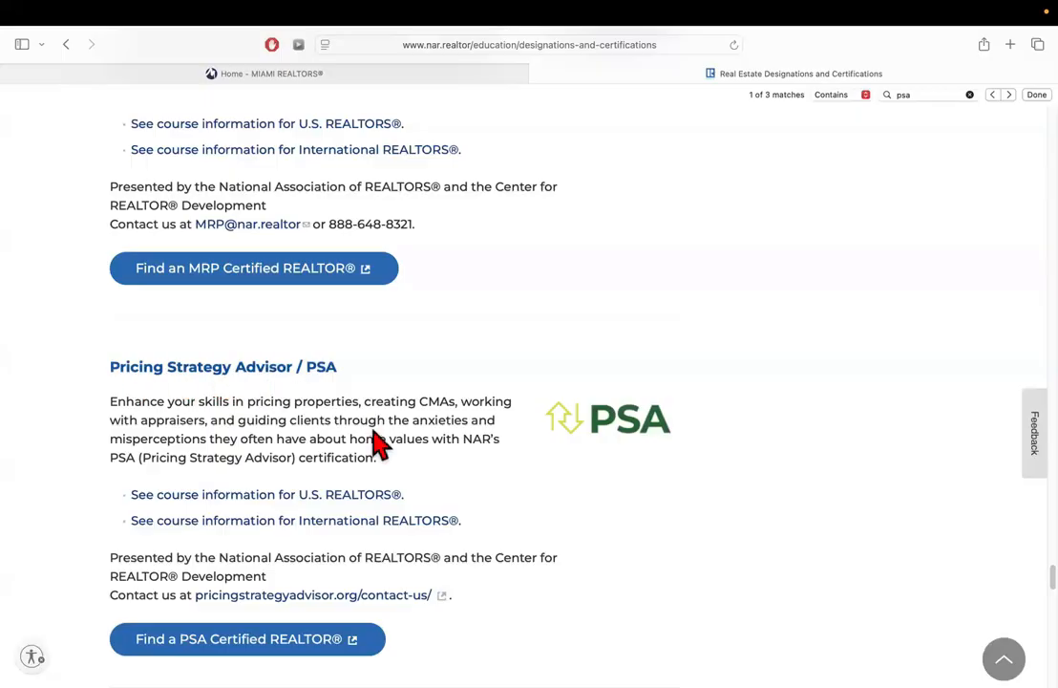
{"action": "scroll", "coordinate": [378, 442], "scroll_direction": "down", "scroll_amount": 6}
Find 'epro' on the page, then switch to the Miami Realtors home tab
{"action": "key", "text": "super+f"}
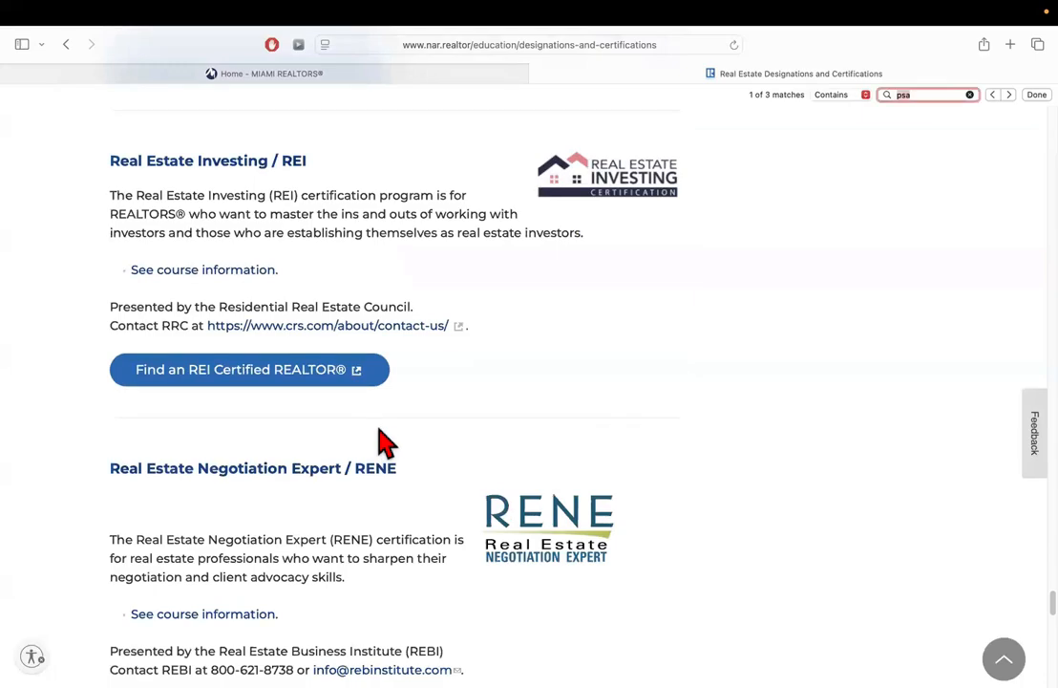
{"action": "type", "text": "epro"}
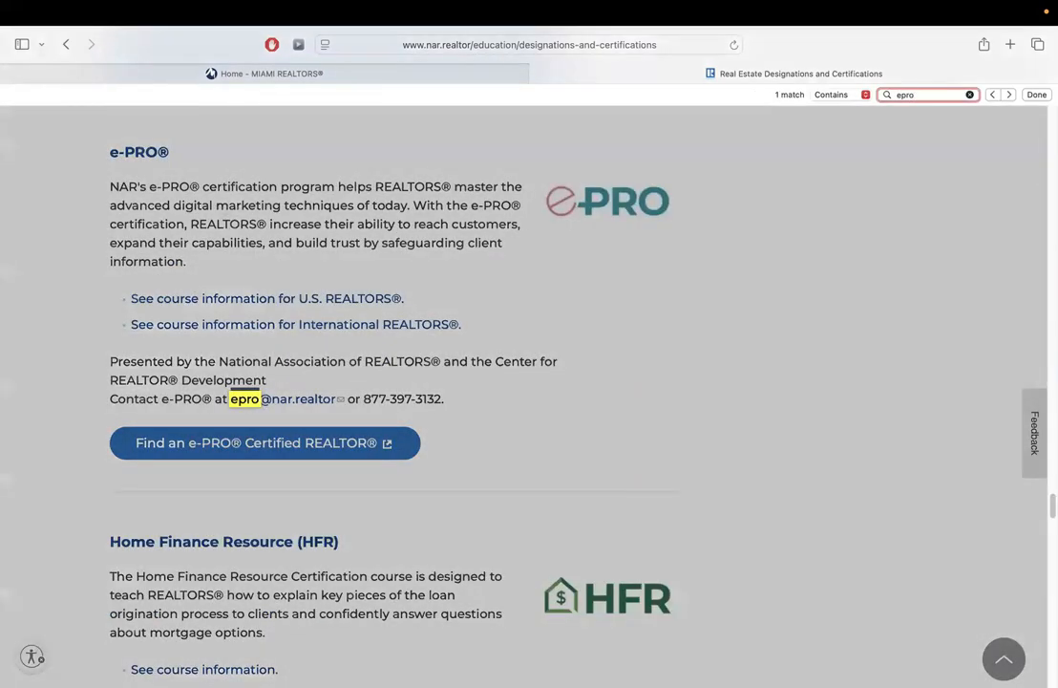
{"action": "left_click", "coordinate": [189, 239]}
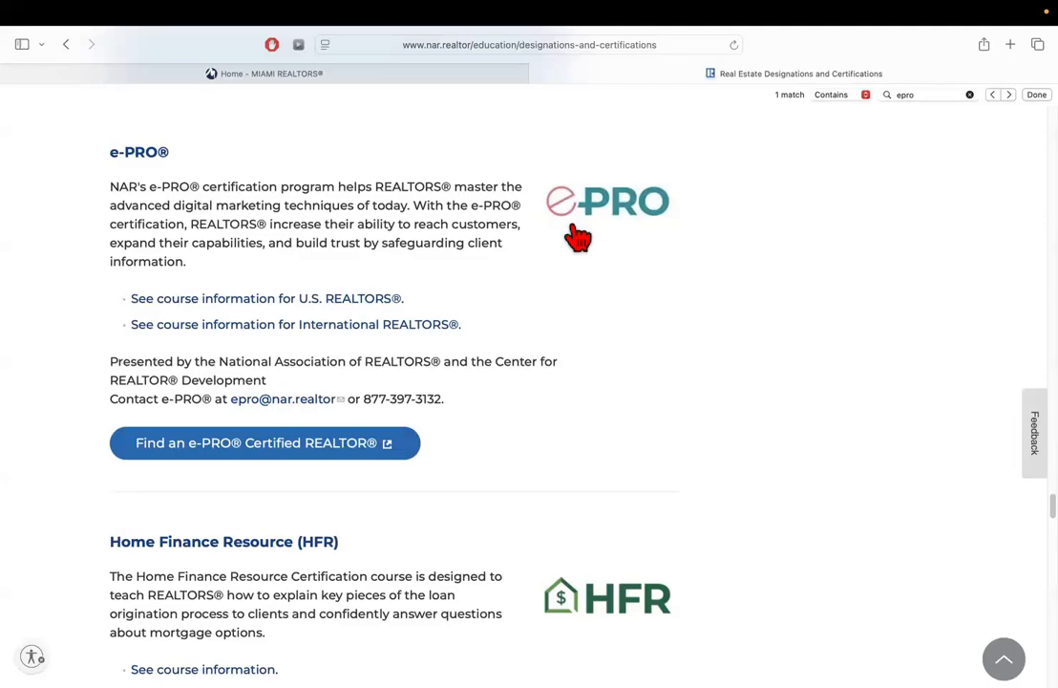
{"action": "left_click", "coordinate": [350, 75]}
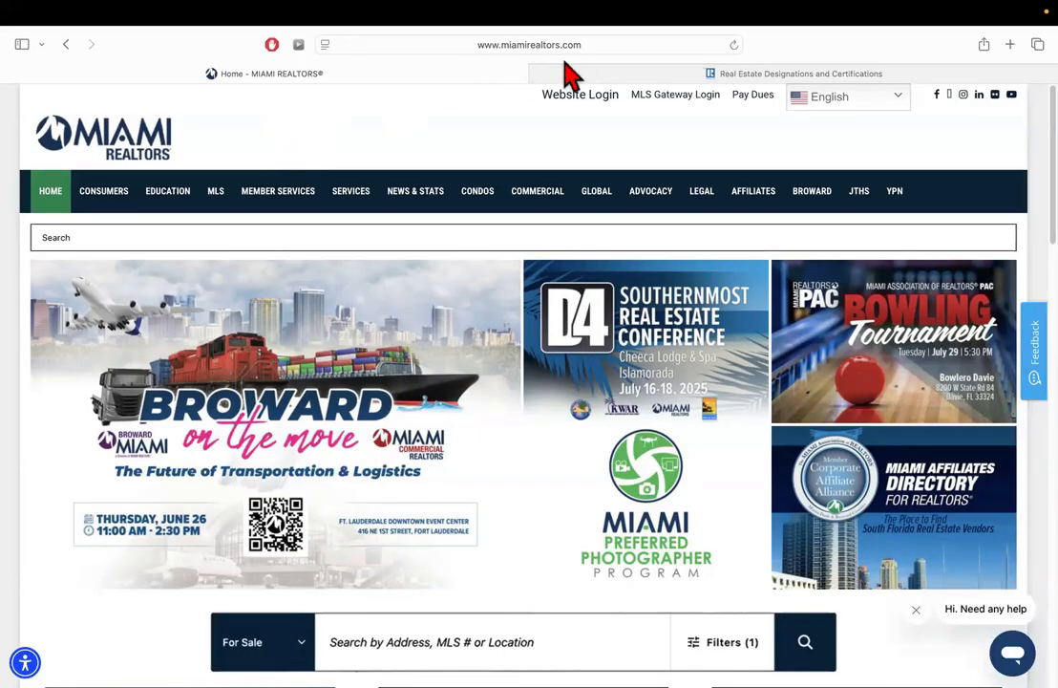
{"action": "mouse_move", "coordinate": [160, 207]}
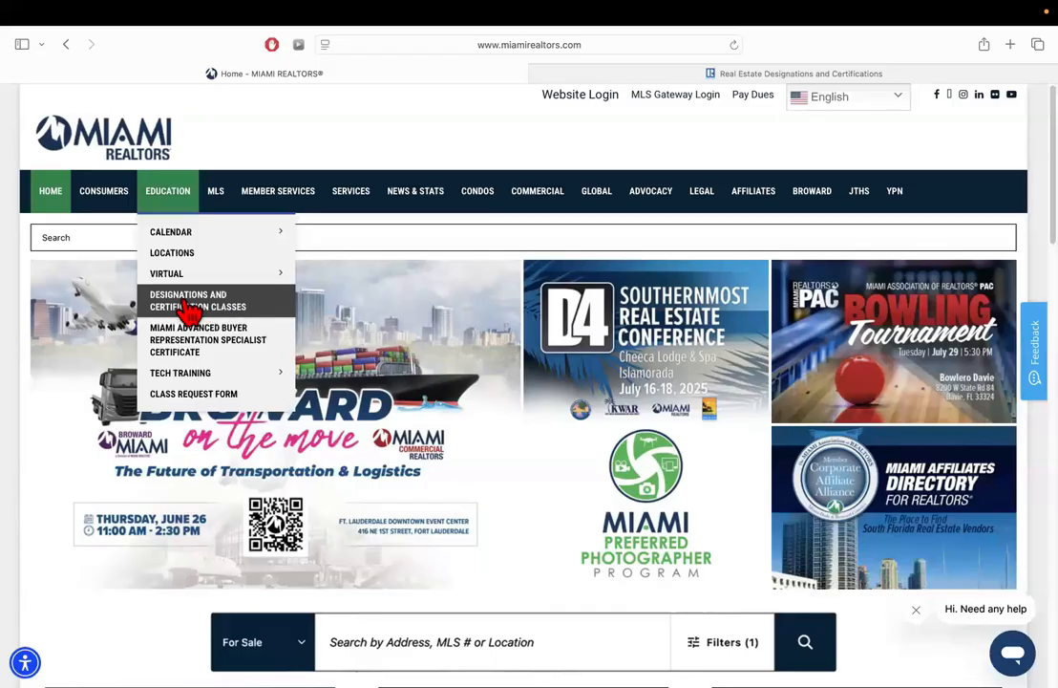
{"action": "left_click", "coordinate": [218, 307]}
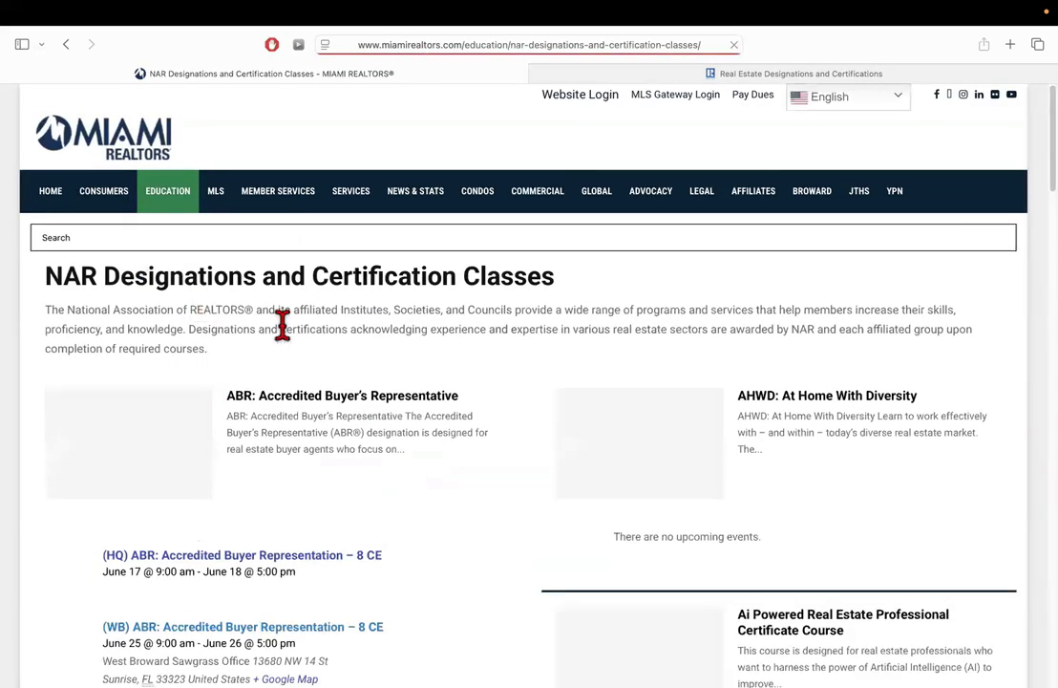
{"action": "scroll", "coordinate": [284, 324], "scroll_direction": "down", "scroll_amount": 3}
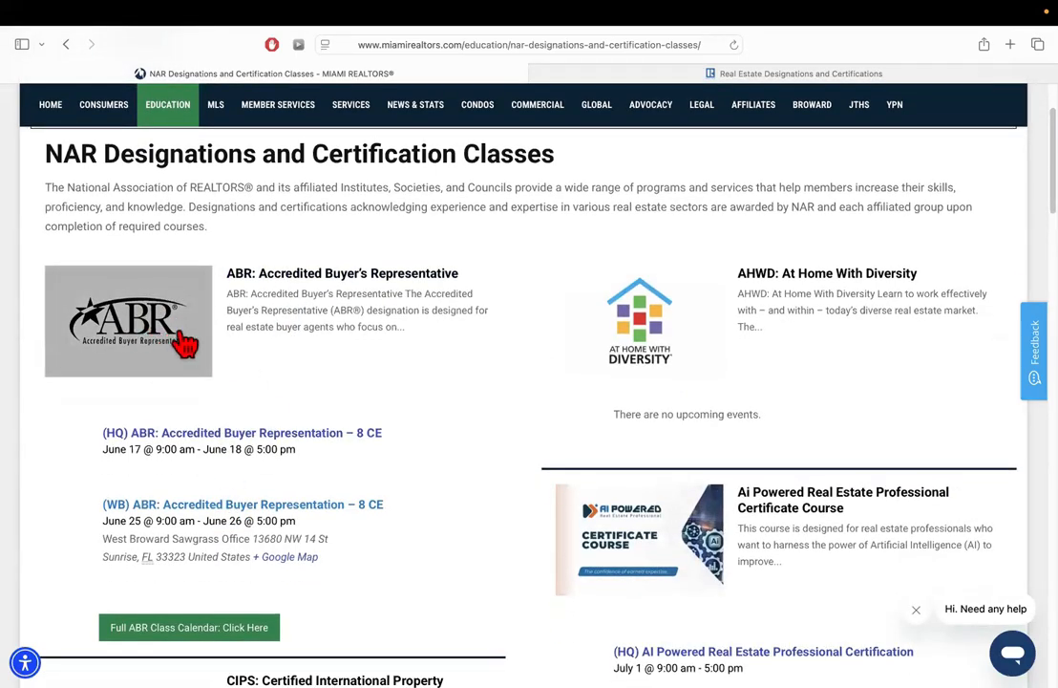
{"action": "scroll", "coordinate": [668, 363], "scroll_direction": "down", "scroll_amount": 1}
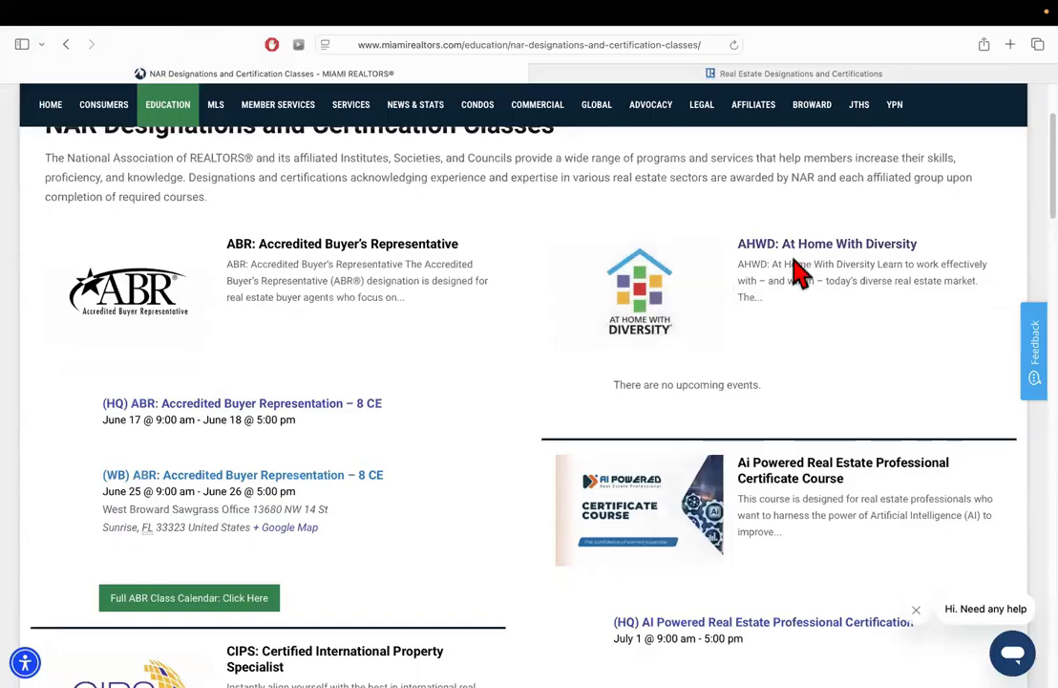
{"action": "scroll", "coordinate": [808, 276], "scroll_direction": "down", "scroll_amount": 4}
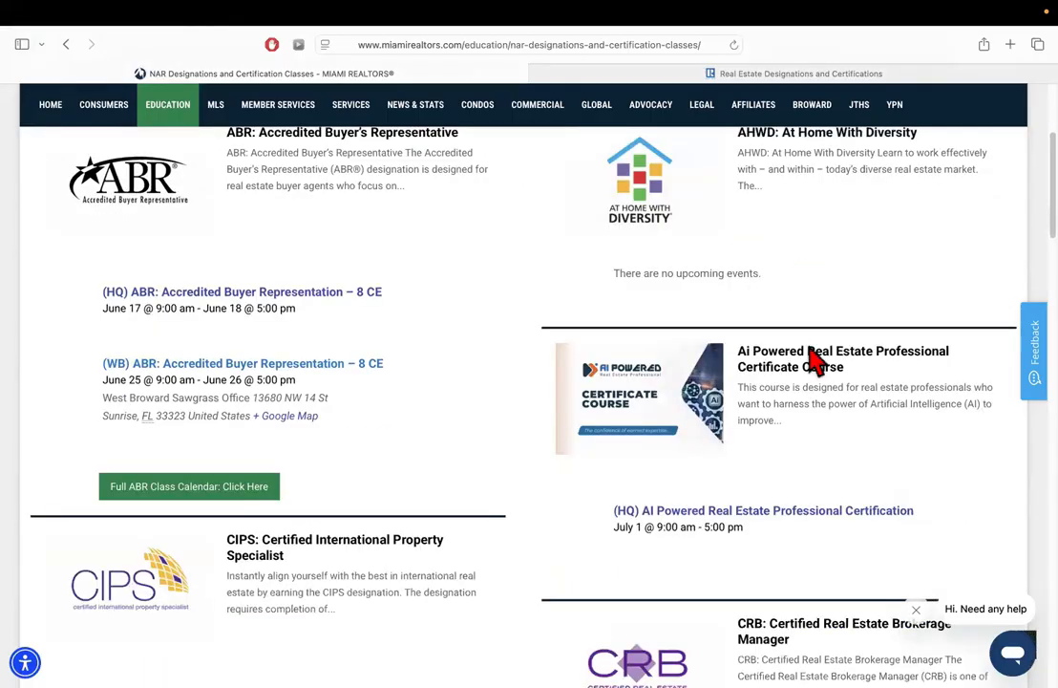
{"action": "scroll", "coordinate": [793, 373], "scroll_direction": "down", "scroll_amount": 5}
{"action": "scroll", "coordinate": [772, 378], "scroll_direction": "up", "scroll_amount": 5}
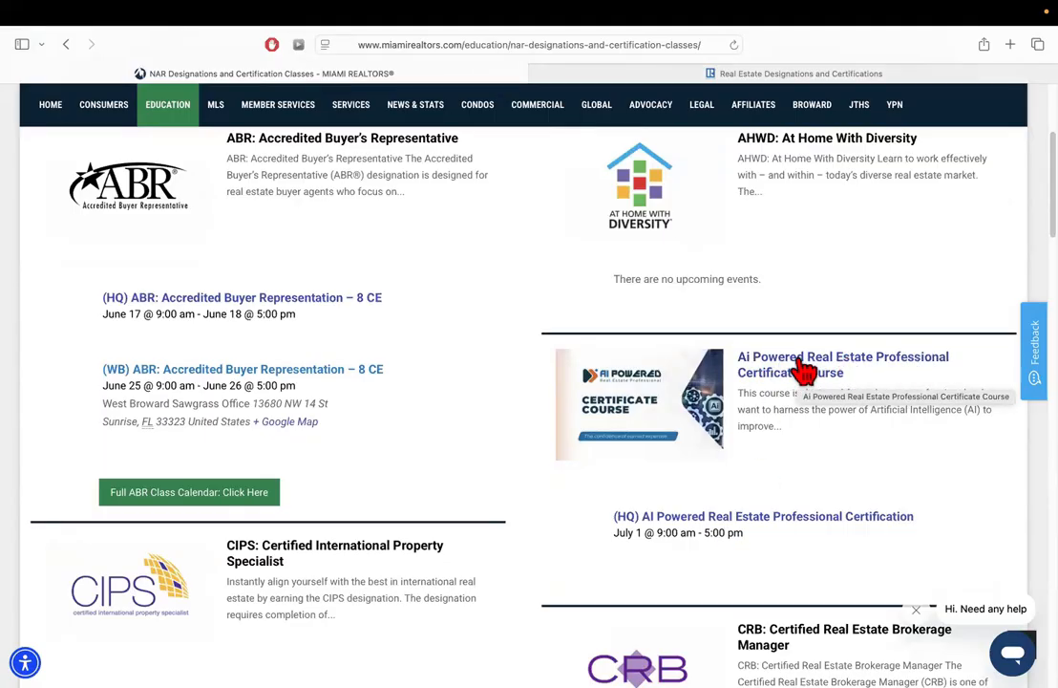
{"action": "scroll", "coordinate": [806, 371], "scroll_direction": "down", "scroll_amount": 5}
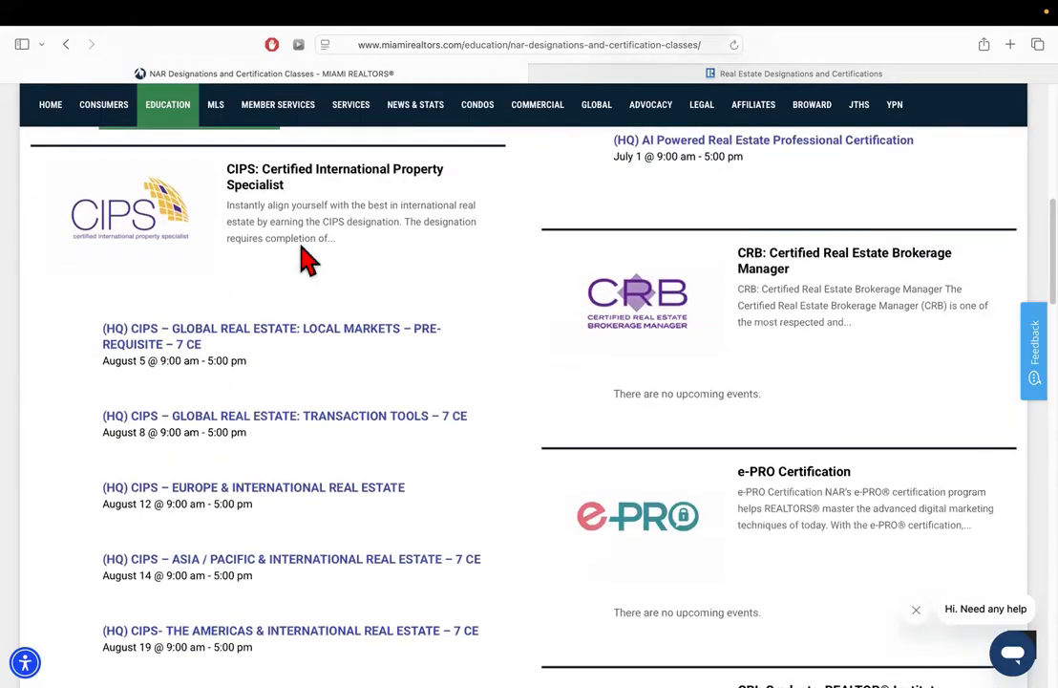
{"action": "scroll", "coordinate": [268, 226], "scroll_direction": "up", "scroll_amount": 1}
{"action": "scroll", "coordinate": [820, 435], "scroll_direction": "down", "scroll_amount": 2}
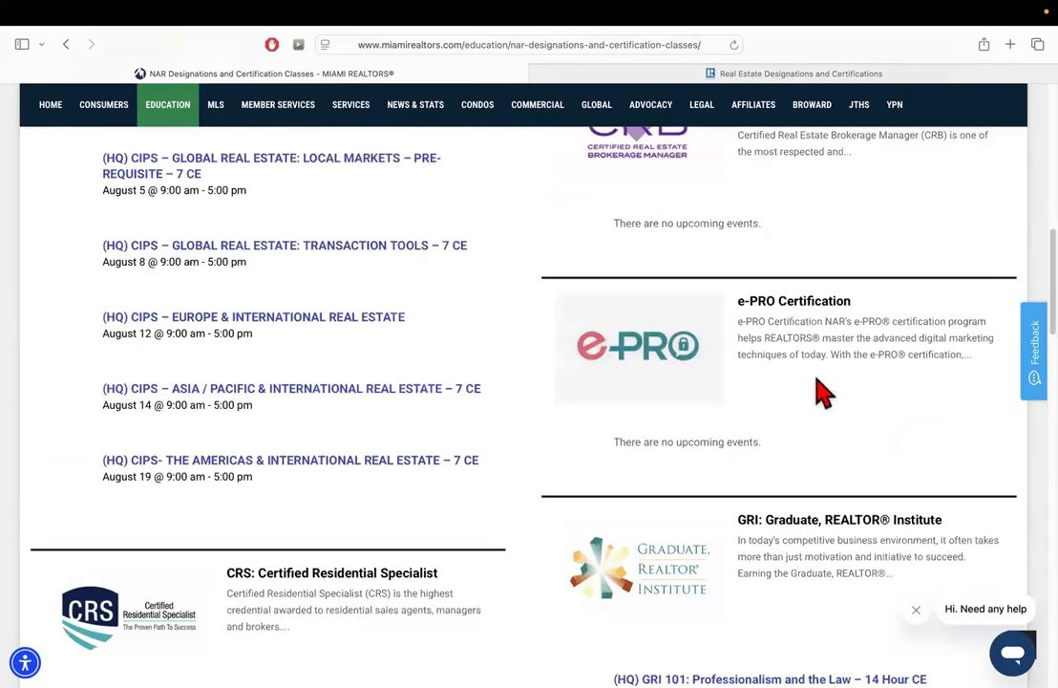
{"action": "scroll", "coordinate": [816, 387], "scroll_direction": "down", "scroll_amount": 2}
{"action": "scroll", "coordinate": [817, 387], "scroll_direction": "down", "scroll_amount": 10}
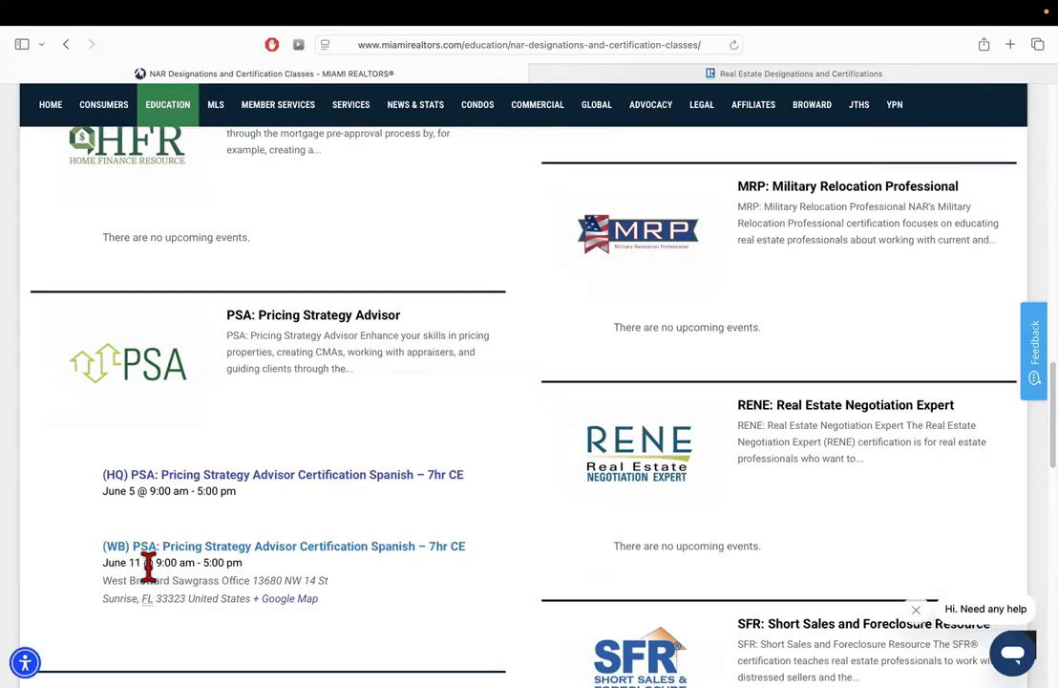
{"action": "scroll", "coordinate": [148, 566], "scroll_direction": "down", "scroll_amount": 5}
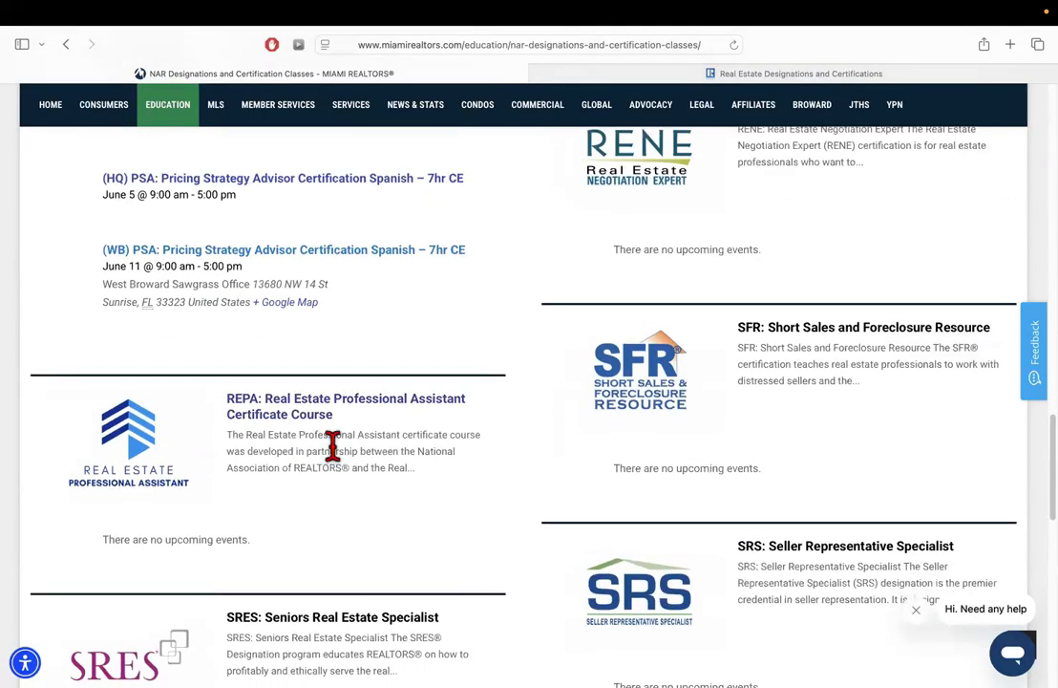
Go to the Miami Realtors home page and open the MIAMI Gateway member portal
{"action": "scroll", "coordinate": [334, 445], "scroll_direction": "up", "scroll_amount": 2}
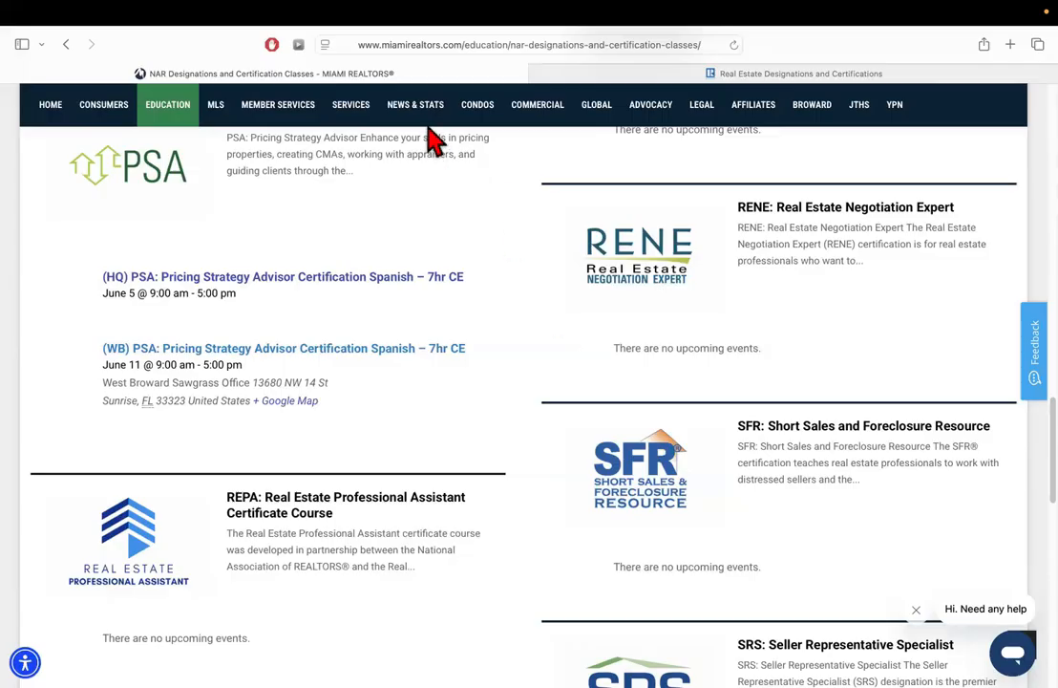
{"action": "scroll", "coordinate": [208, 195], "scroll_direction": "up", "scroll_amount": 20}
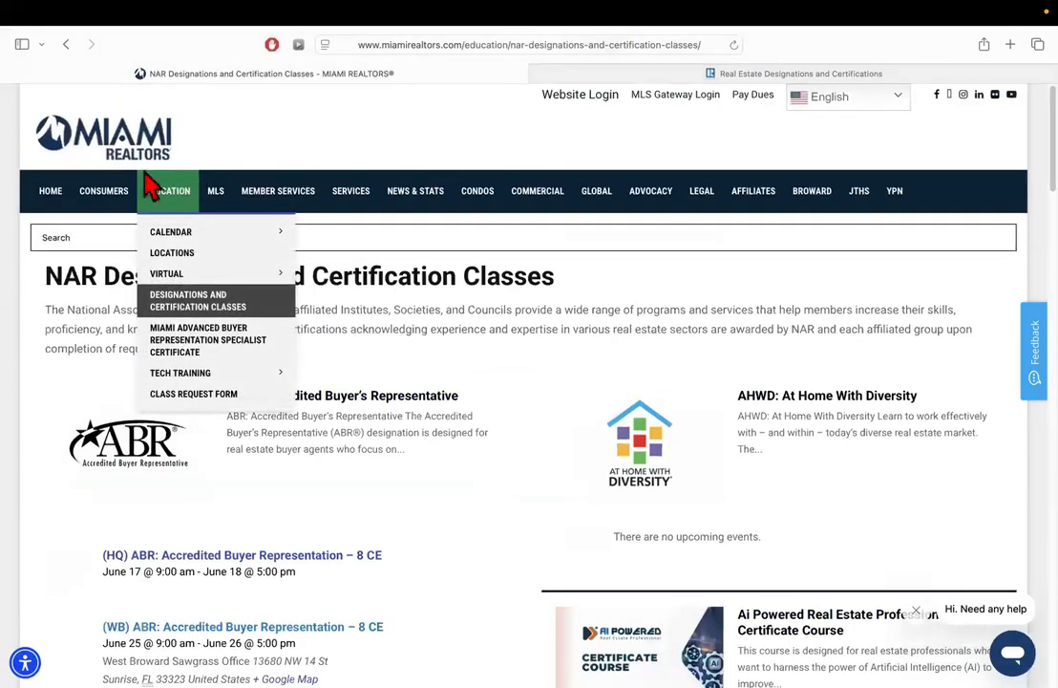
{"action": "left_click", "coordinate": [51, 195]}
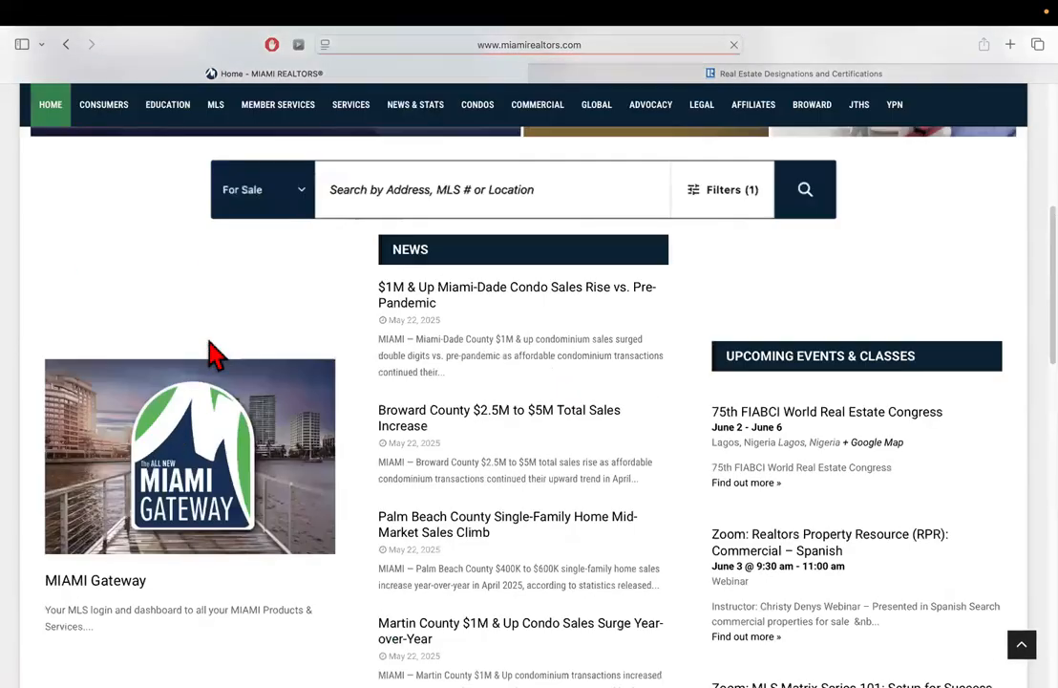
{"action": "scroll", "coordinate": [212, 356], "scroll_direction": "down", "scroll_amount": 3}
{"action": "left_click", "coordinate": [185, 286]}
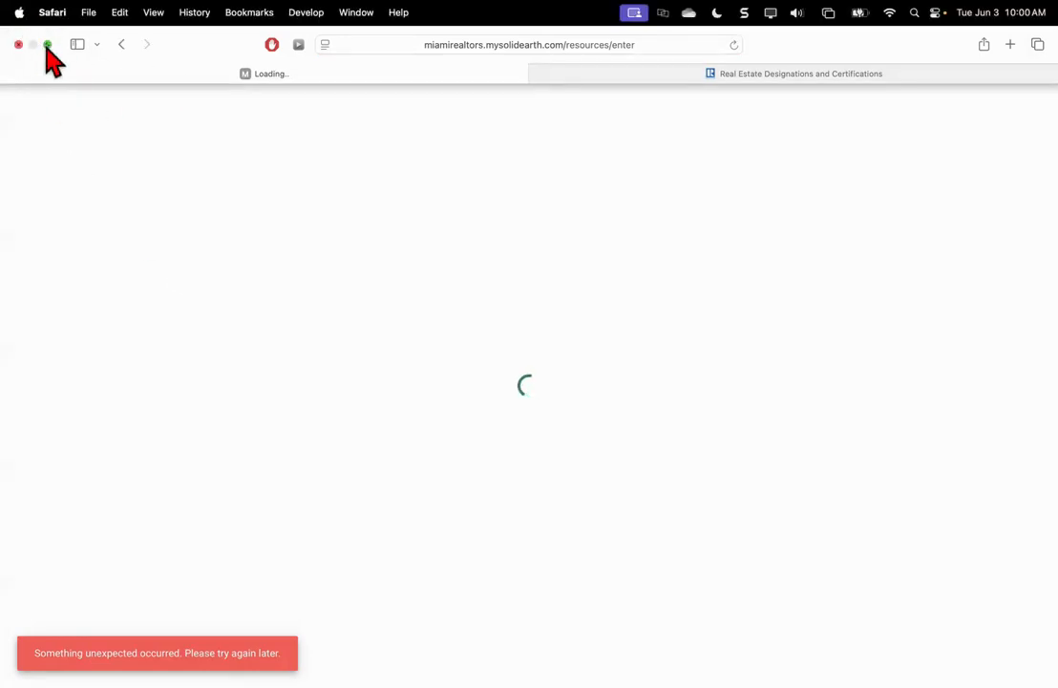
Switch to Chrome's Roster Details and remove the e-PRO designation
{"action": "left_click", "coordinate": [47, 44]}
{"action": "left_click", "coordinate": [21, 180]}
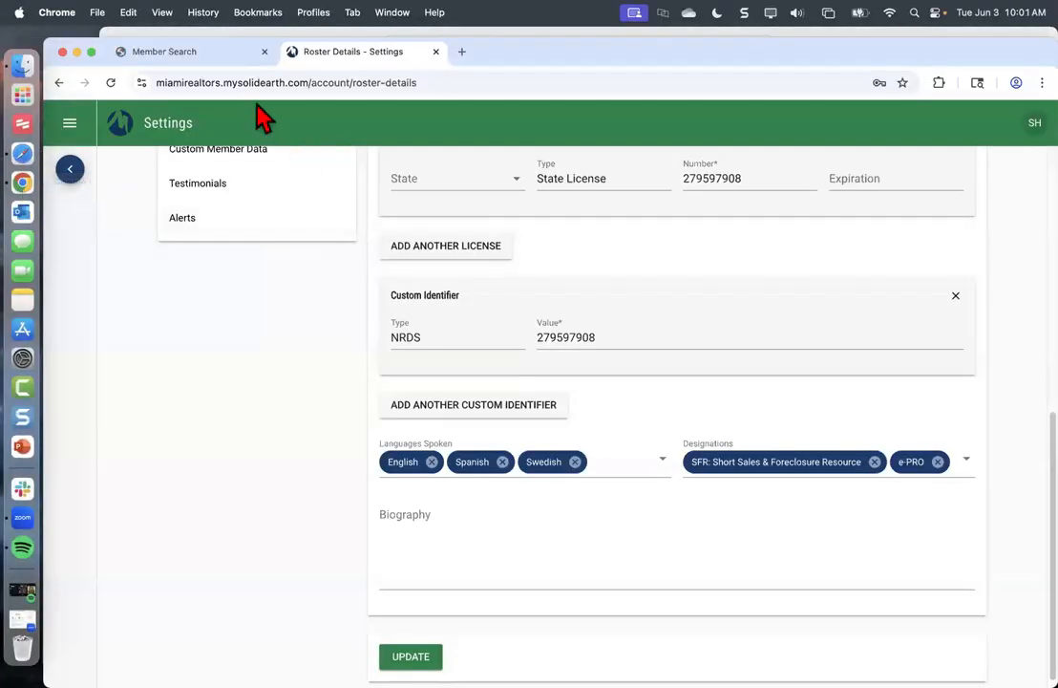
{"action": "left_click", "coordinate": [938, 462]}
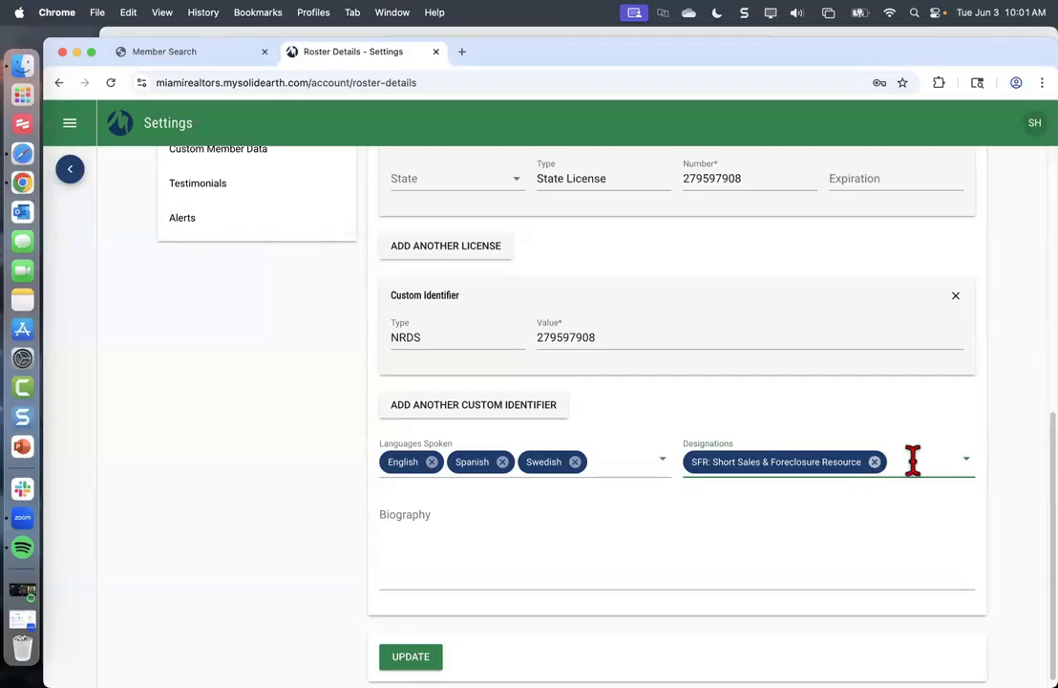
Browse the full Designations dropdown list after clearing a 'pric' filter
{"action": "left_click", "coordinate": [946, 463]}
{"action": "type", "text": "pric"}
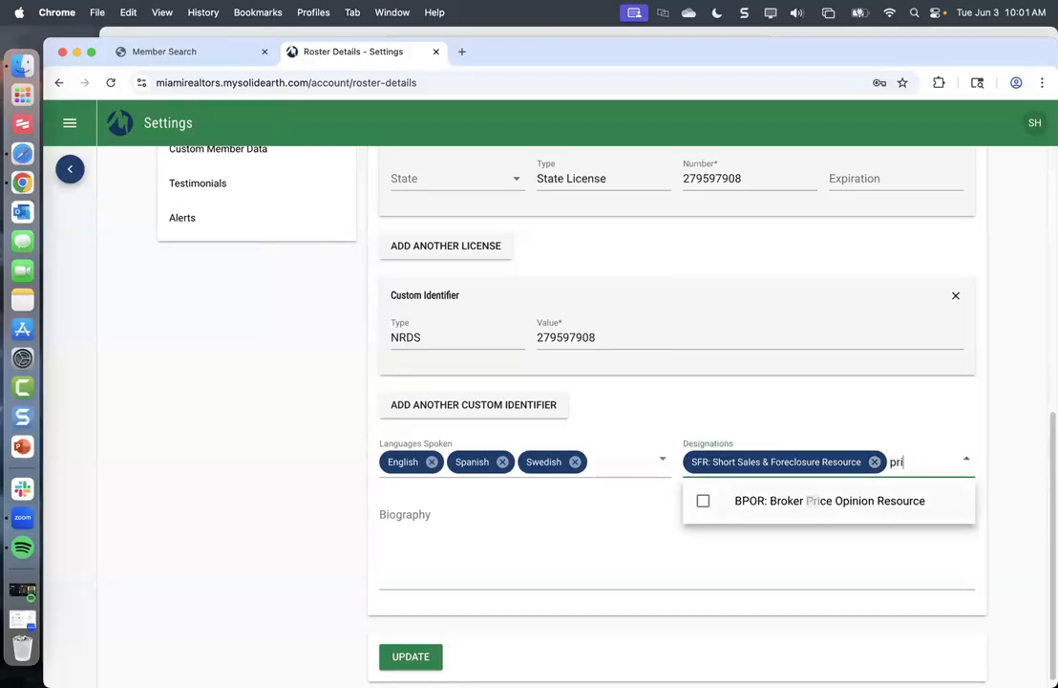
{"action": "key", "text": "BackSpace"}
{"action": "key", "text": "BackSpace"}
{"action": "key", "text": "BackSpace"}
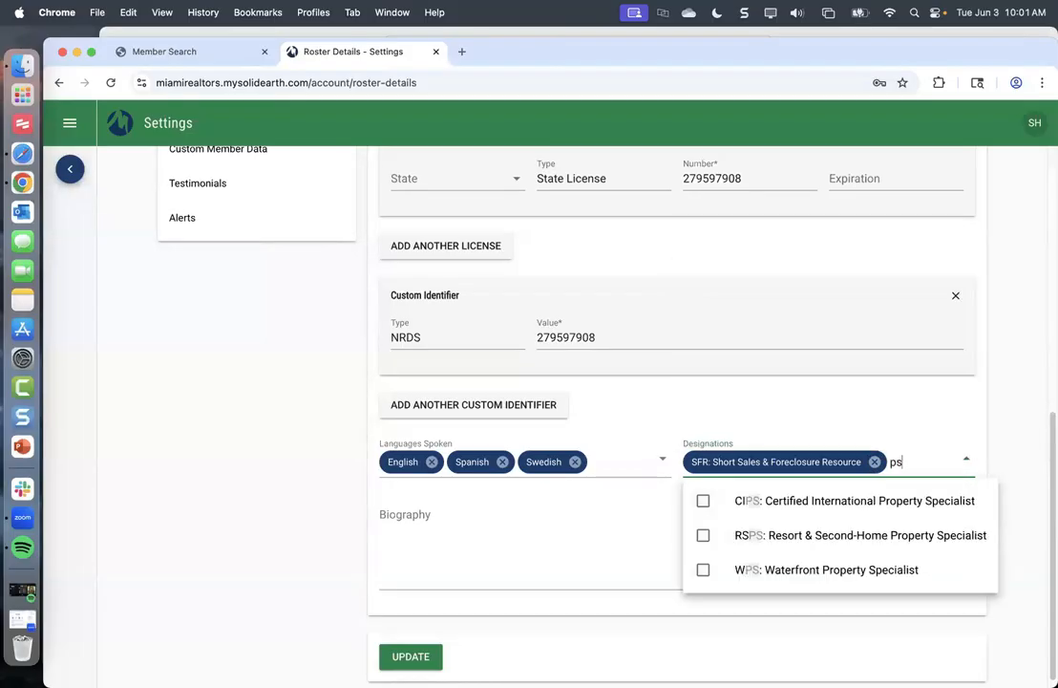
{"action": "key", "text": "BackSpace"}
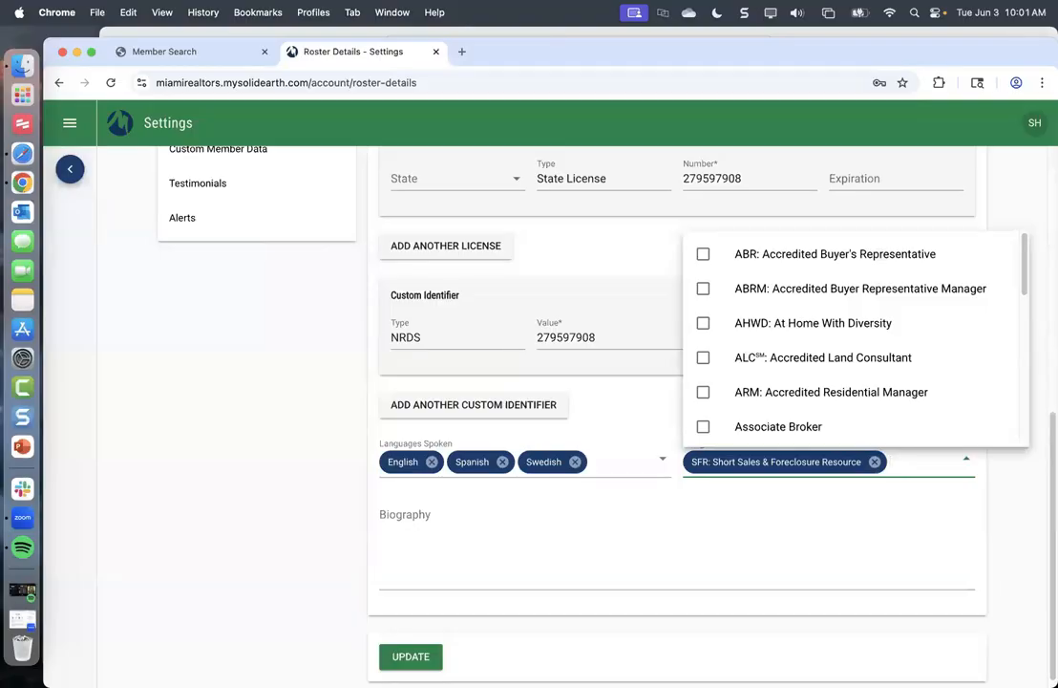
{"action": "scroll", "coordinate": [818, 425], "scroll_direction": "down", "scroll_amount": 5}
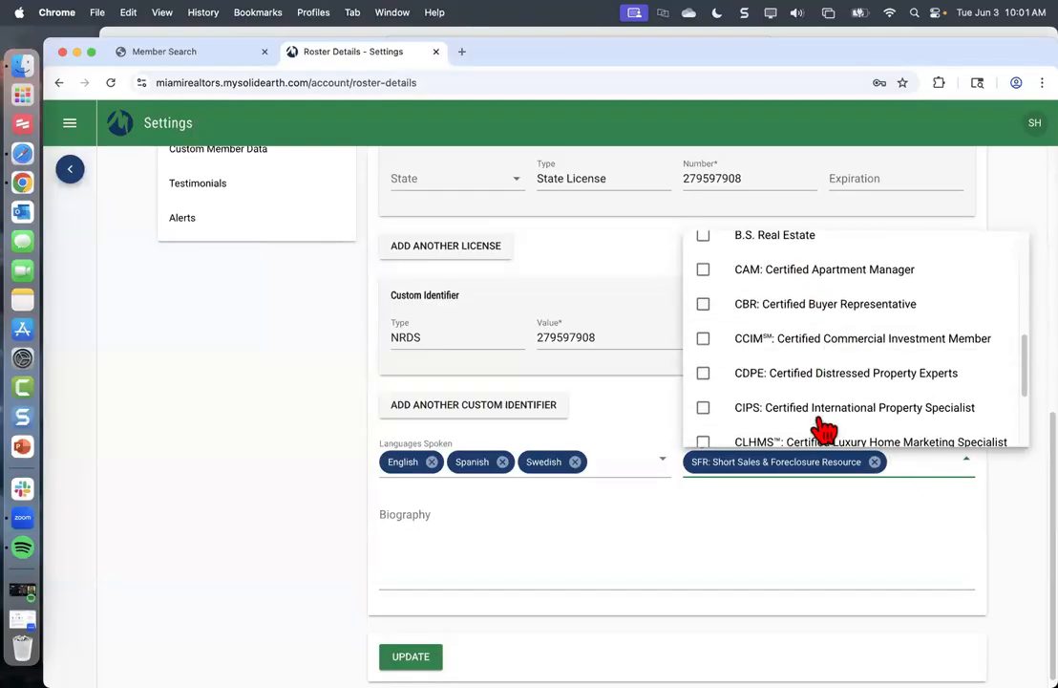
{"action": "scroll", "coordinate": [823, 430], "scroll_direction": "down", "scroll_amount": 10}
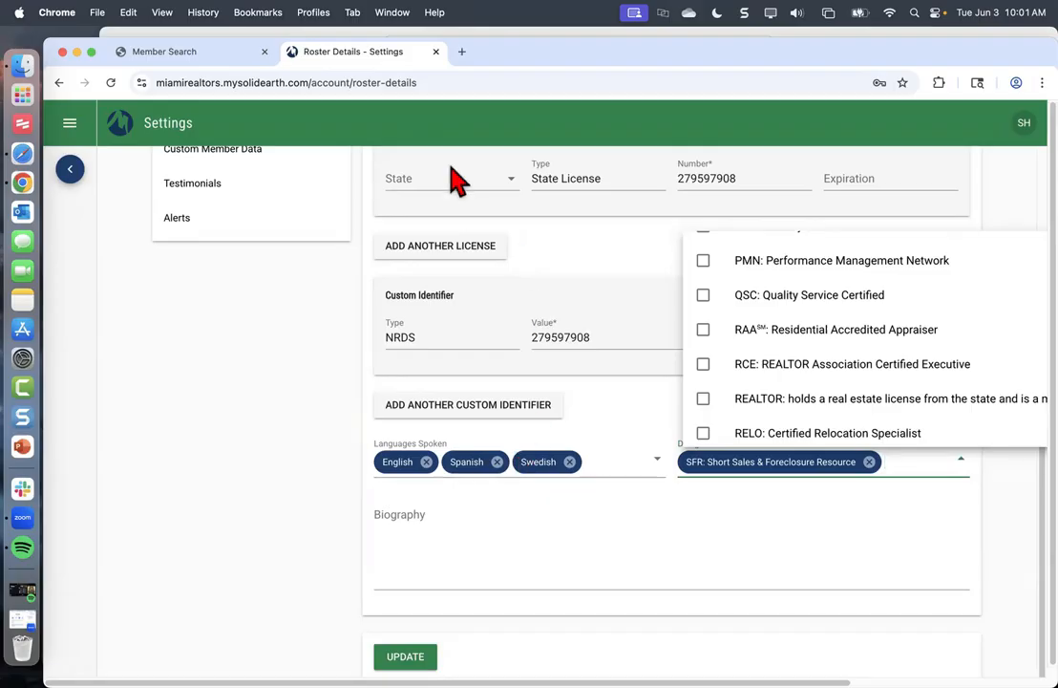
Make Chrome full screen, dismiss the SH account menu, and return to Resource Panels
{"action": "left_click", "coordinate": [91, 52]}
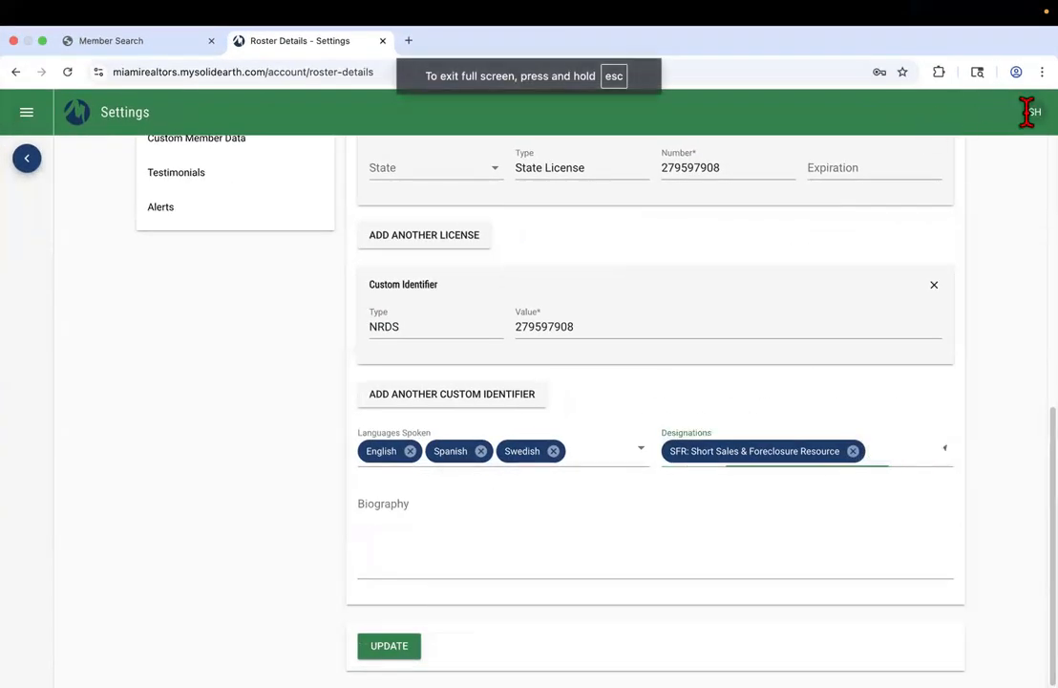
{"action": "left_click", "coordinate": [1030, 112]}
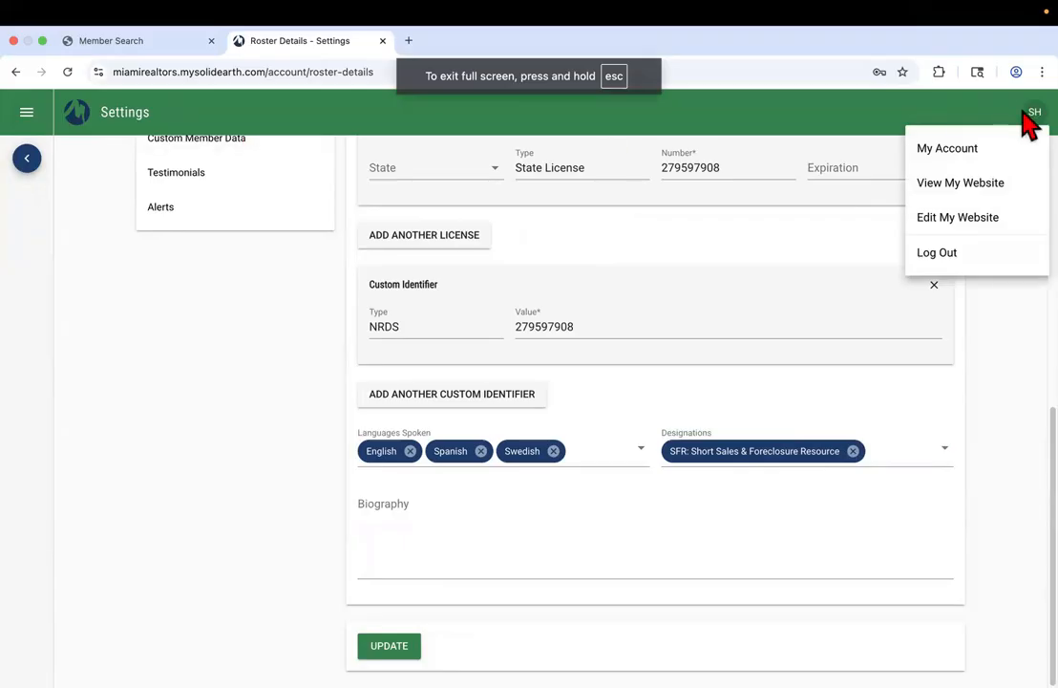
{"action": "scroll", "coordinate": [693, 411], "scroll_direction": "up", "scroll_amount": 5}
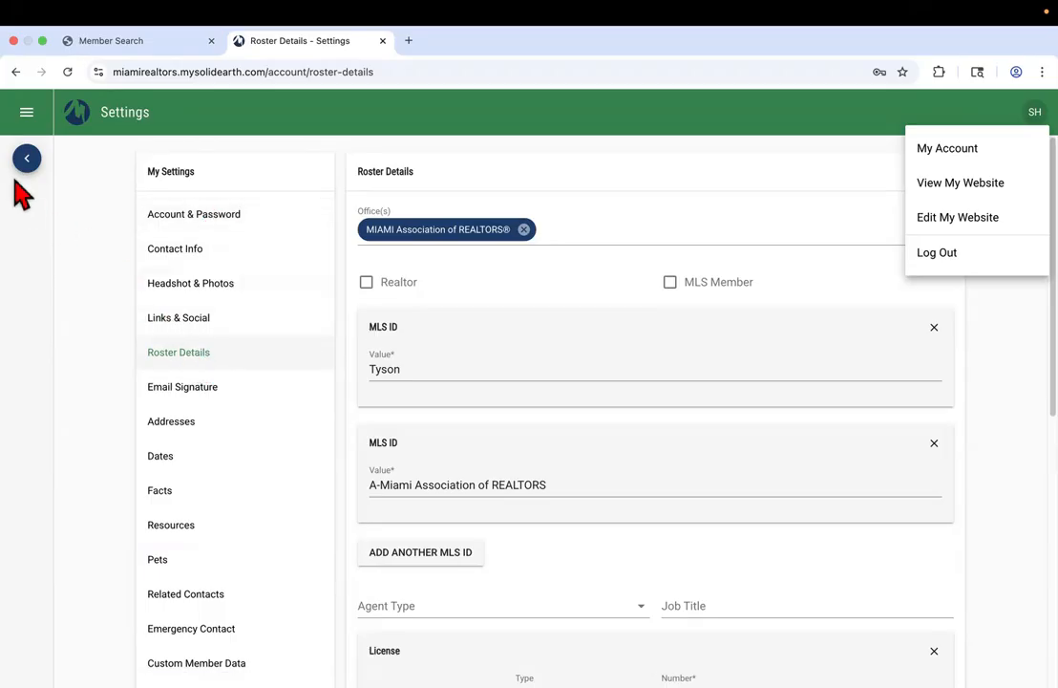
{"action": "left_click", "coordinate": [544, 295]}
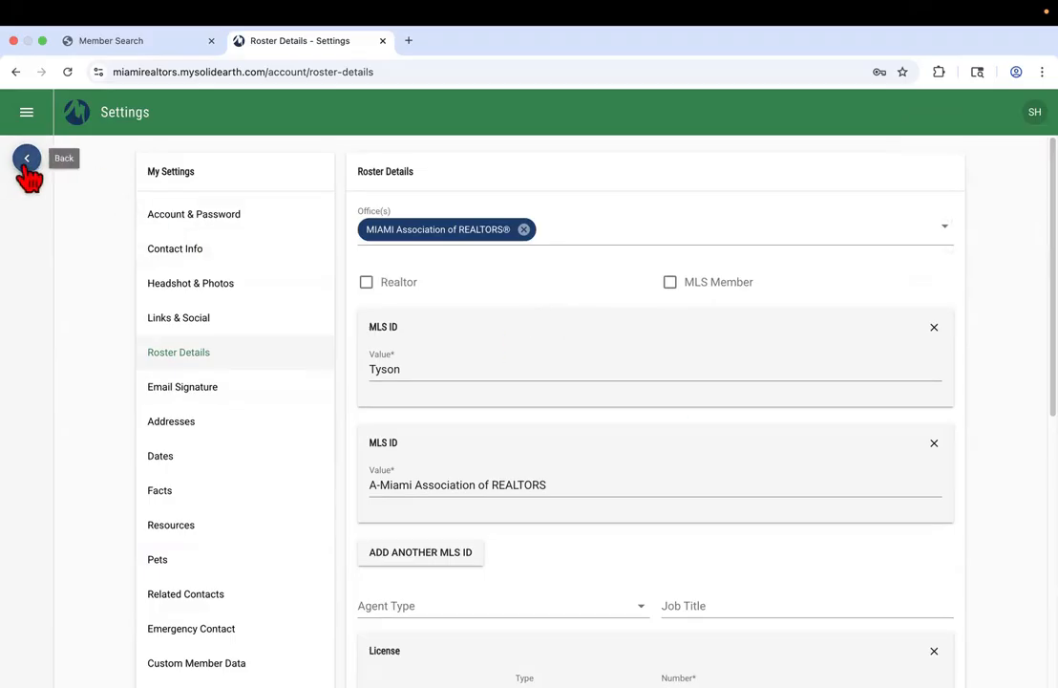
{"action": "left_click", "coordinate": [27, 162]}
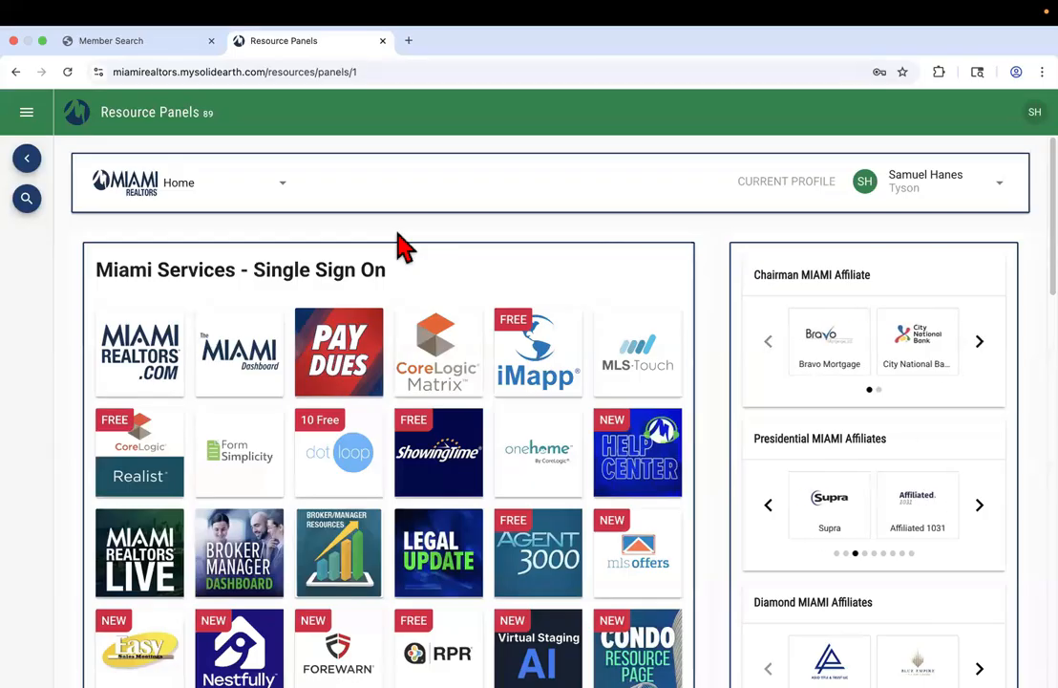
Filter Resource Panels by name 'matrix' and launch the CoreLogic Matrix single sign-on tile
{"action": "scroll", "coordinate": [404, 248], "scroll_direction": "down", "scroll_amount": 5}
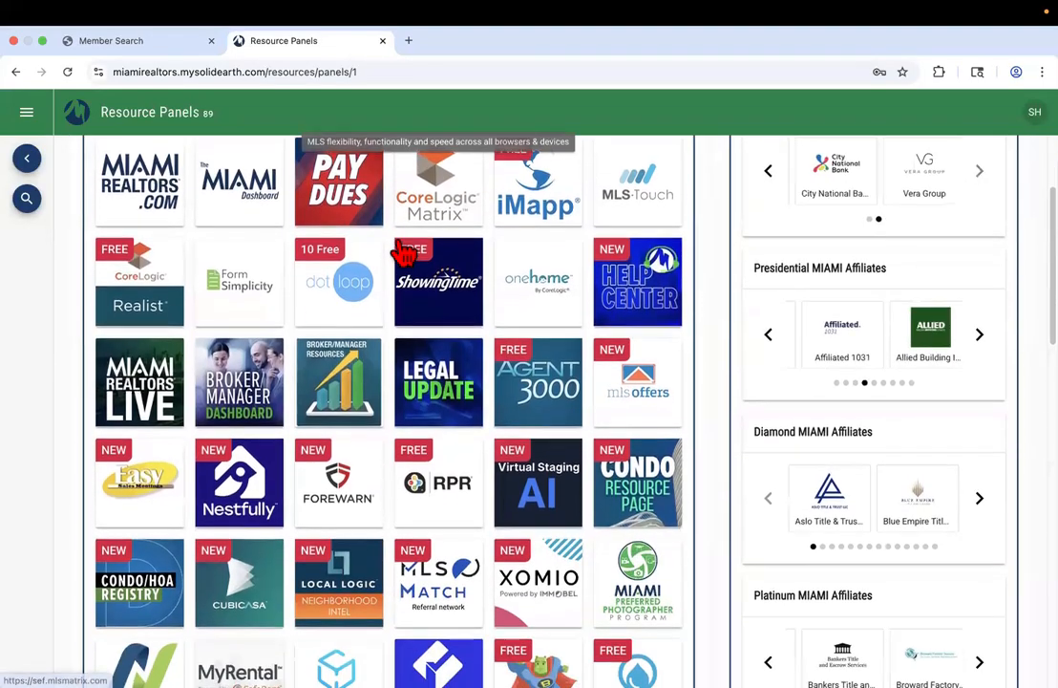
{"action": "scroll", "coordinate": [430, 402], "scroll_direction": "down", "scroll_amount": 3}
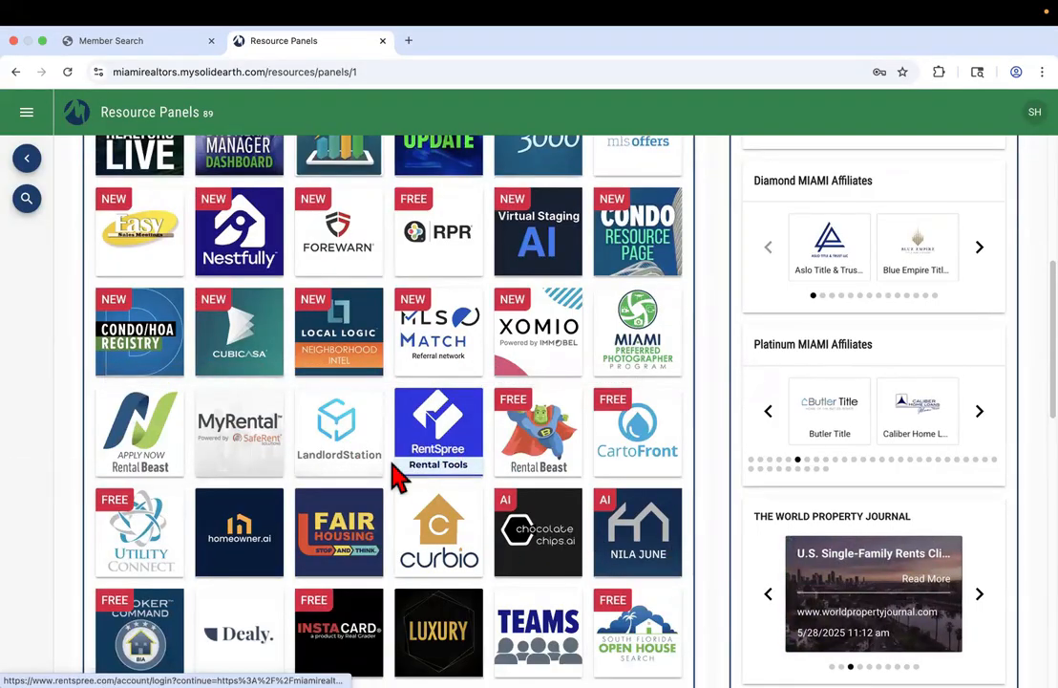
{"action": "scroll", "coordinate": [397, 473], "scroll_direction": "up", "scroll_amount": 8}
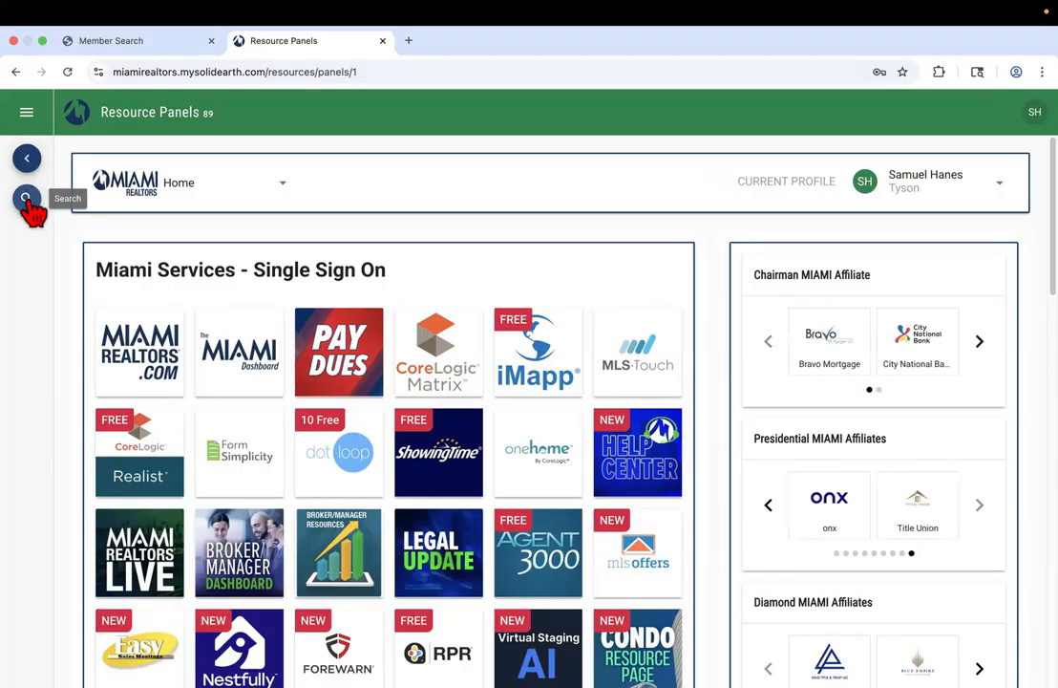
{"action": "left_click", "coordinate": [28, 203]}
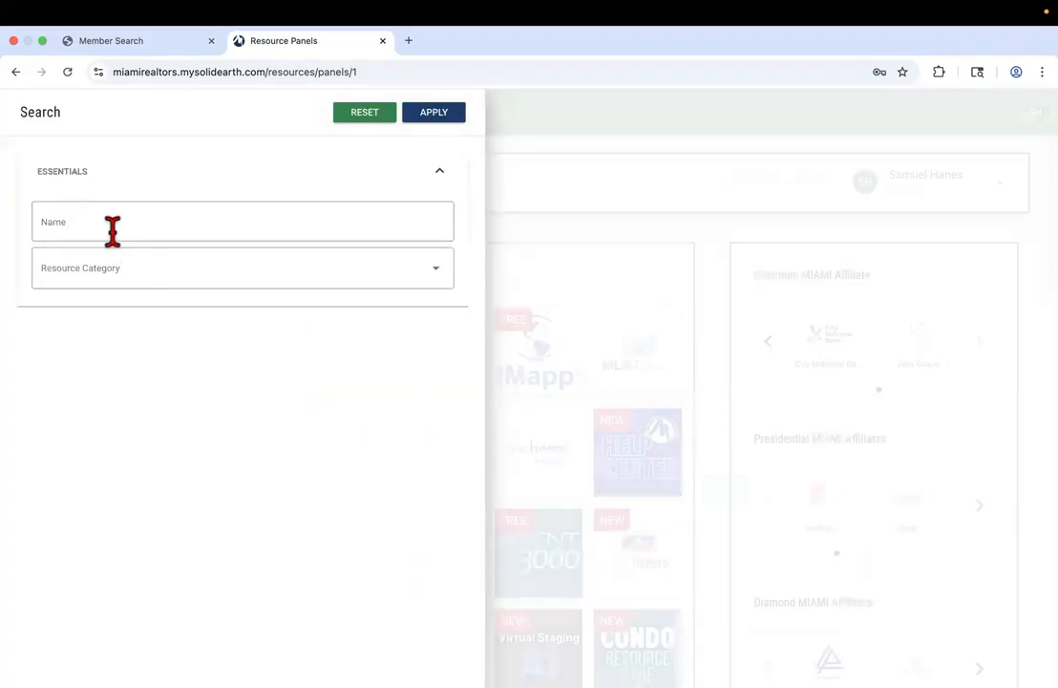
{"action": "left_click", "coordinate": [109, 221]}
{"action": "left_click", "coordinate": [531, 260]}
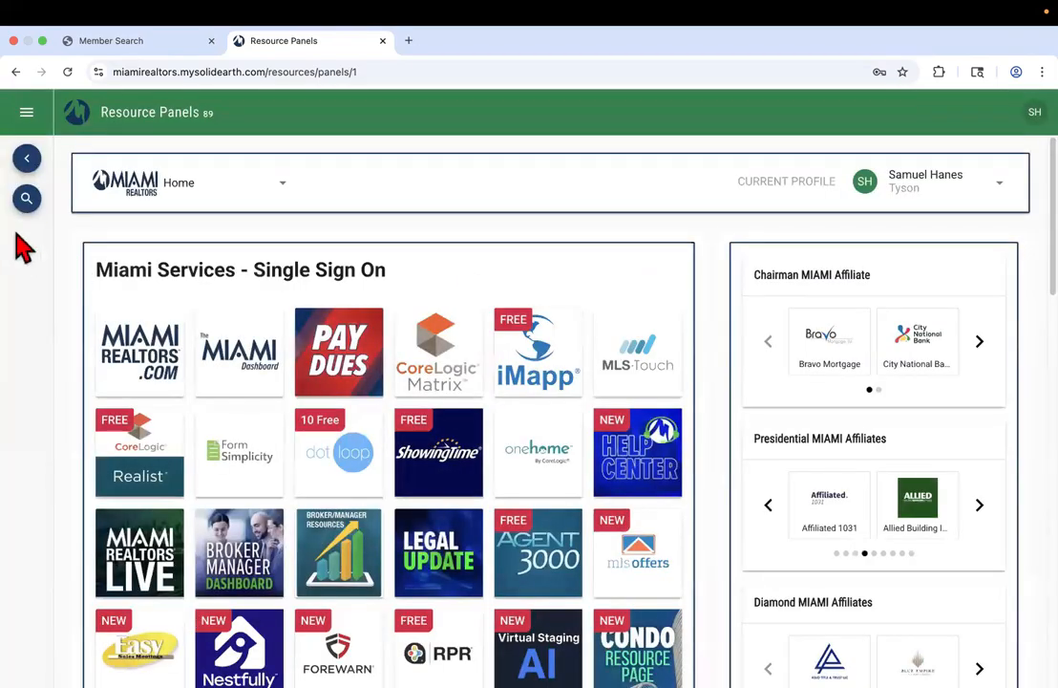
{"action": "left_click", "coordinate": [28, 203]}
{"action": "type", "text": "m"}
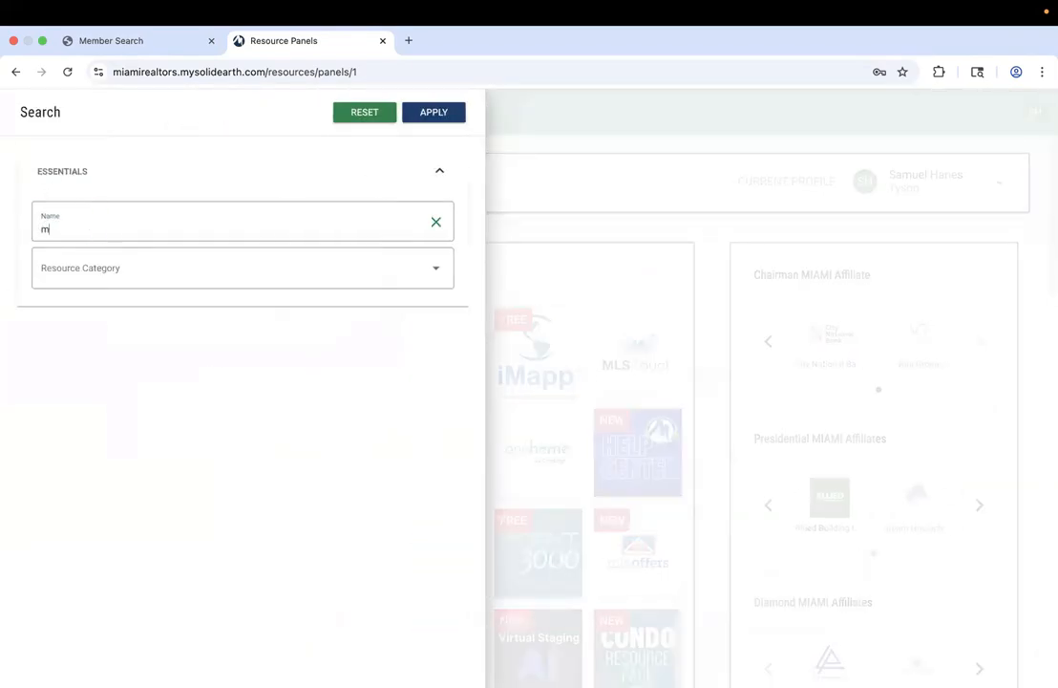
{"action": "type", "text": "atrix"}
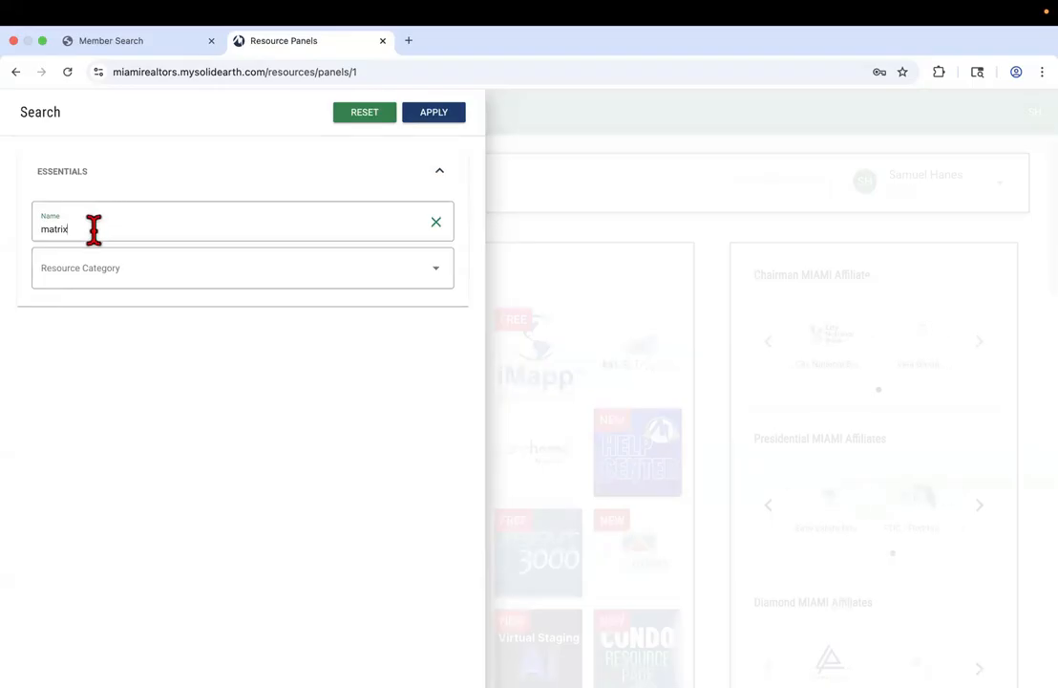
{"action": "left_click", "coordinate": [435, 113]}
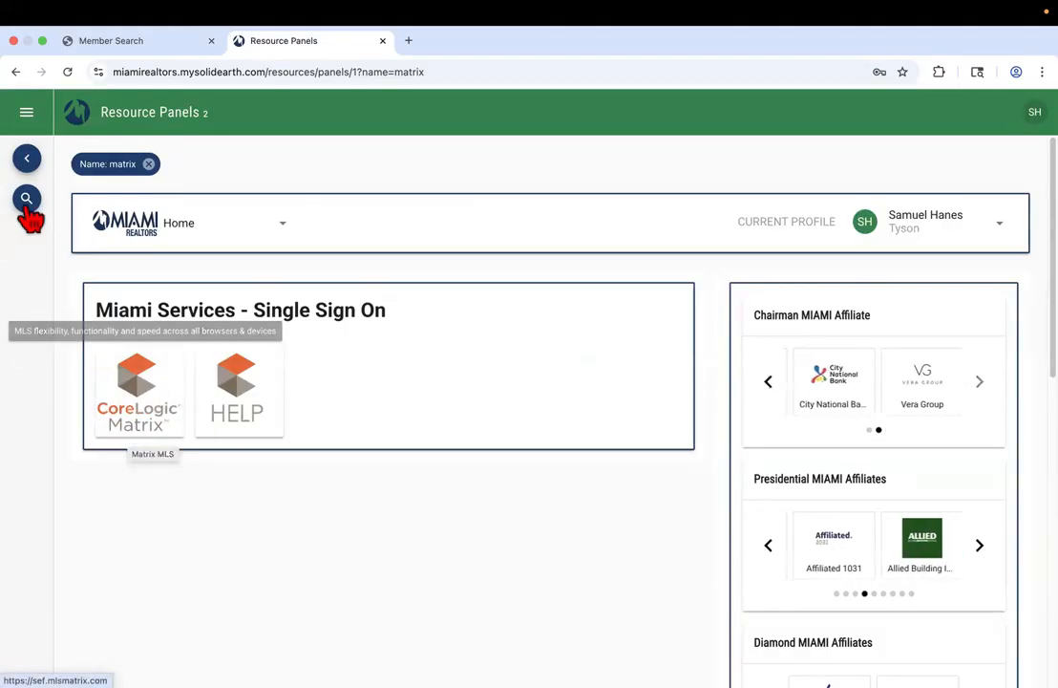
{"action": "left_click", "coordinate": [153, 428]}
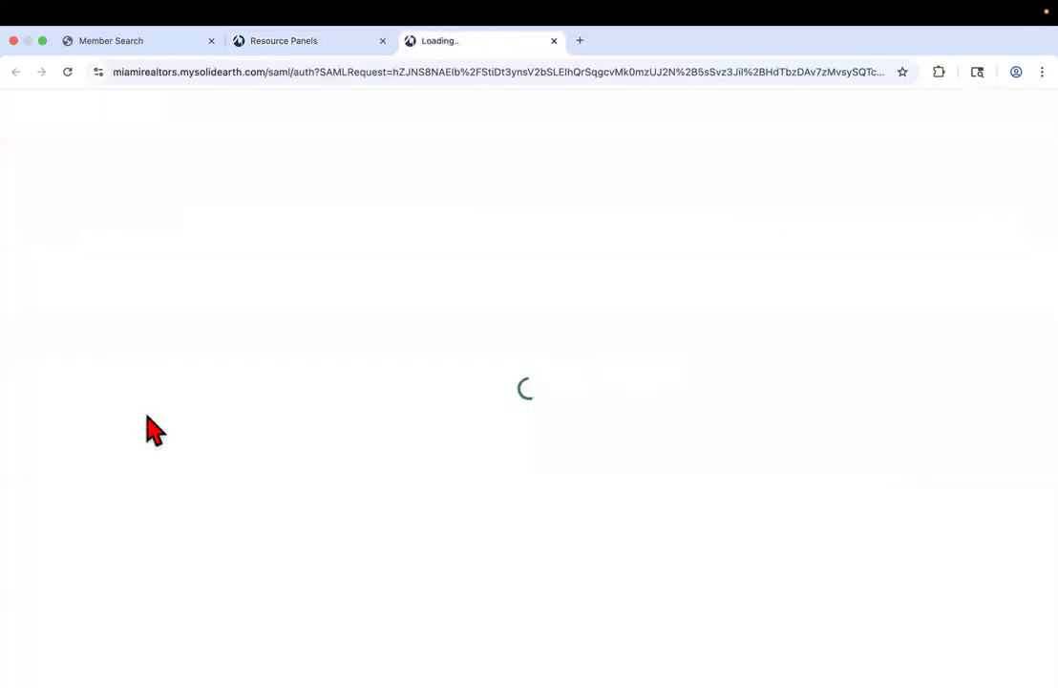
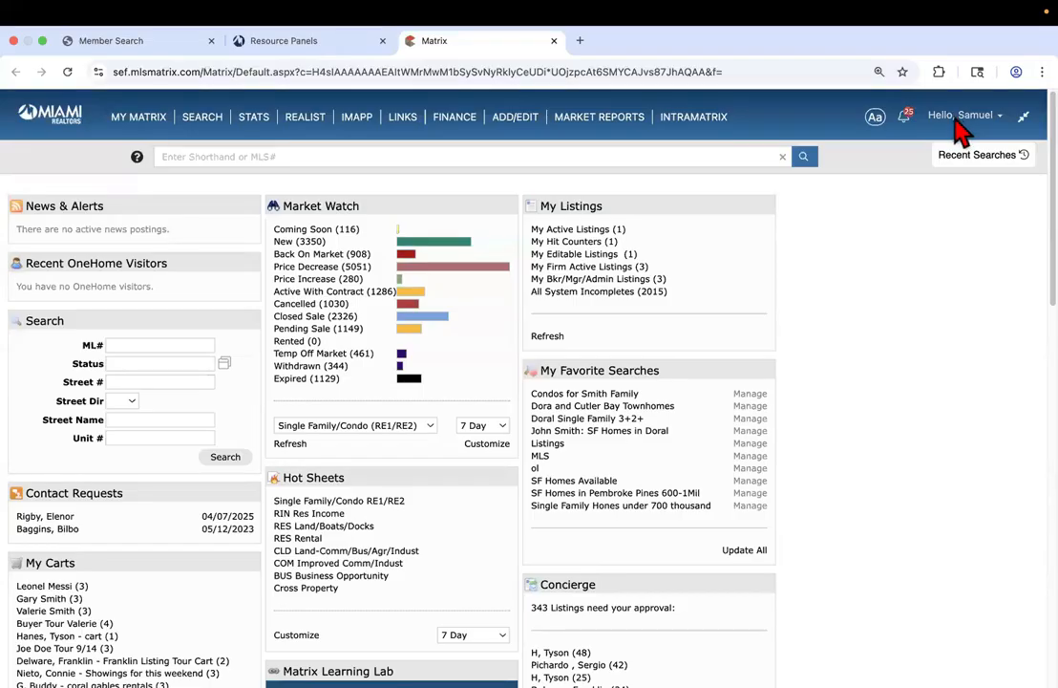
Turn off Classic Mode in the account menu and go to the new Dashboard
{"action": "left_click", "coordinate": [954, 123]}
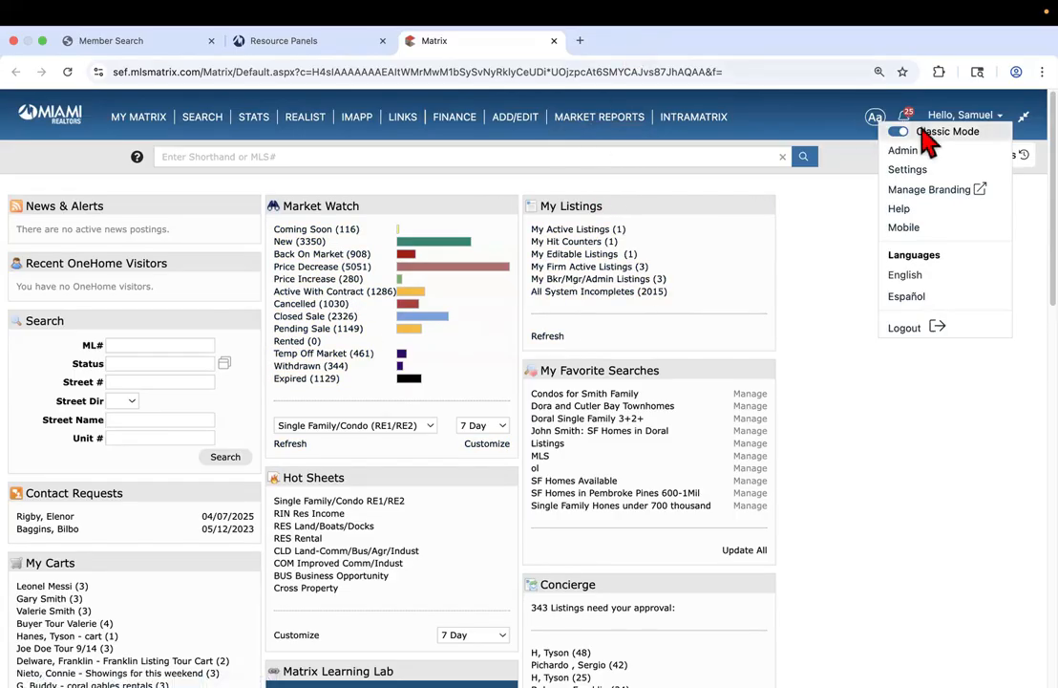
{"action": "left_click", "coordinate": [967, 118]}
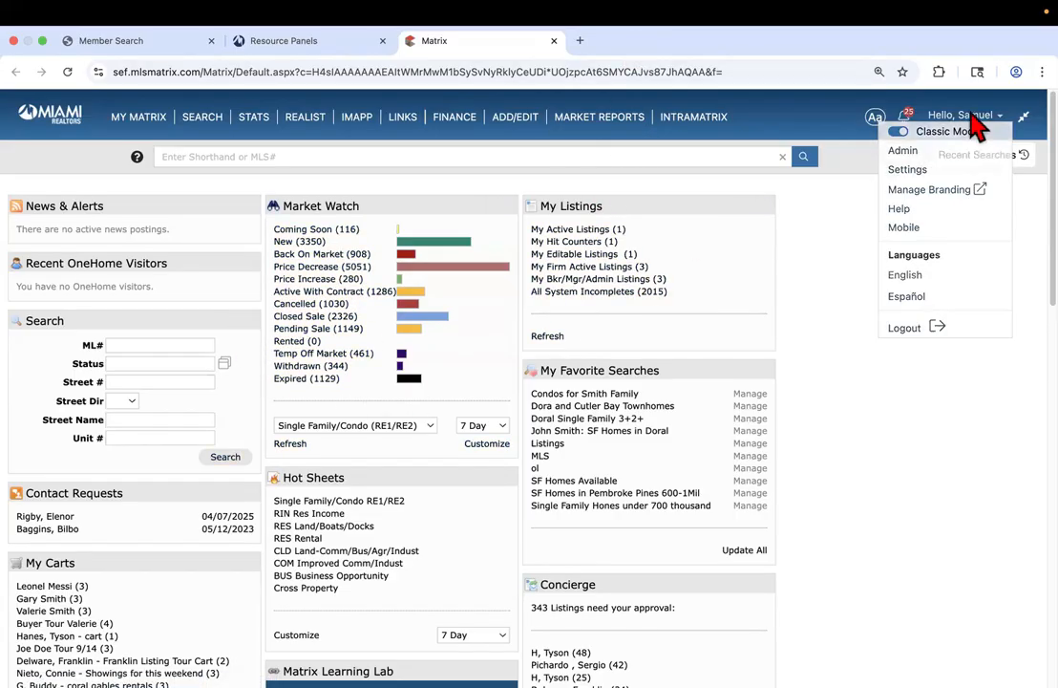
{"action": "left_click", "coordinate": [906, 132]}
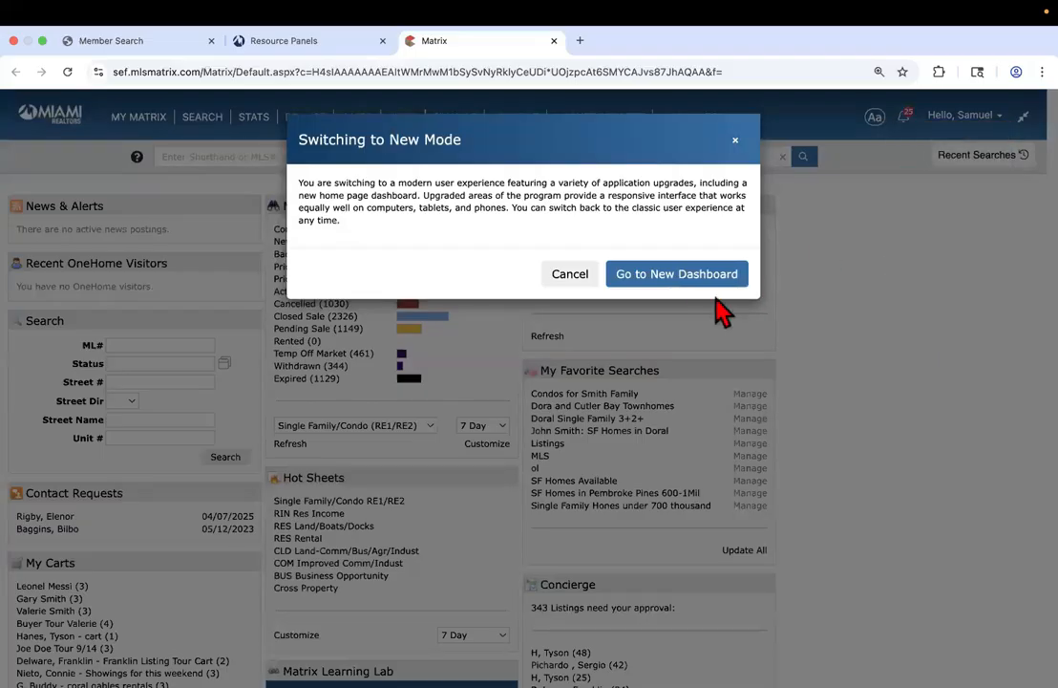
{"action": "left_click", "coordinate": [674, 280]}
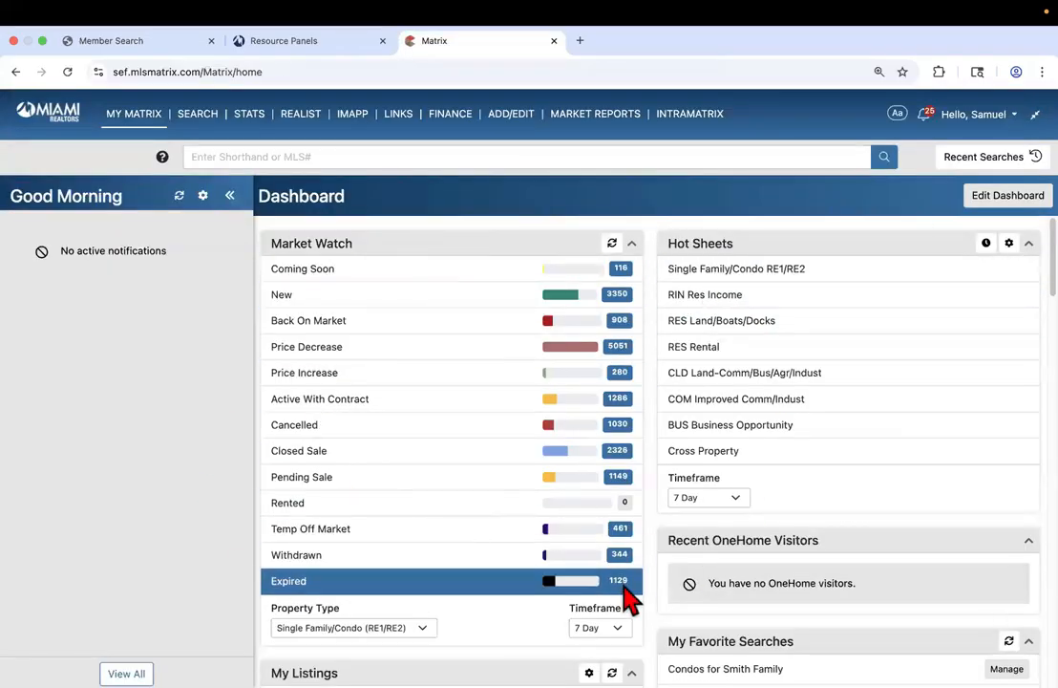
Turn Classic Mode back on, return to the classic dashboard, then switch to the Resource Panels tab
{"action": "left_click", "coordinate": [978, 122]}
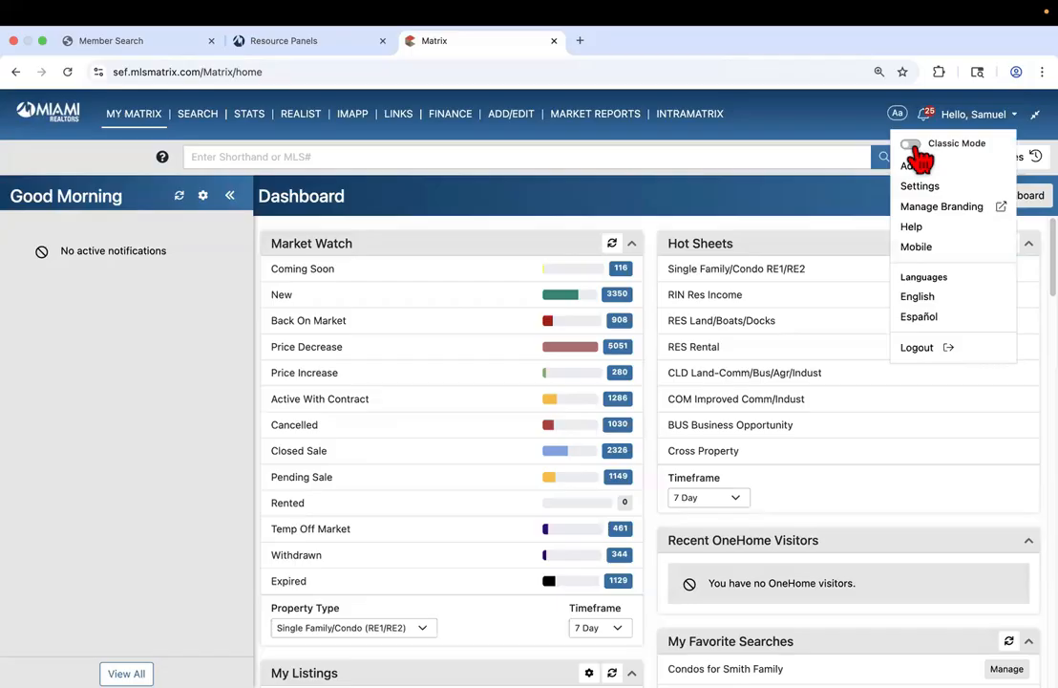
{"action": "left_click", "coordinate": [913, 145]}
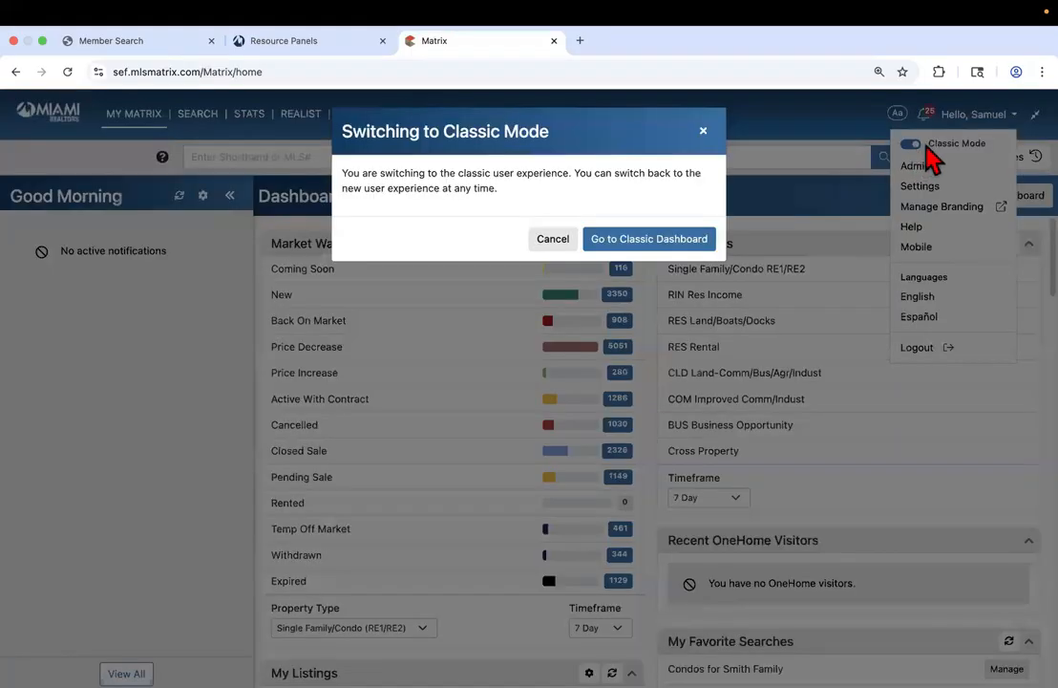
{"action": "left_click", "coordinate": [645, 242]}
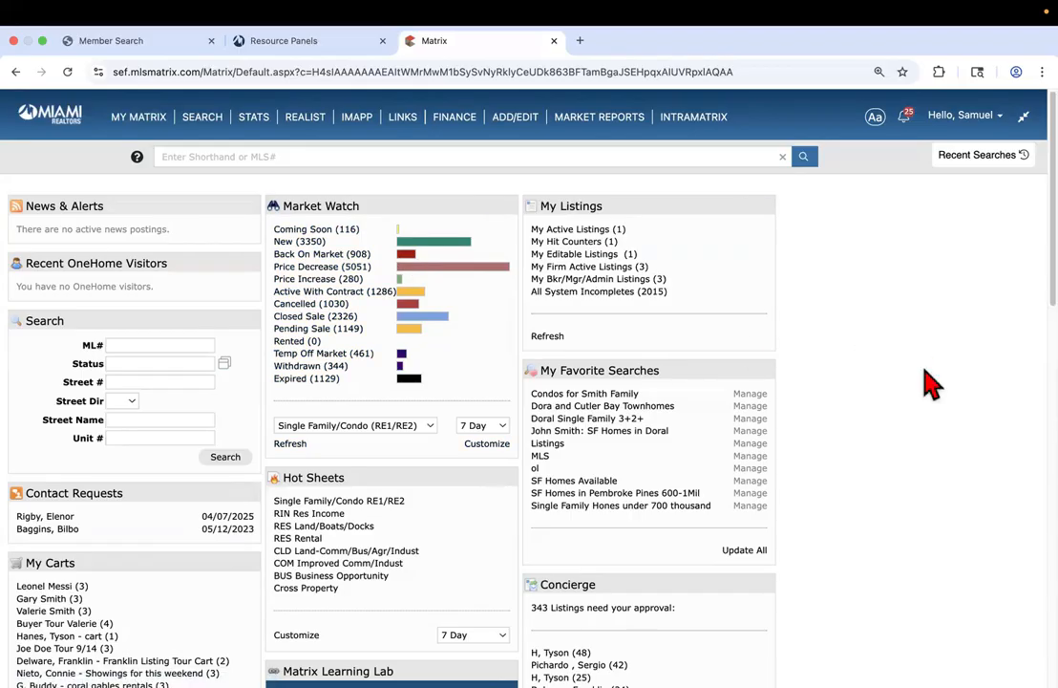
{"action": "left_click", "coordinate": [978, 122]}
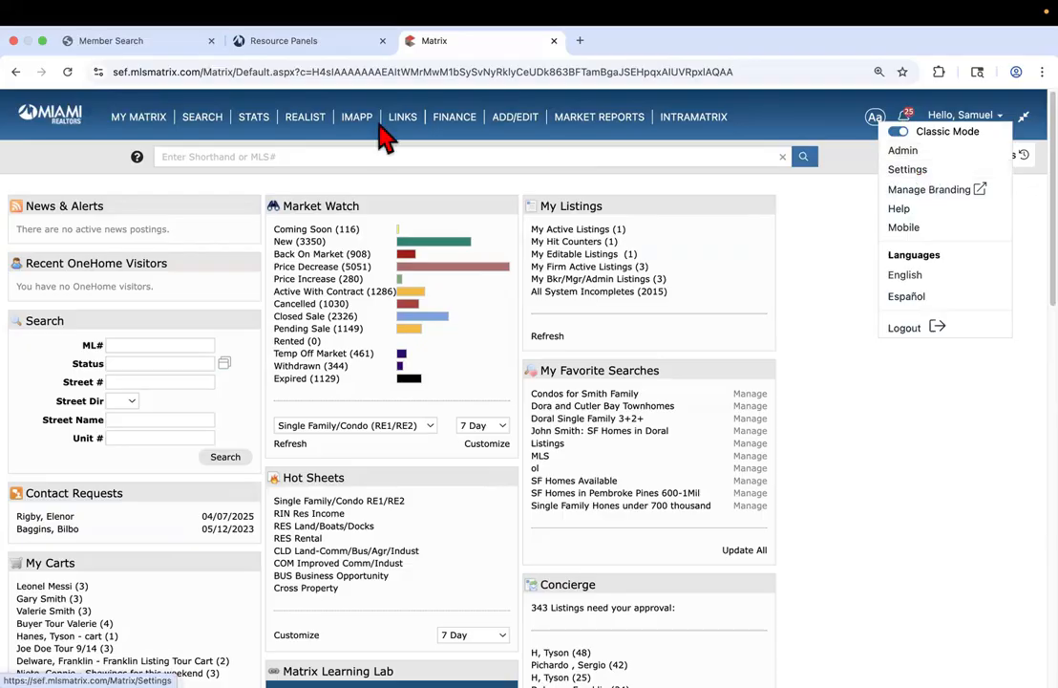
{"action": "left_click", "coordinate": [181, 40]}
Remove the Name: matrix filter from Resource Panels, then go back to the Matrix tab
{"action": "left_click", "coordinate": [284, 40]}
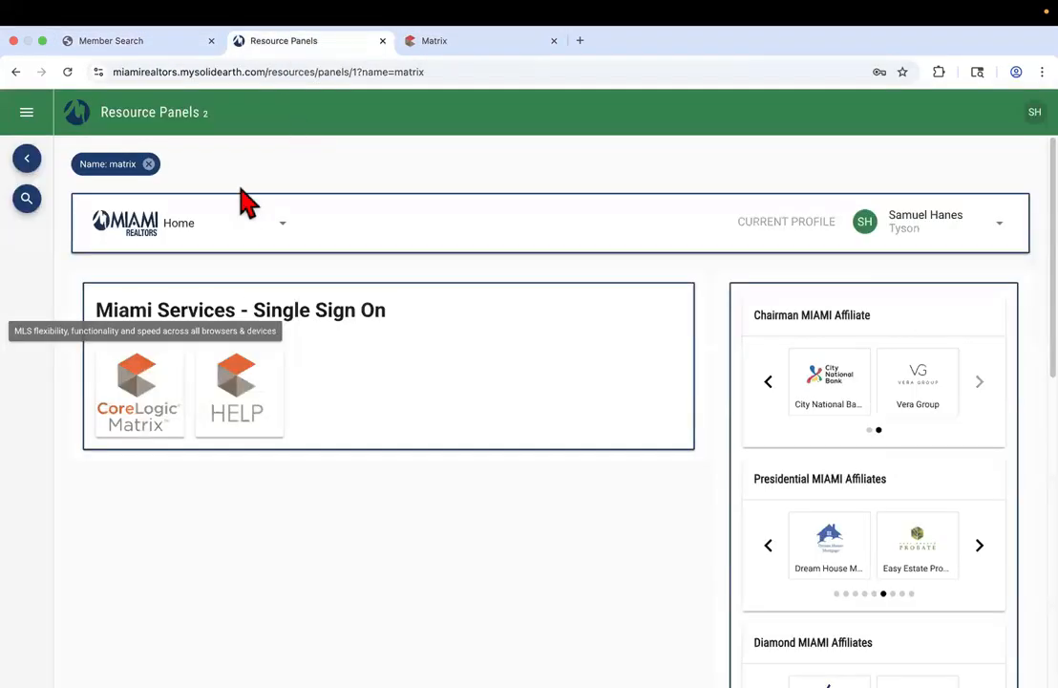
{"action": "left_click", "coordinate": [146, 163]}
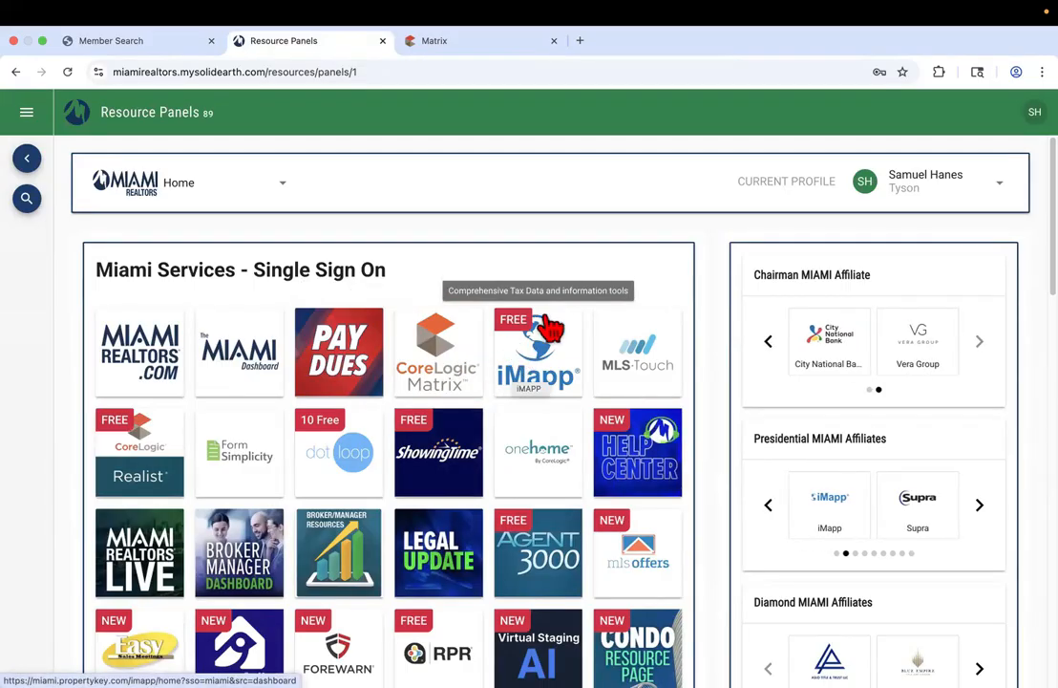
{"action": "left_click", "coordinate": [475, 43]}
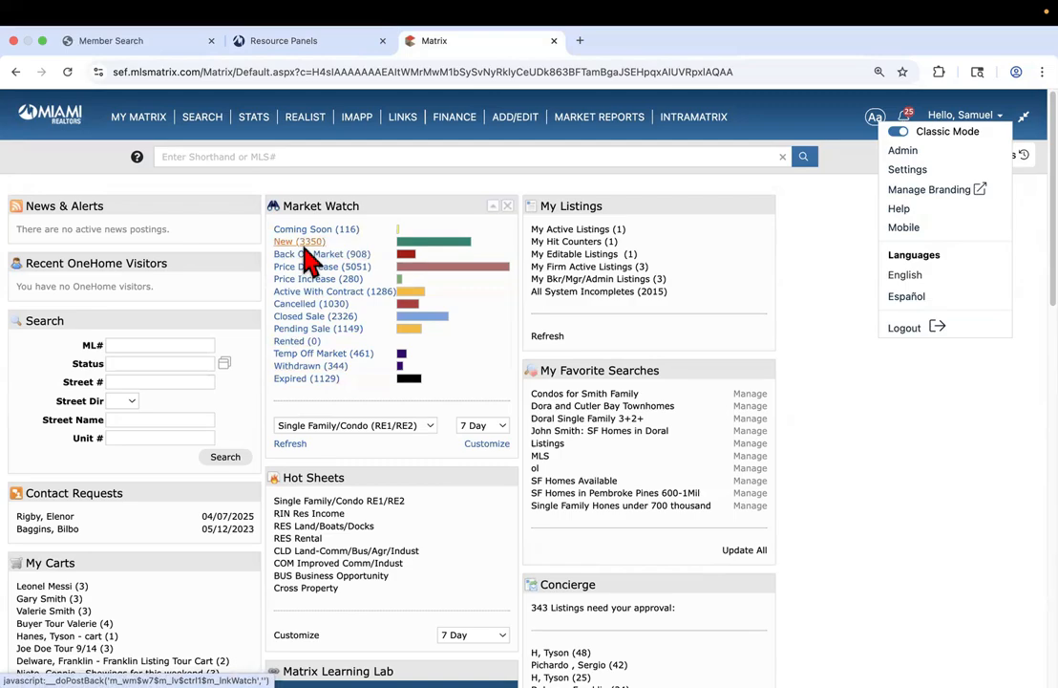
Turn off Classic Mode and switch to the new Dashboard
{"action": "scroll", "coordinate": [378, 437], "scroll_direction": "down", "scroll_amount": 5}
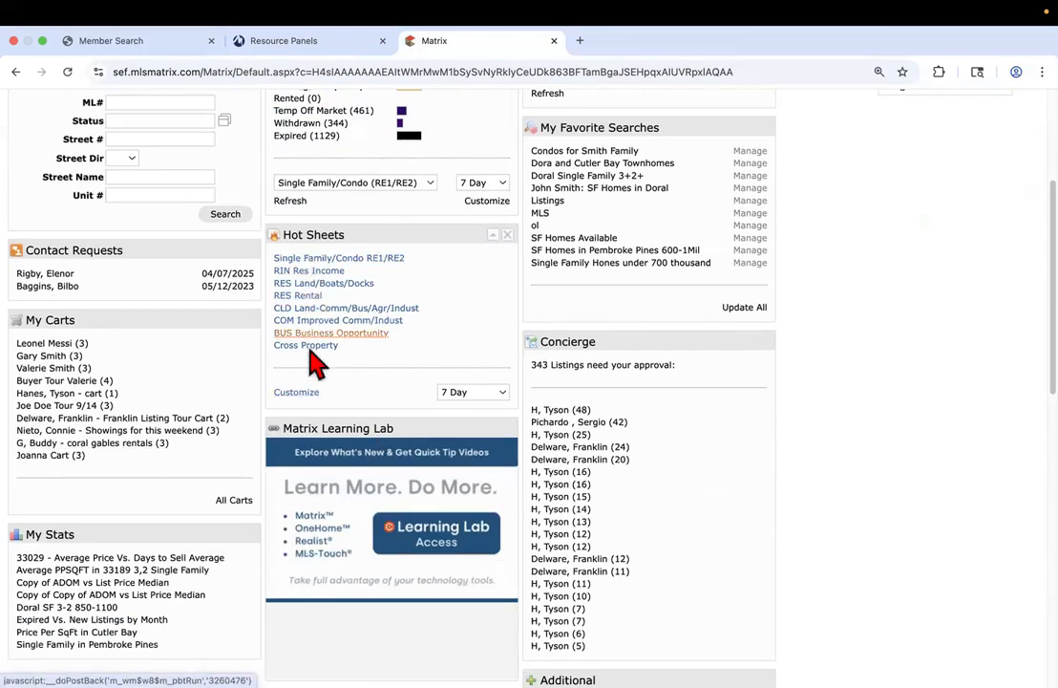
{"action": "scroll", "coordinate": [425, 389], "scroll_direction": "up", "scroll_amount": 5}
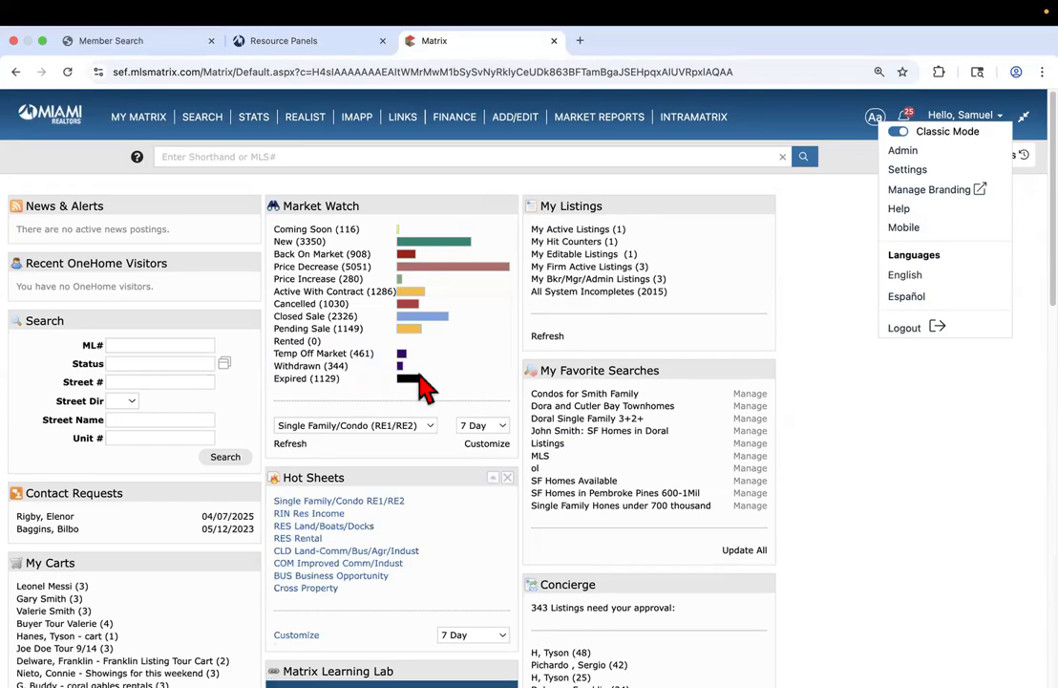
{"action": "left_click", "coordinate": [903, 134]}
{"action": "left_click", "coordinate": [696, 276]}
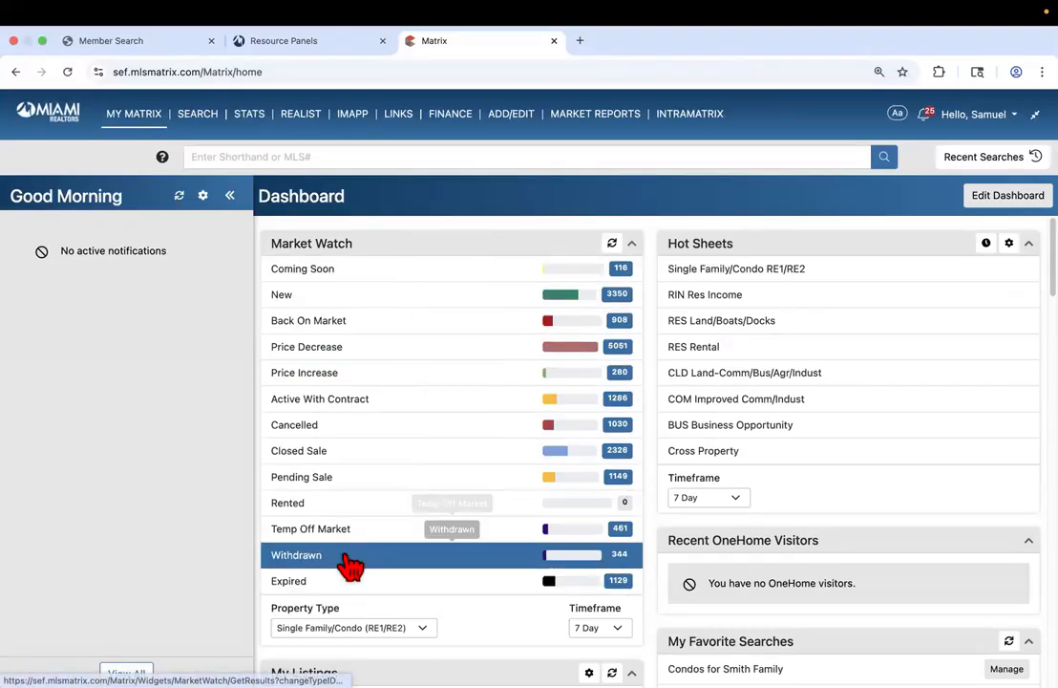
Look over the Market Watch, My Listings and Favorite Searches panels, then turn Classic Mode back on
{"action": "scroll", "coordinate": [467, 495], "scroll_direction": "down", "scroll_amount": 3}
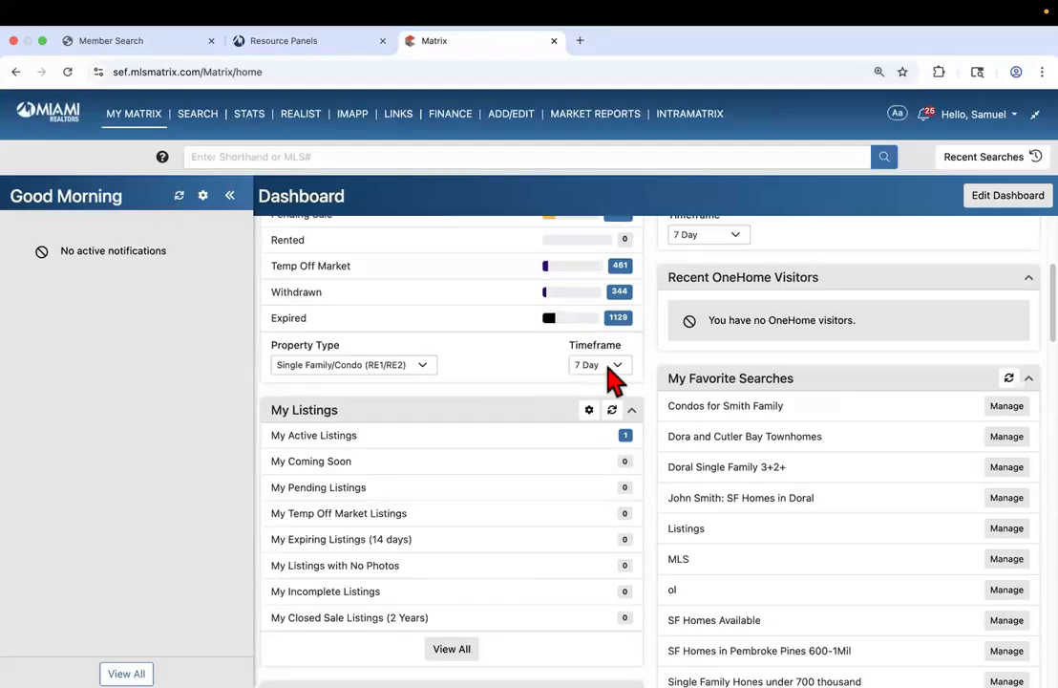
{"action": "scroll", "coordinate": [572, 378], "scroll_direction": "down", "scroll_amount": 1}
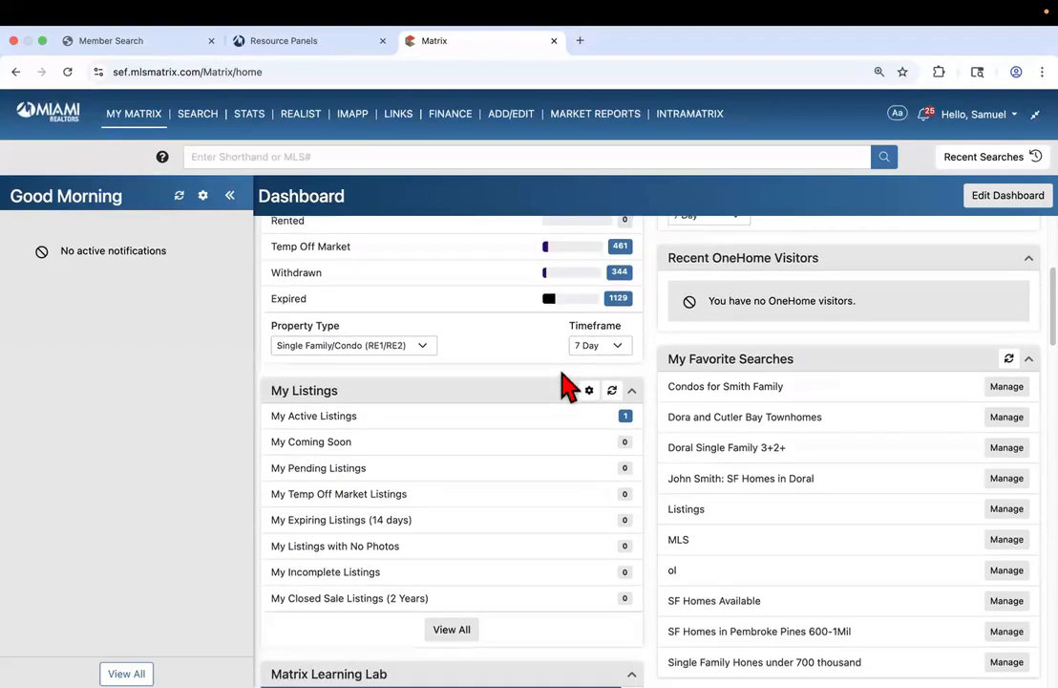
{"action": "scroll", "coordinate": [539, 460], "scroll_direction": "down", "scroll_amount": 2}
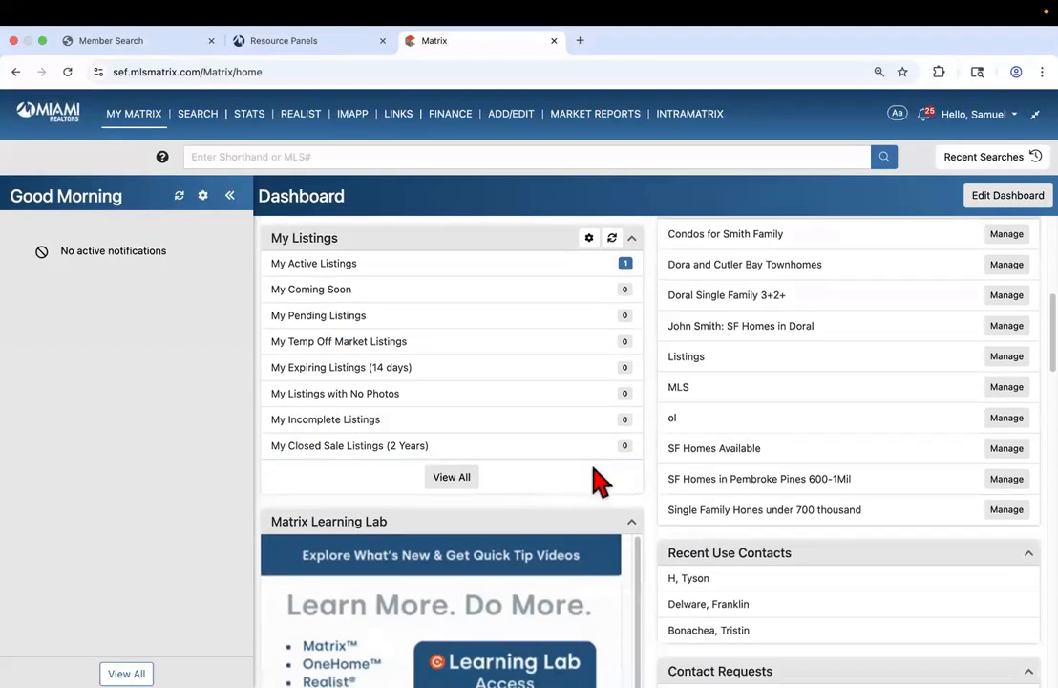
{"action": "scroll", "coordinate": [571, 315], "scroll_direction": "up", "scroll_amount": 3}
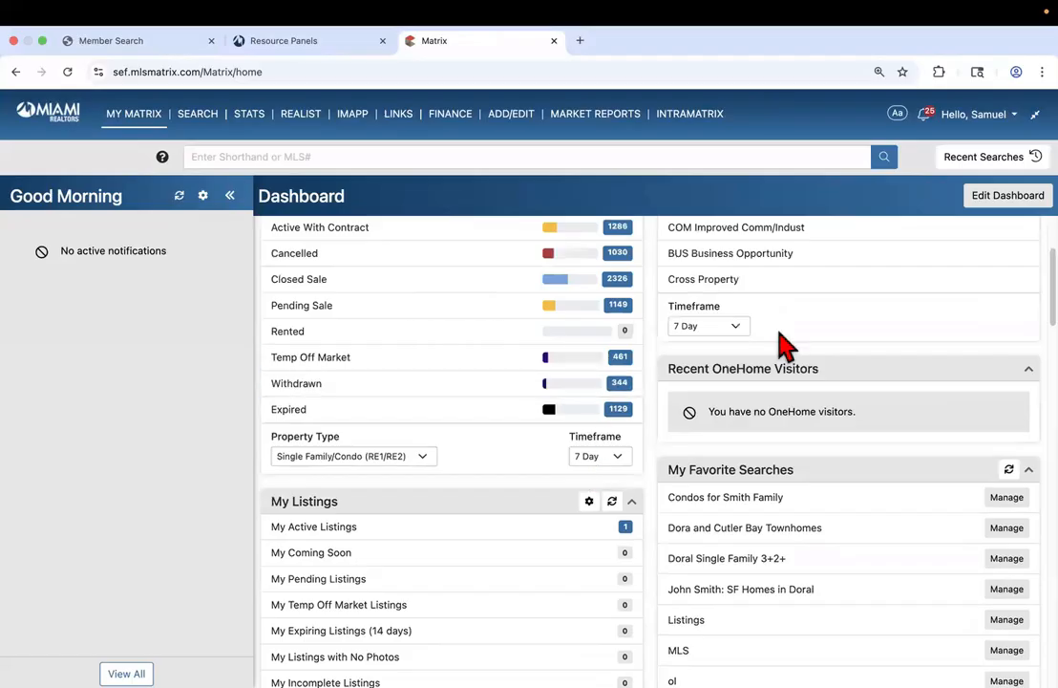
{"action": "scroll", "coordinate": [860, 315], "scroll_direction": "up", "scroll_amount": 2}
{"action": "left_click", "coordinate": [951, 129]}
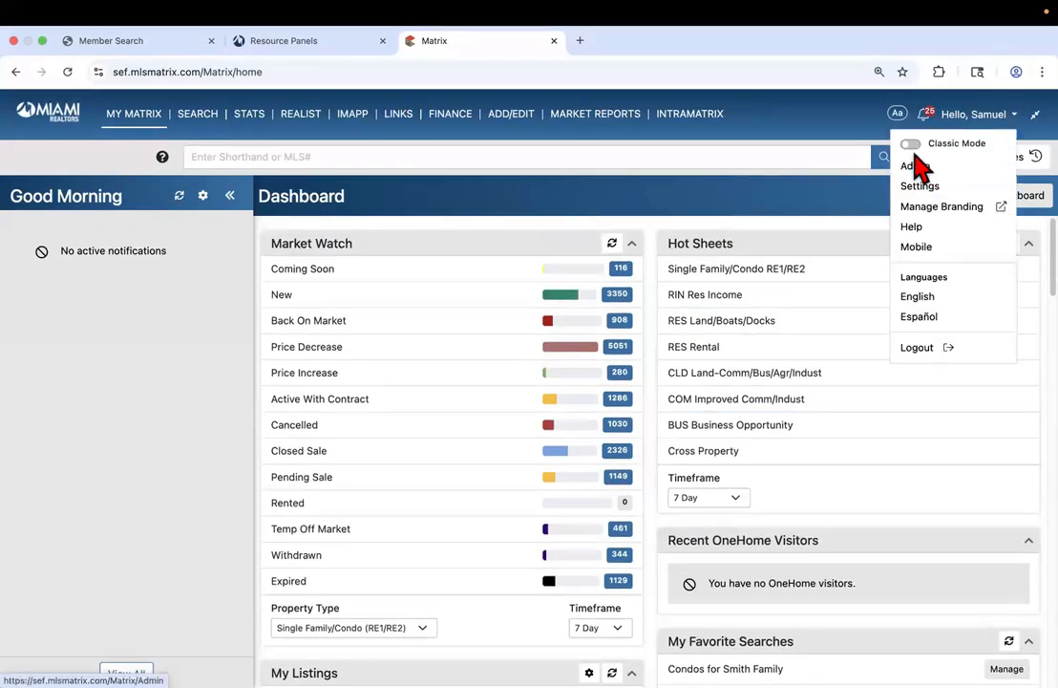
{"action": "left_click", "coordinate": [913, 146]}
{"action": "left_click", "coordinate": [670, 239]}
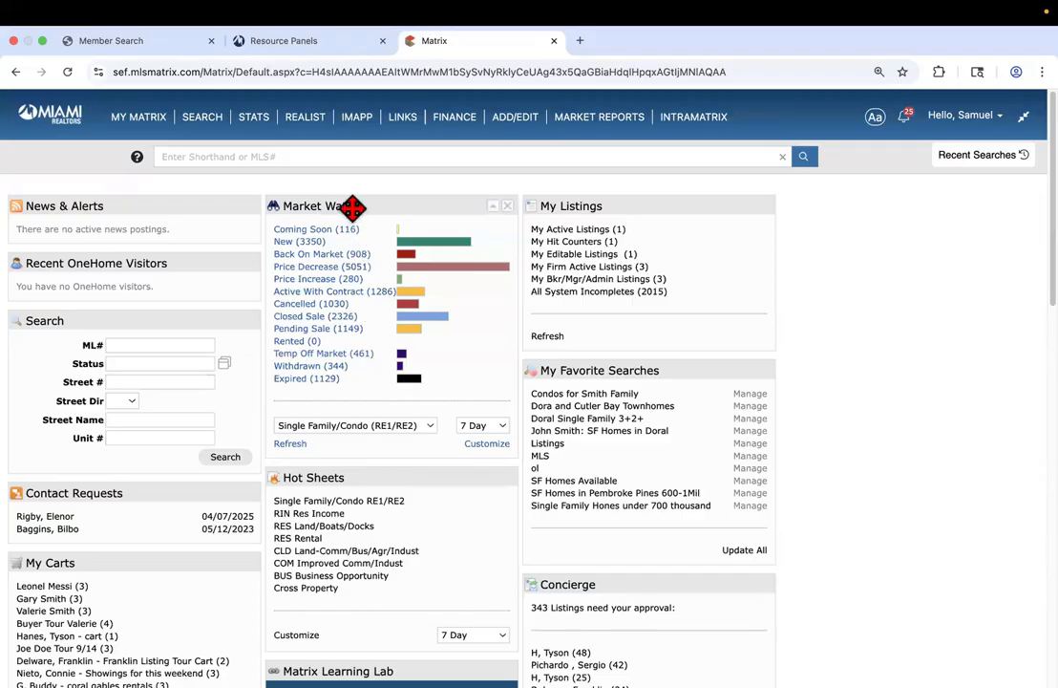
{"action": "left_click", "coordinate": [475, 428]}
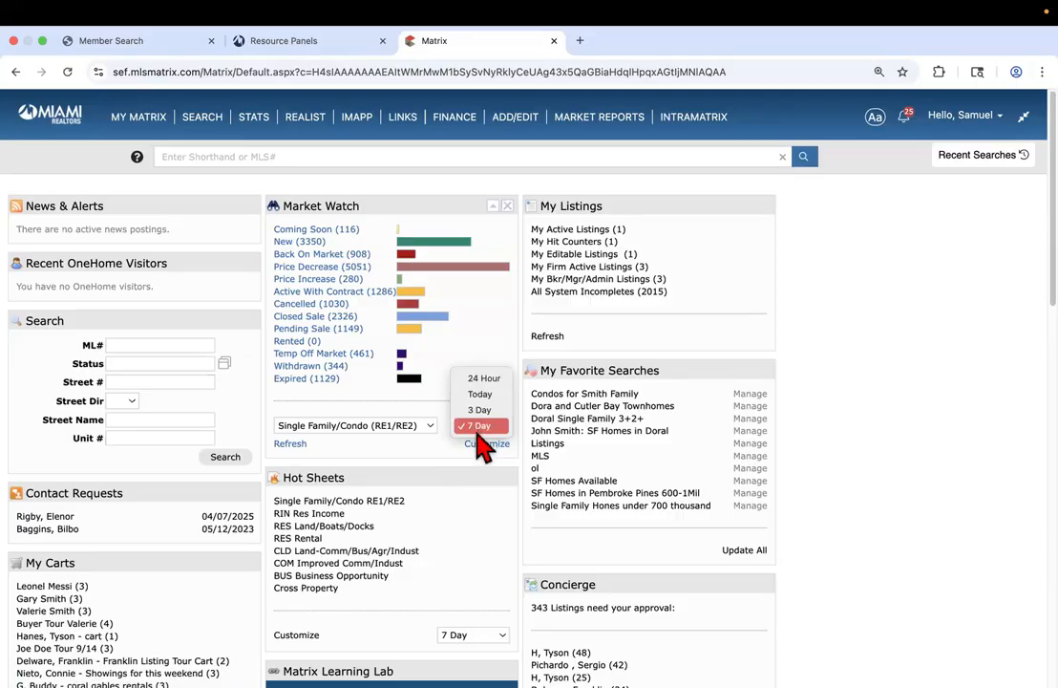
{"action": "left_click", "coordinate": [439, 535]}
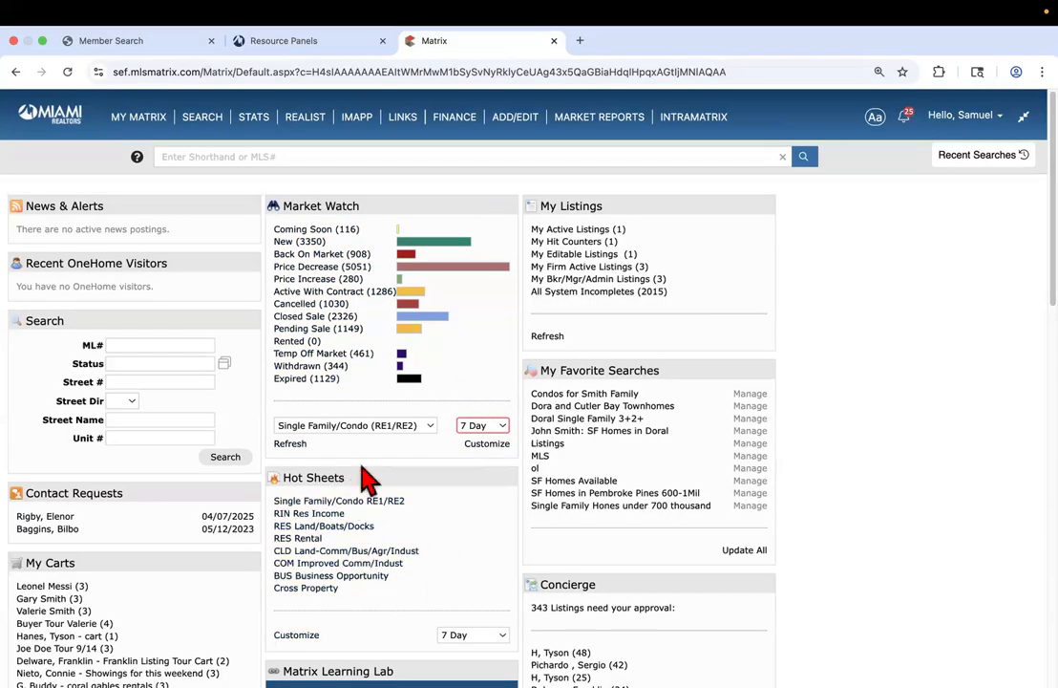
{"action": "scroll", "coordinate": [368, 478], "scroll_direction": "down", "scroll_amount": 1}
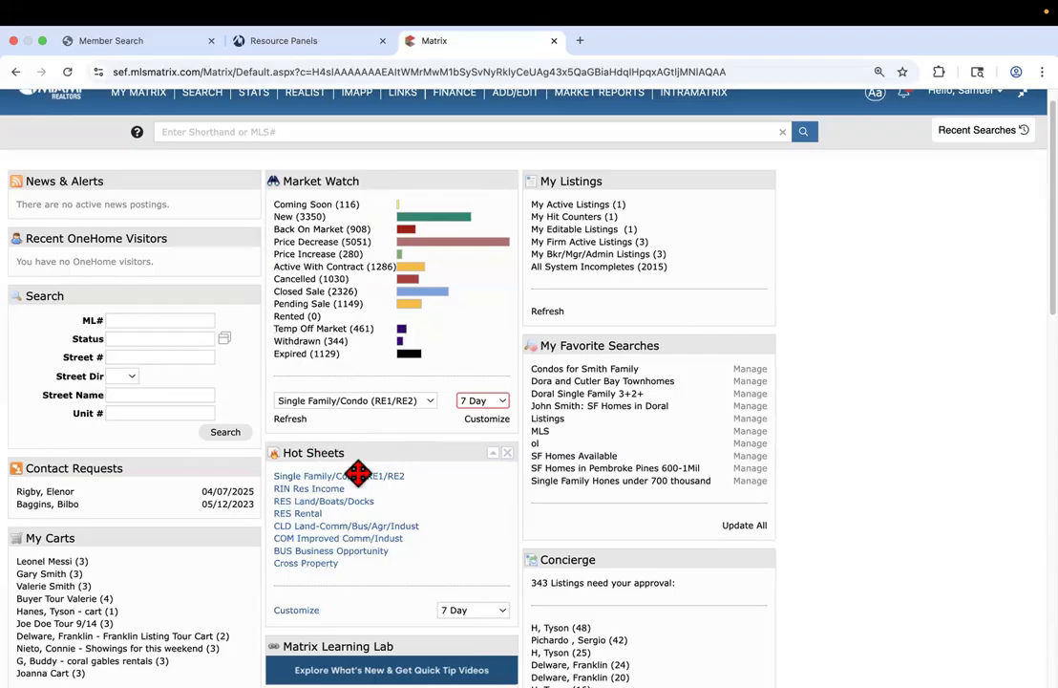
{"action": "left_click", "coordinate": [465, 612]}
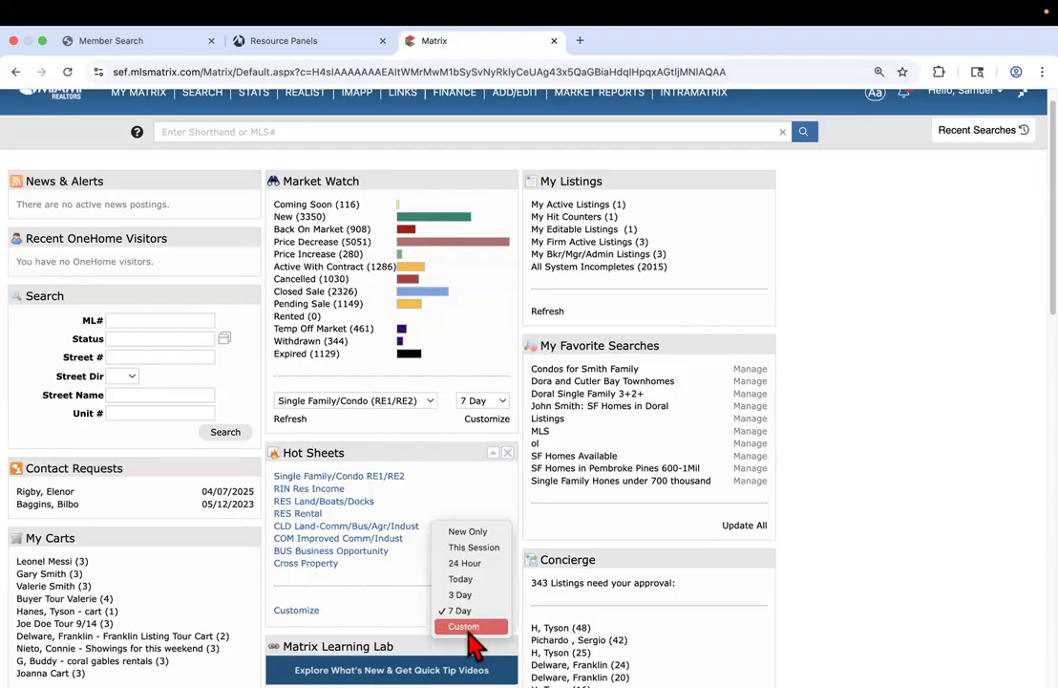
{"action": "left_click", "coordinate": [471, 628]}
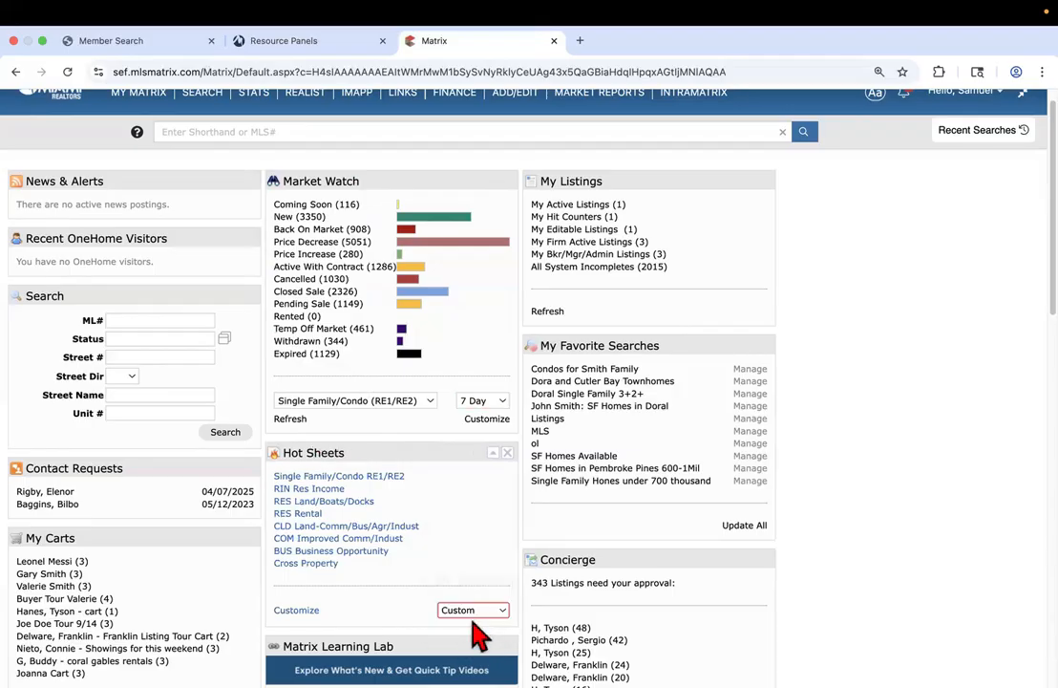
{"action": "left_click", "coordinate": [304, 611]}
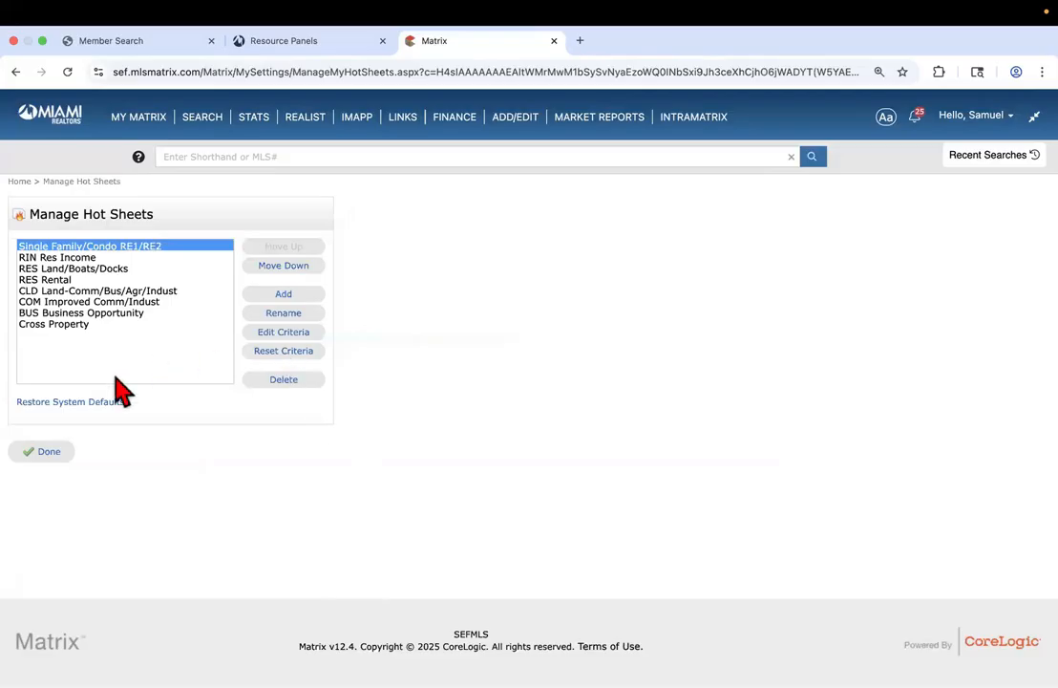
{"action": "left_click", "coordinate": [48, 453]}
{"action": "left_click", "coordinate": [482, 639]}
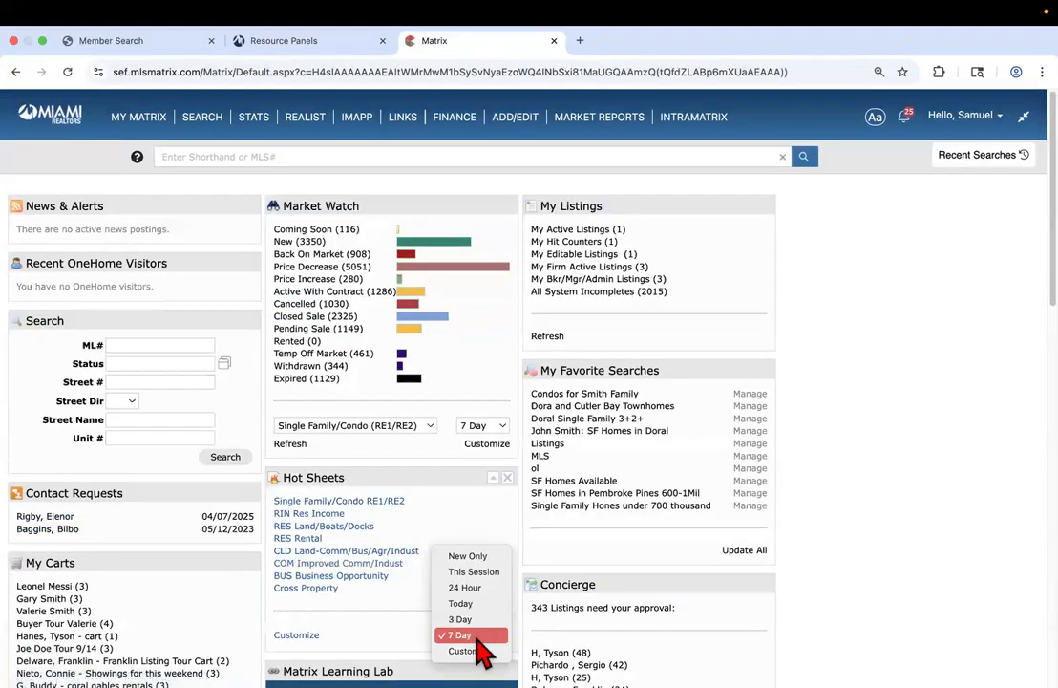
{"action": "left_click", "coordinate": [463, 651]}
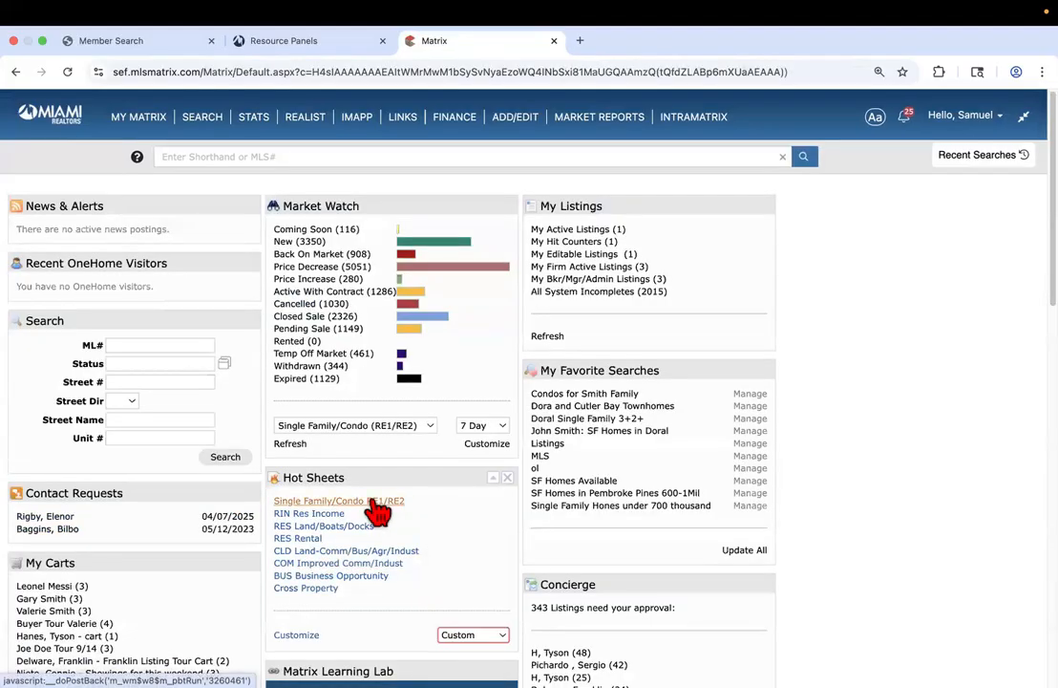
{"action": "left_click", "coordinate": [376, 505]}
{"action": "left_click", "coordinate": [307, 286]}
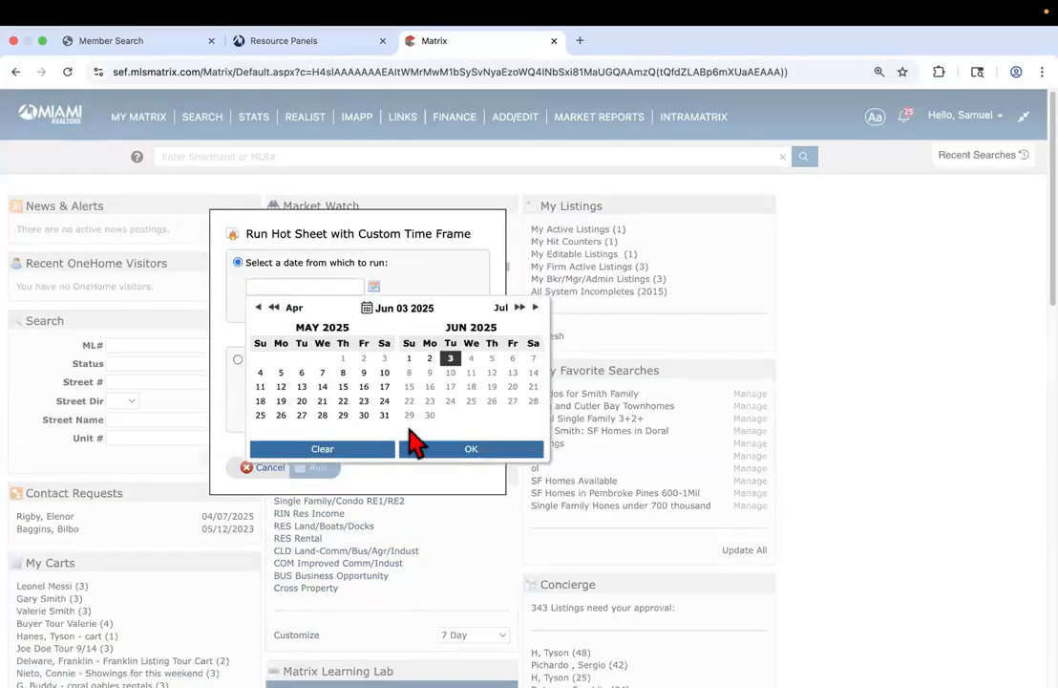
{"action": "left_click", "coordinate": [468, 449]}
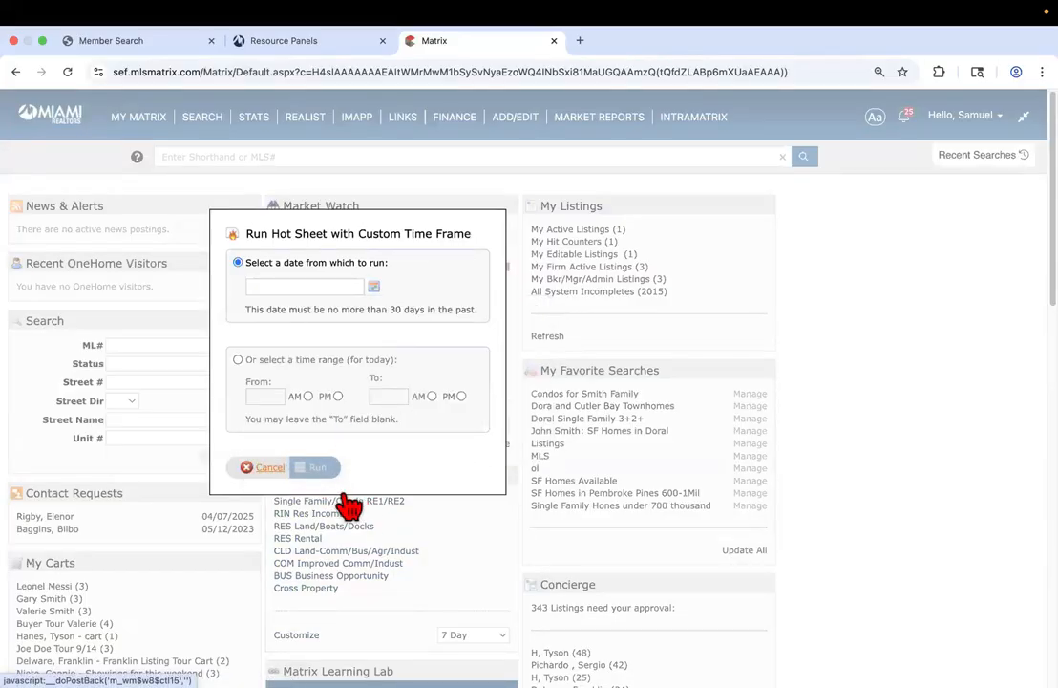
{"action": "left_click", "coordinate": [256, 468]}
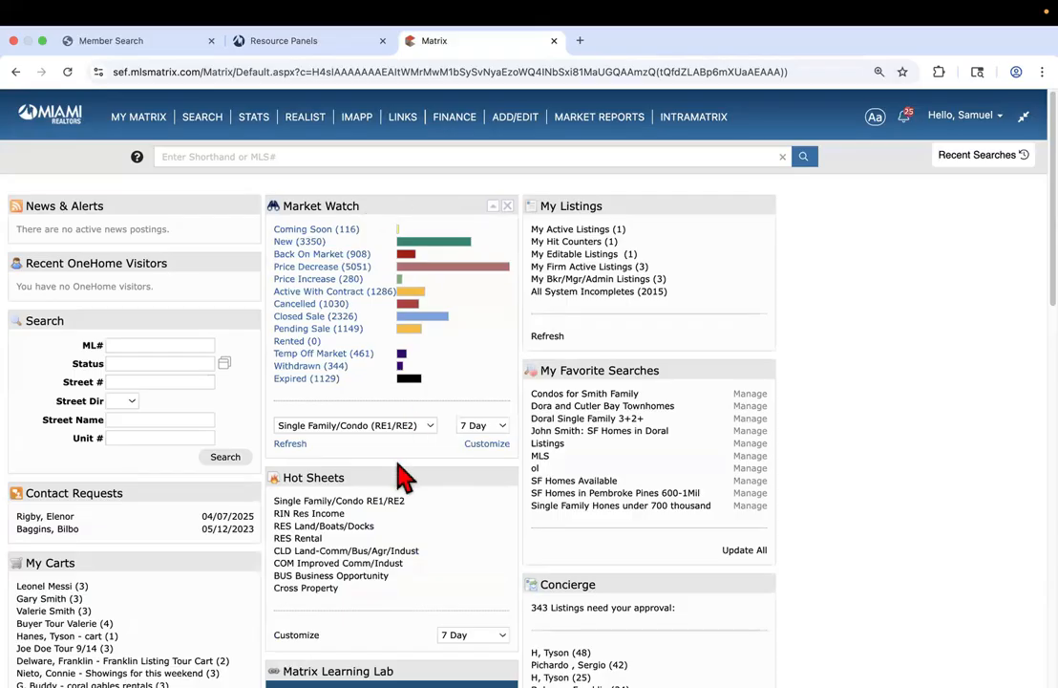
Drag the Market Watch panel into the left column's Additional section and expand it to show Market Watch
{"action": "left_click_drag", "start_coordinate": [413, 210], "coordinate": [336, 482]}
{"action": "left_click_drag", "start_coordinate": [358, 597], "coordinate": [43, 437]}
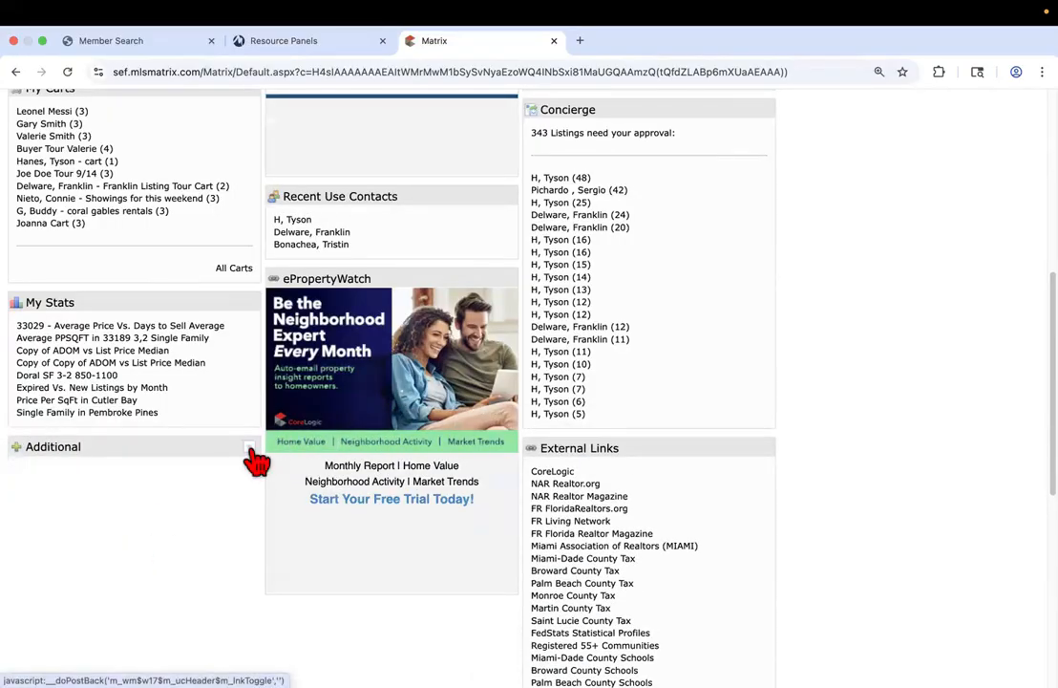
{"action": "scroll", "coordinate": [256, 465], "scroll_direction": "up", "scroll_amount": 3}
{"action": "scroll", "coordinate": [287, 382], "scroll_direction": "up", "scroll_amount": 3}
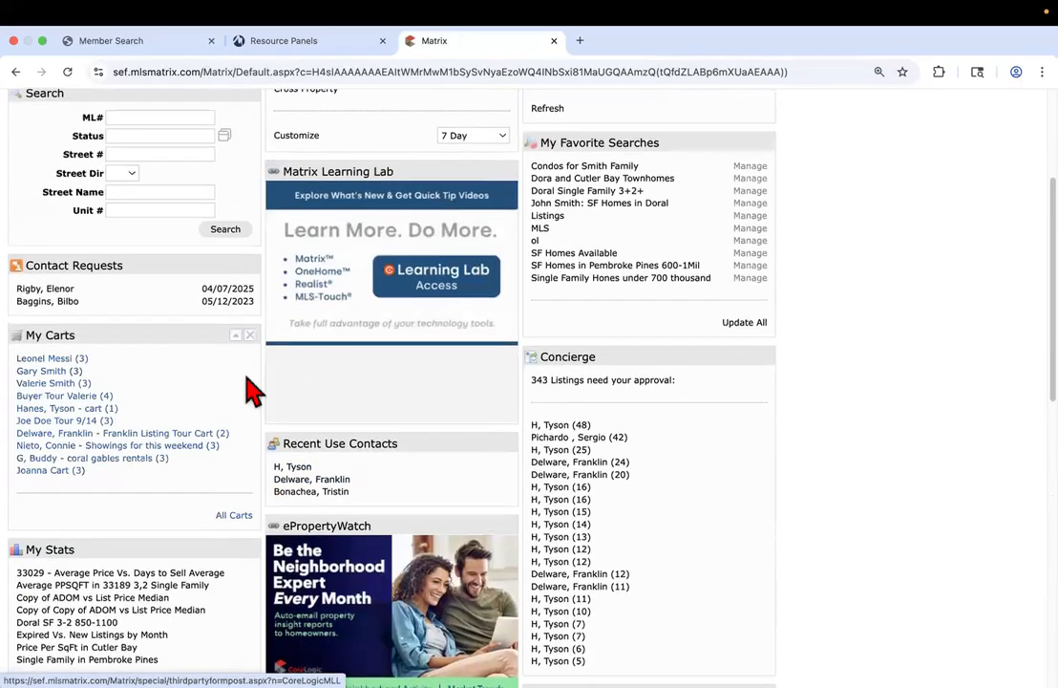
{"action": "scroll", "coordinate": [249, 385], "scroll_direction": "down", "scroll_amount": 3}
{"action": "scroll", "coordinate": [248, 449], "scroll_direction": "up", "scroll_amount": 8}
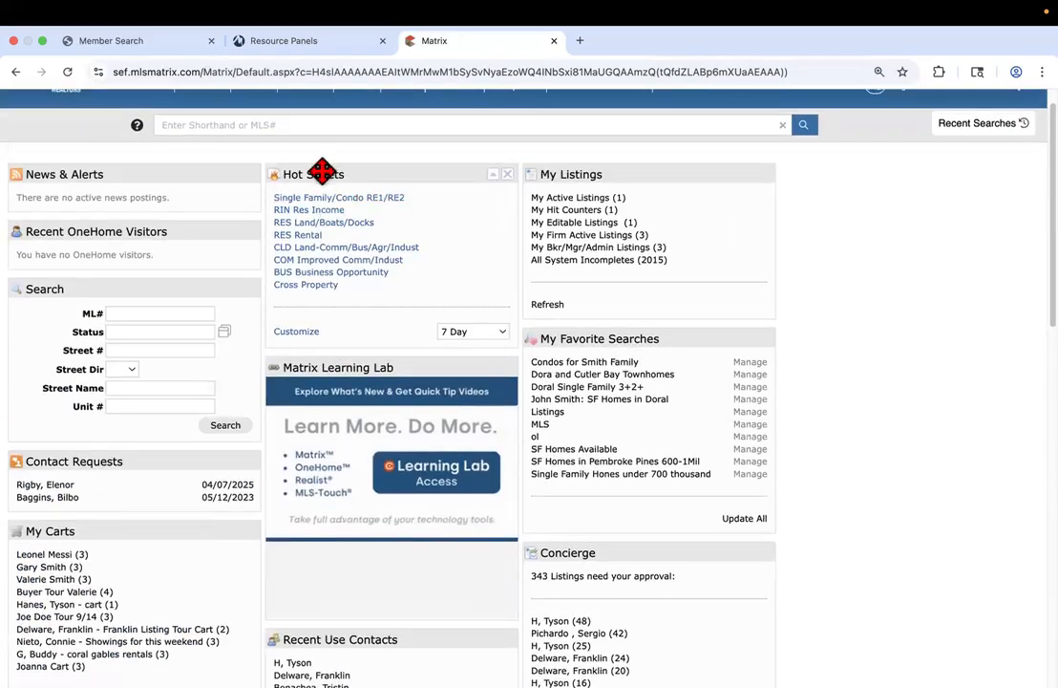
{"action": "scroll", "coordinate": [239, 468], "scroll_direction": "down", "scroll_amount": 5}
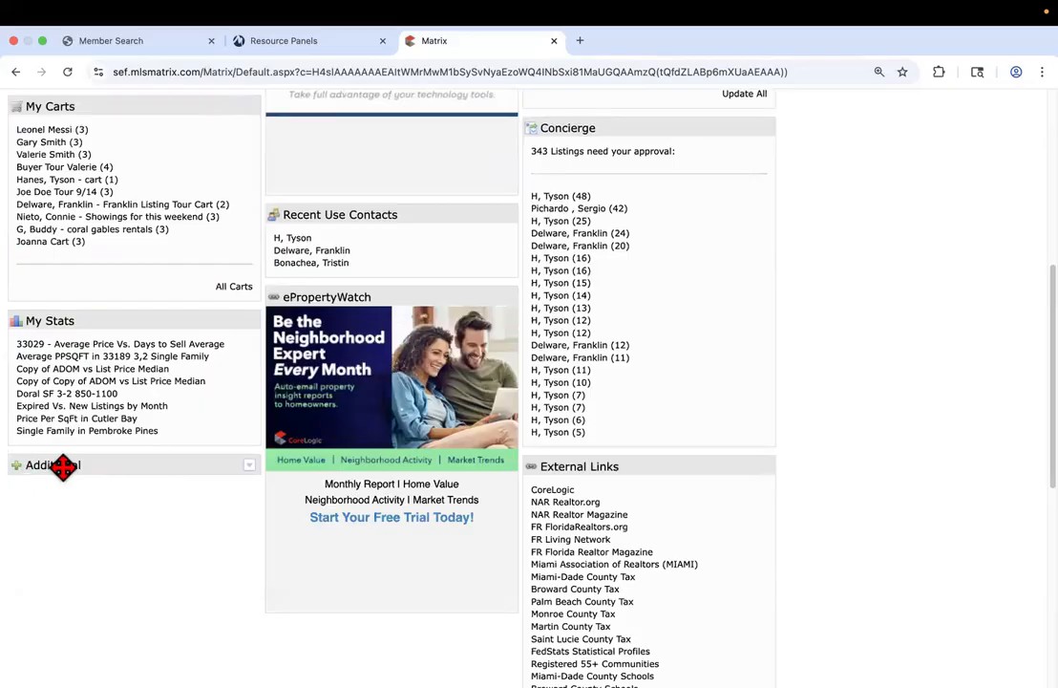
{"action": "left_click_drag", "start_coordinate": [43, 465], "coordinate": [153, 473]}
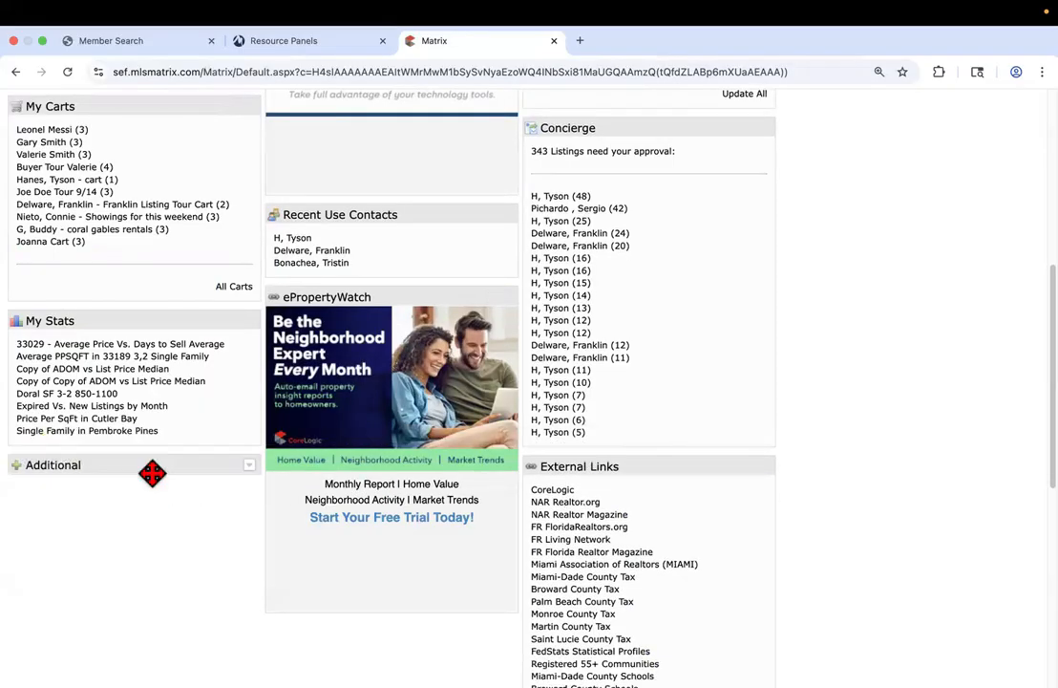
{"action": "left_click", "coordinate": [250, 467]}
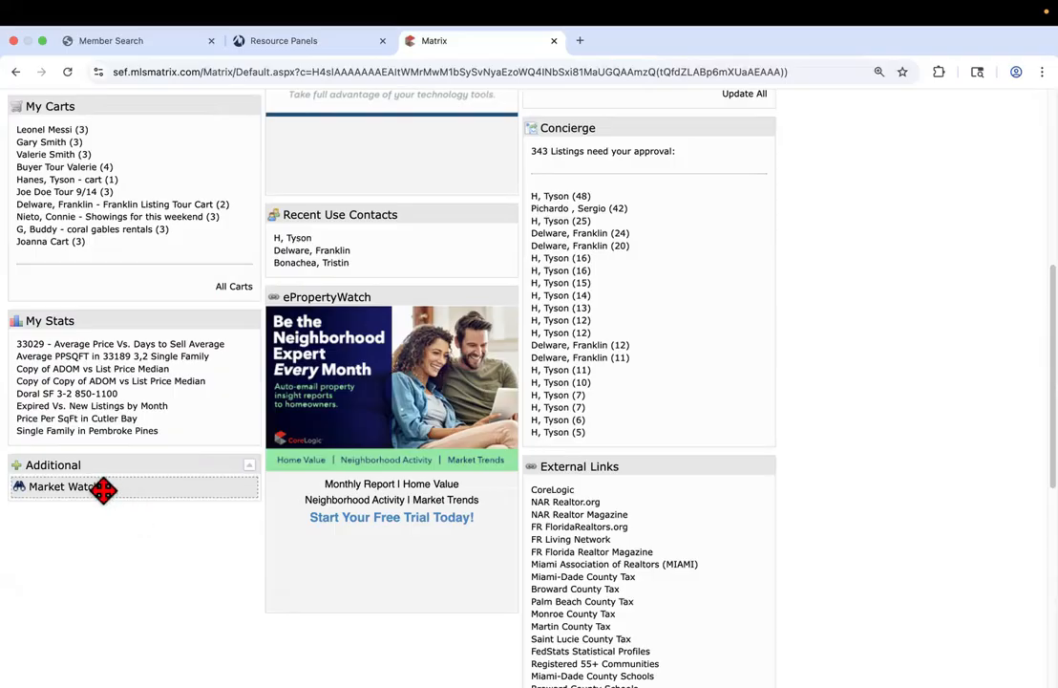
Drag Market Watch from the Additional panel to the top of the middle column, above Hot Sheets
{"action": "left_click_drag", "start_coordinate": [103, 489], "coordinate": [371, 227]}
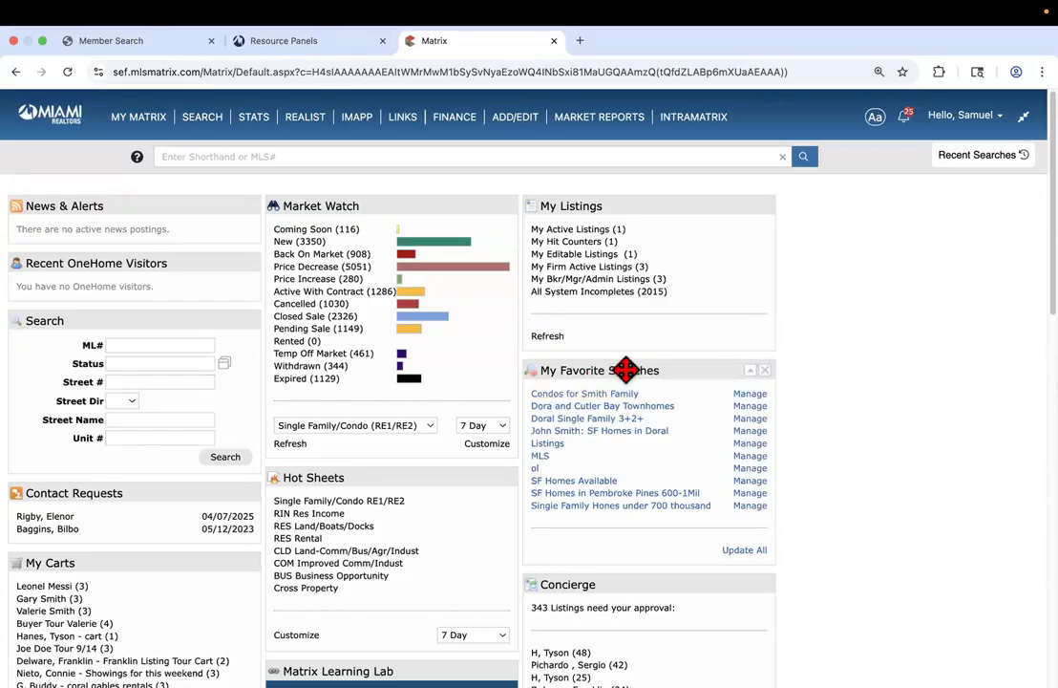
{"action": "scroll", "coordinate": [625, 370], "scroll_direction": "down", "scroll_amount": 3}
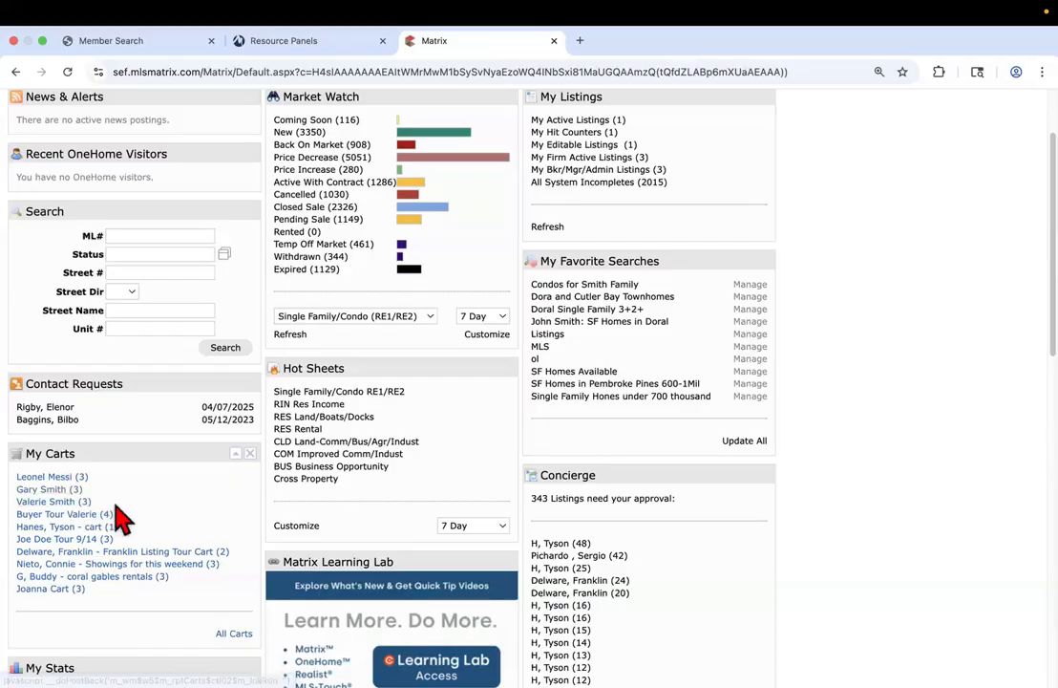
{"action": "scroll", "coordinate": [161, 534], "scroll_direction": "up", "scroll_amount": 1}
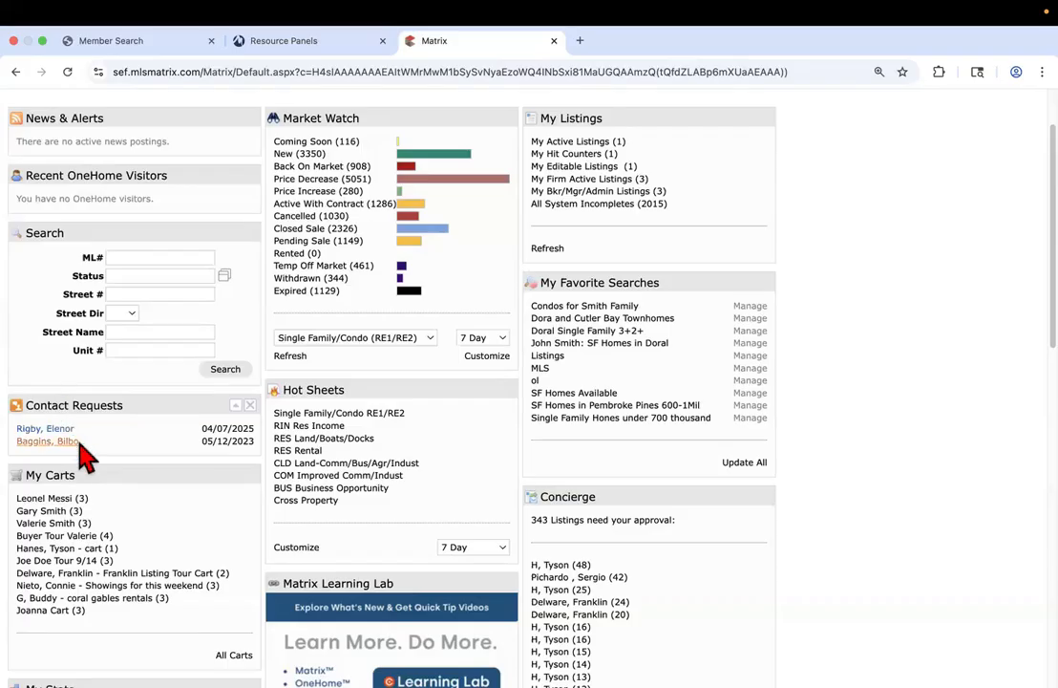
{"action": "scroll", "coordinate": [107, 435], "scroll_direction": "up", "scroll_amount": 2}
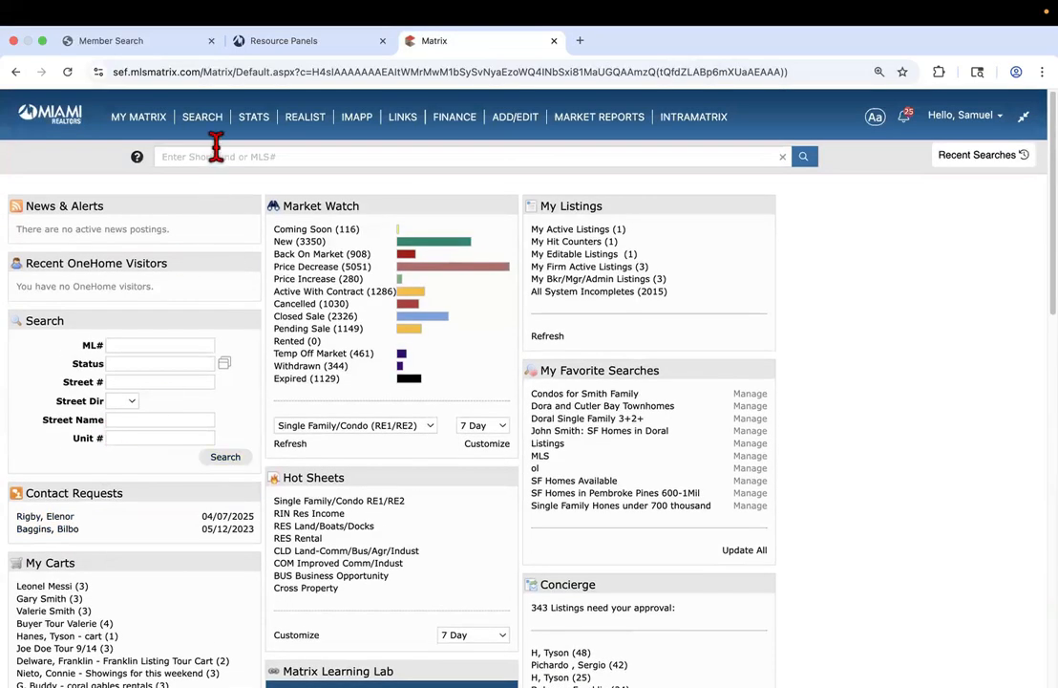
{"action": "mouse_move", "coordinate": [211, 125]}
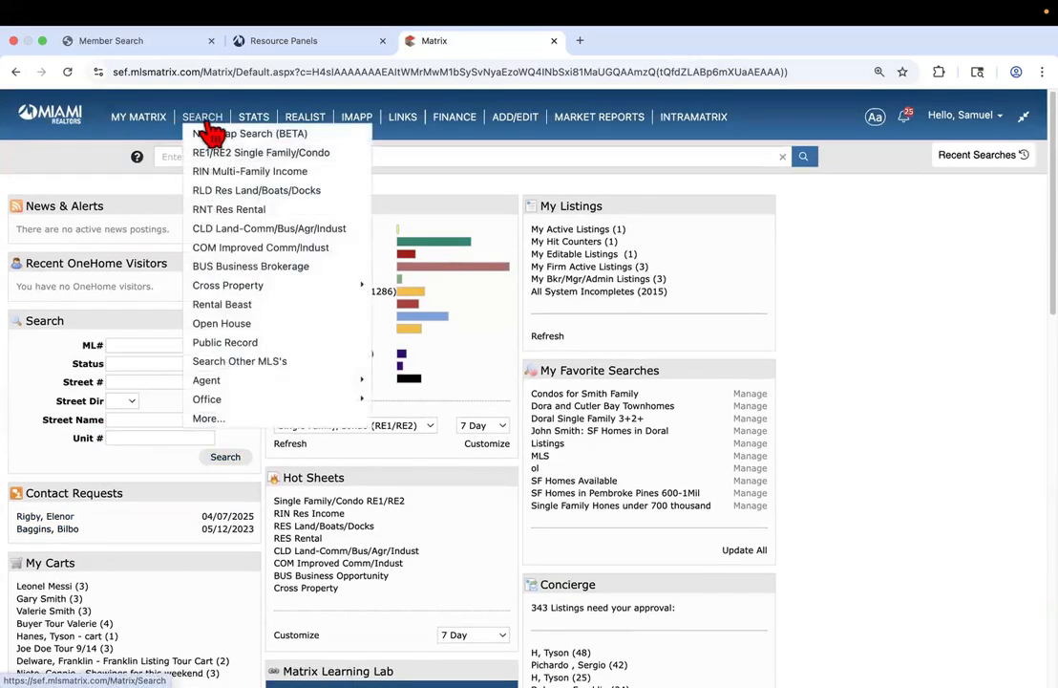
{"action": "scroll", "coordinate": [984, 541], "scroll_direction": "down", "scroll_amount": 1}
{"action": "scroll", "coordinate": [984, 541], "scroll_direction": "down", "scroll_amount": 4}
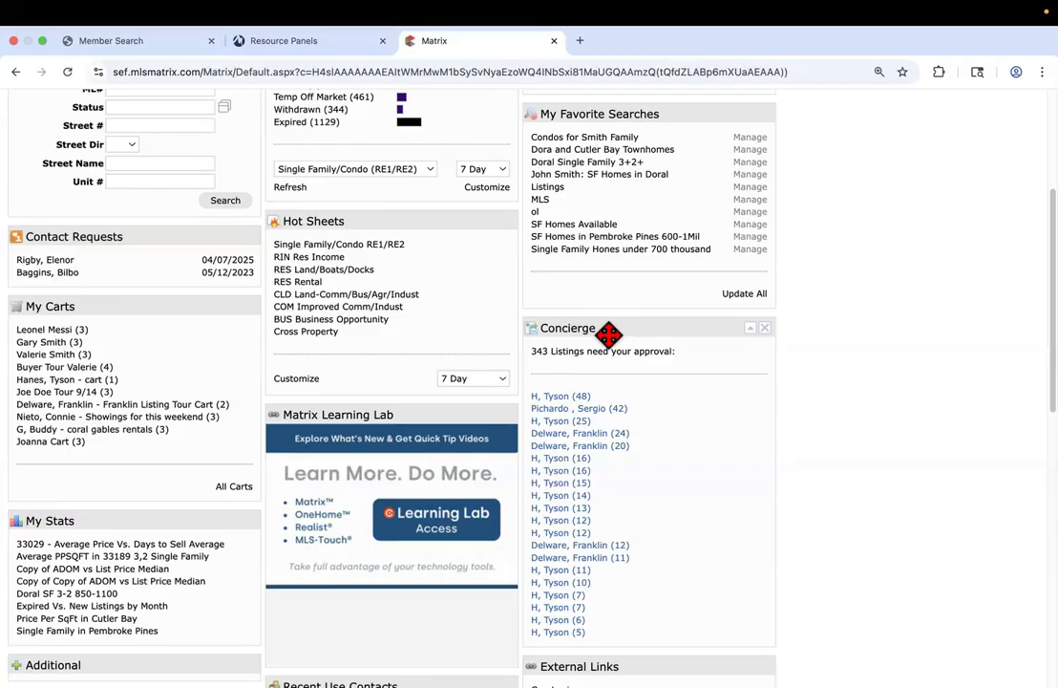
{"action": "scroll", "coordinate": [609, 333], "scroll_direction": "down", "scroll_amount": 3}
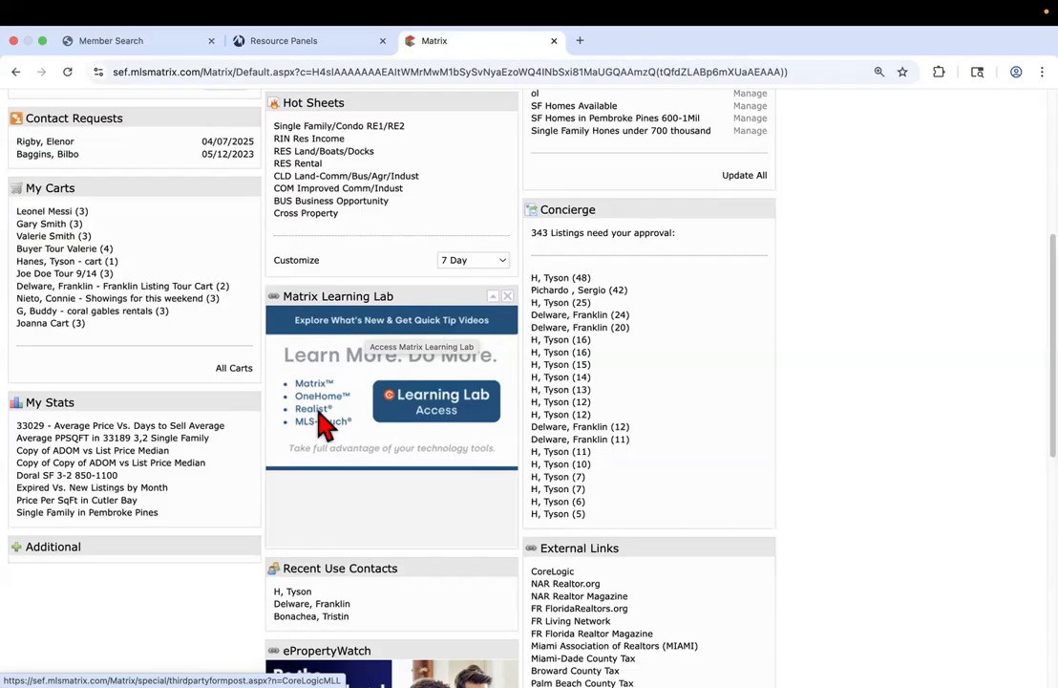
{"action": "scroll", "coordinate": [324, 420], "scroll_direction": "up", "scroll_amount": 5}
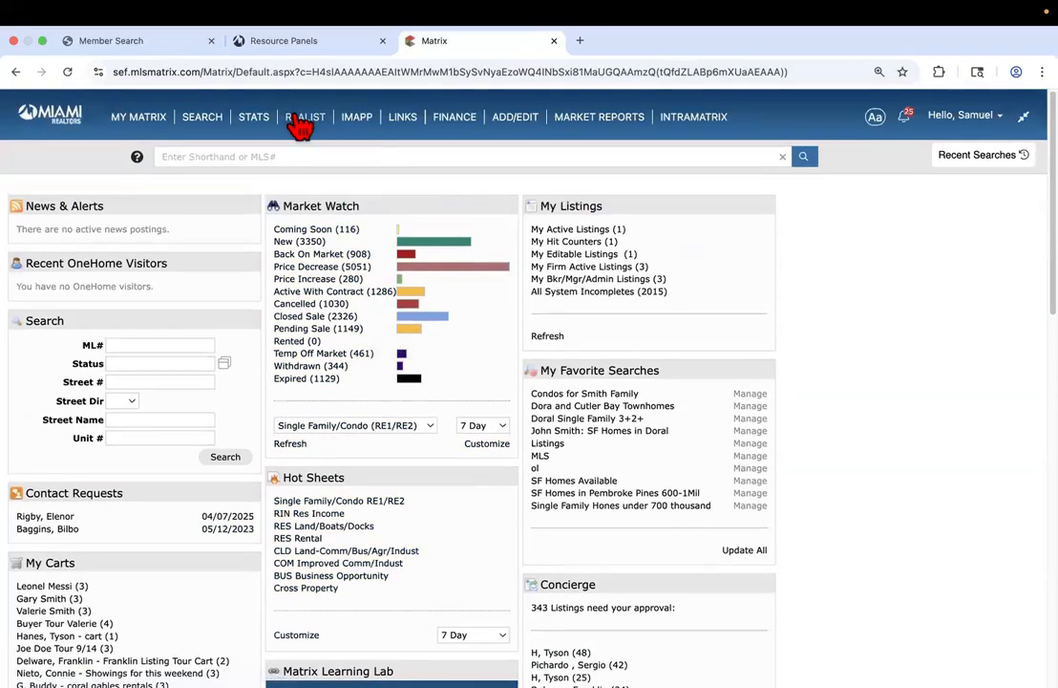
{"action": "scroll", "coordinate": [382, 437], "scroll_direction": "down", "scroll_amount": 5}
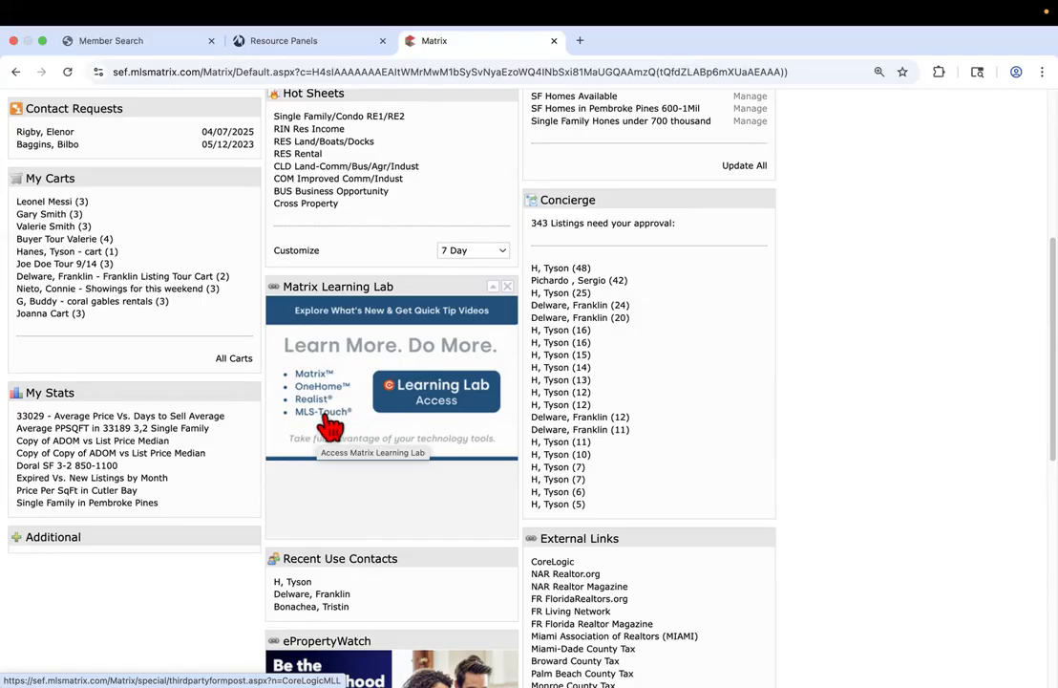
{"action": "scroll", "coordinate": [330, 427], "scroll_direction": "down", "scroll_amount": 3}
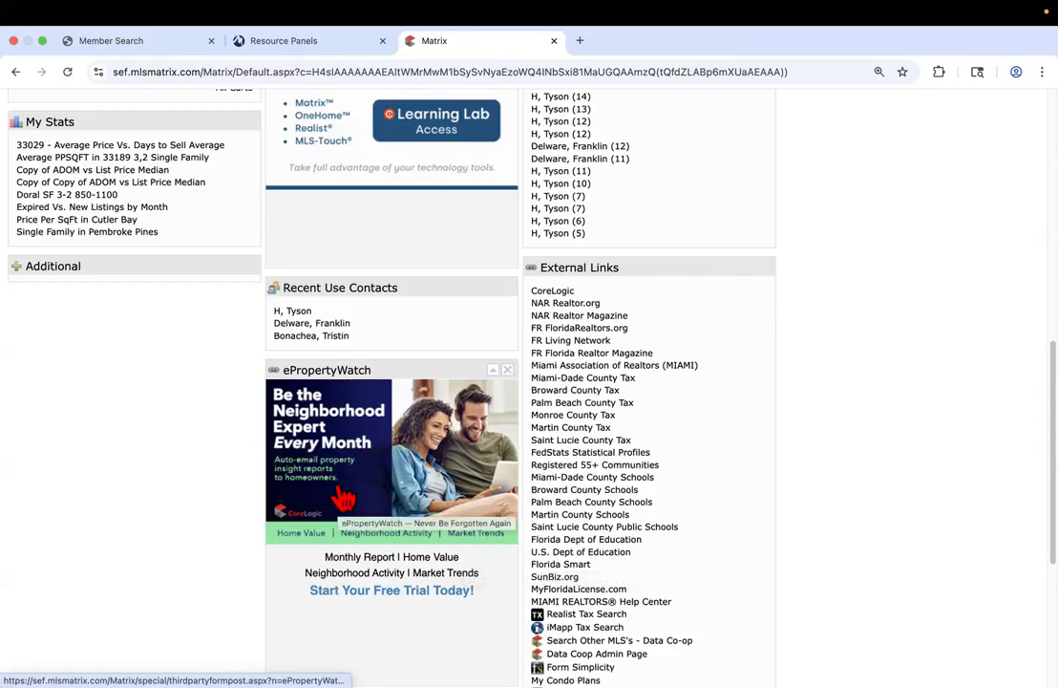
{"action": "scroll", "coordinate": [401, 477], "scroll_direction": "up", "scroll_amount": 10}
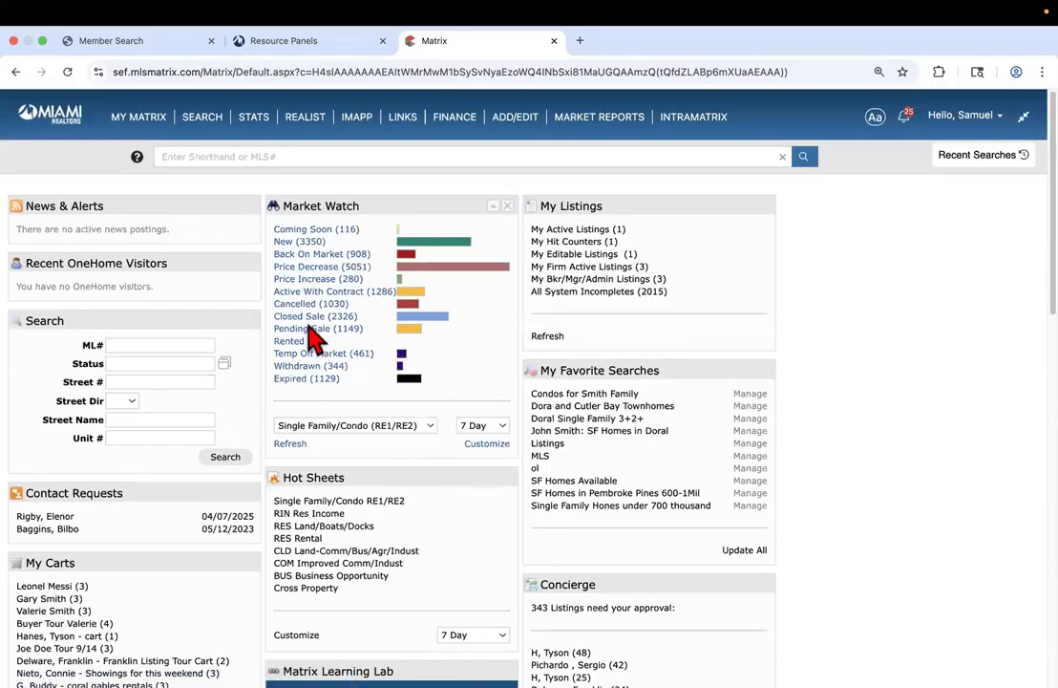
Show the MY MATRIX dropdown listing Dashboard, Contacts, Saved Searches and Carts
{"action": "mouse_move", "coordinate": [142, 129]}
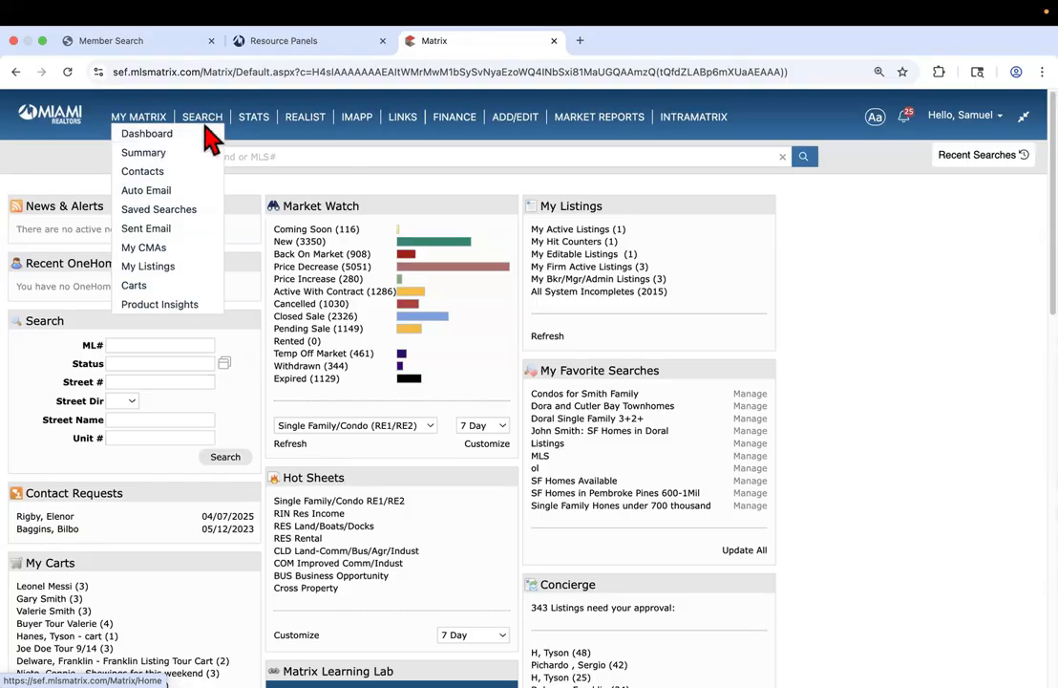
Open New Map Search (BETA) from the SEARCH menu for RE1/RE2 Single Family/Condo
{"action": "mouse_move", "coordinate": [208, 126]}
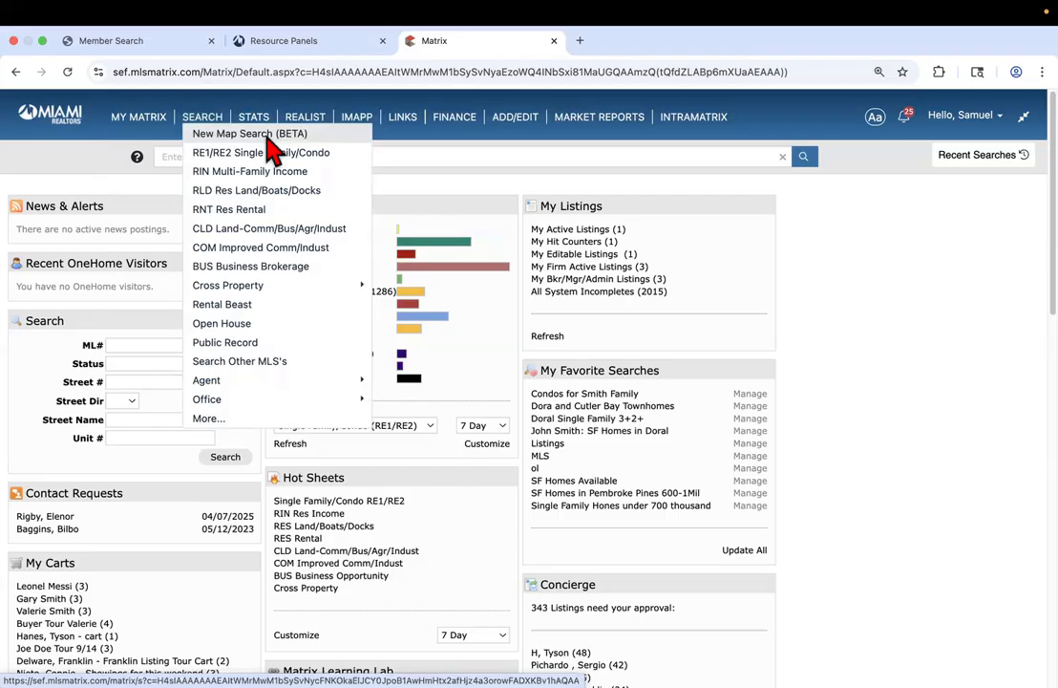
{"action": "left_click", "coordinate": [267, 136]}
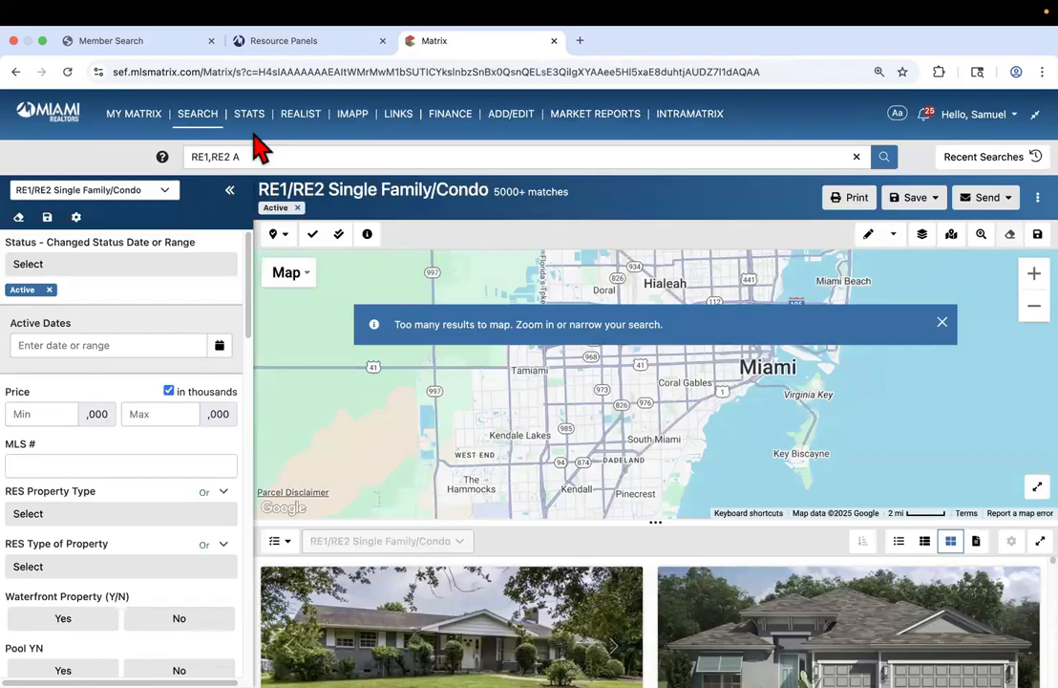
Zoom the Miami map in two levels until Active listing clusters appear around Coral Gables
{"action": "left_click", "coordinate": [198, 115]}
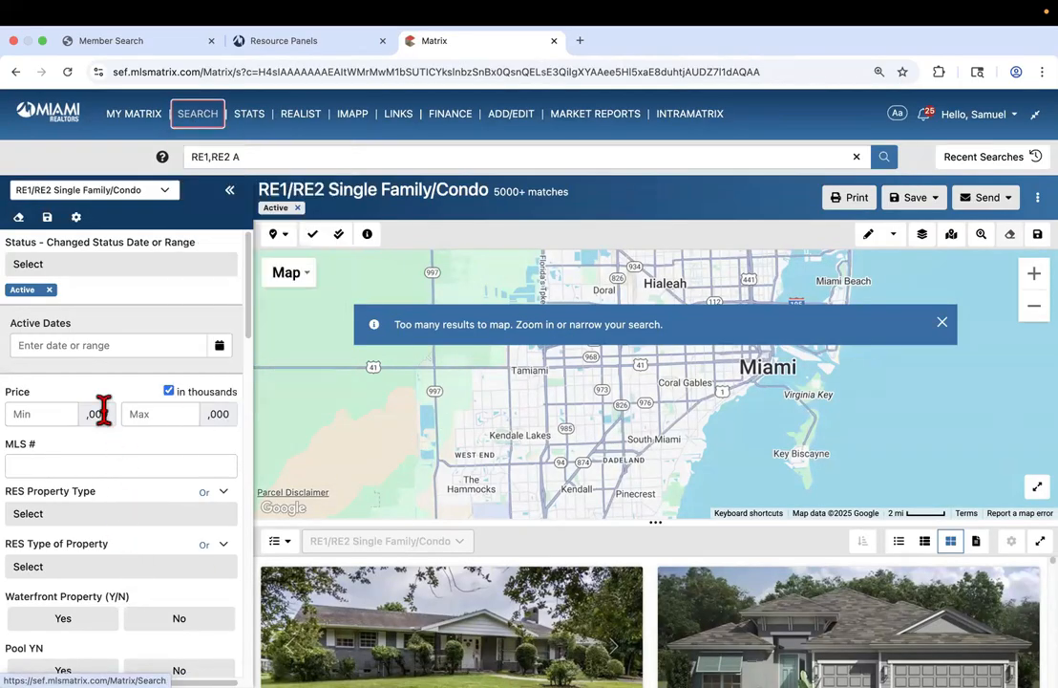
{"action": "left_click", "coordinate": [1035, 273]}
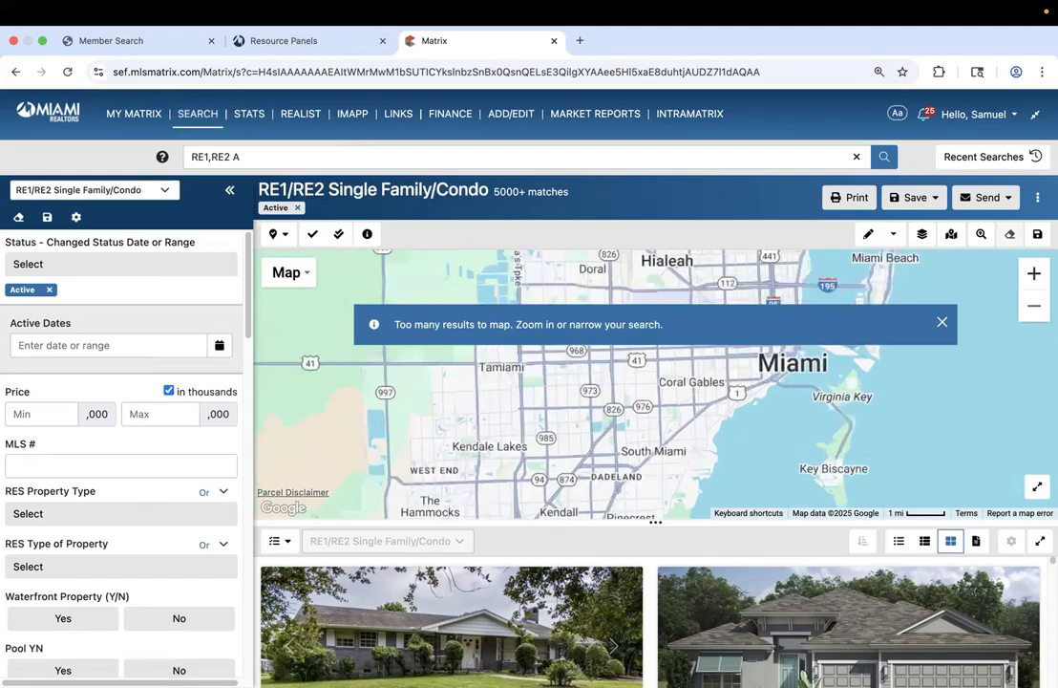
{"action": "left_click", "coordinate": [1035, 273]}
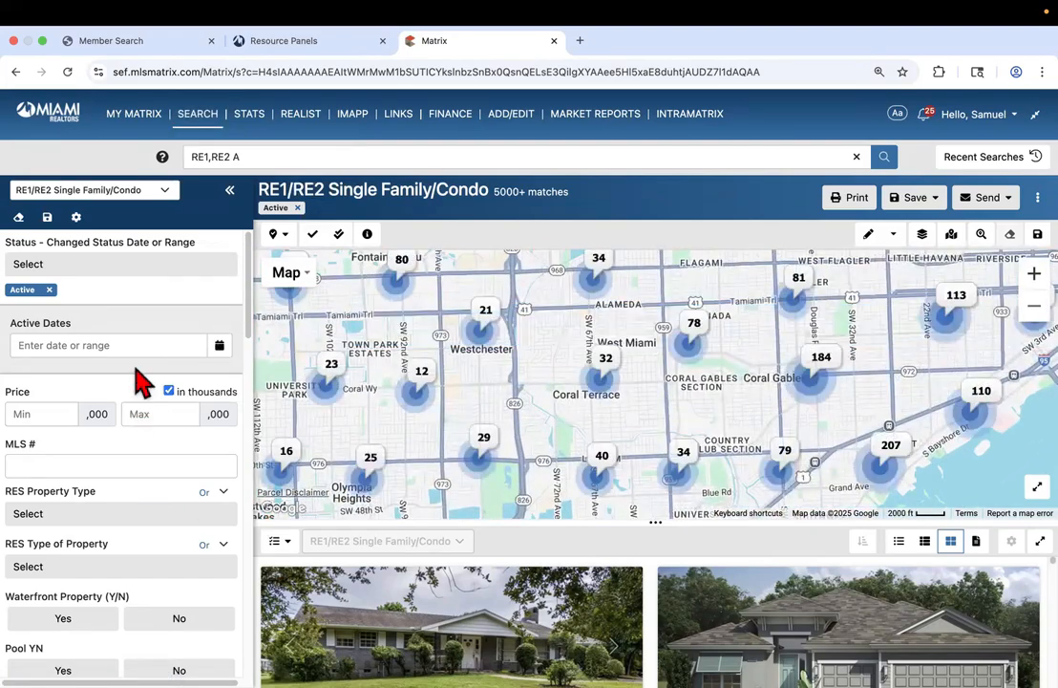
{"action": "scroll", "coordinate": [112, 512], "scroll_direction": "down", "scroll_amount": 1}
{"action": "scroll", "coordinate": [116, 519], "scroll_direction": "down", "scroll_amount": 1}
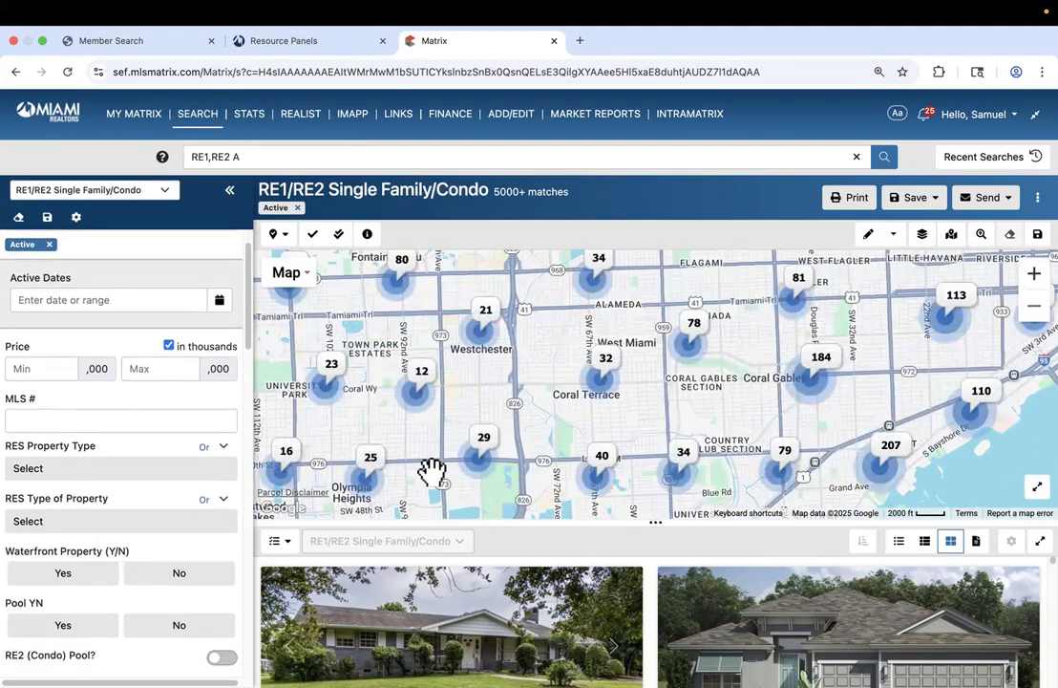
Open the Search page listing RE1/RE2 Single Family/Condo, RIN Multi-Family Income and RNT Res Rental
{"action": "left_click", "coordinate": [198, 122]}
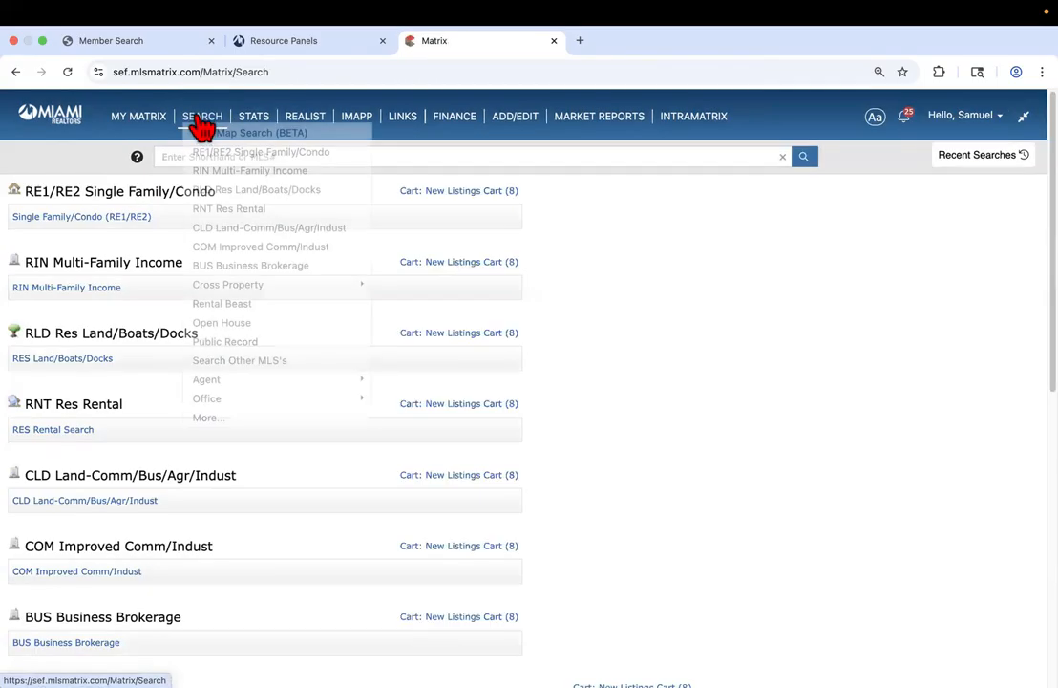
{"action": "mouse_move", "coordinate": [216, 287]}
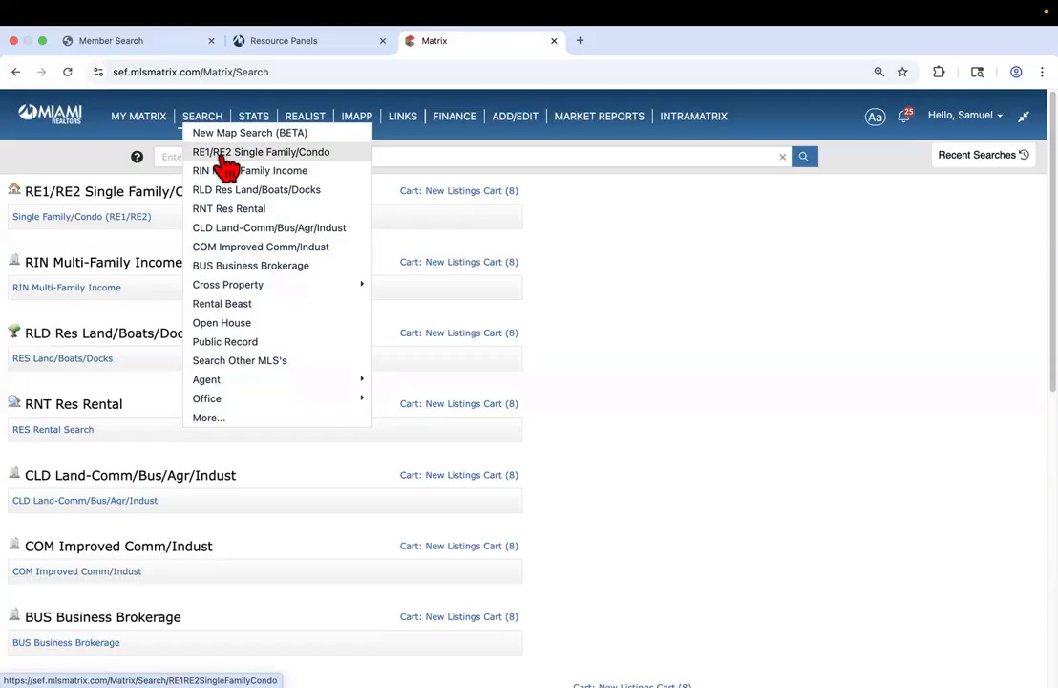
Search Google for 'vizcaya homes' in a new browser tab
{"action": "left_click", "coordinate": [580, 40]}
{"action": "type", "text": "viz"}
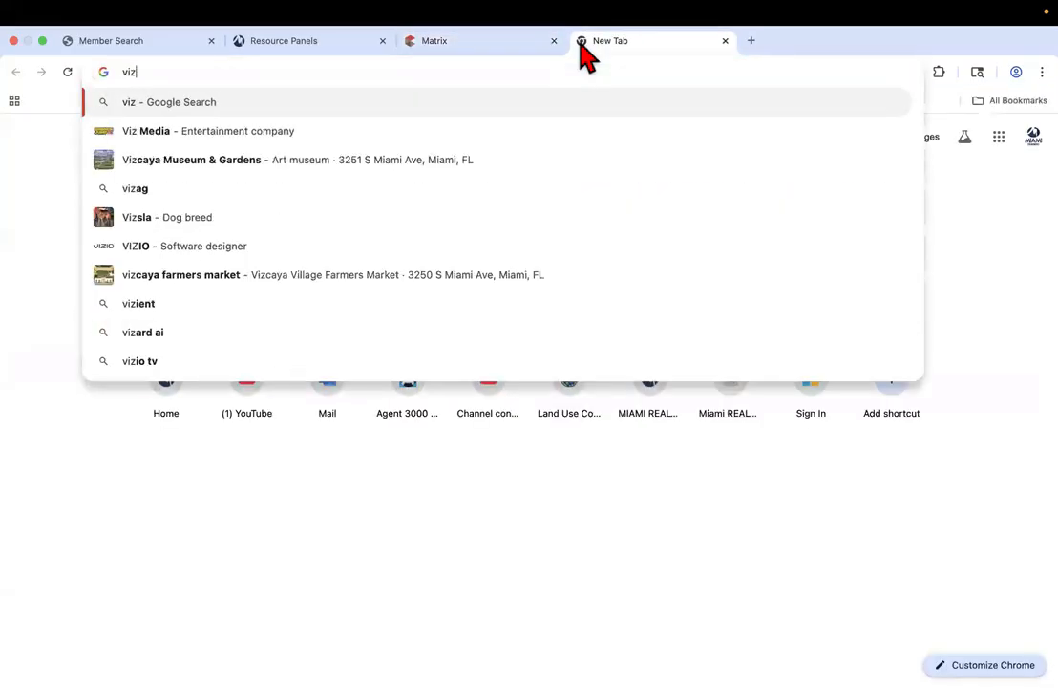
{"action": "type", "text": "caya "}
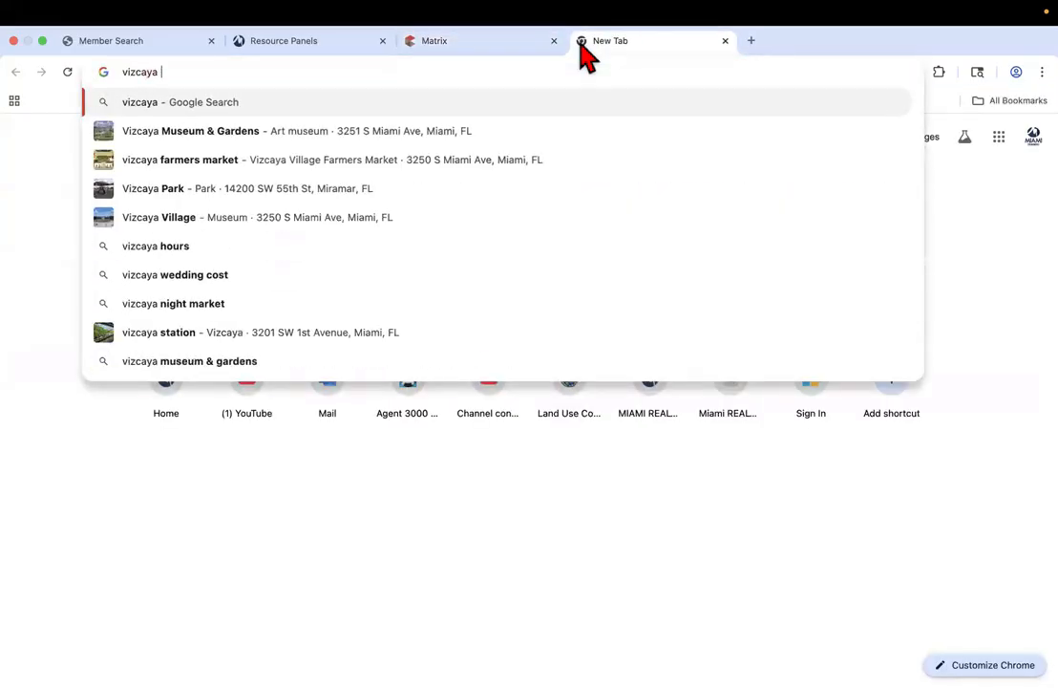
{"action": "type", "text": "homes"}
{"action": "key", "text": "Return"}
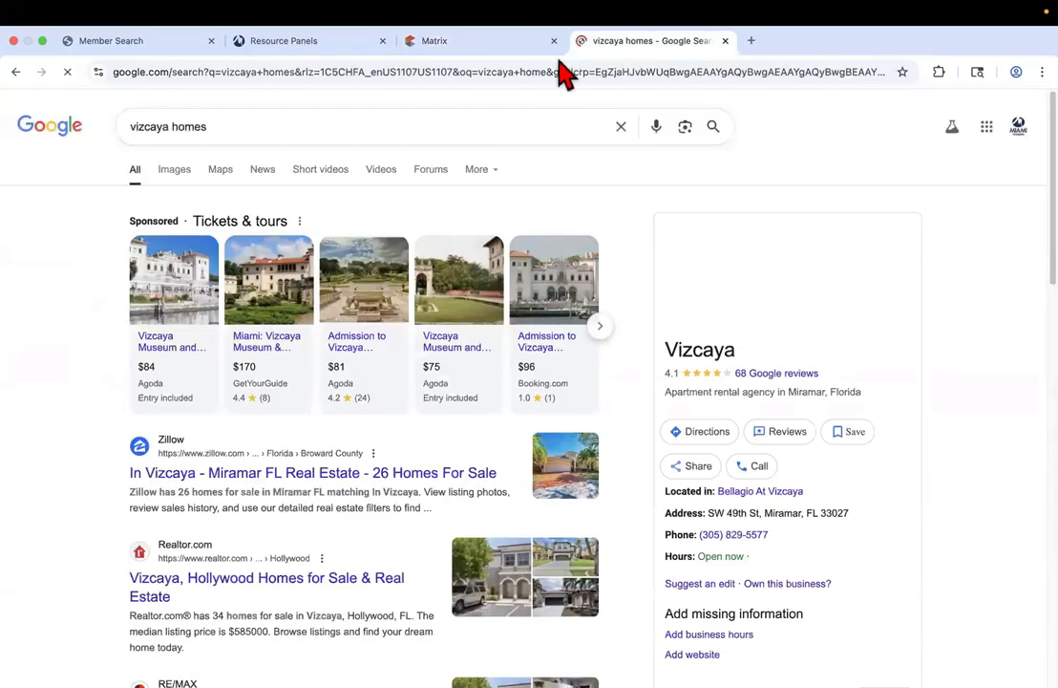
Switch the vizcaya homes results to Images and scroll through the pictures
{"action": "left_click", "coordinate": [277, 287]}
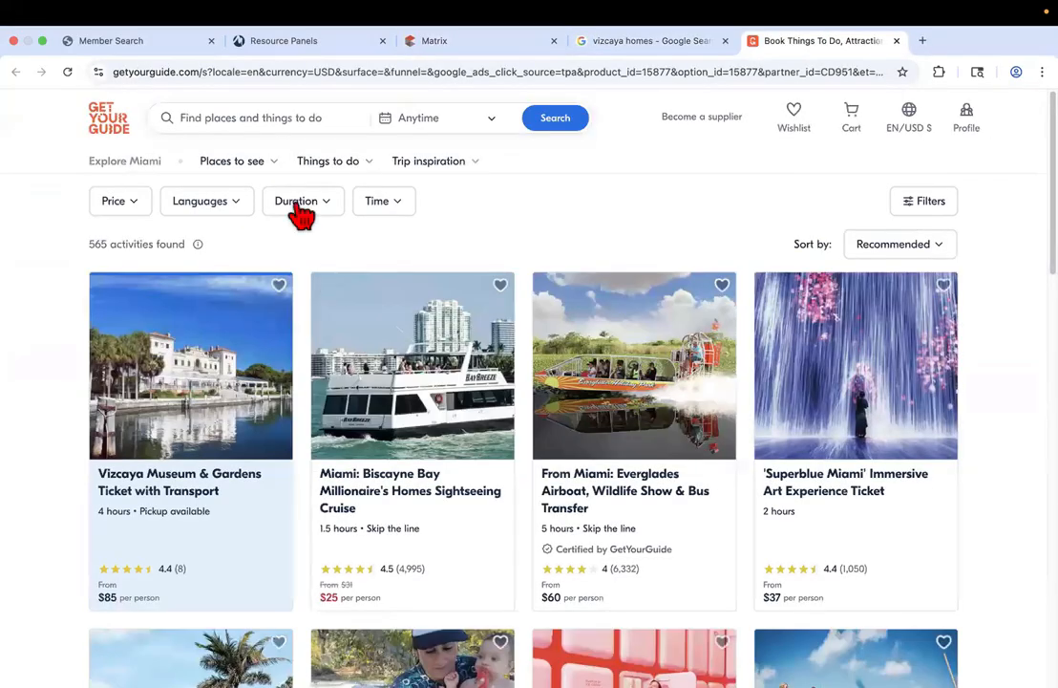
{"action": "left_click", "coordinate": [661, 41]}
{"action": "left_click", "coordinate": [172, 172]}
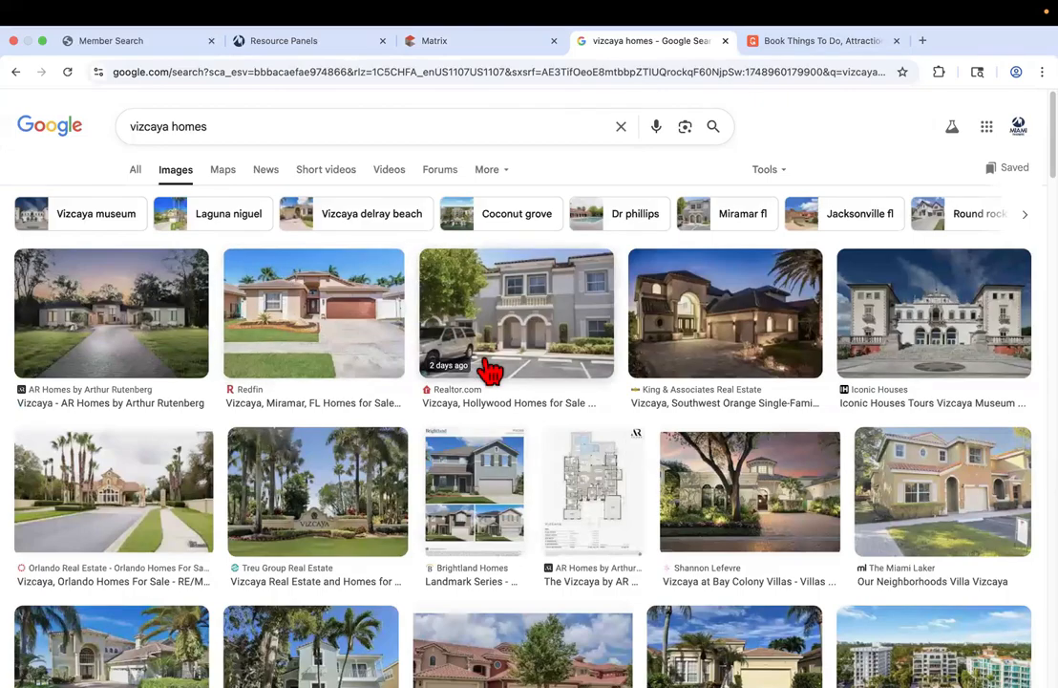
{"action": "scroll", "coordinate": [344, 526], "scroll_direction": "down", "scroll_amount": 2}
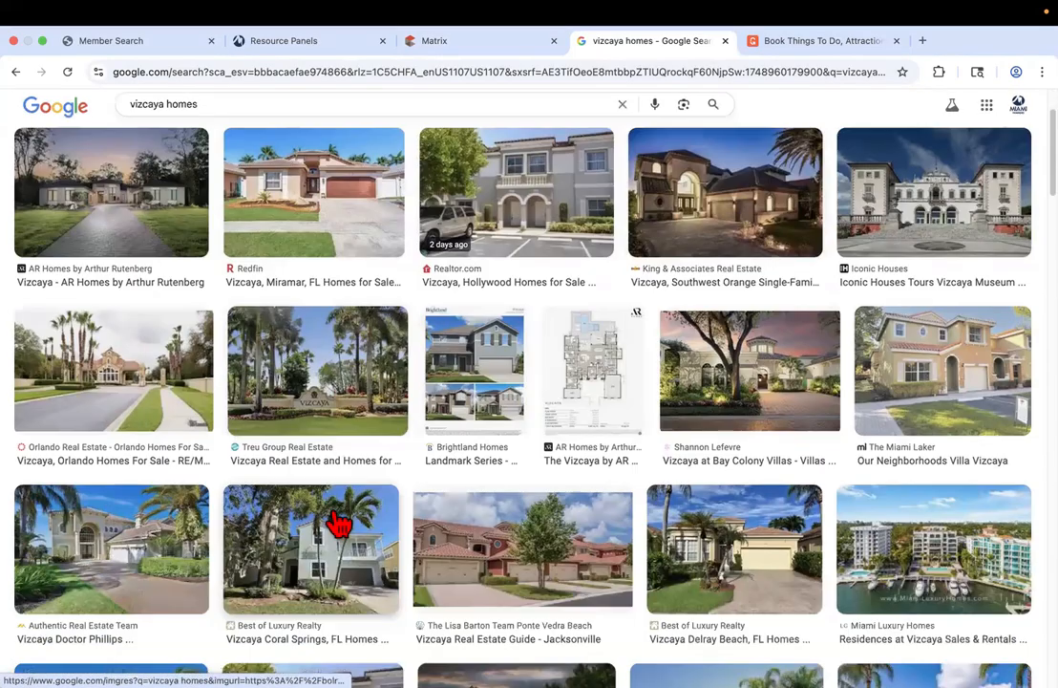
{"action": "scroll", "coordinate": [402, 477], "scroll_direction": "down", "scroll_amount": 3}
{"action": "scroll", "coordinate": [363, 482], "scroll_direction": "down", "scroll_amount": 5}
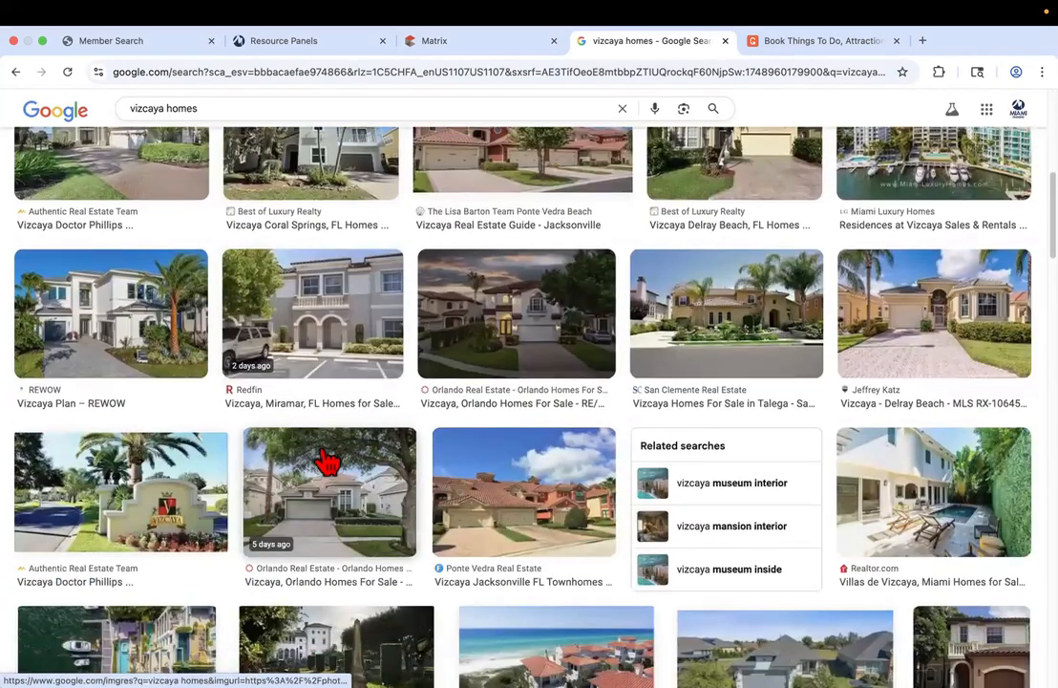
{"action": "scroll", "coordinate": [350, 460], "scroll_direction": "down", "scroll_amount": 4}
Back in the Matrix tab, show the SEARCH menu's list of search types
{"action": "left_click", "coordinate": [482, 40]}
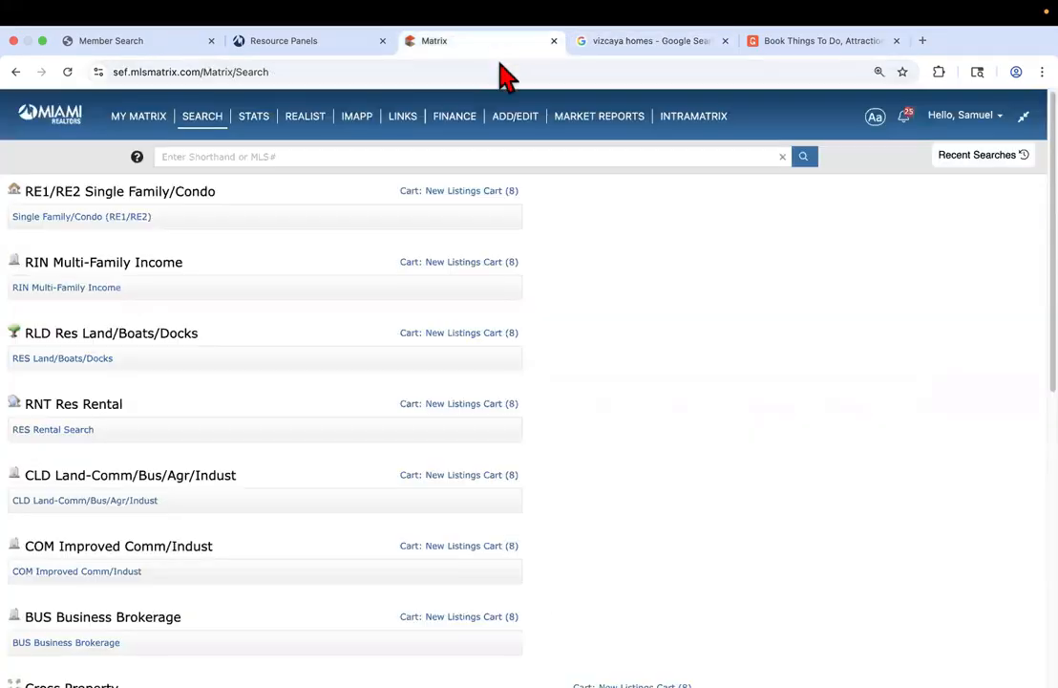
{"action": "mouse_move", "coordinate": [198, 121]}
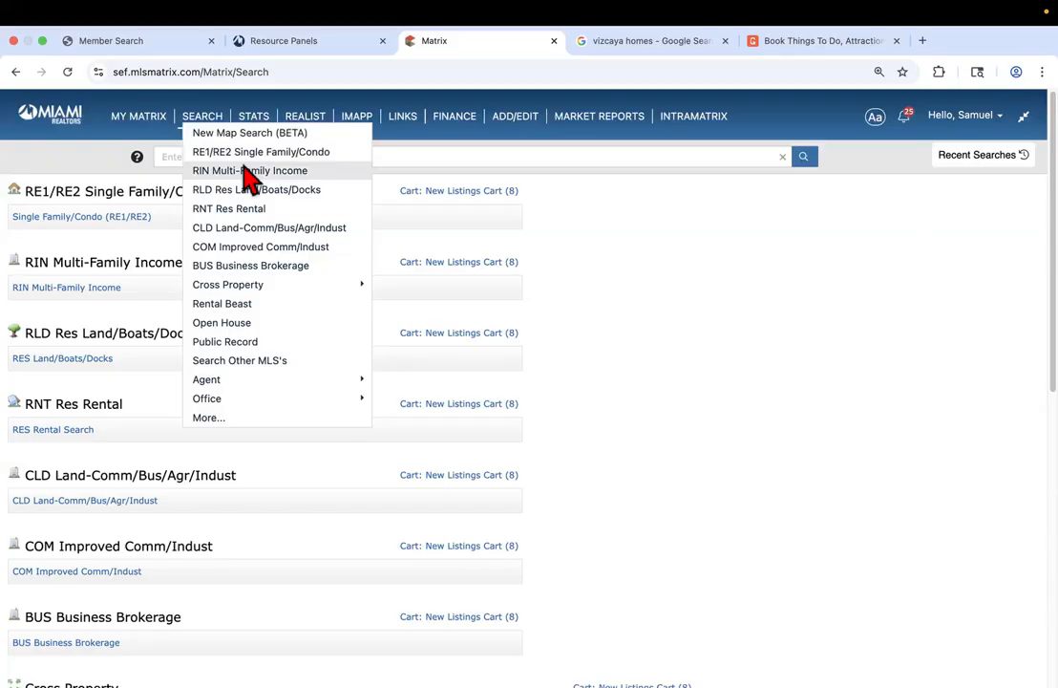
{"action": "left_click", "coordinate": [236, 175]}
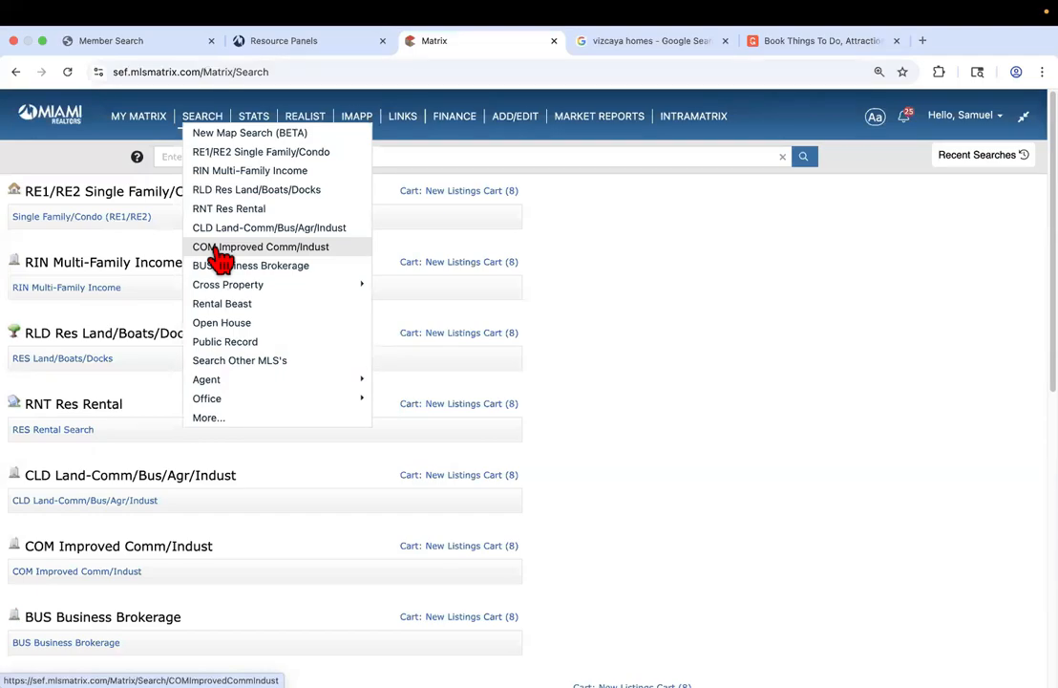
Review the COM Improved Comm/Indust form's property and building type options, then go back
{"action": "left_click", "coordinate": [218, 248]}
{"action": "scroll", "coordinate": [201, 425], "scroll_direction": "down", "scroll_amount": 3}
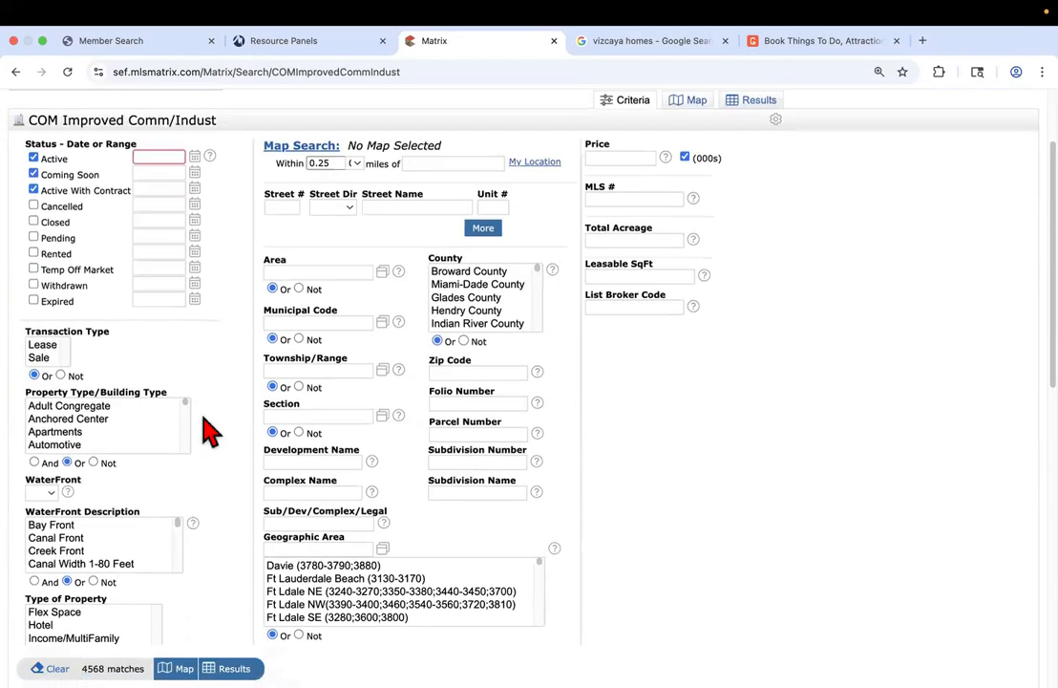
{"action": "scroll", "coordinate": [210, 434], "scroll_direction": "down", "scroll_amount": 4}
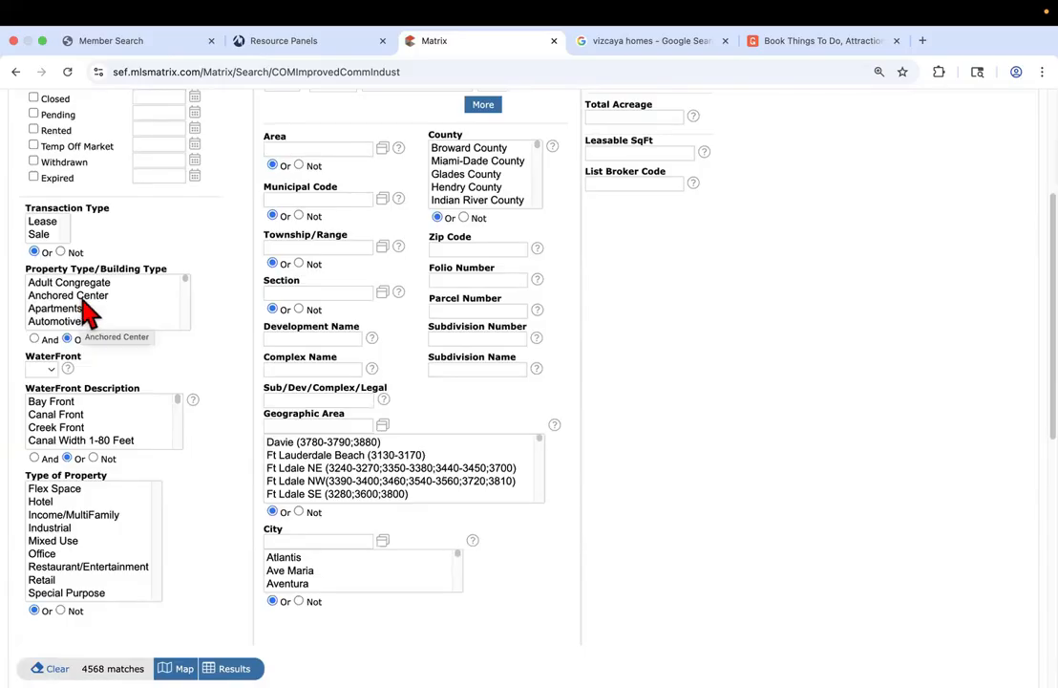
{"action": "scroll", "coordinate": [96, 316], "scroll_direction": "down", "scroll_amount": 1}
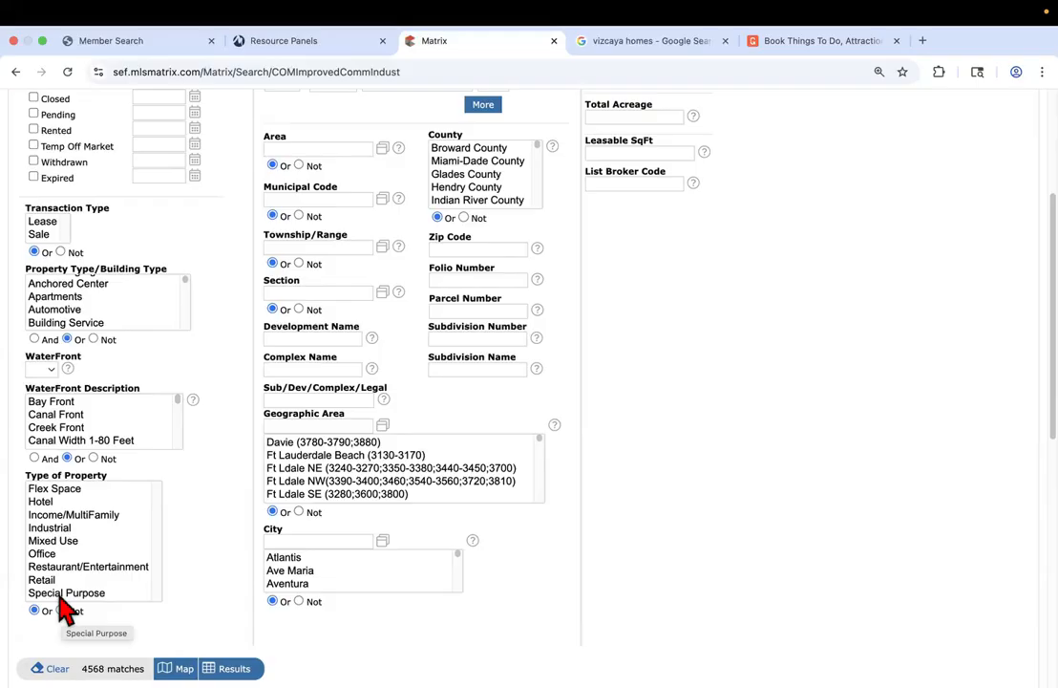
{"action": "left_click", "coordinate": [15, 74]}
Reopen the SEARCH dropdown showing BUS Business Brokerage, CLD and COM searches
{"action": "mouse_move", "coordinate": [202, 115]}
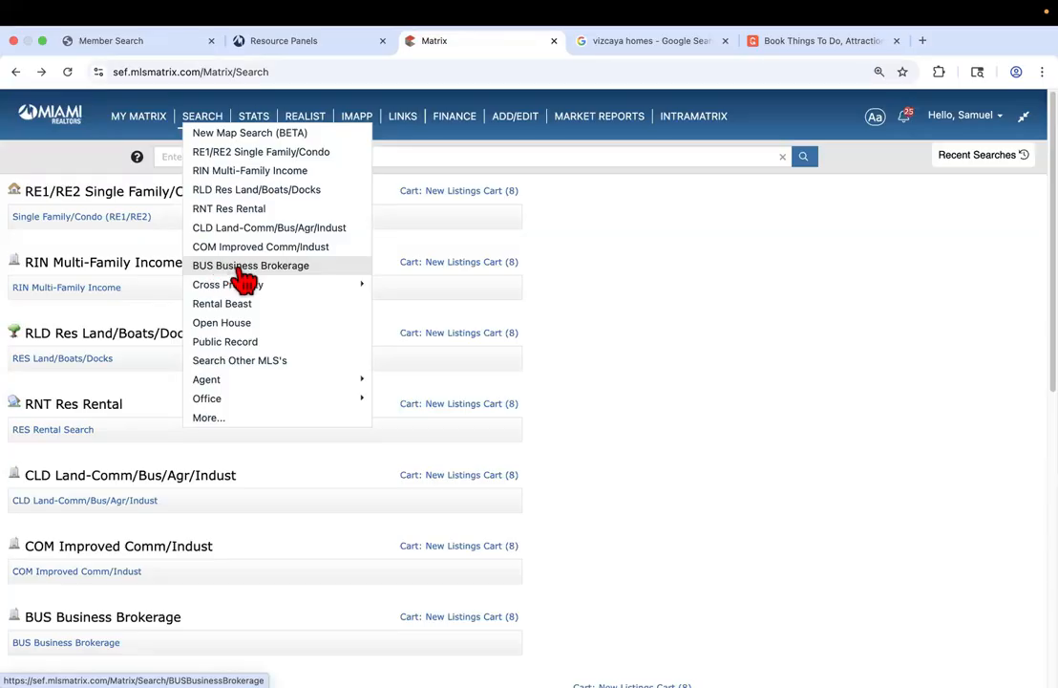
Open the BUS Business Brokerage search form and reveal the Cross Property submenu
{"action": "left_click", "coordinate": [244, 272]}
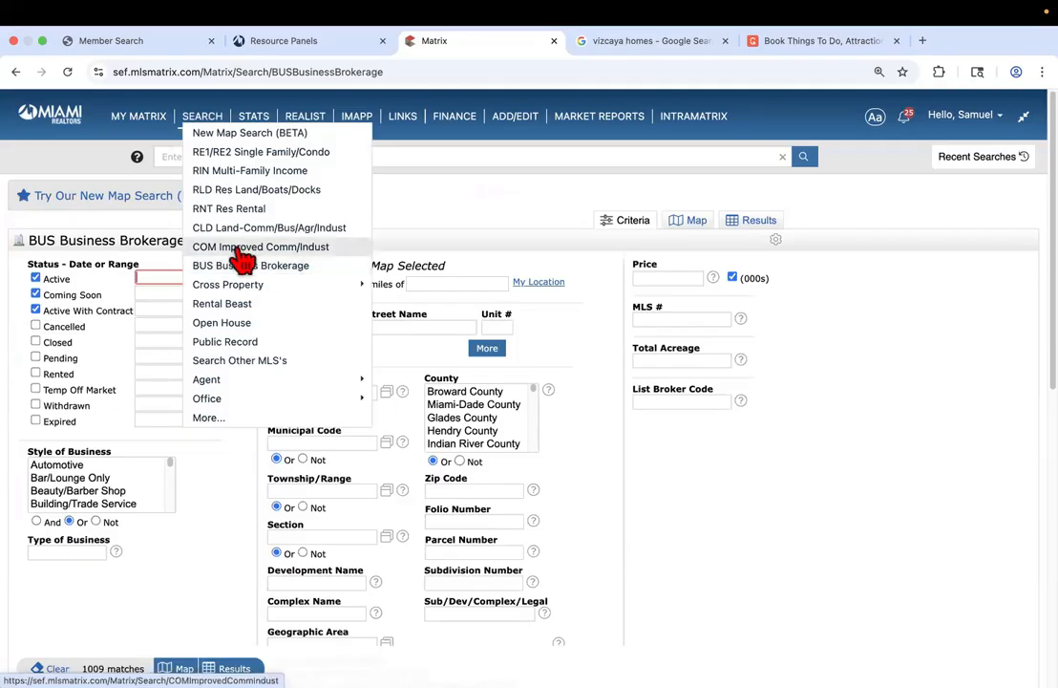
{"action": "mouse_move", "coordinate": [225, 292]}
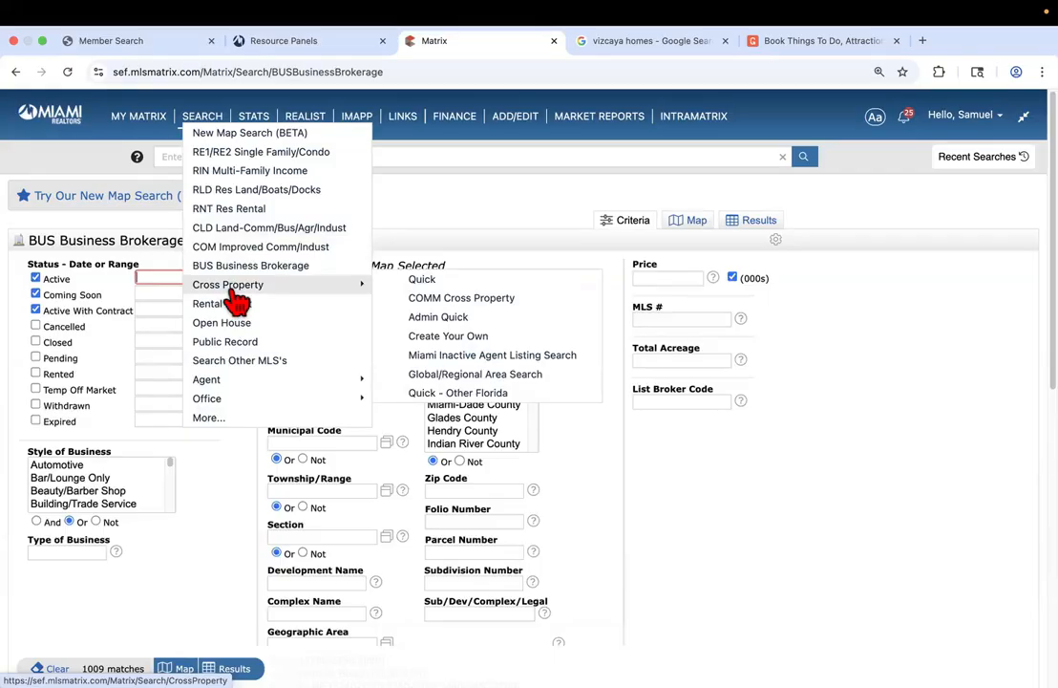
Look over the Cross Property Quick search form, then switch to the Stats page
{"action": "left_click", "coordinate": [234, 292]}
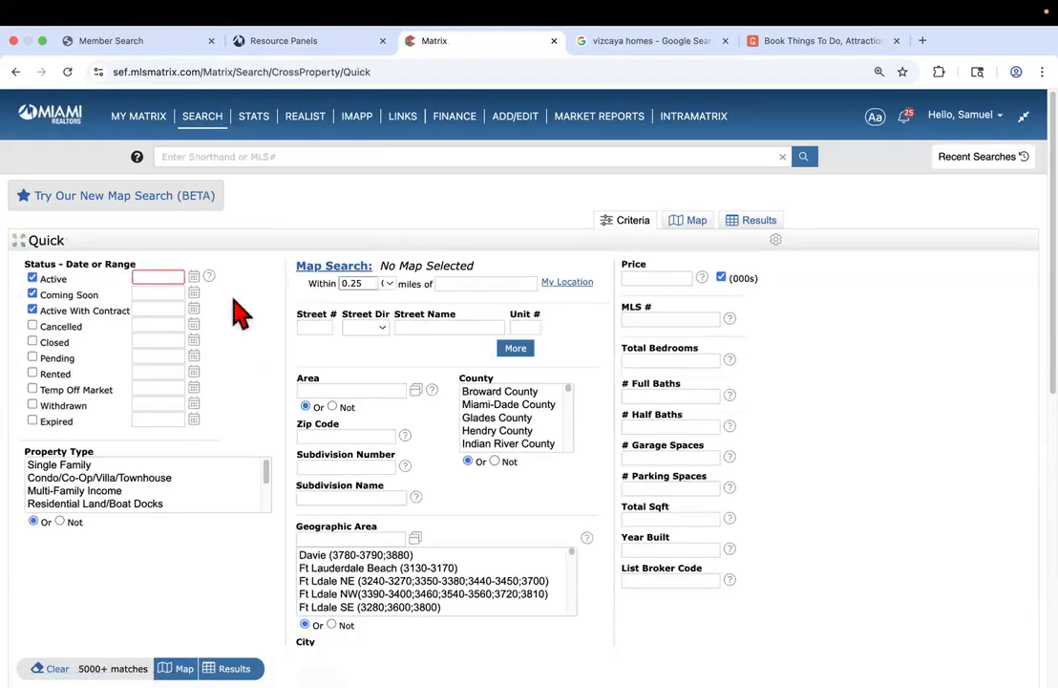
{"action": "scroll", "coordinate": [237, 308], "scroll_direction": "down", "scroll_amount": 1}
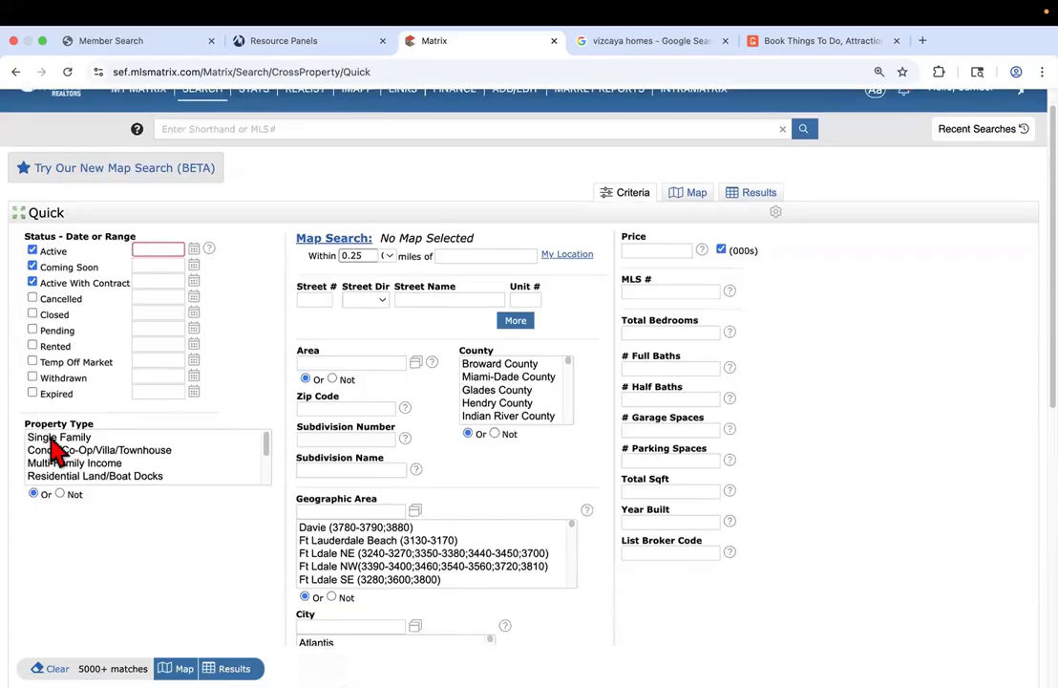
{"action": "scroll", "coordinate": [54, 444], "scroll_direction": "down", "scroll_amount": 3}
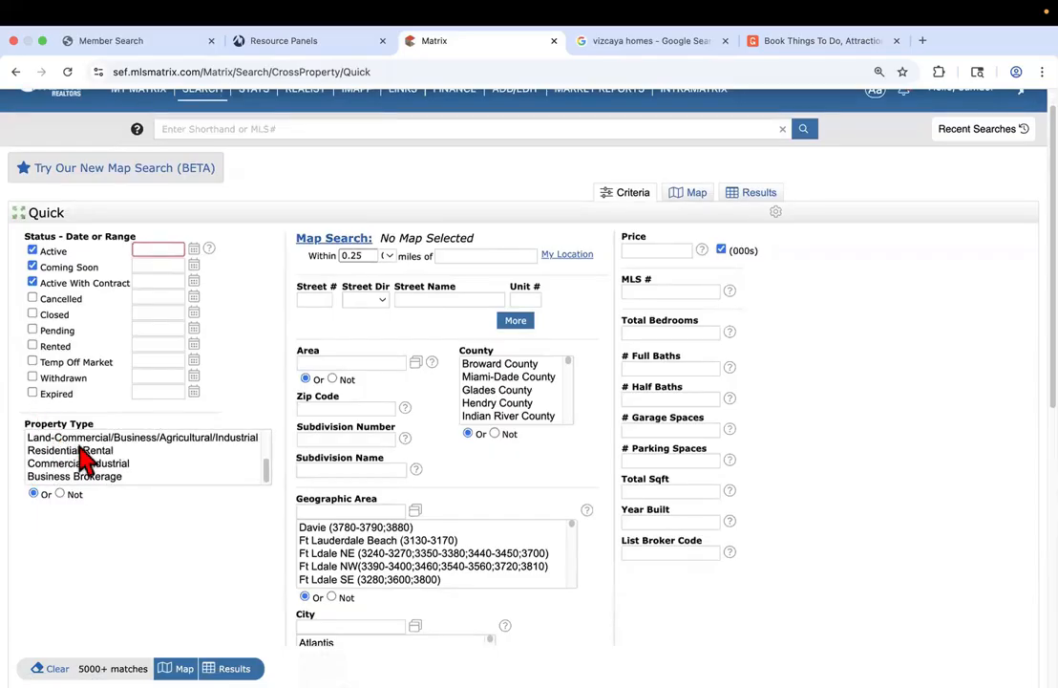
{"action": "scroll", "coordinate": [76, 455], "scroll_direction": "up", "scroll_amount": 2}
{"action": "scroll", "coordinate": [90, 465], "scroll_direction": "up", "scroll_amount": 1}
{"action": "scroll", "coordinate": [84, 461], "scroll_direction": "down", "scroll_amount": 1}
{"action": "scroll", "coordinate": [272, 382], "scroll_direction": "up", "scroll_amount": 1}
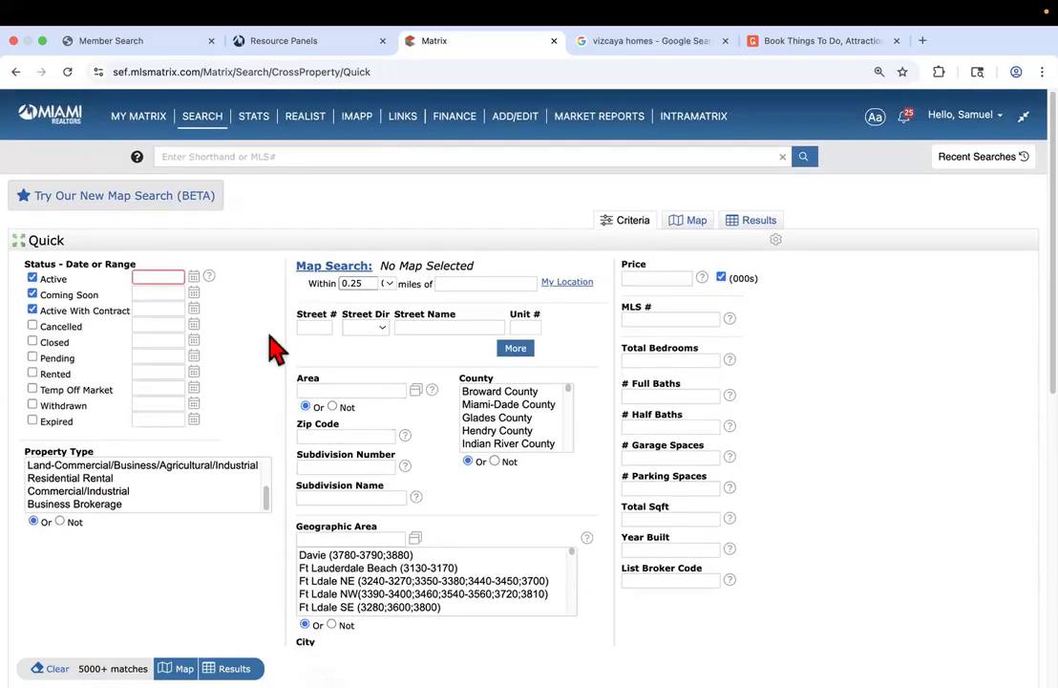
{"action": "left_click", "coordinate": [256, 116]}
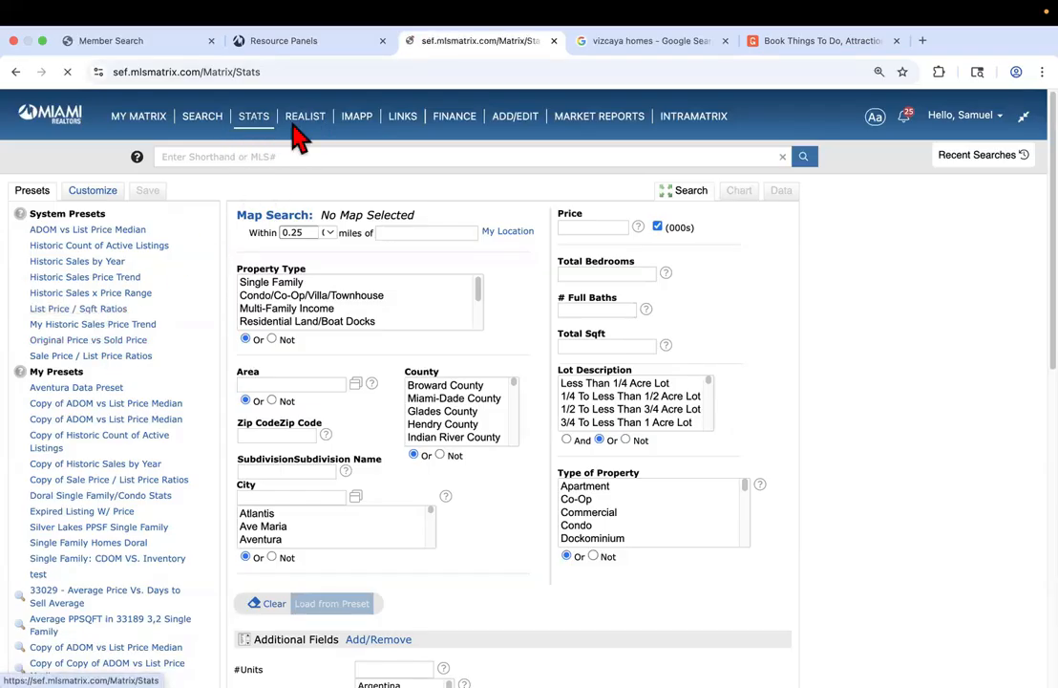
Return to the My Matrix dashboard showing Market Watch and Hot Sheets
{"action": "left_click", "coordinate": [139, 117]}
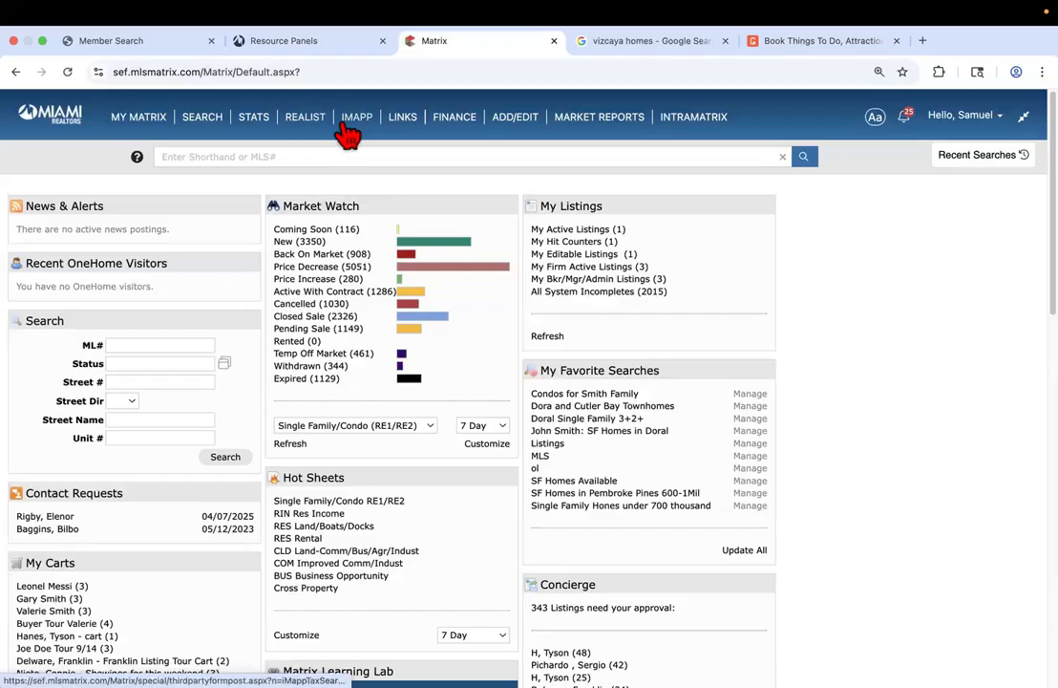
Browse the System Links page: NAR Realtor.org, county tax sites, school sites and SmartLinks
{"action": "left_click", "coordinate": [392, 129]}
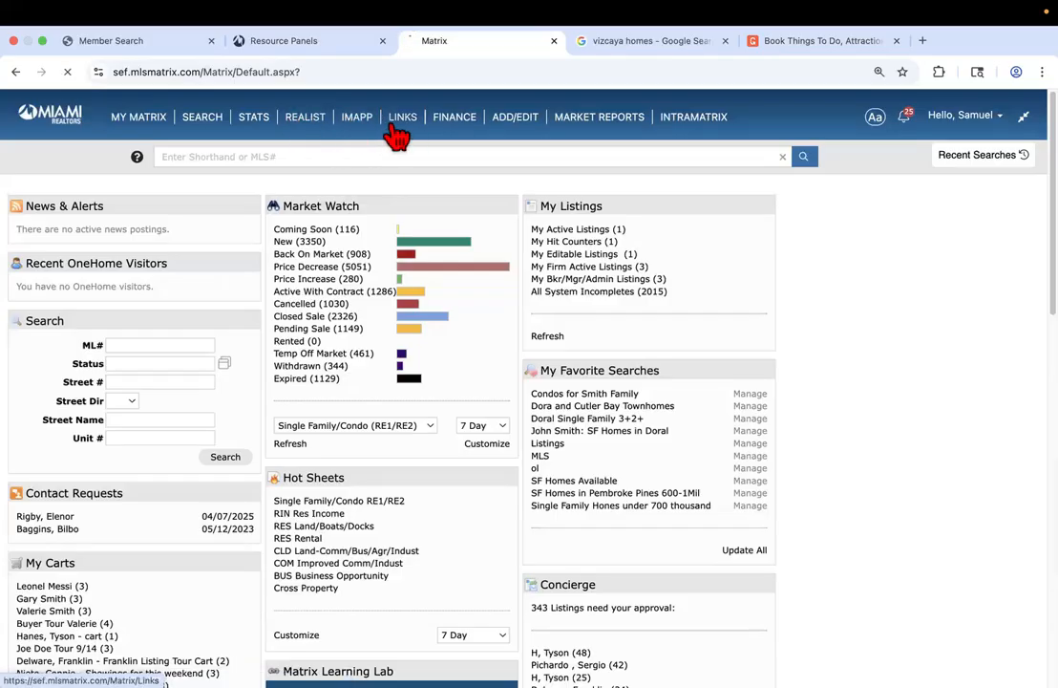
{"action": "scroll", "coordinate": [201, 364], "scroll_direction": "down", "scroll_amount": 2}
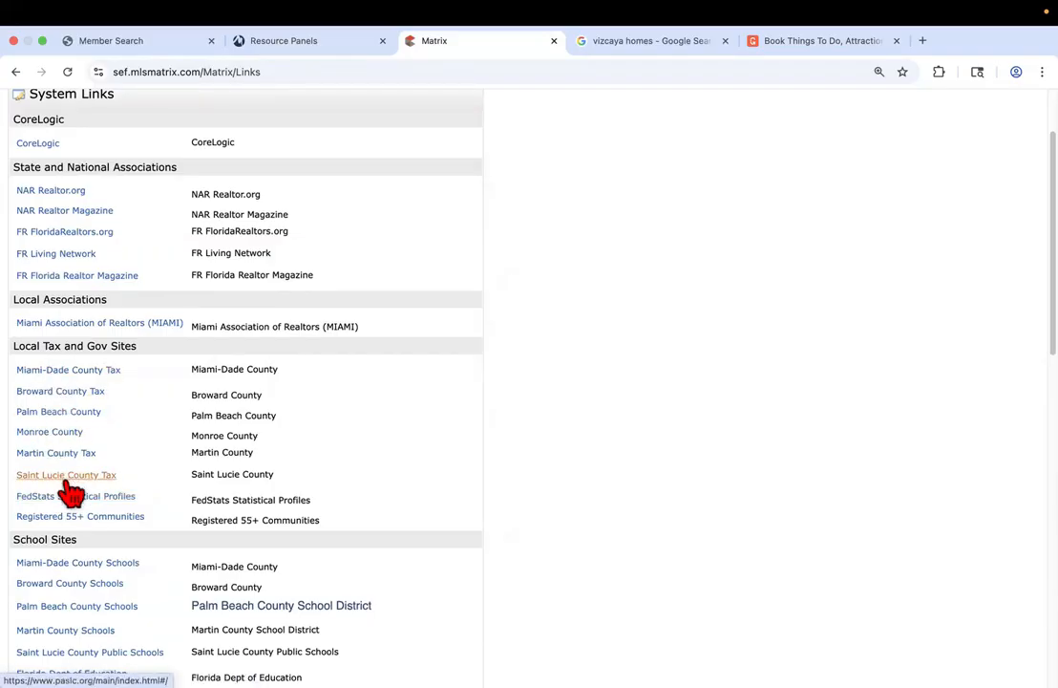
{"action": "scroll", "coordinate": [65, 458], "scroll_direction": "down", "scroll_amount": 3}
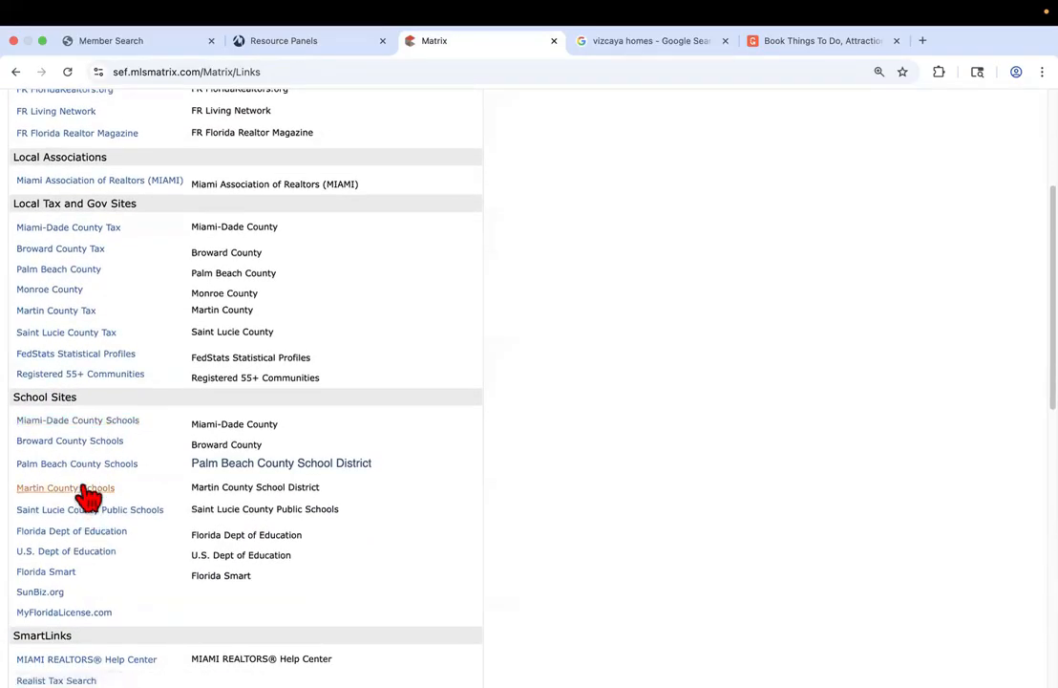
{"action": "scroll", "coordinate": [80, 406], "scroll_direction": "down", "scroll_amount": 2}
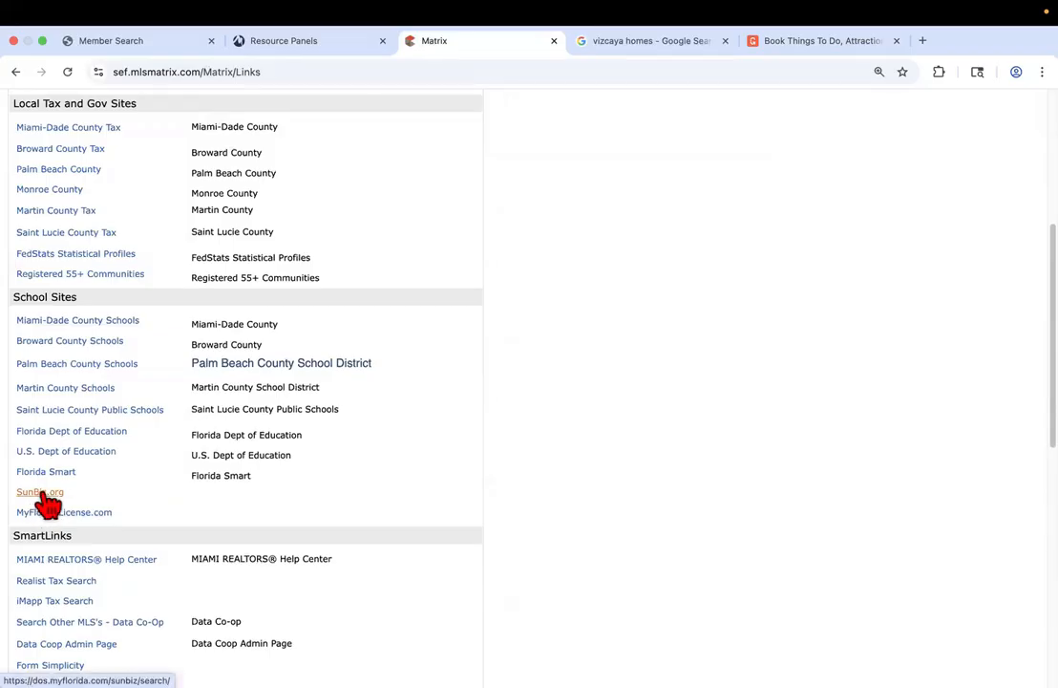
{"action": "scroll", "coordinate": [43, 501], "scroll_direction": "down", "scroll_amount": 1}
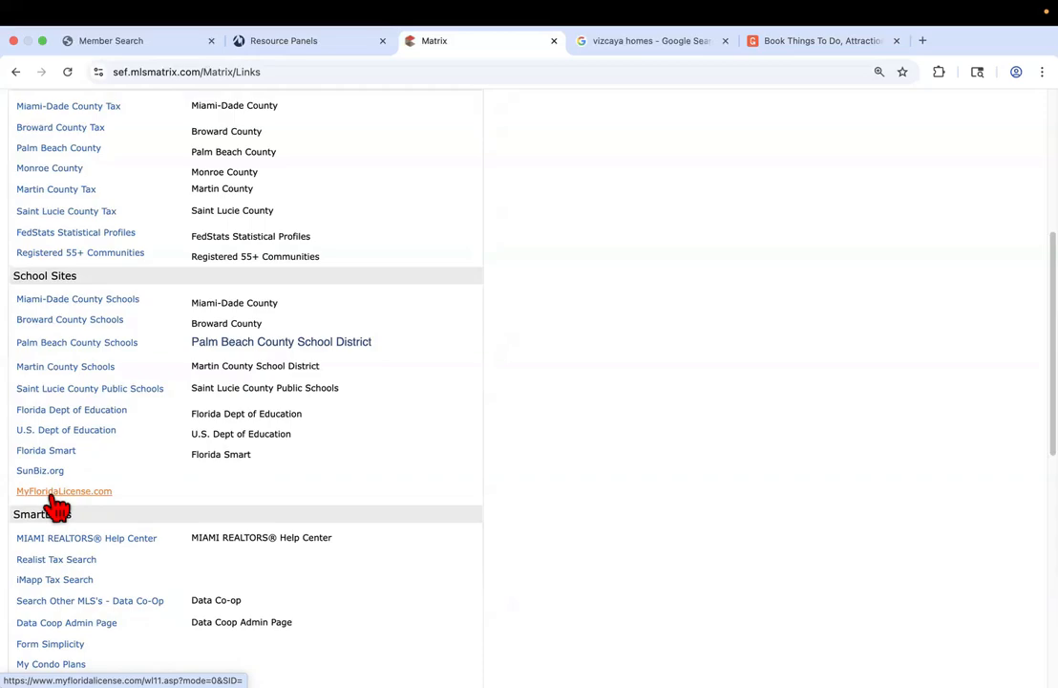
{"action": "scroll", "coordinate": [58, 506], "scroll_direction": "down", "scroll_amount": 5}
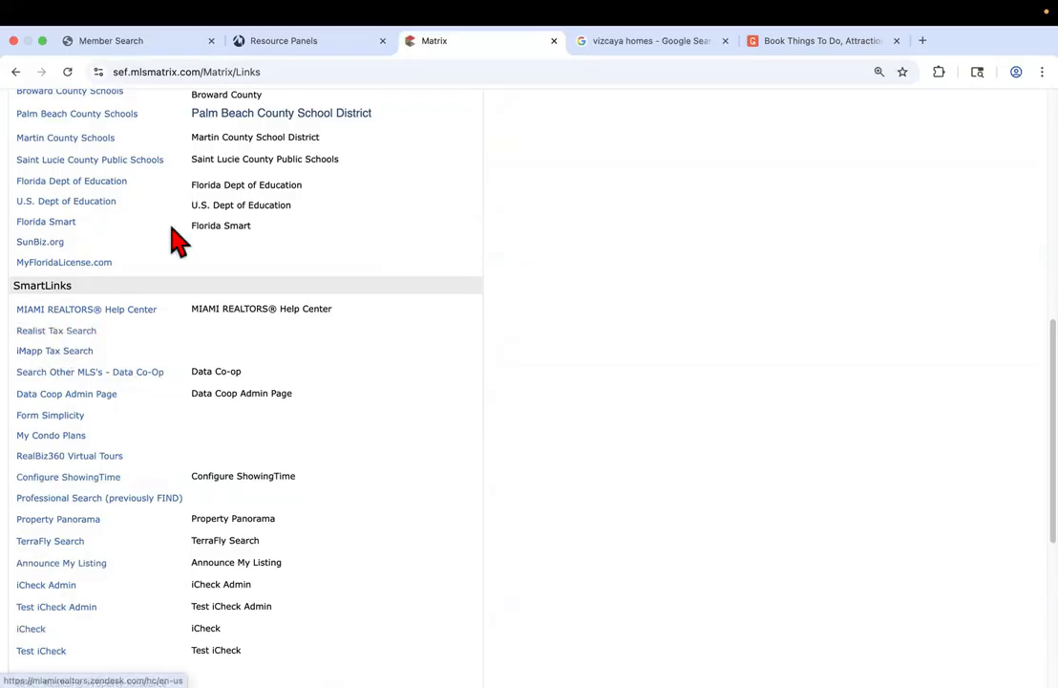
{"action": "left_click", "coordinate": [303, 40]}
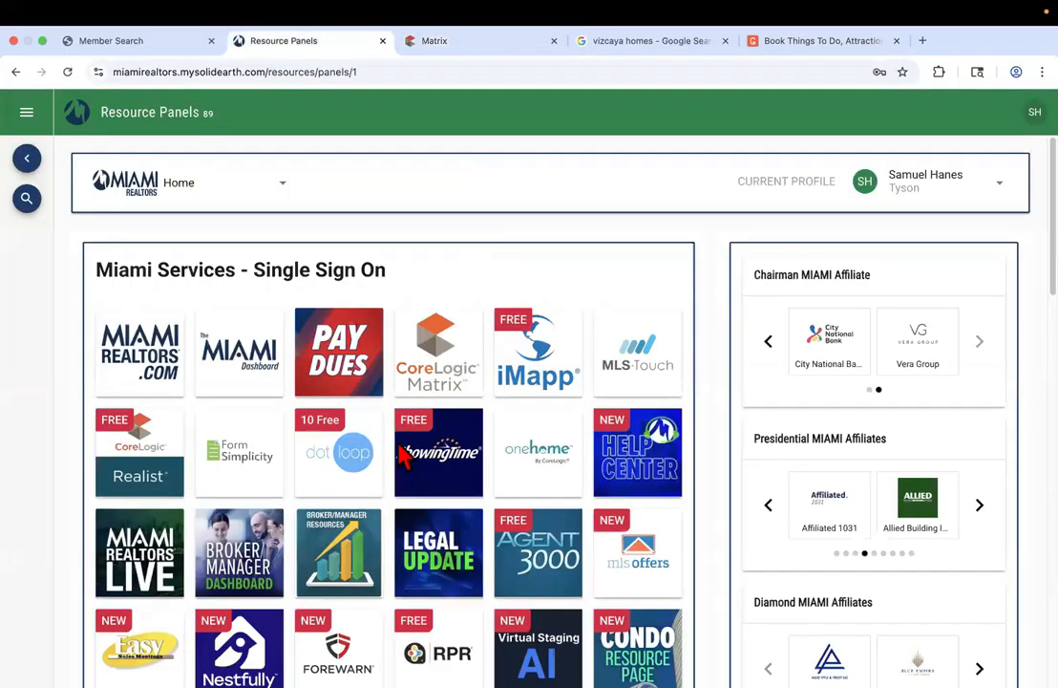
{"action": "left_click", "coordinate": [435, 40]}
{"action": "scroll", "coordinate": [465, 284], "scroll_direction": "up", "scroll_amount": 5}
Show the Finance page with calculators, seller's net proceeds and buyer's closing costs
{"action": "scroll", "coordinate": [467, 282], "scroll_direction": "up", "scroll_amount": 3}
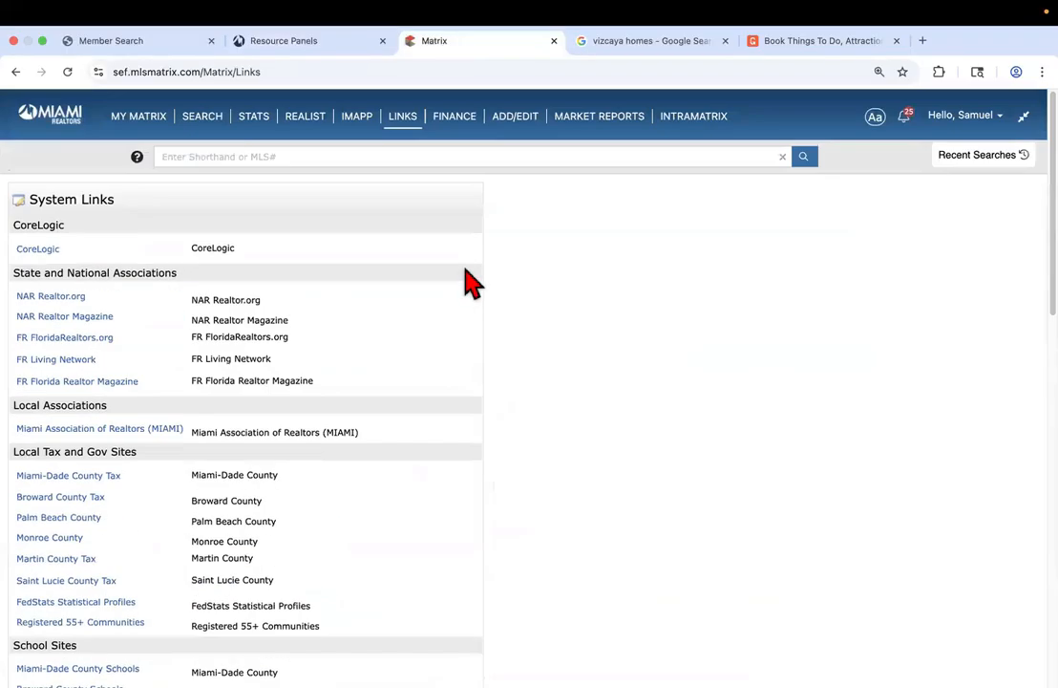
{"action": "left_click", "coordinate": [452, 126]}
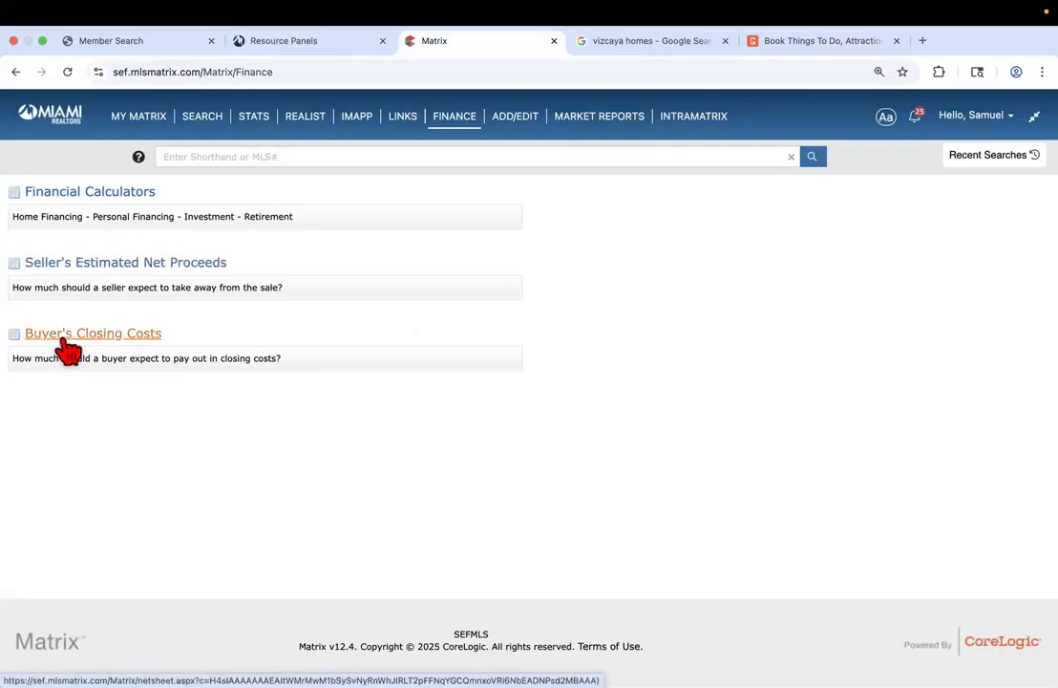
{"action": "mouse_move", "coordinate": [451, 132]}
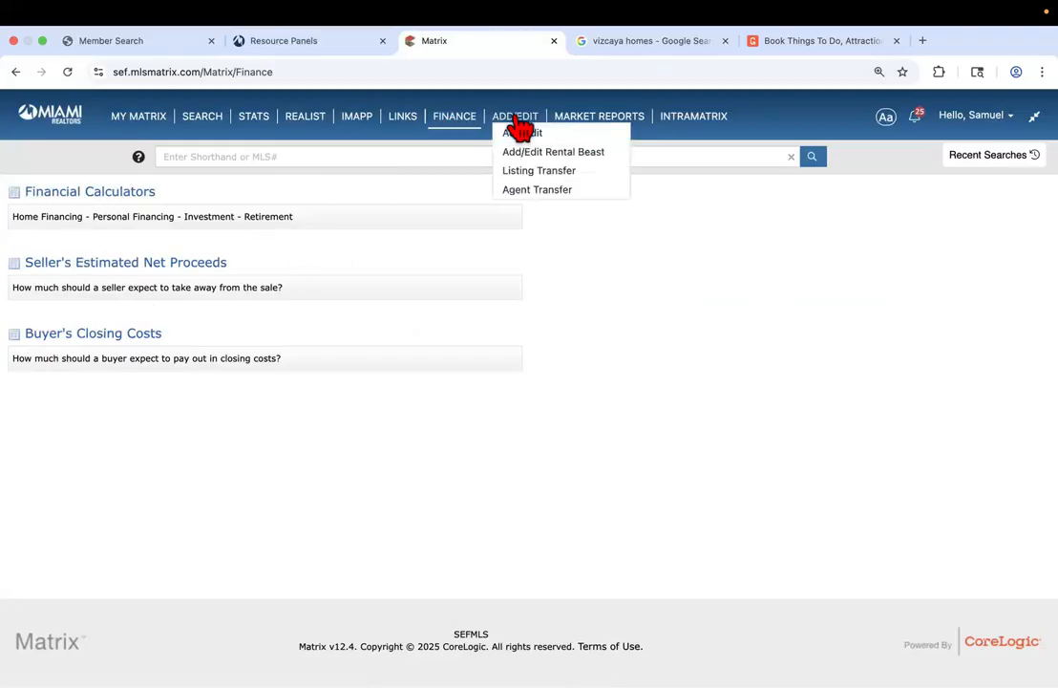
Go to the Add/Edit Input page for listings, agent roster and offices
{"action": "left_click", "coordinate": [521, 130]}
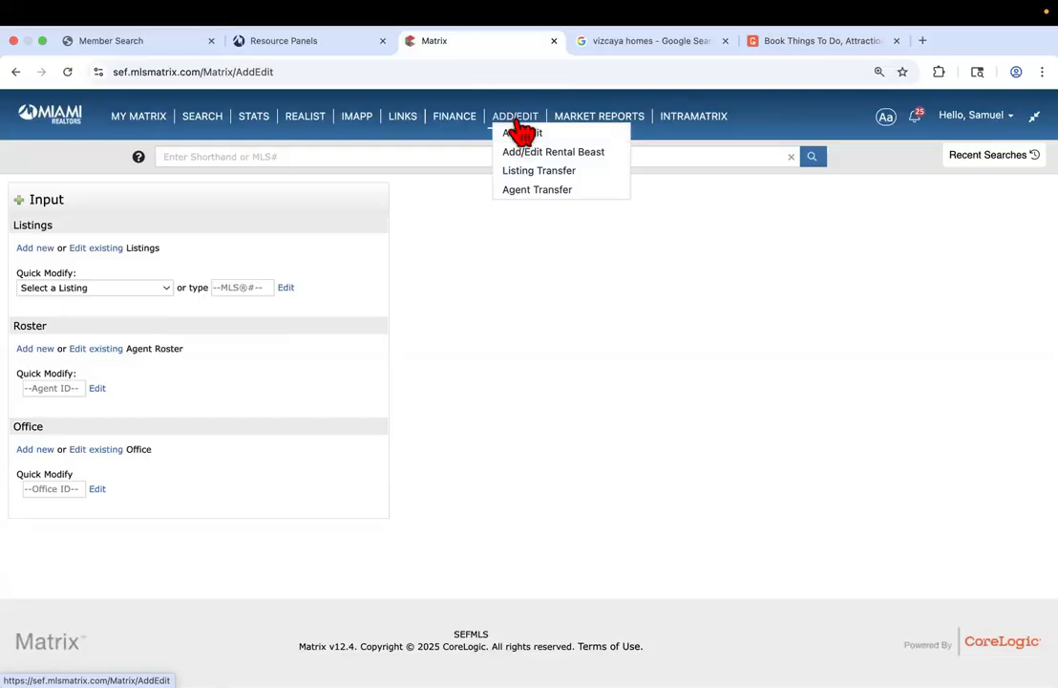
{"action": "left_click", "coordinate": [40, 251]}
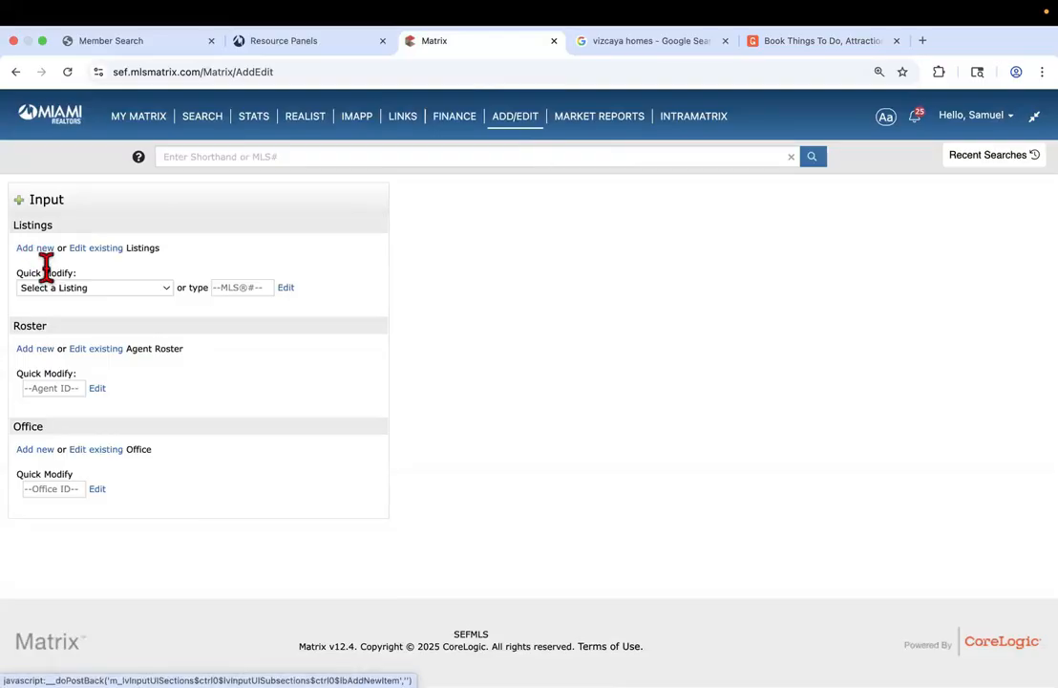
{"action": "left_click", "coordinate": [53, 287]}
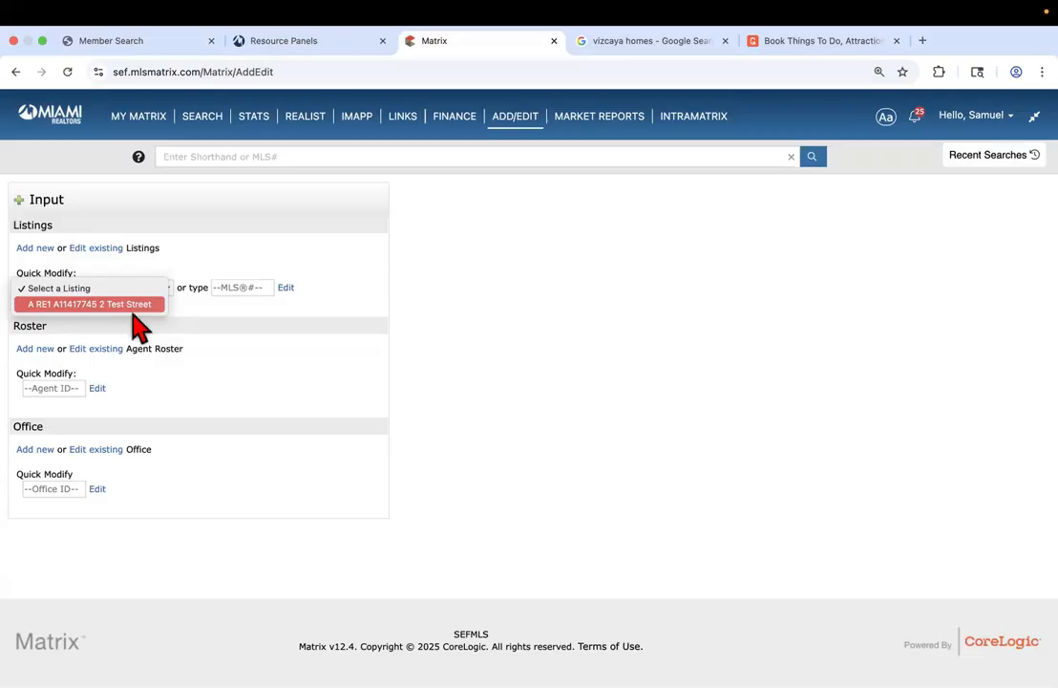
{"action": "left_click", "coordinate": [196, 320]}
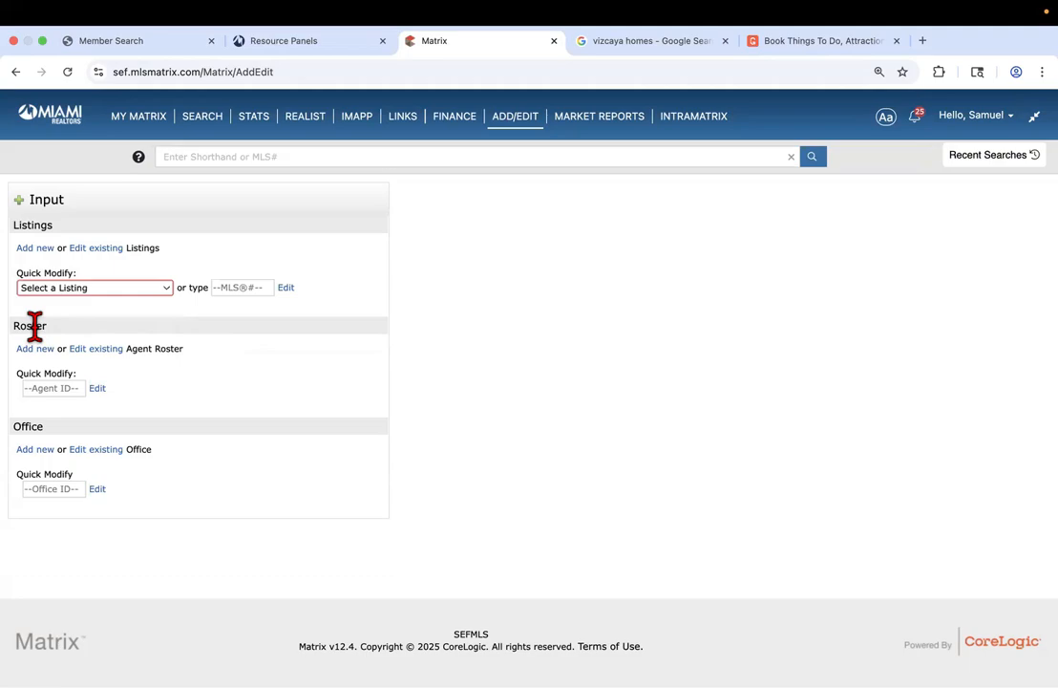
{"action": "left_click", "coordinate": [54, 387]}
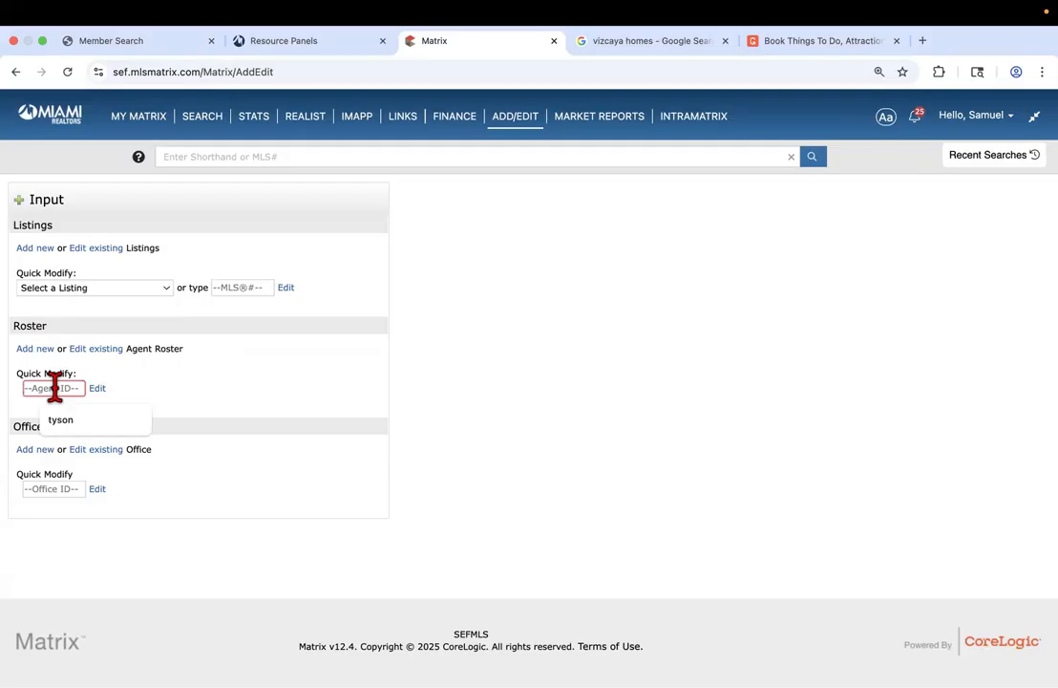
{"action": "left_click", "coordinate": [480, 331]}
{"action": "mouse_move", "coordinate": [503, 130]}
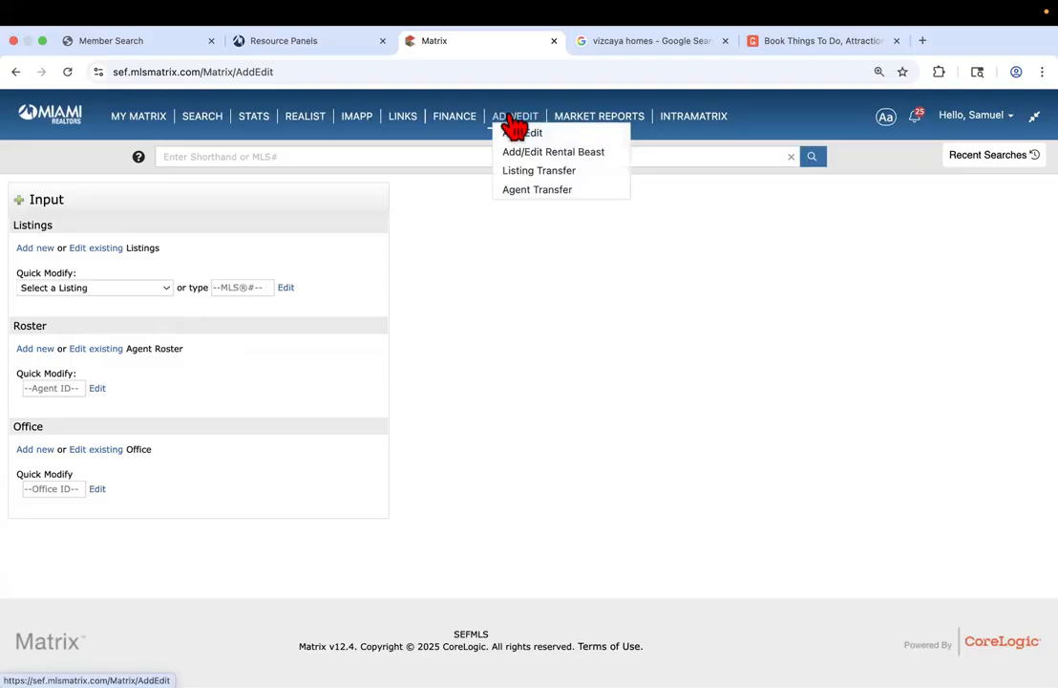
{"action": "left_click", "coordinate": [48, 388]}
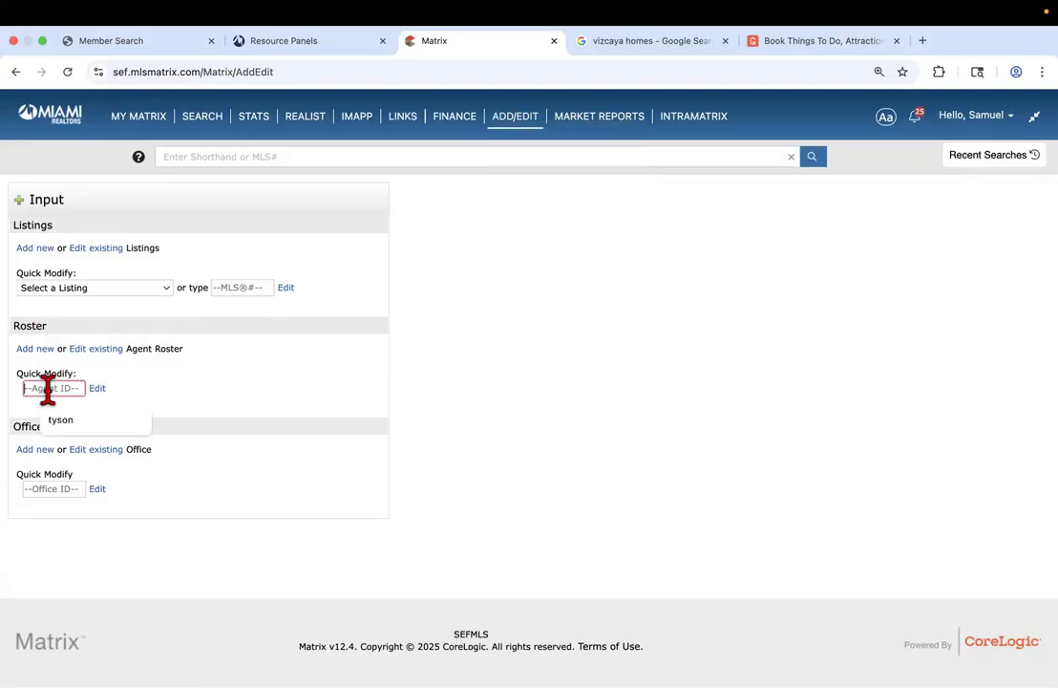
{"action": "mouse_move", "coordinate": [202, 123]}
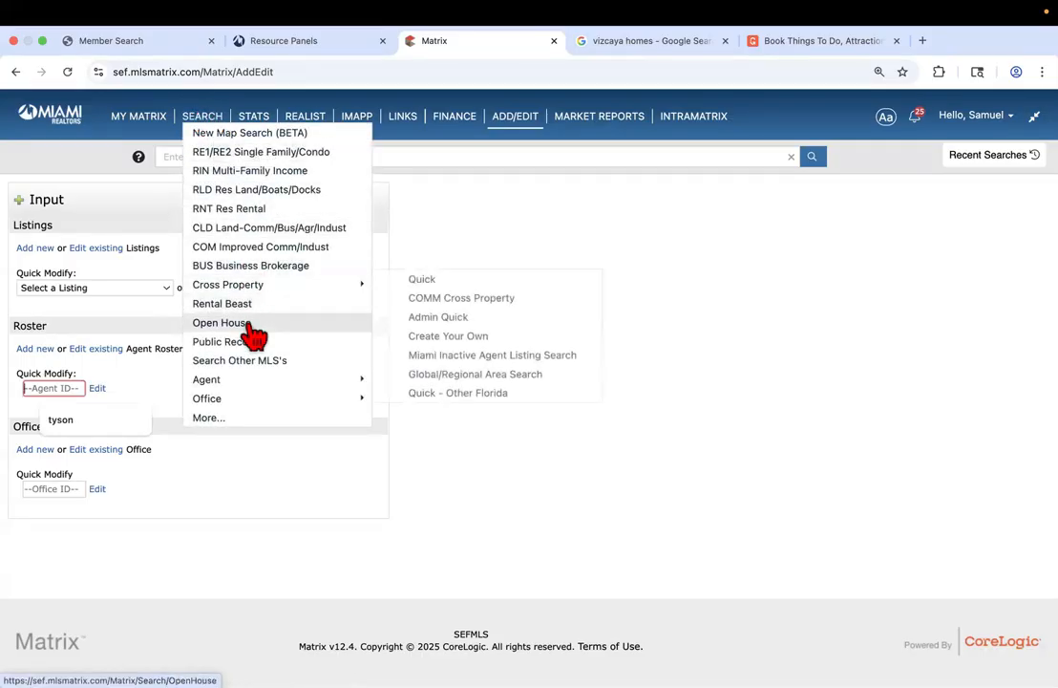
{"action": "mouse_move", "coordinate": [243, 383]}
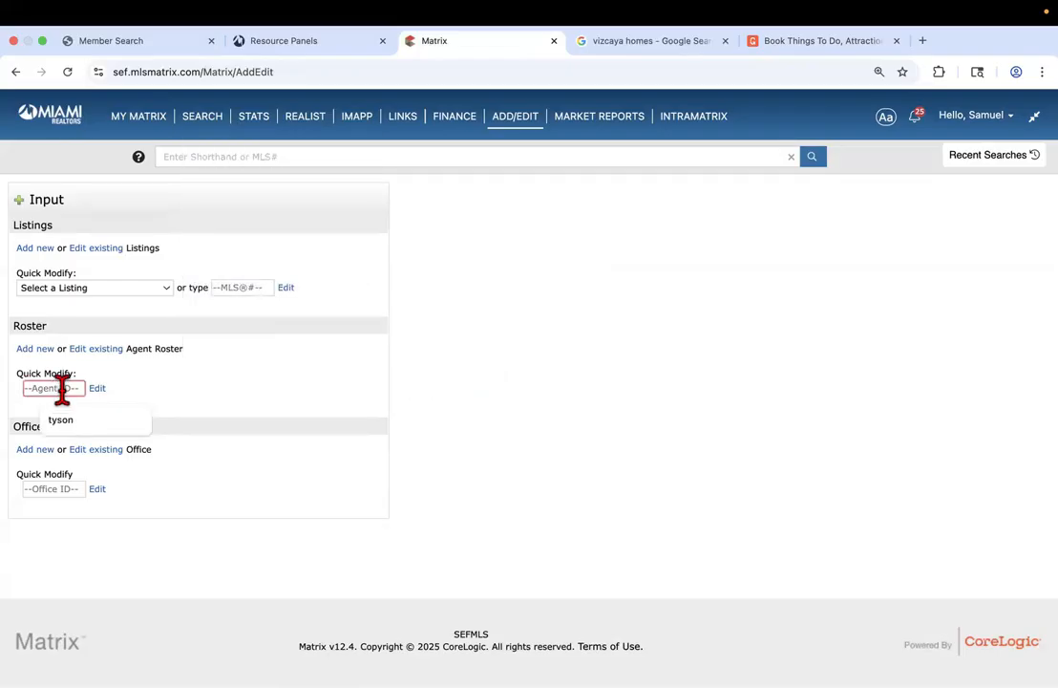
Reopen the agent's roster record by Agent ID and go to Manage Photos
{"action": "type", "text": "tyson"}
{"action": "left_click", "coordinate": [97, 390]}
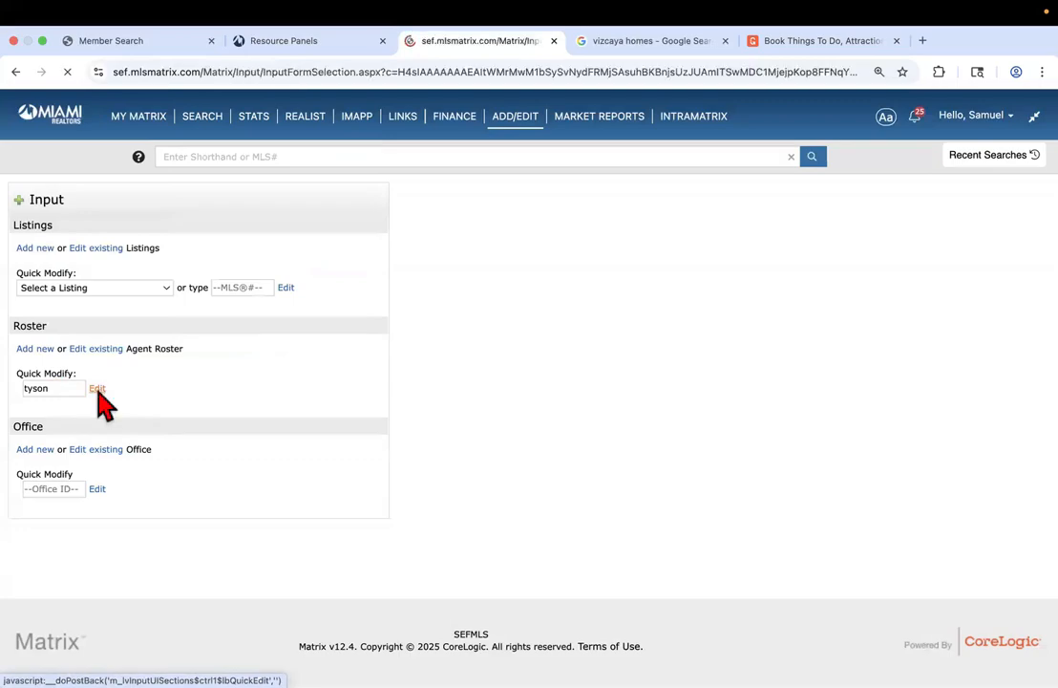
{"action": "left_click", "coordinate": [53, 397]}
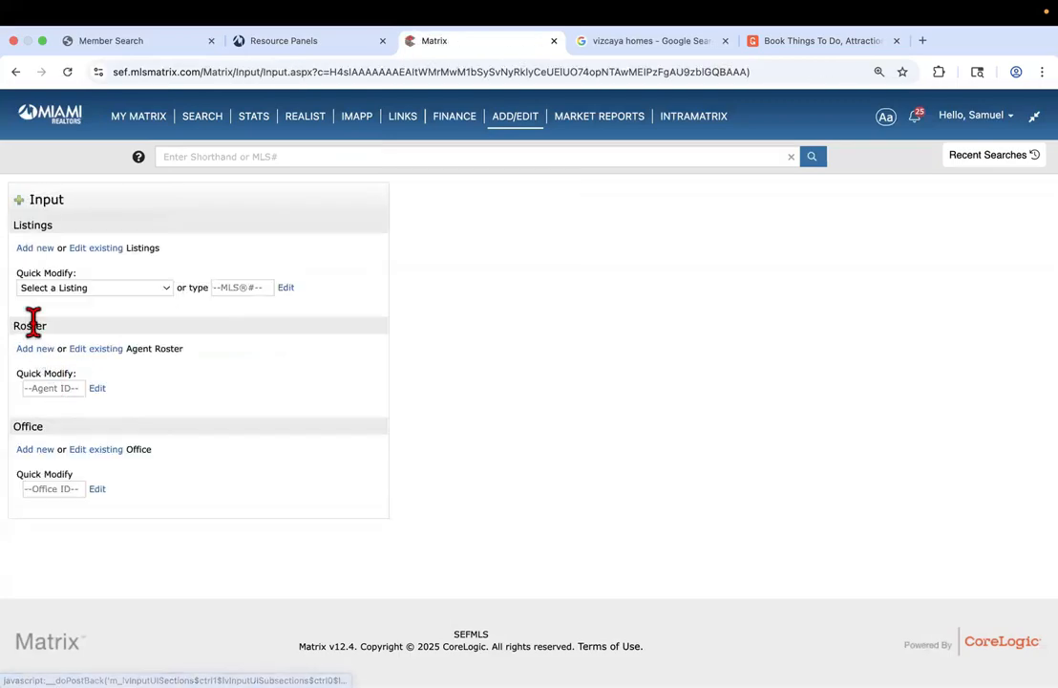
{"action": "left_click", "coordinate": [51, 387]}
{"action": "type", "text": "tyson"}
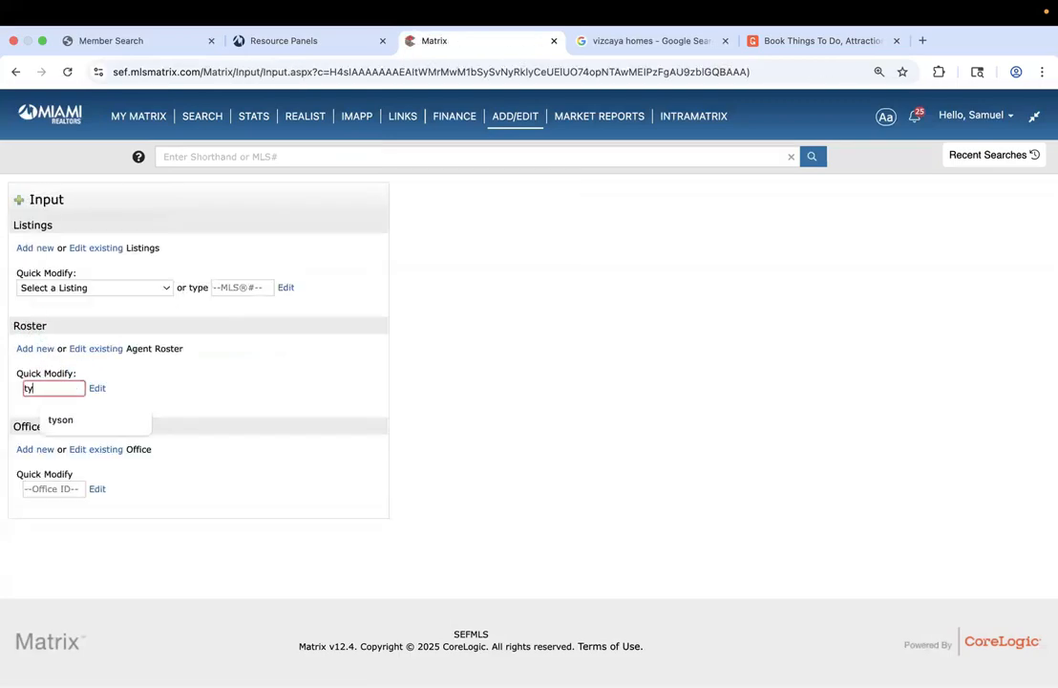
{"action": "left_click", "coordinate": [97, 390]}
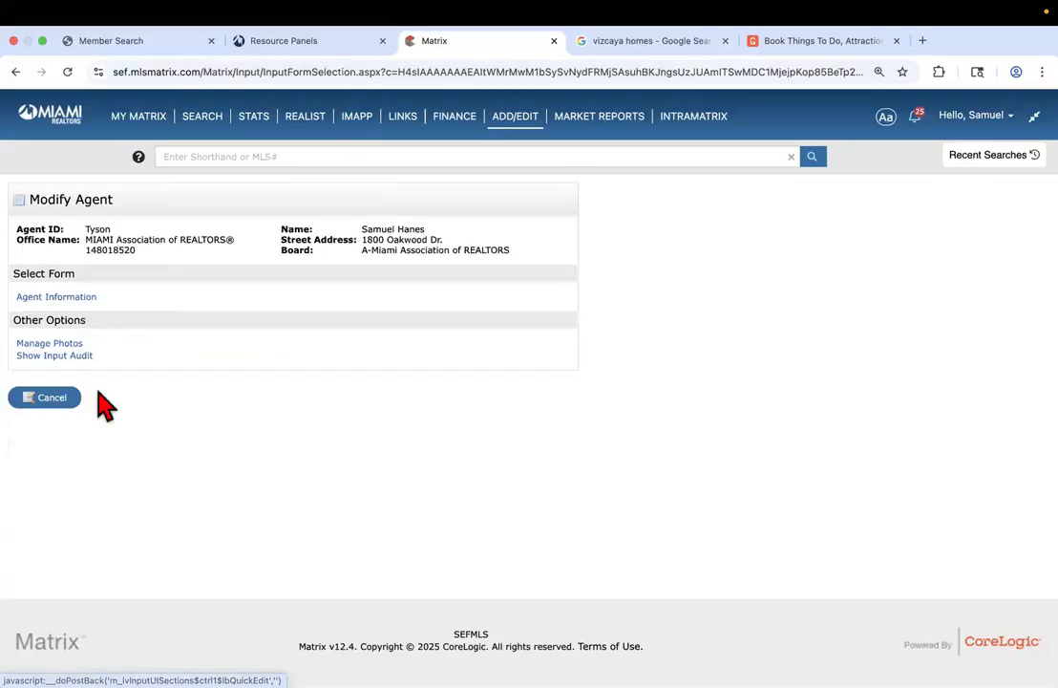
{"action": "left_click", "coordinate": [58, 345]}
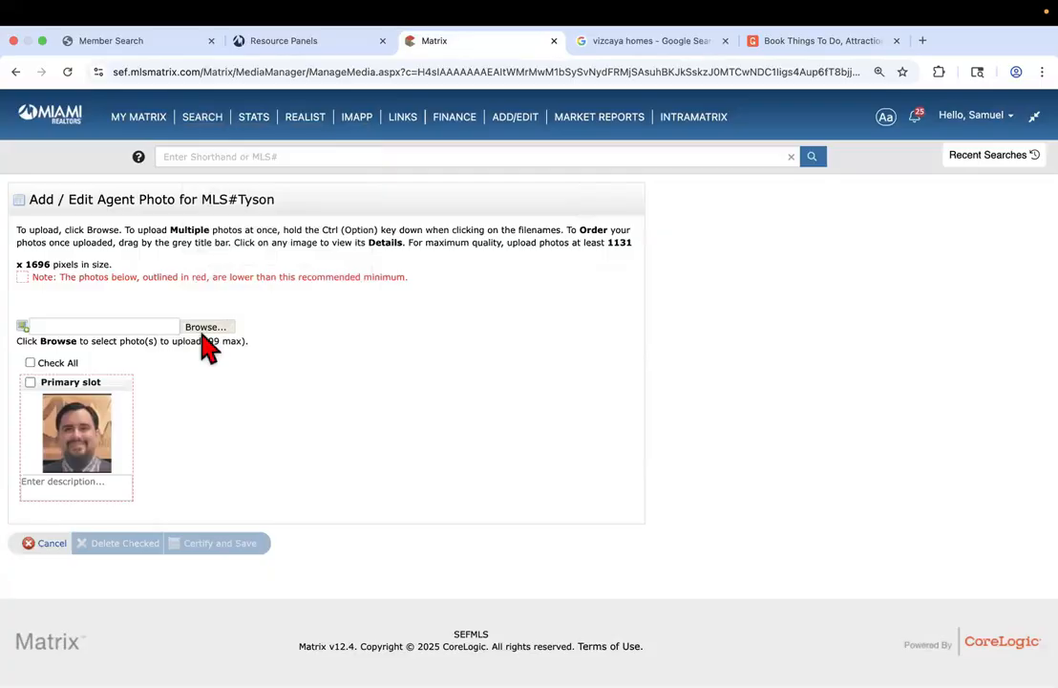
Upload thumbnail_Image.jpg as a second agent photo
{"action": "left_click", "coordinate": [204, 331]}
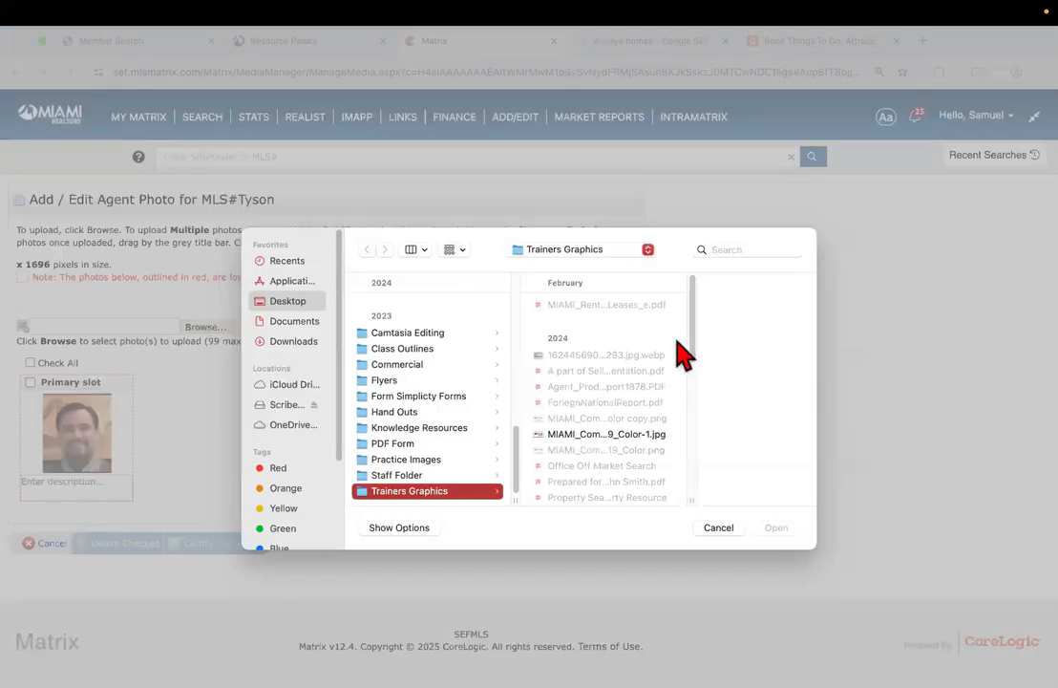
{"action": "left_click_drag", "start_coordinate": [692, 352], "coordinate": [692, 502]}
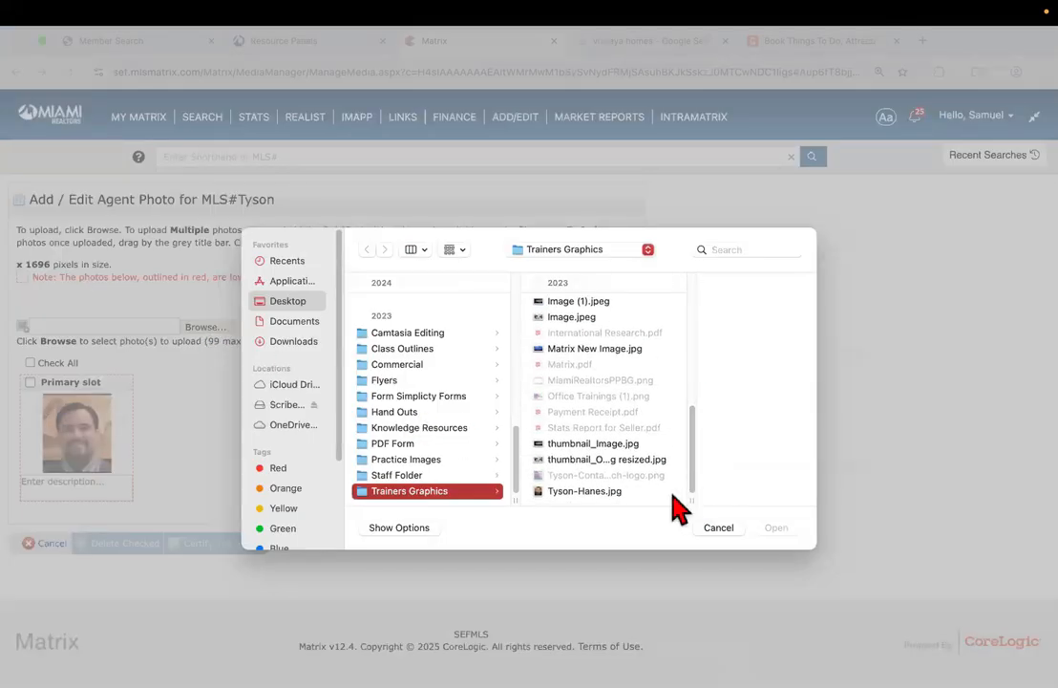
{"action": "left_click", "coordinate": [602, 445]}
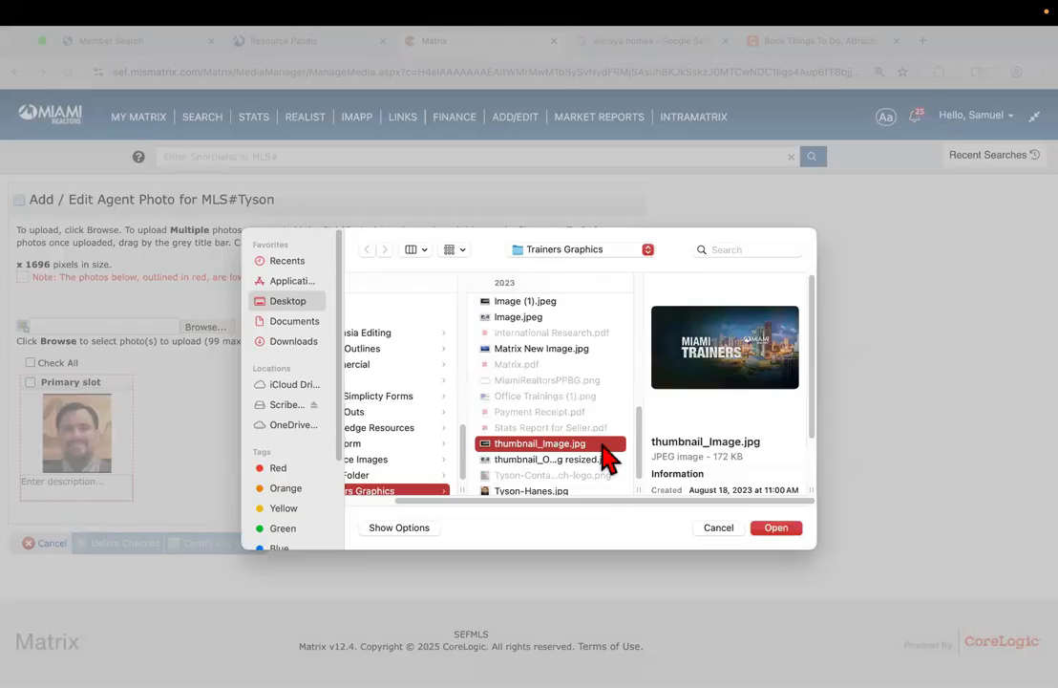
{"action": "left_click", "coordinate": [775, 528]}
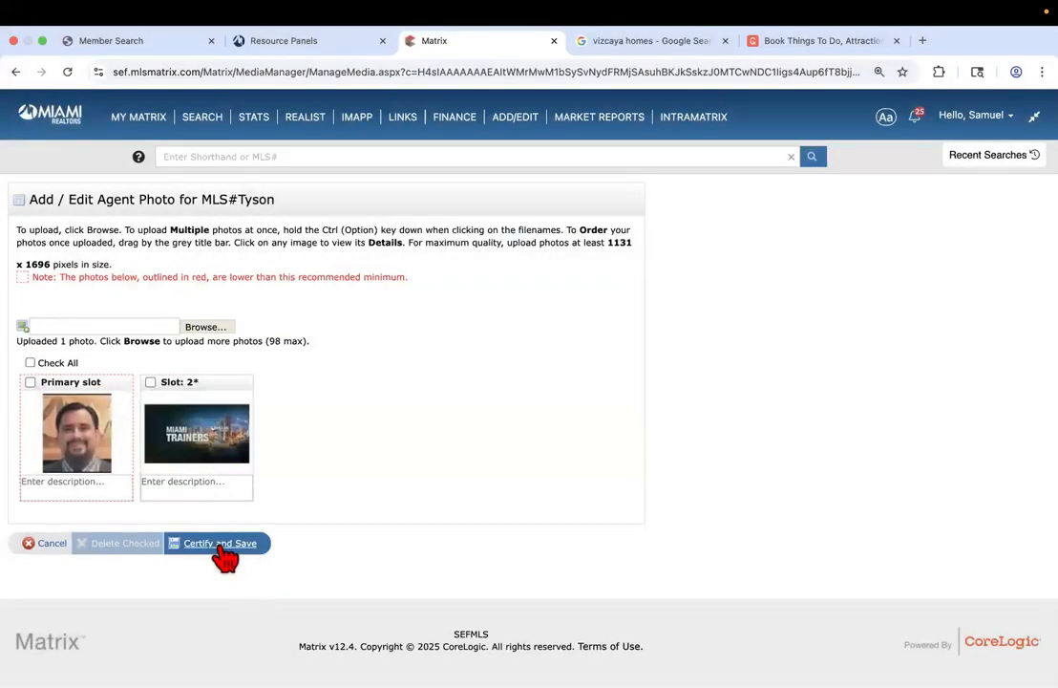
Delete the slot 2 photo, confirm the deletion, and Certify and Save
{"action": "left_click", "coordinate": [150, 382]}
{"action": "left_click", "coordinate": [150, 381]}
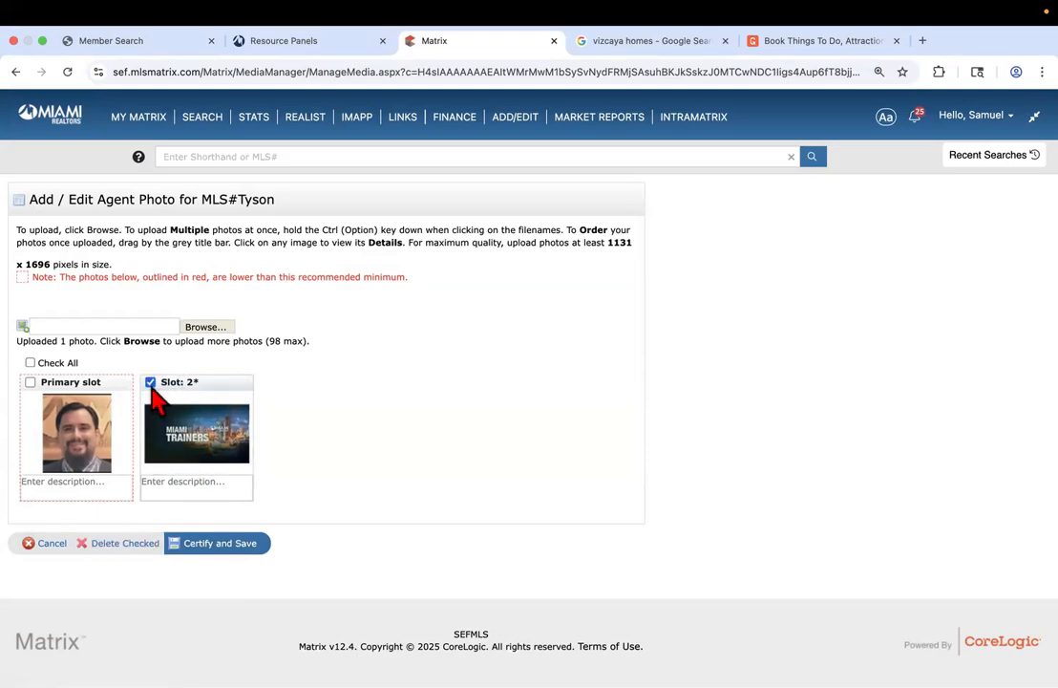
{"action": "left_click", "coordinate": [120, 544]}
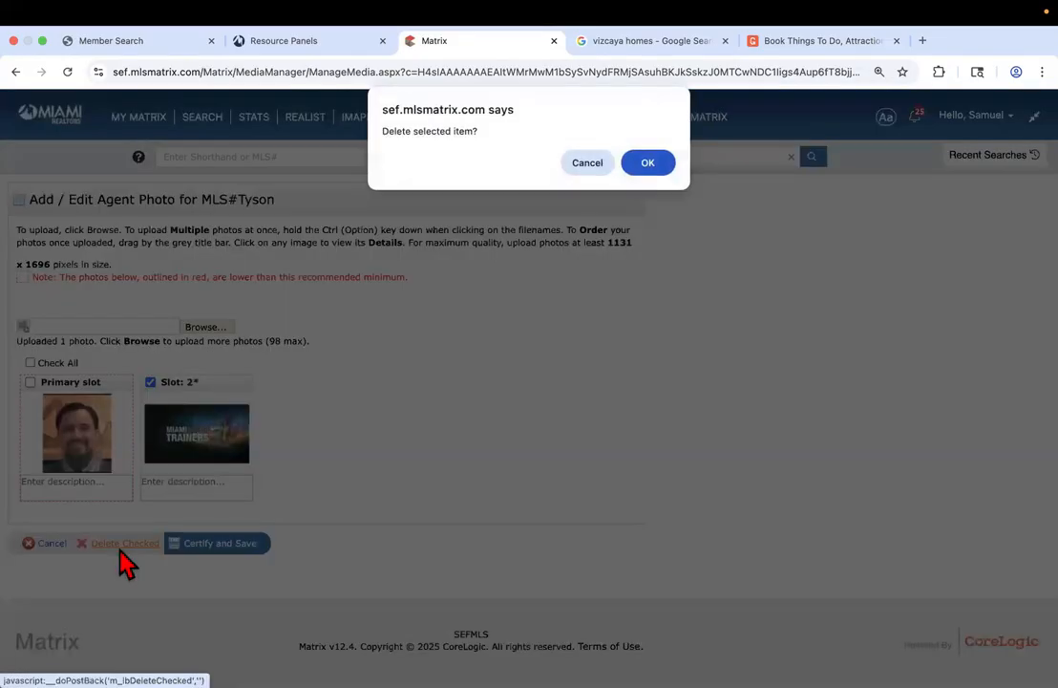
{"action": "left_click", "coordinate": [644, 167]}
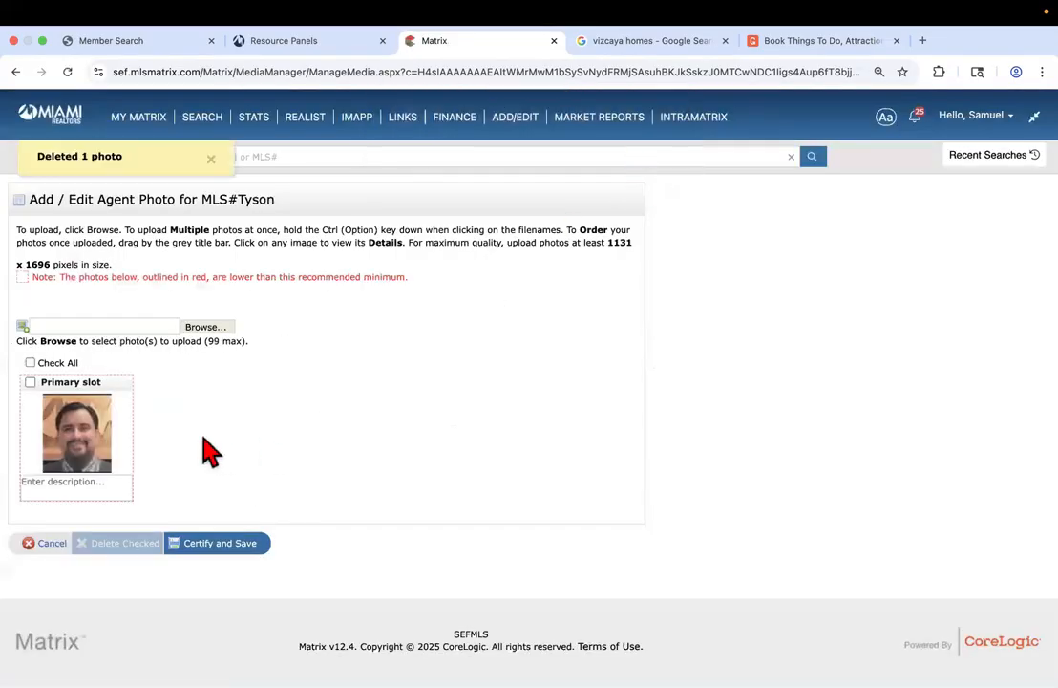
{"action": "left_click", "coordinate": [238, 554]}
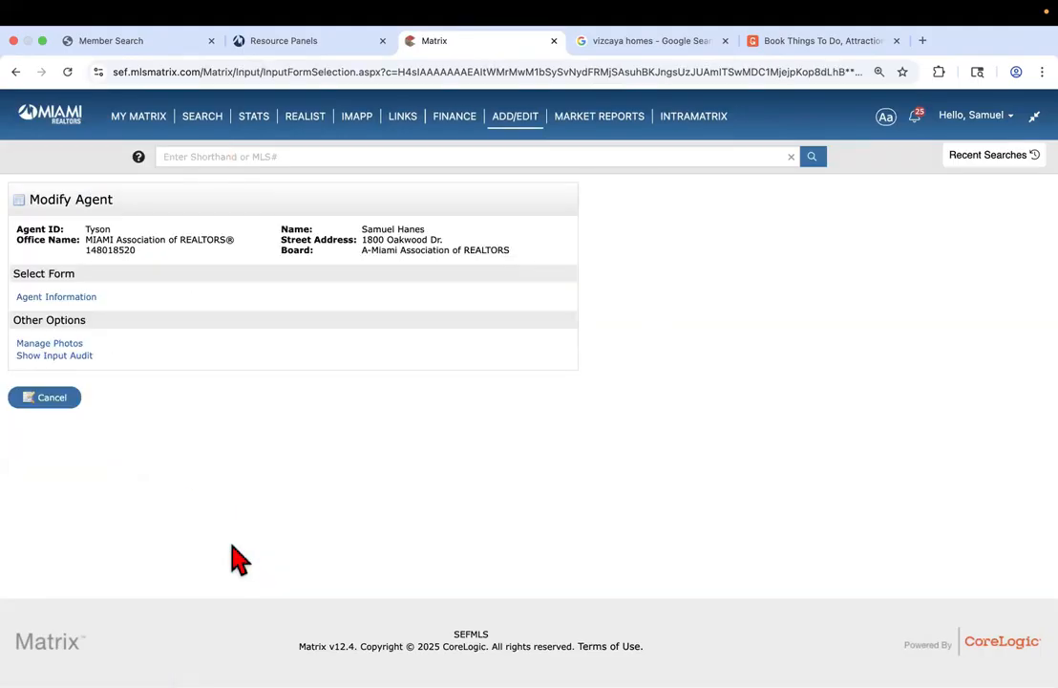
Cancel out, then reopen the agent's record from ADD/EDIT using the saved Agent ID suggestion
{"action": "left_click", "coordinate": [53, 398]}
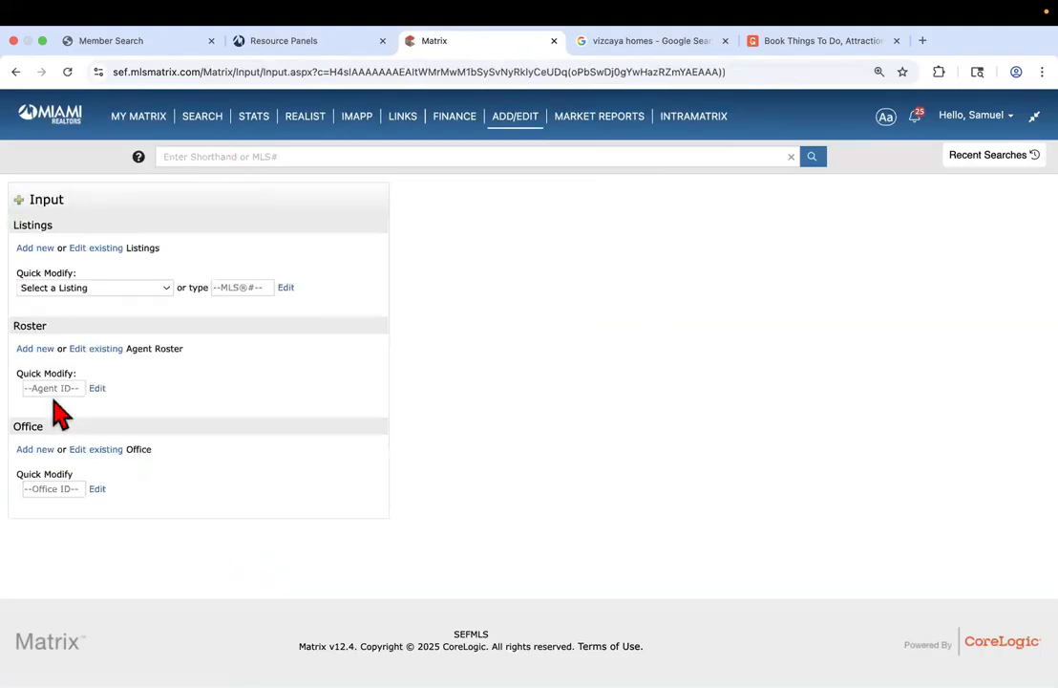
{"action": "left_click", "coordinate": [521, 126]}
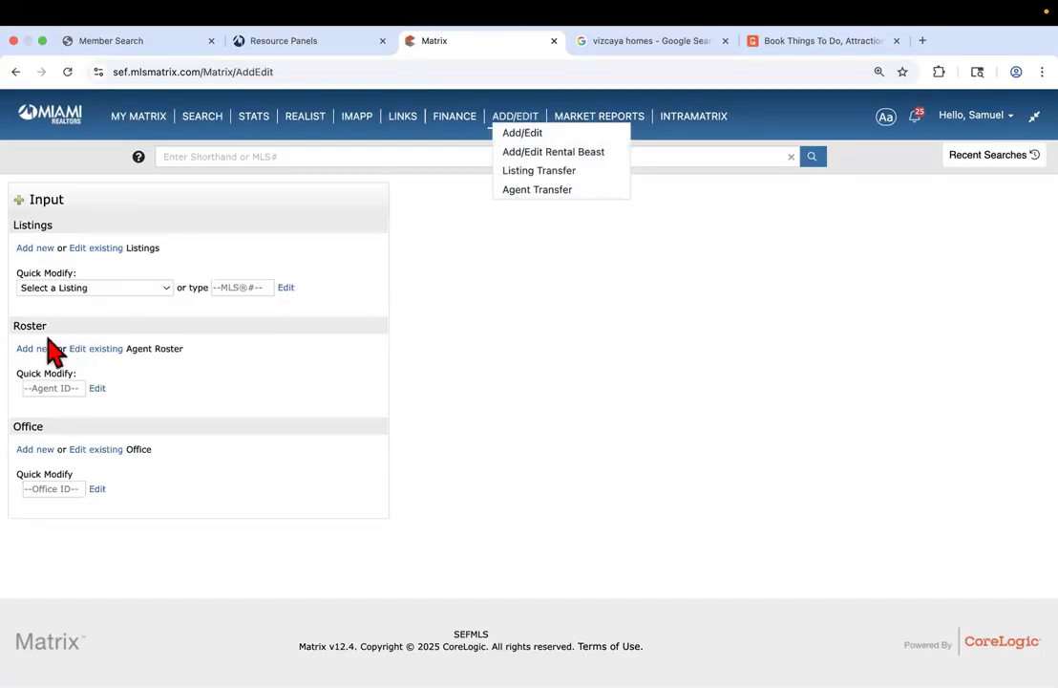
{"action": "left_click", "coordinate": [56, 389]}
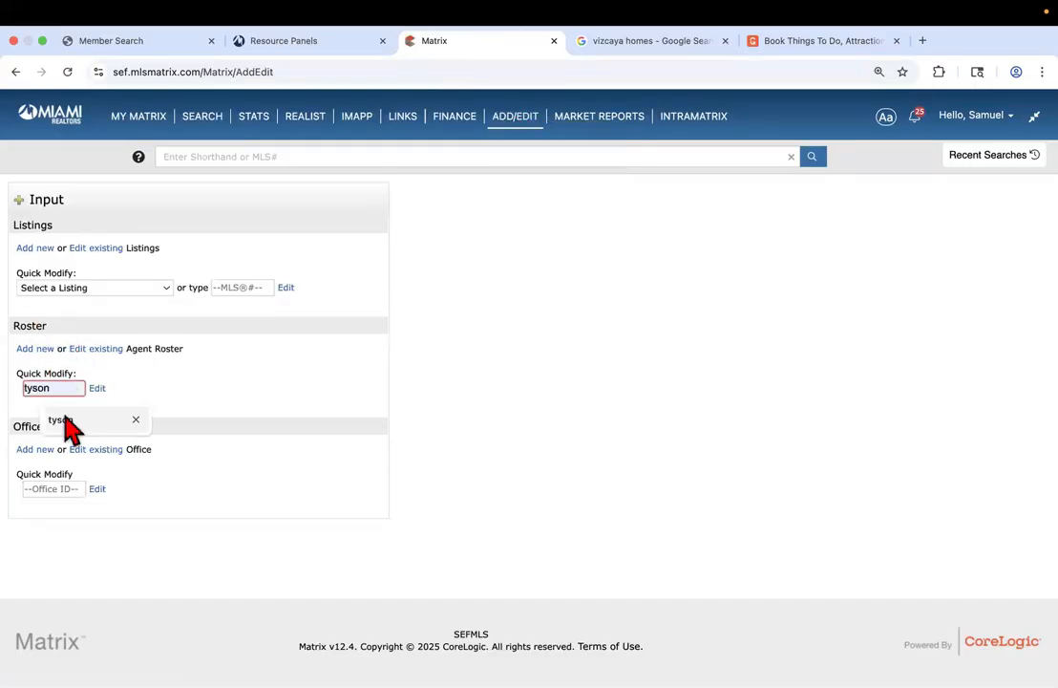
{"action": "left_click", "coordinate": [63, 424]}
{"action": "left_click", "coordinate": [99, 389]}
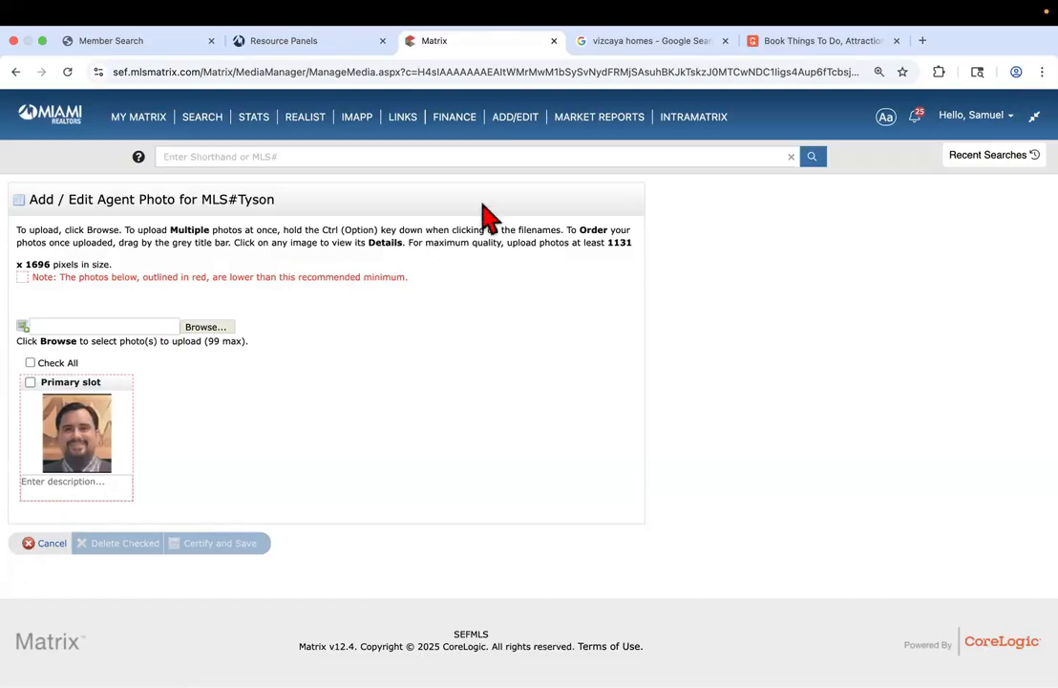
Open the Agent Production Report from Market Reports and exit full-screen mode
{"action": "left_click", "coordinate": [595, 123]}
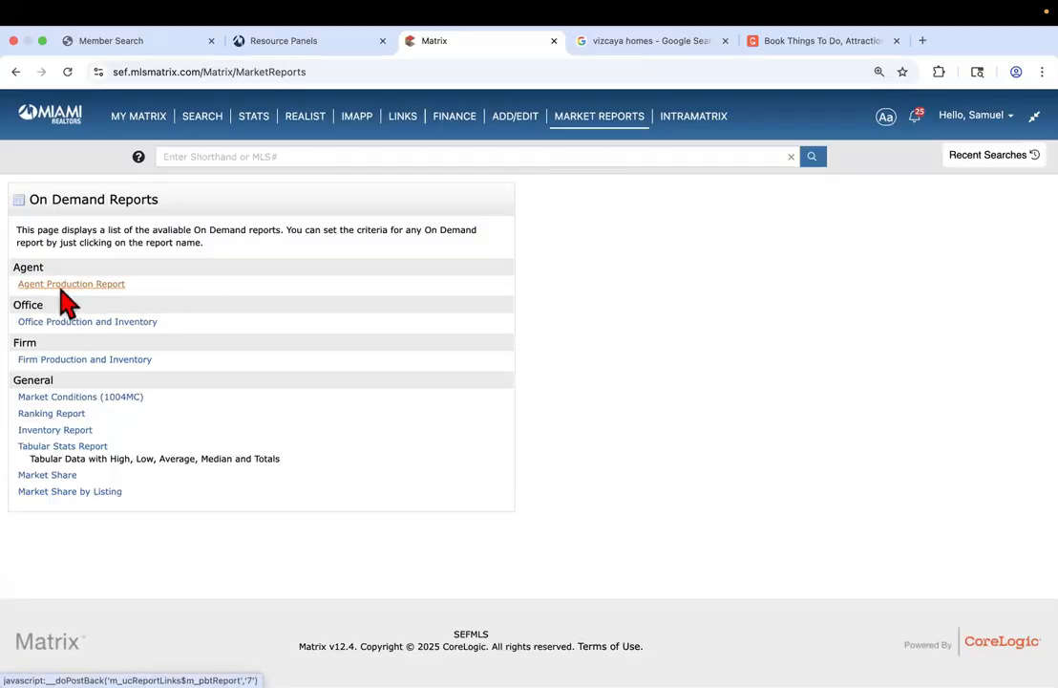
{"action": "left_click", "coordinate": [83, 283]}
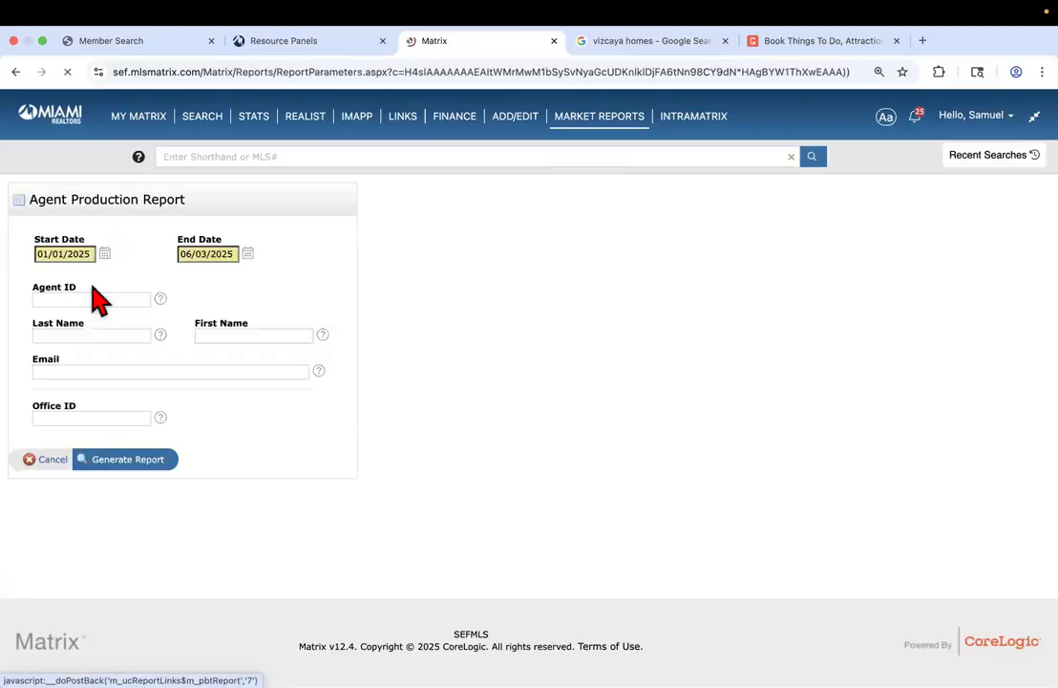
{"action": "left_click", "coordinate": [42, 41]}
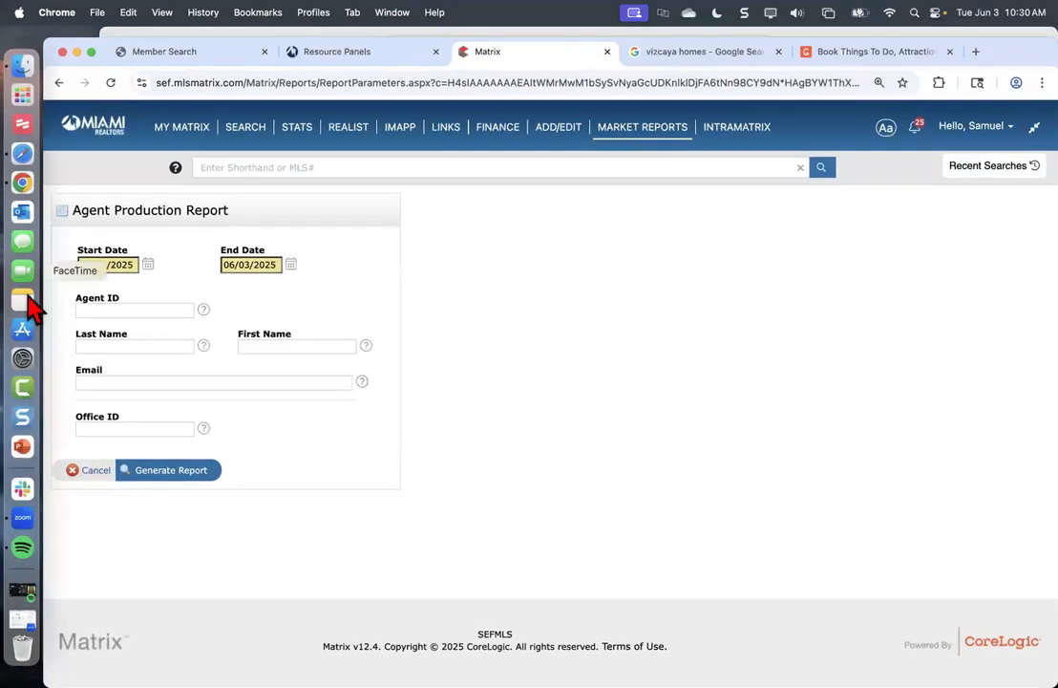
Close the other browser window, return to Resource Panels, and launch the Help Center tile
{"action": "left_click", "coordinate": [24, 155]}
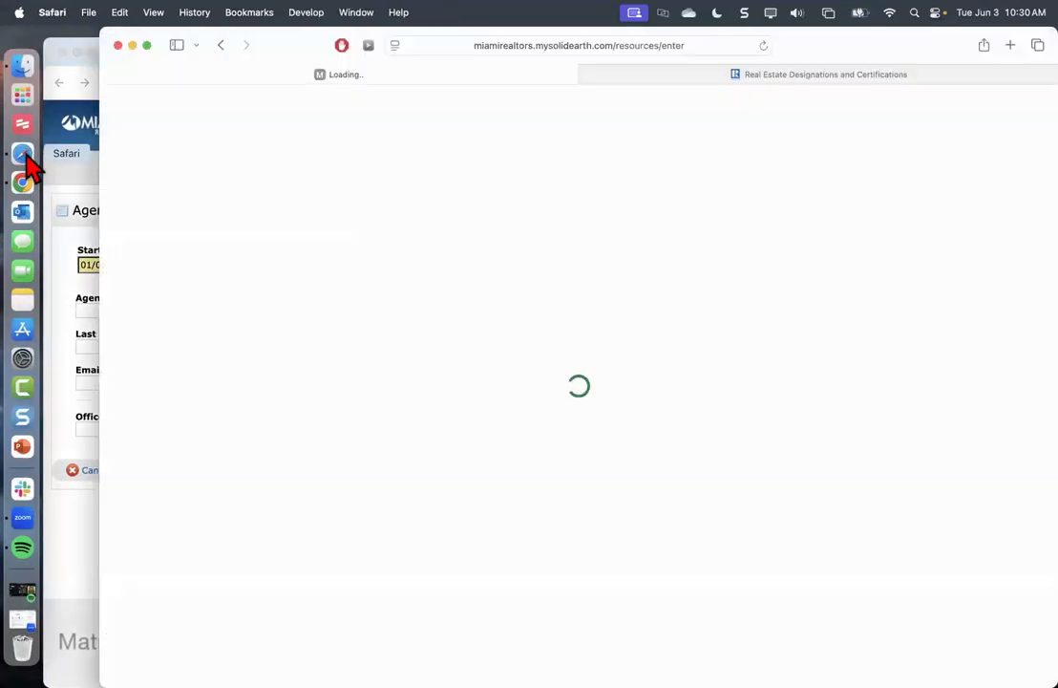
{"action": "left_click", "coordinate": [117, 45]}
{"action": "left_click", "coordinate": [325, 55]}
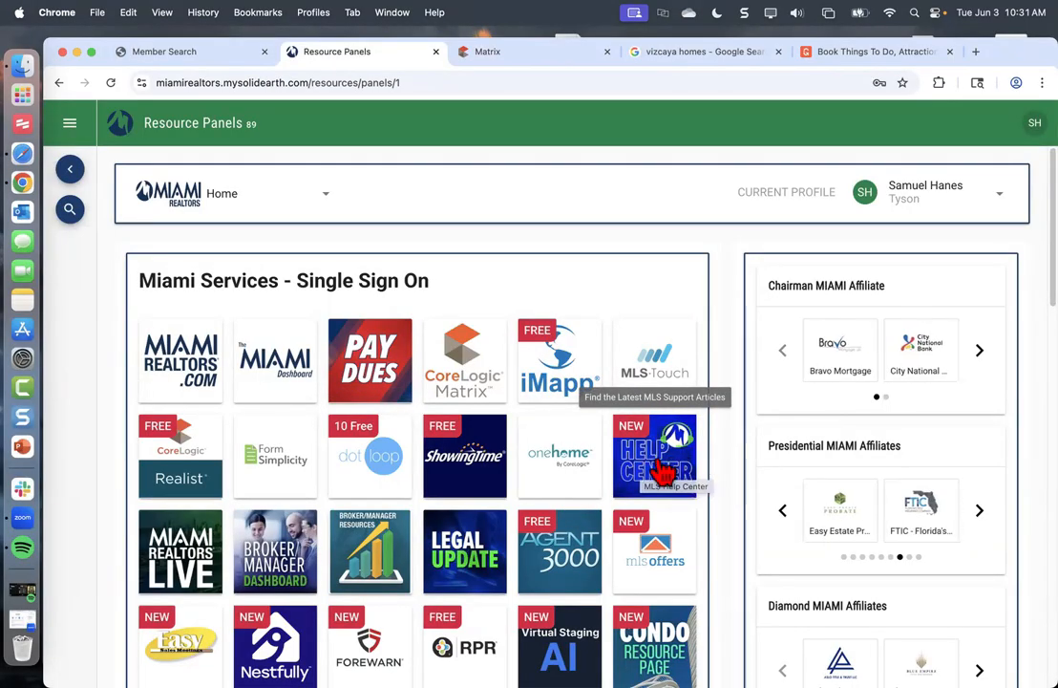
{"action": "left_click", "coordinate": [669, 465]}
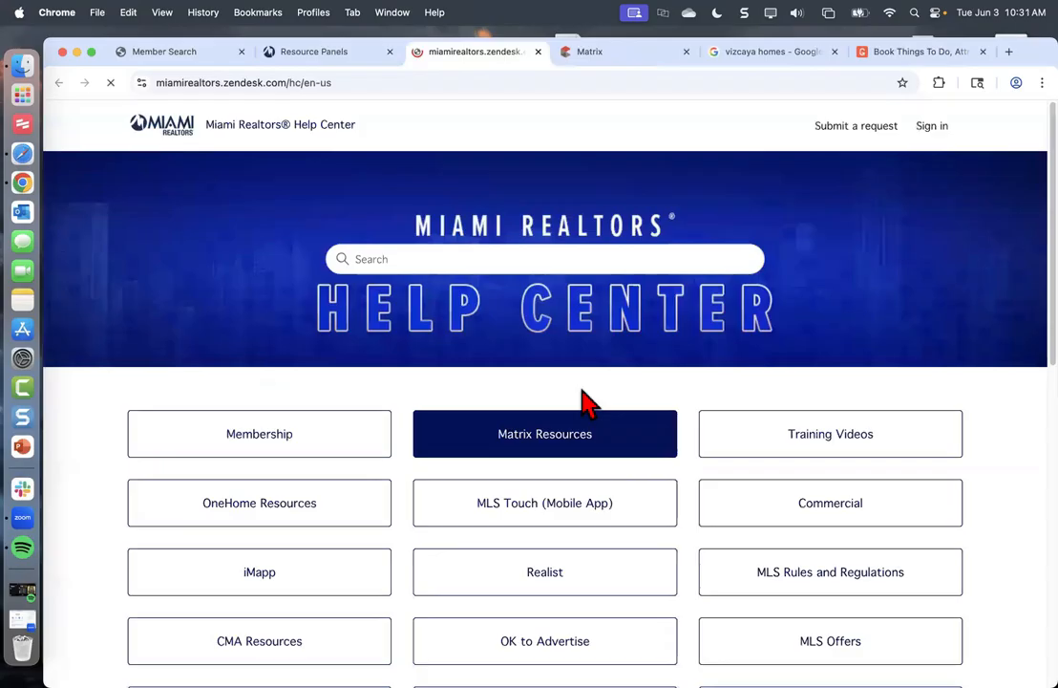
Copy the Help Center URL, browse Matrix Resources down to On Demand Reports, then return to Matrix
{"action": "left_click", "coordinate": [302, 82]}
{"action": "key", "text": "super+c"}
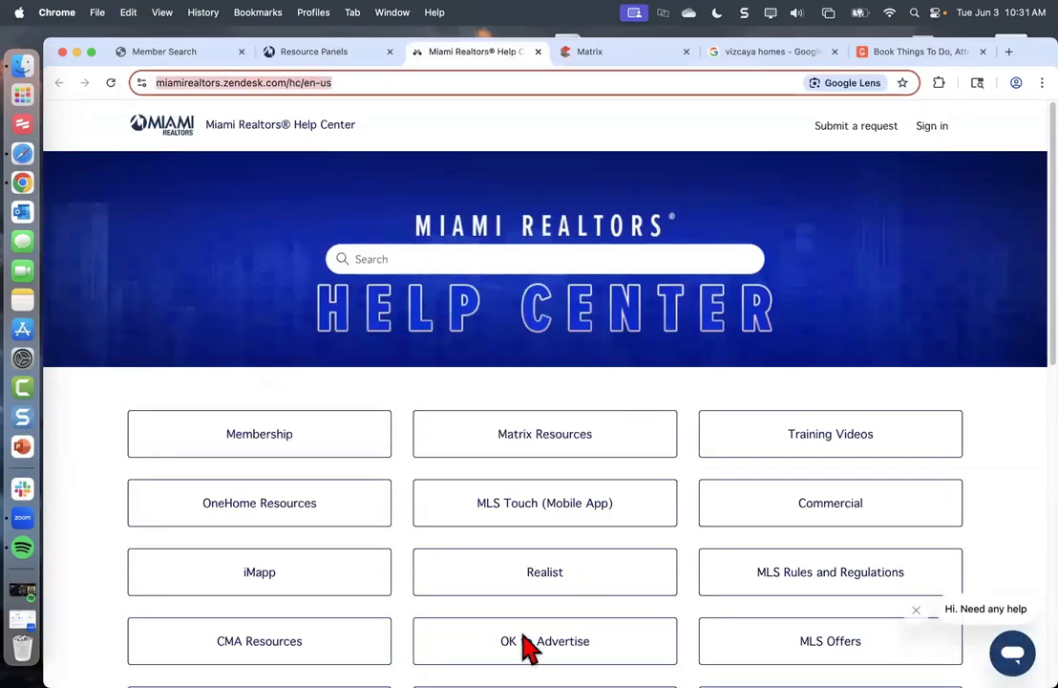
{"action": "scroll", "coordinate": [774, 298], "scroll_direction": "down", "scroll_amount": 1}
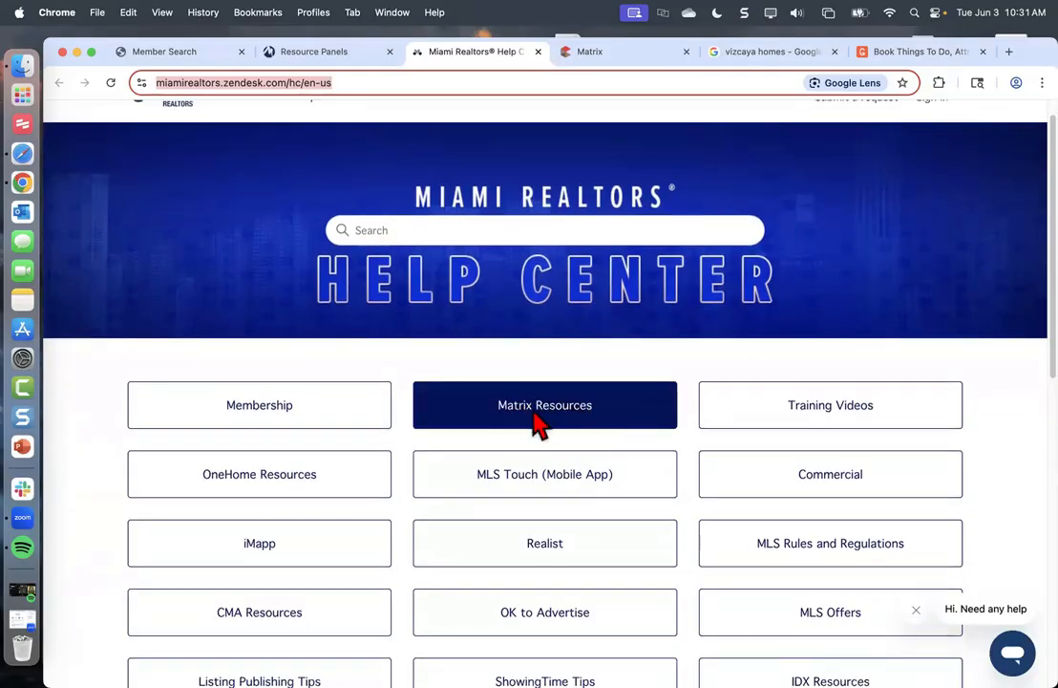
{"action": "left_click", "coordinate": [541, 423]}
{"action": "scroll", "coordinate": [528, 432], "scroll_direction": "down", "scroll_amount": 8}
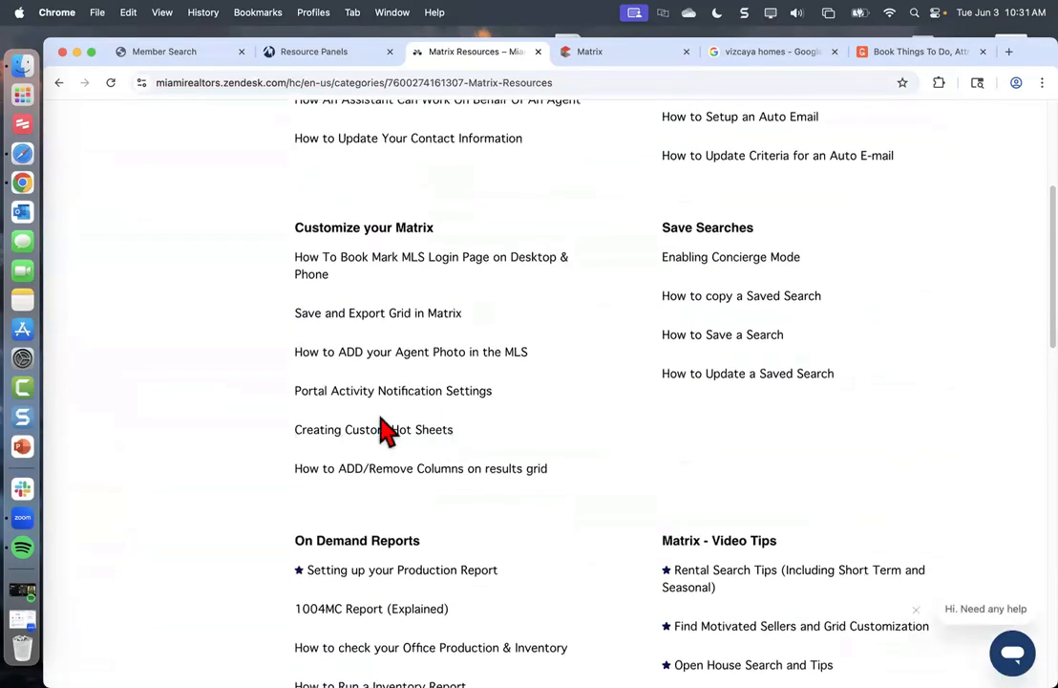
{"action": "scroll", "coordinate": [387, 430], "scroll_direction": "down", "scroll_amount": 3}
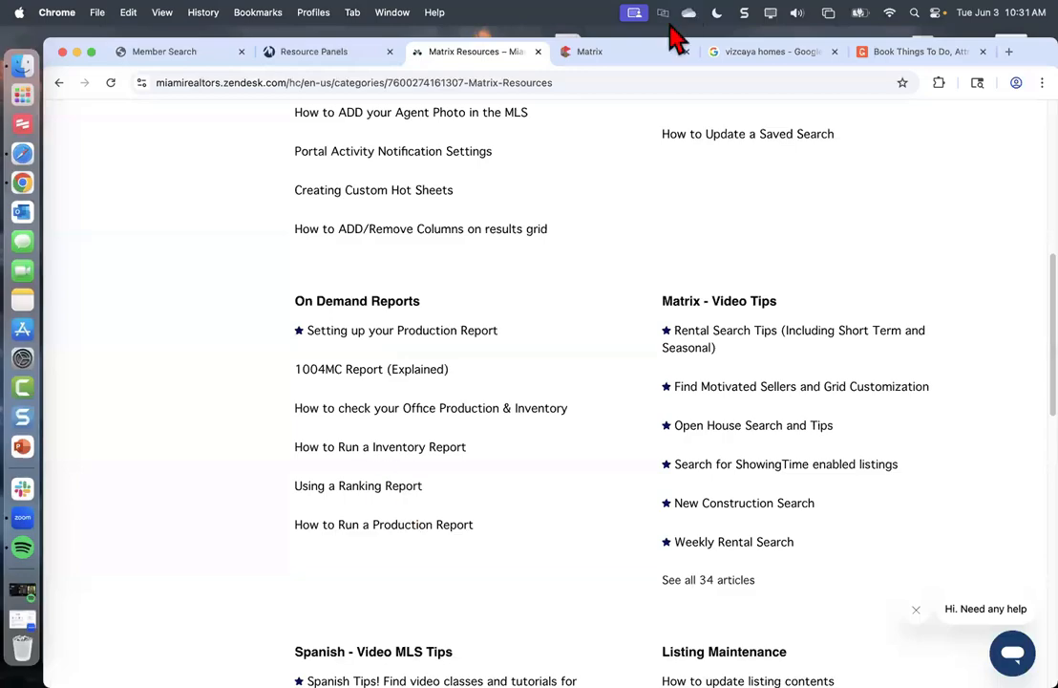
{"action": "left_click", "coordinate": [588, 51]}
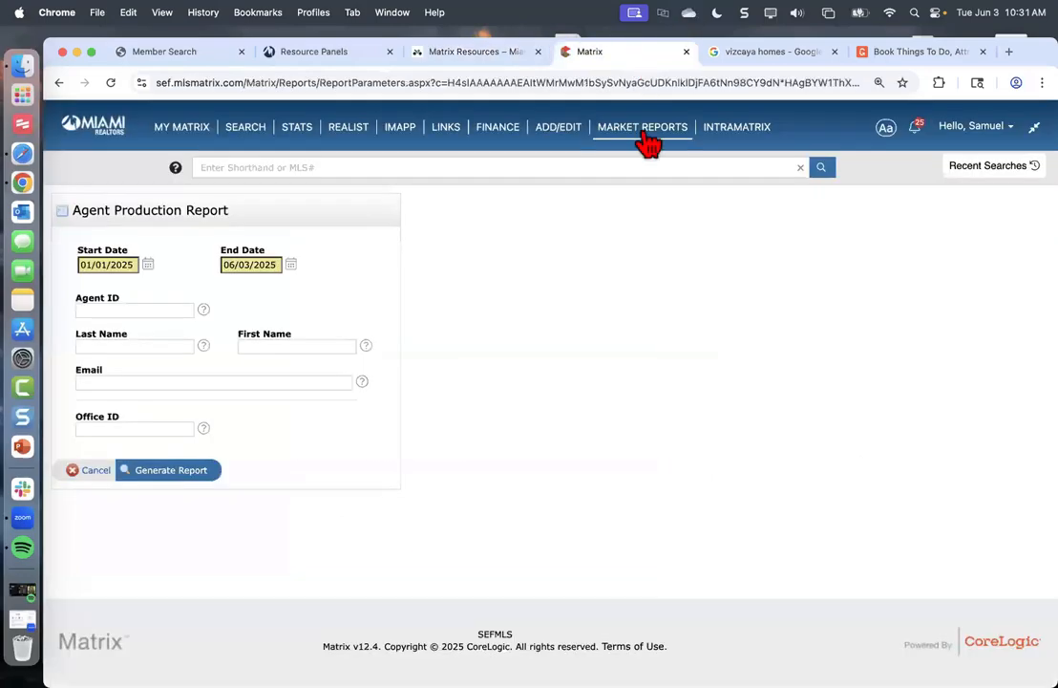
Go back to the On Demand Reports list and reveal the INTRAMATRIX menu of other MLS systems
{"action": "left_click", "coordinate": [58, 82]}
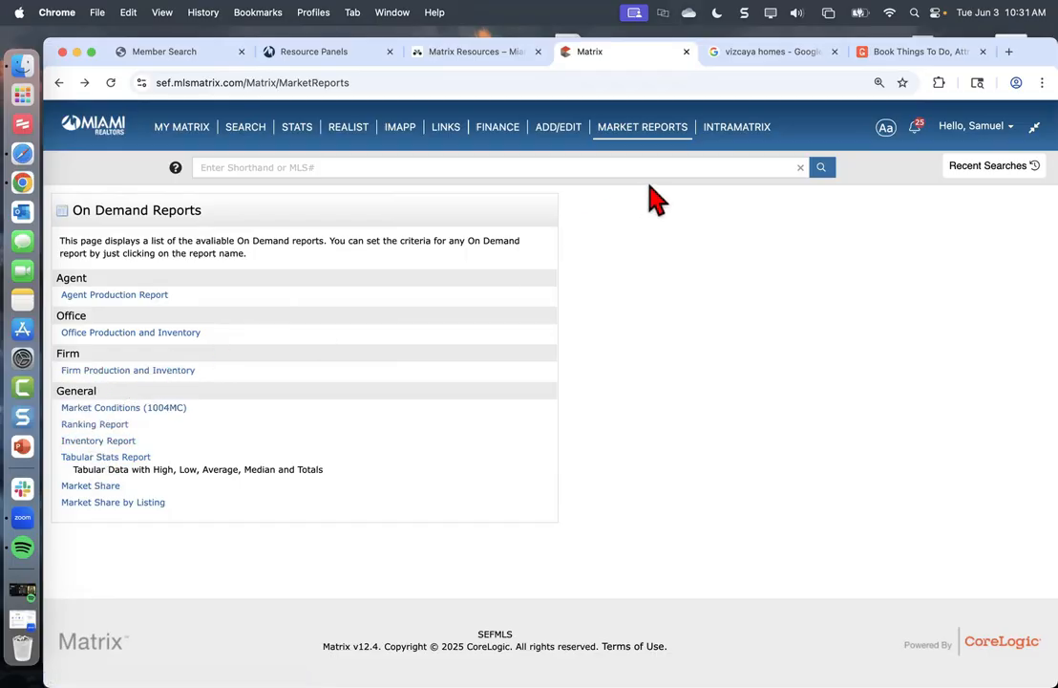
{"action": "mouse_move", "coordinate": [737, 126]}
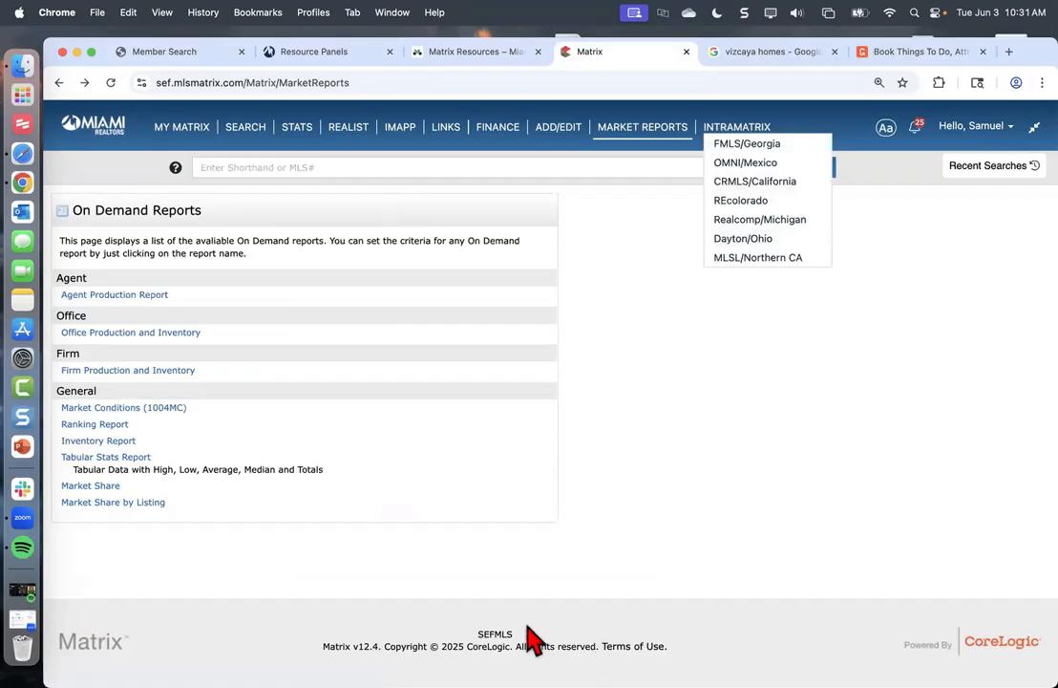
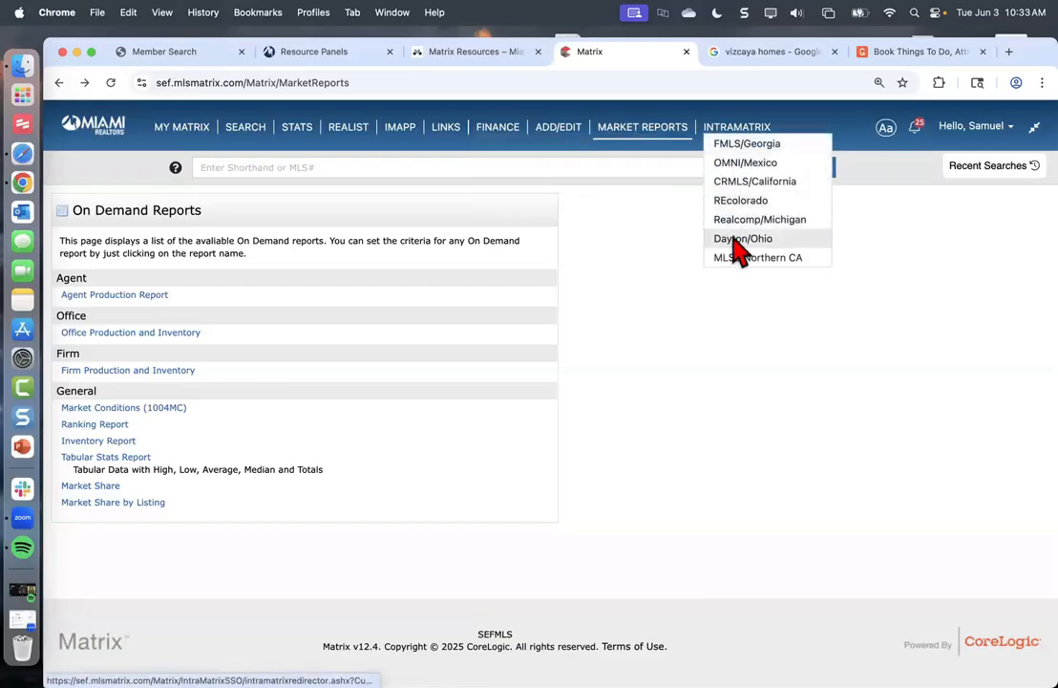
On the Resource Panels page, launch the MLS Match tile from the Miami Services grid
{"action": "left_click", "coordinate": [328, 54]}
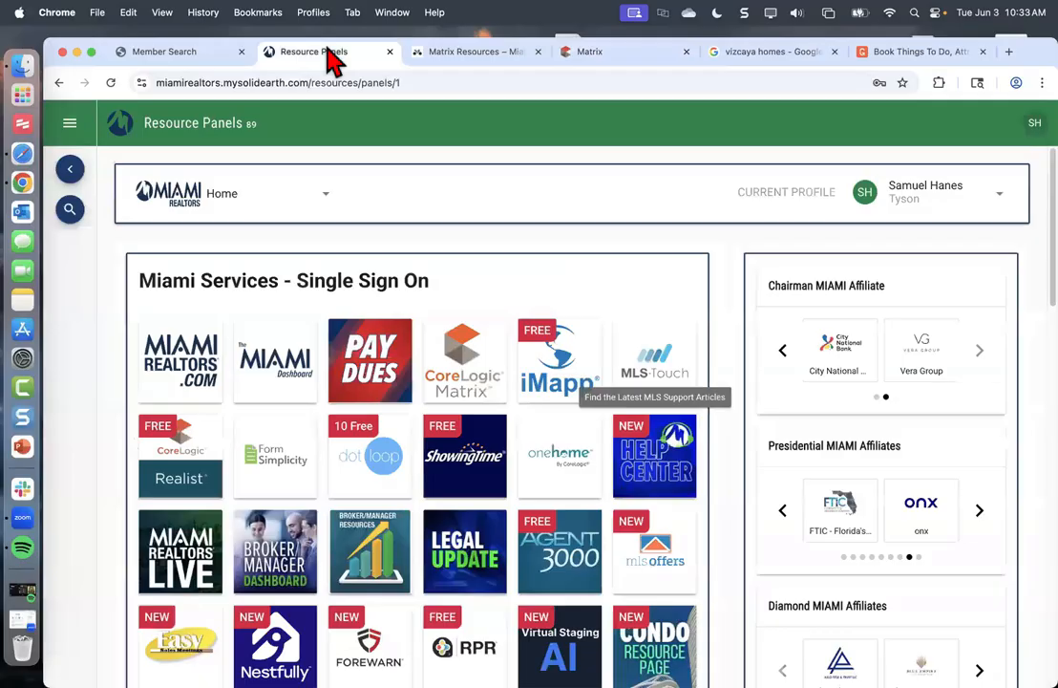
{"action": "scroll", "coordinate": [367, 203], "scroll_direction": "down", "scroll_amount": 3}
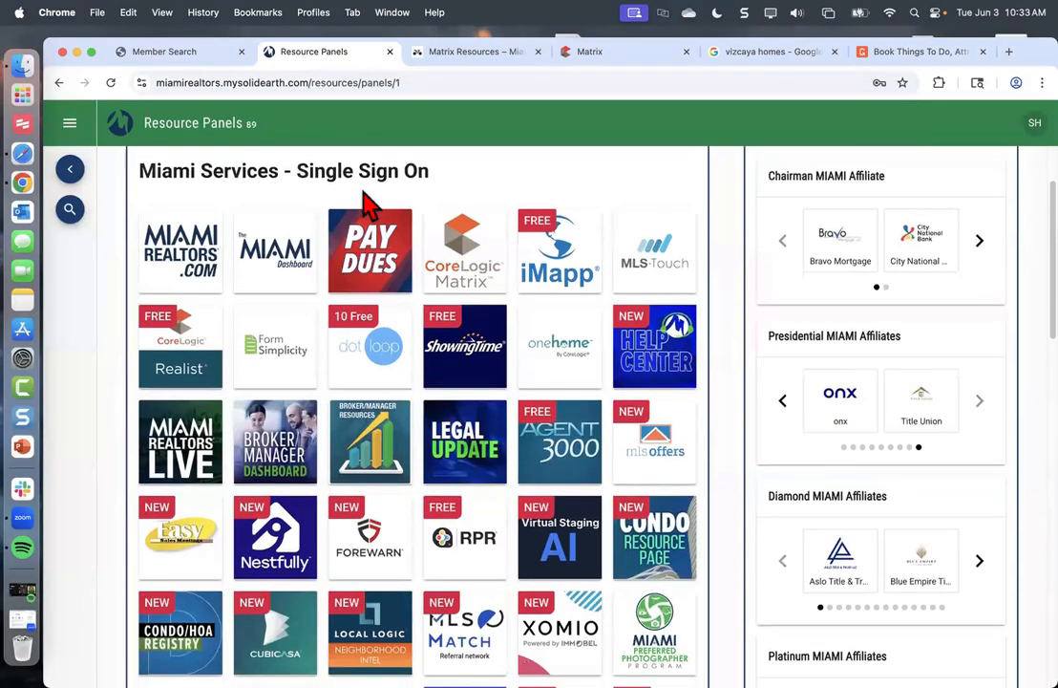
{"action": "scroll", "coordinate": [366, 203], "scroll_direction": "down", "scroll_amount": 3}
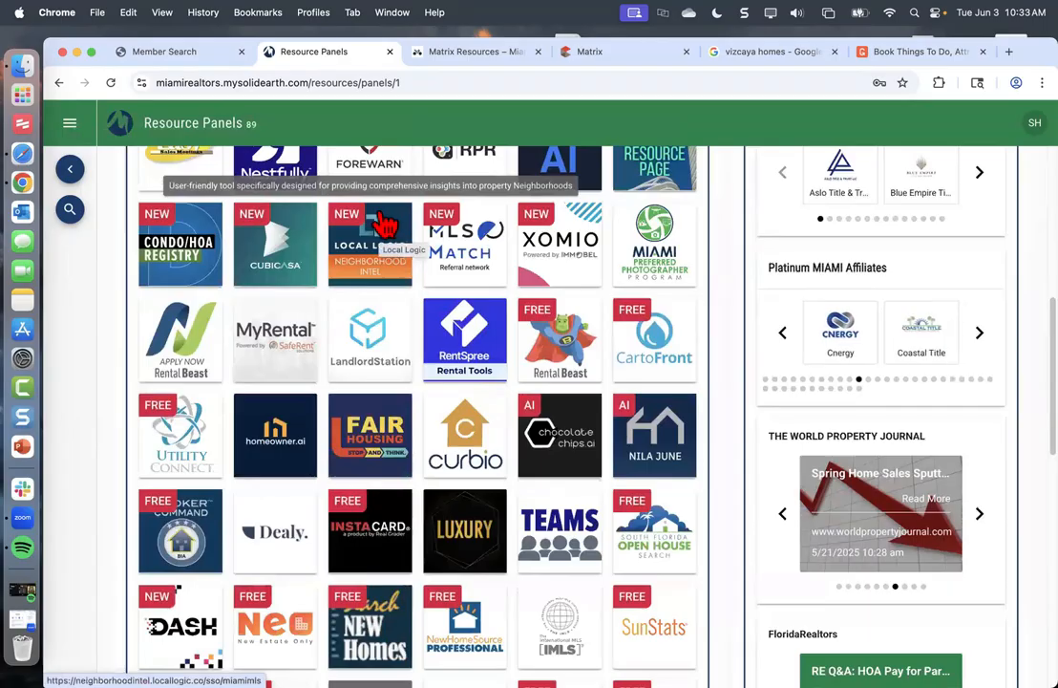
{"action": "scroll", "coordinate": [509, 284], "scroll_direction": "up", "scroll_amount": 1}
{"action": "scroll", "coordinate": [509, 284], "scroll_direction": "up", "scroll_amount": 2}
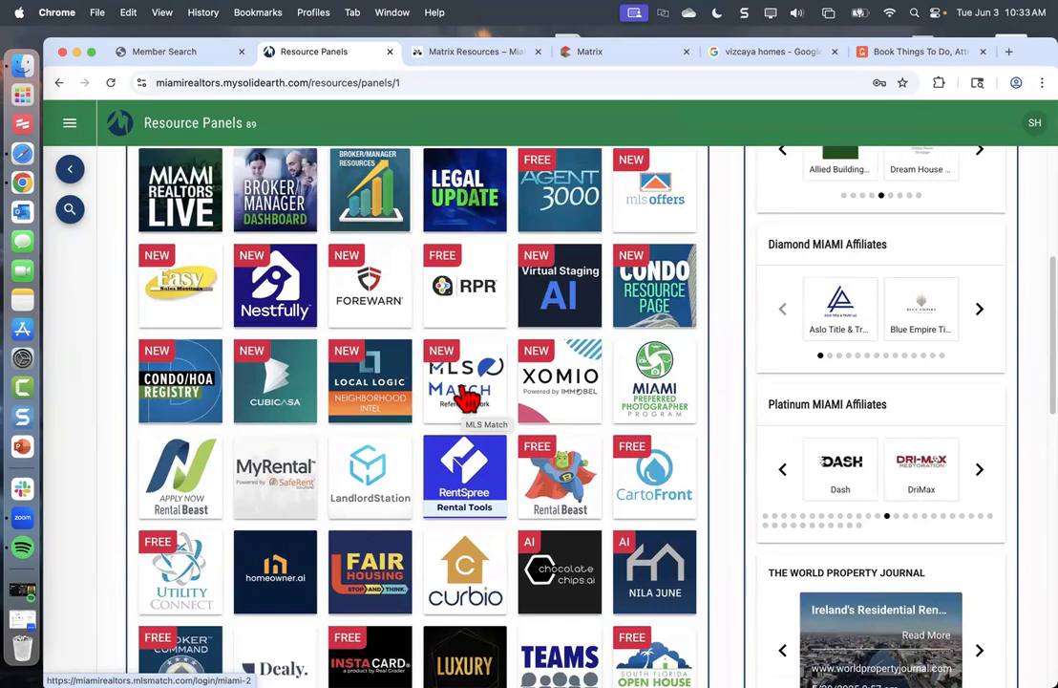
{"action": "left_click", "coordinate": [466, 397]}
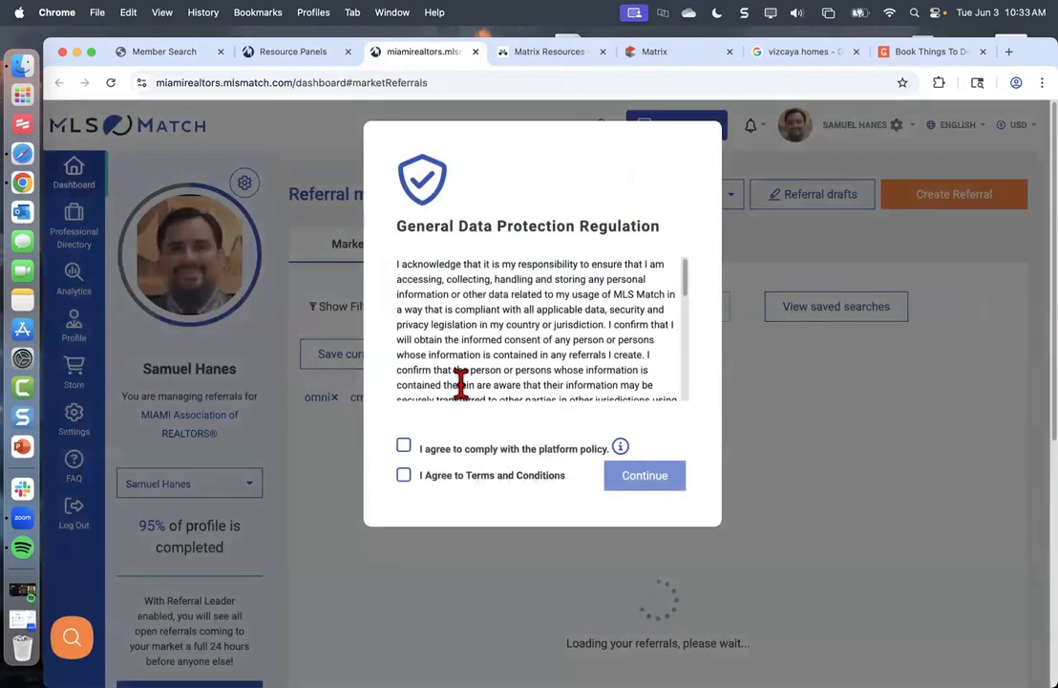
Agree to the platform policy and the terms and conditions, then continue past the GDPR notice
{"action": "left_click", "coordinate": [403, 447]}
{"action": "left_click", "coordinate": [403, 475]}
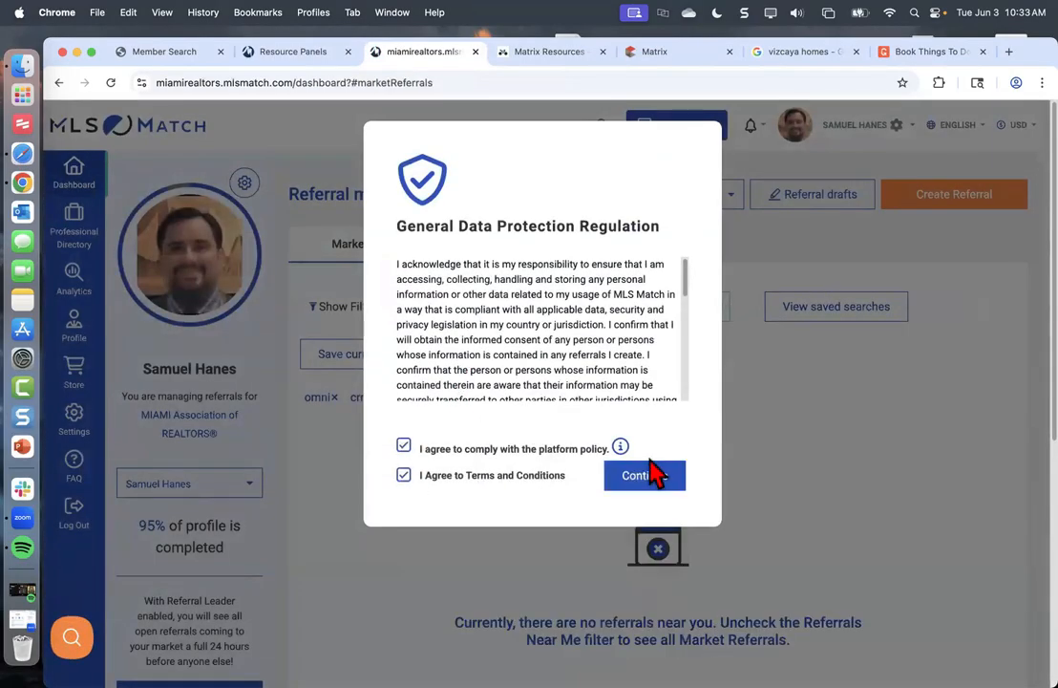
{"action": "left_click", "coordinate": [652, 474]}
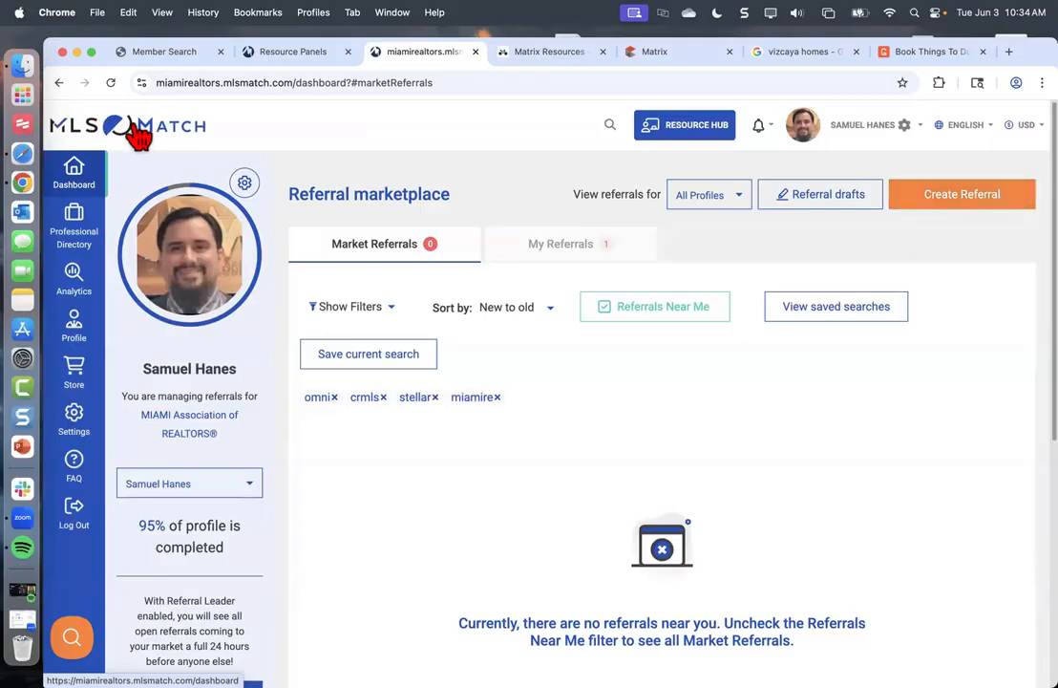
Back in Matrix, go through the account menu's Settings to the My Information card
{"action": "left_click", "coordinate": [650, 56]}
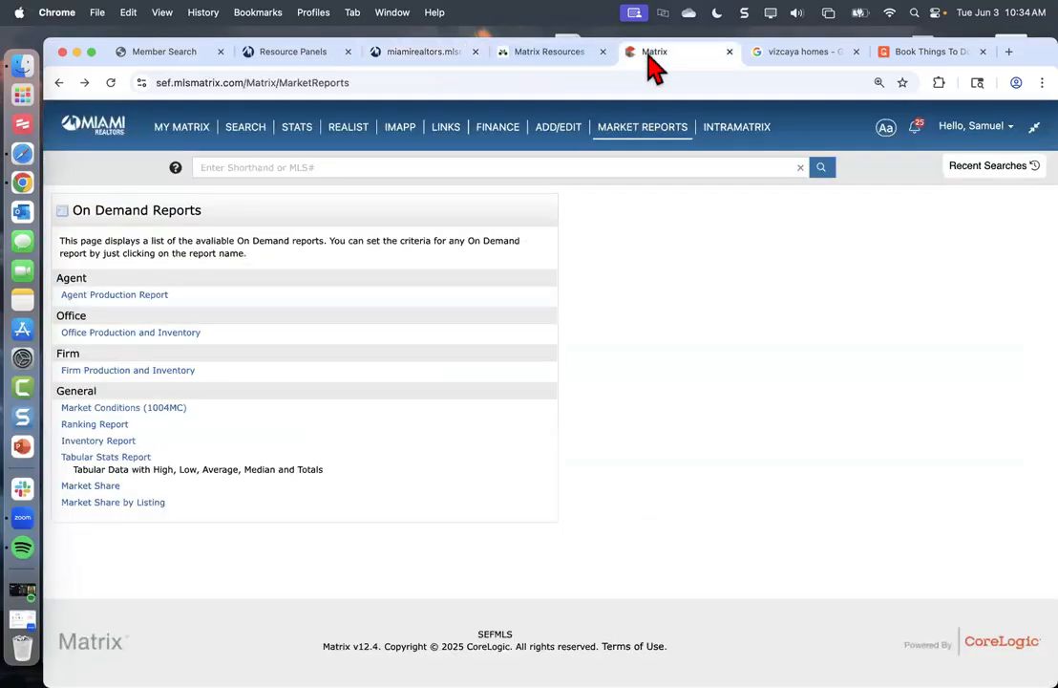
{"action": "left_click", "coordinate": [973, 128]}
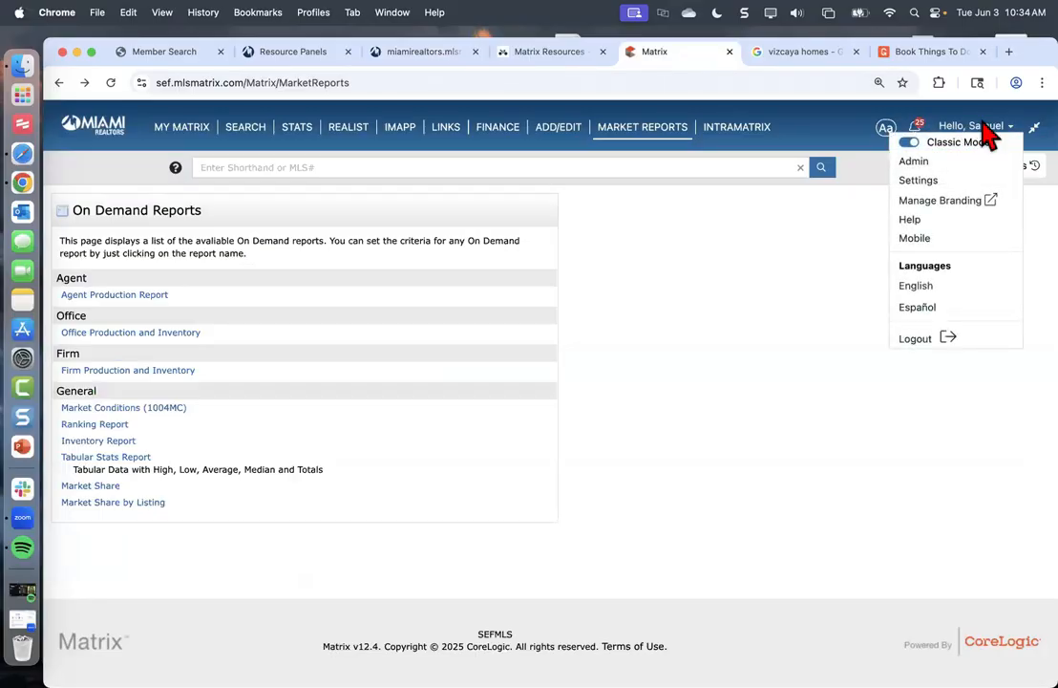
{"action": "left_click", "coordinate": [919, 181]}
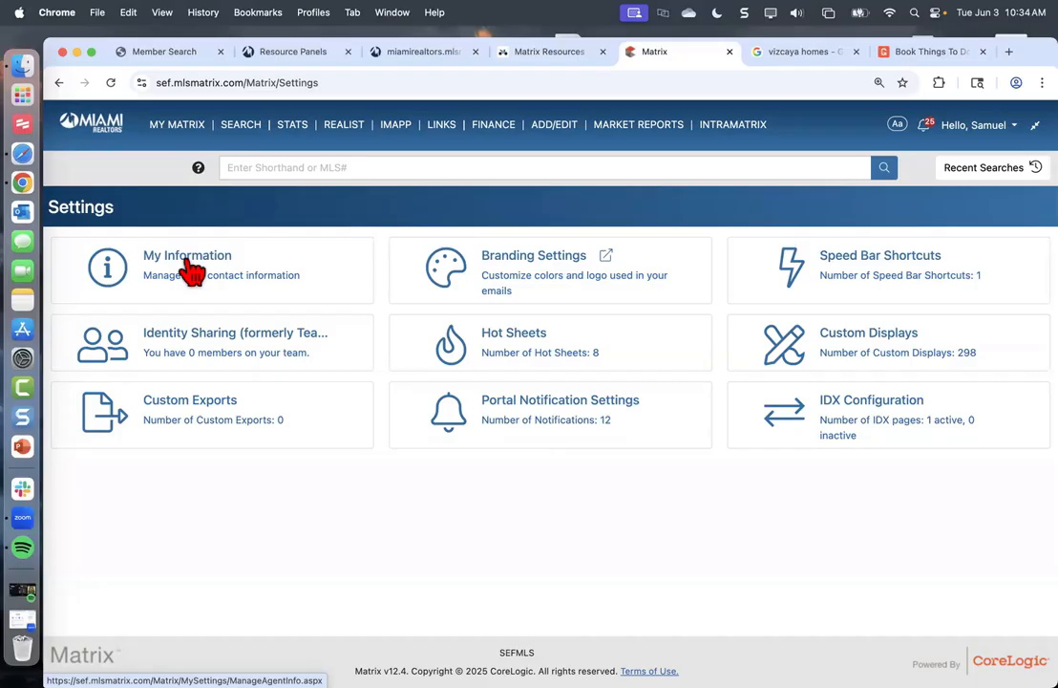
{"action": "left_click", "coordinate": [984, 127]}
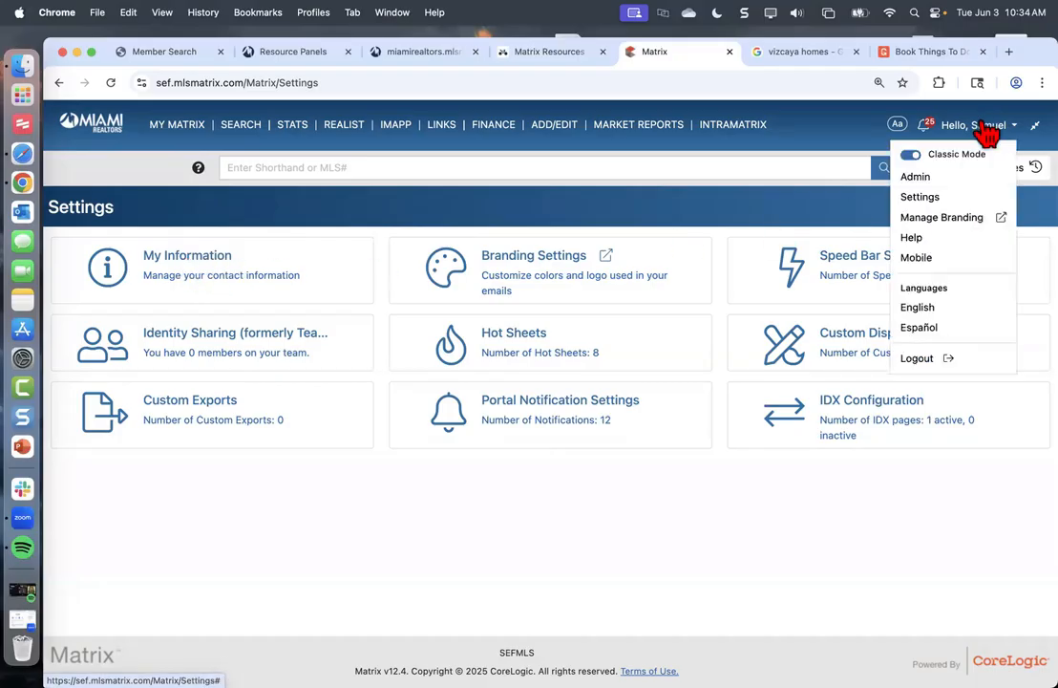
{"action": "left_click", "coordinate": [191, 277]}
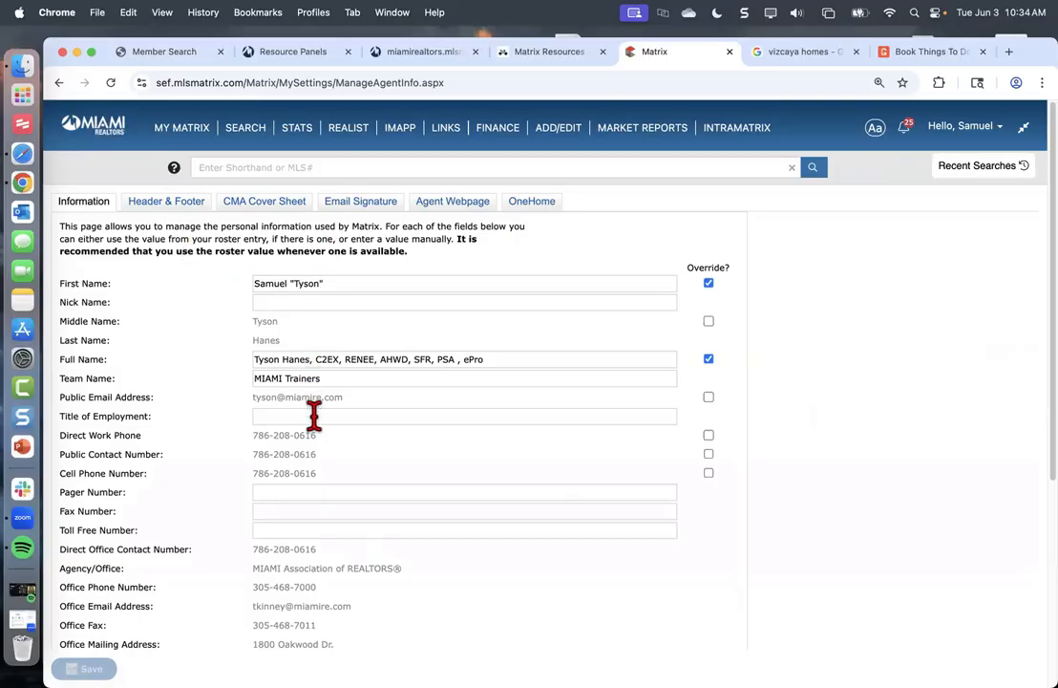
{"action": "left_click", "coordinate": [286, 513]}
{"action": "key", "text": "Tab"}
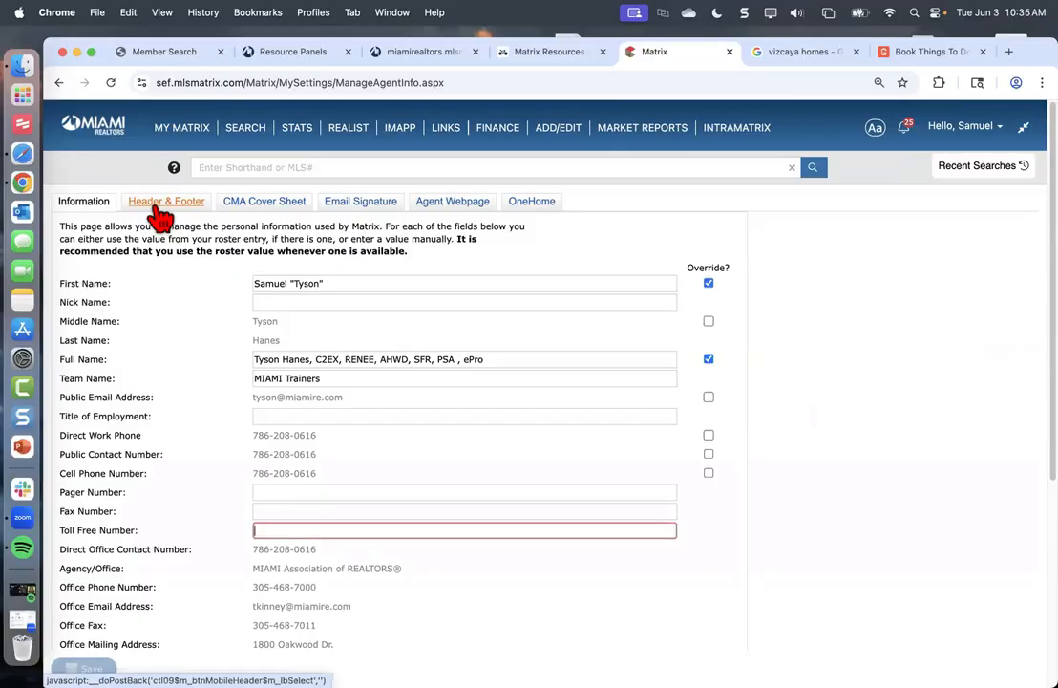
{"action": "left_click", "coordinate": [296, 303]}
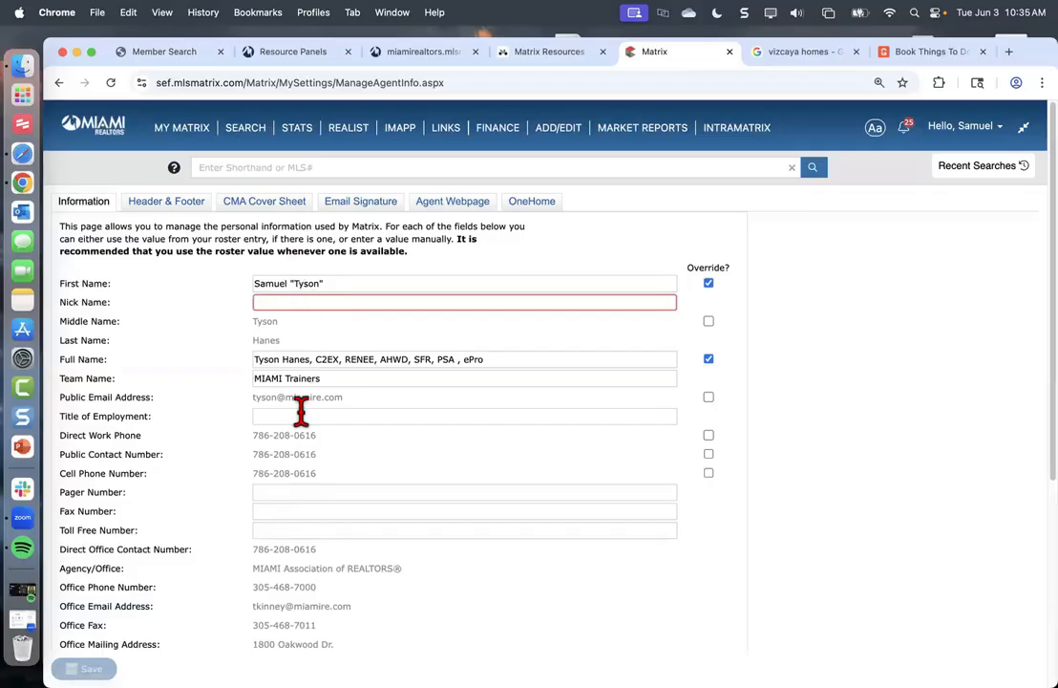
{"action": "scroll", "coordinate": [303, 621], "scroll_direction": "down", "scroll_amount": 5}
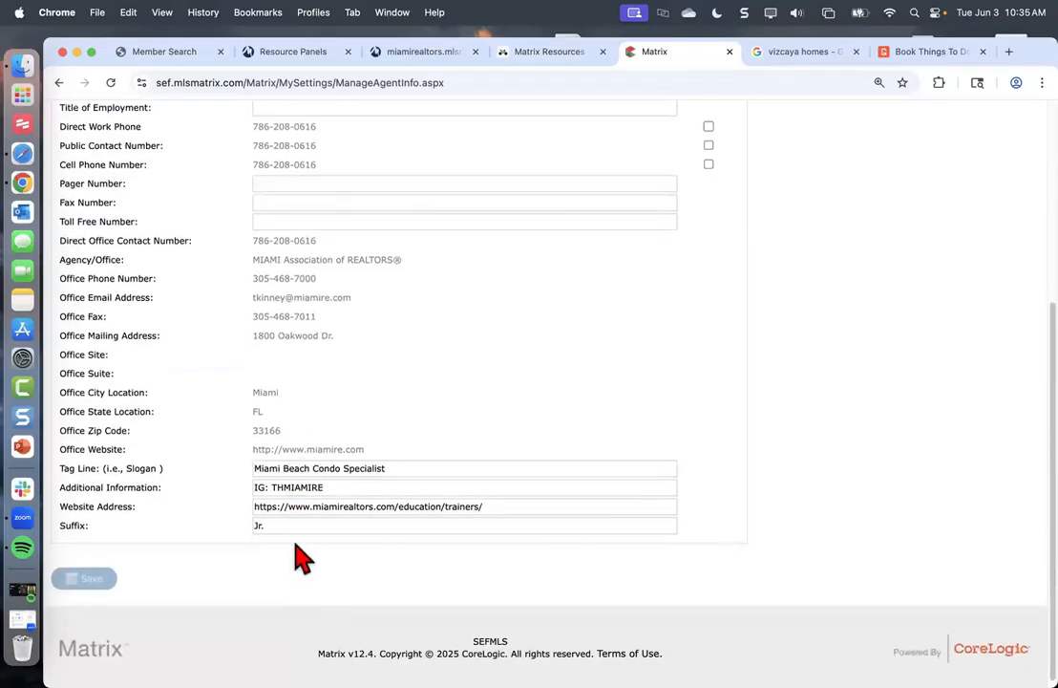
{"action": "scroll", "coordinate": [300, 560], "scroll_direction": "up", "scroll_amount": 5}
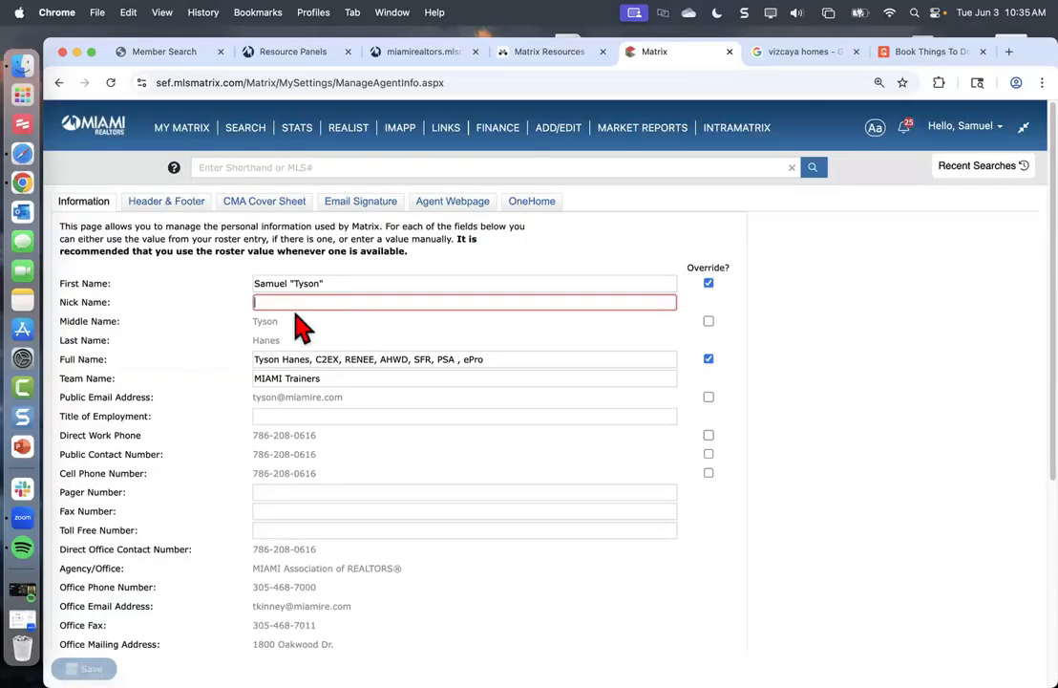
{"action": "left_click", "coordinate": [179, 210]}
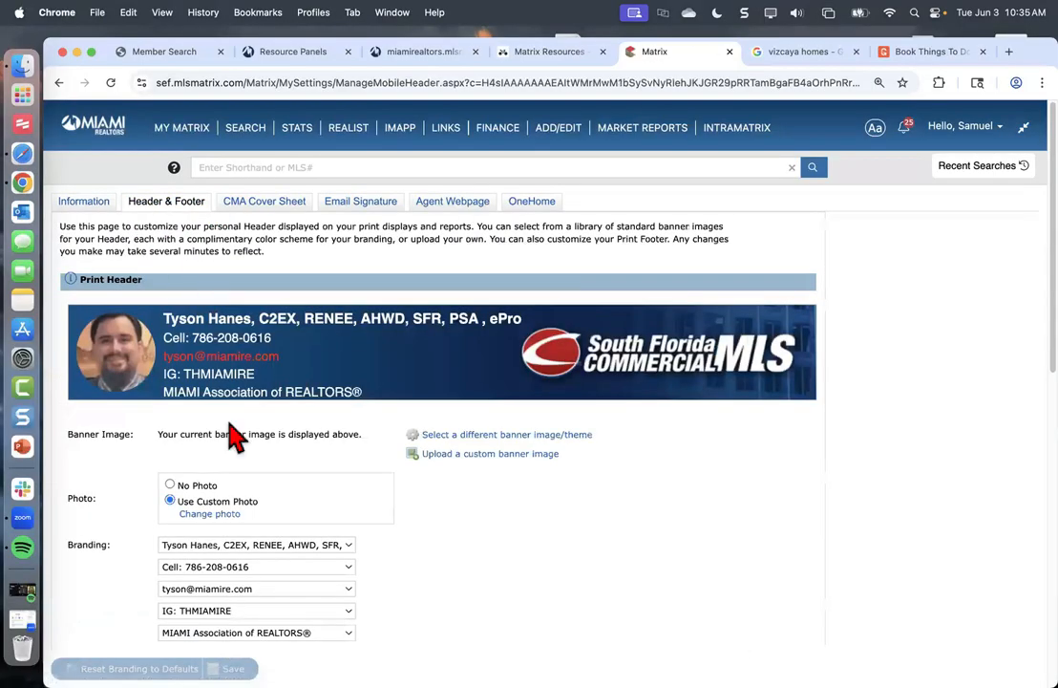
{"action": "scroll", "coordinate": [227, 495], "scroll_direction": "down", "scroll_amount": 1}
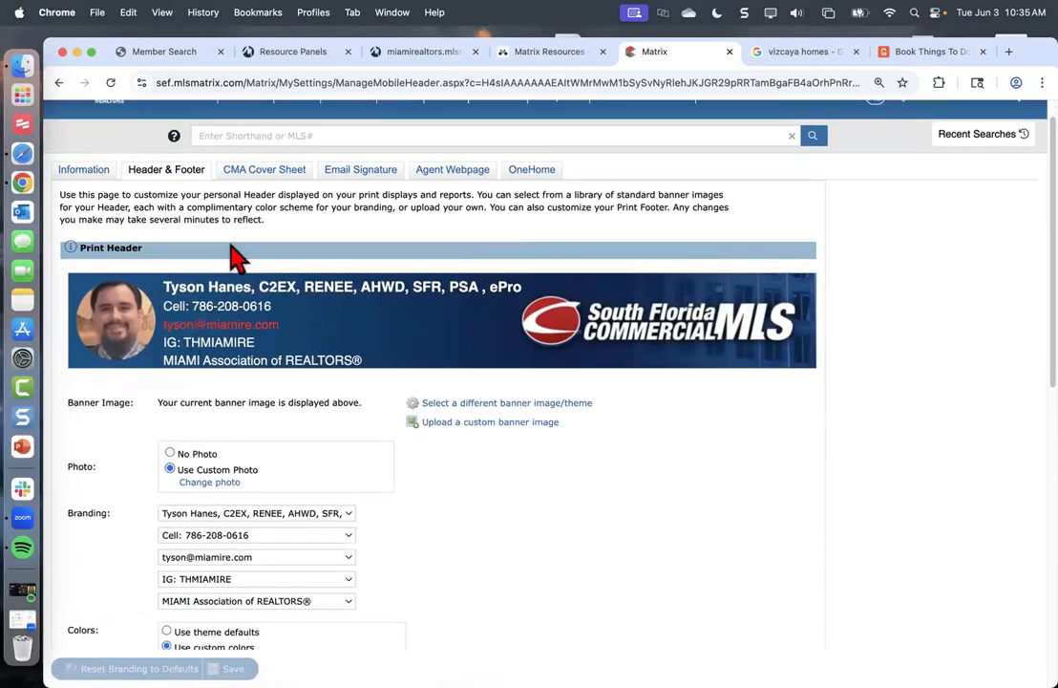
{"action": "left_click", "coordinate": [84, 174]}
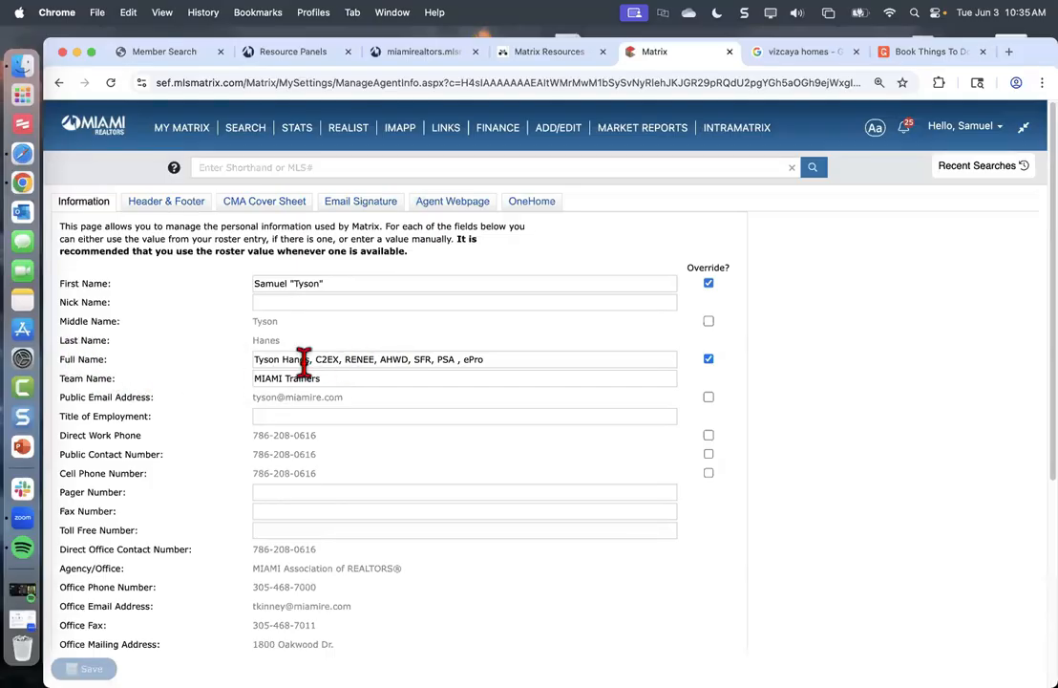
Toggle the Full Name Override checkbox off and on twice, leaving it enabled
{"action": "left_click", "coordinate": [708, 359]}
{"action": "left_click", "coordinate": [709, 360]}
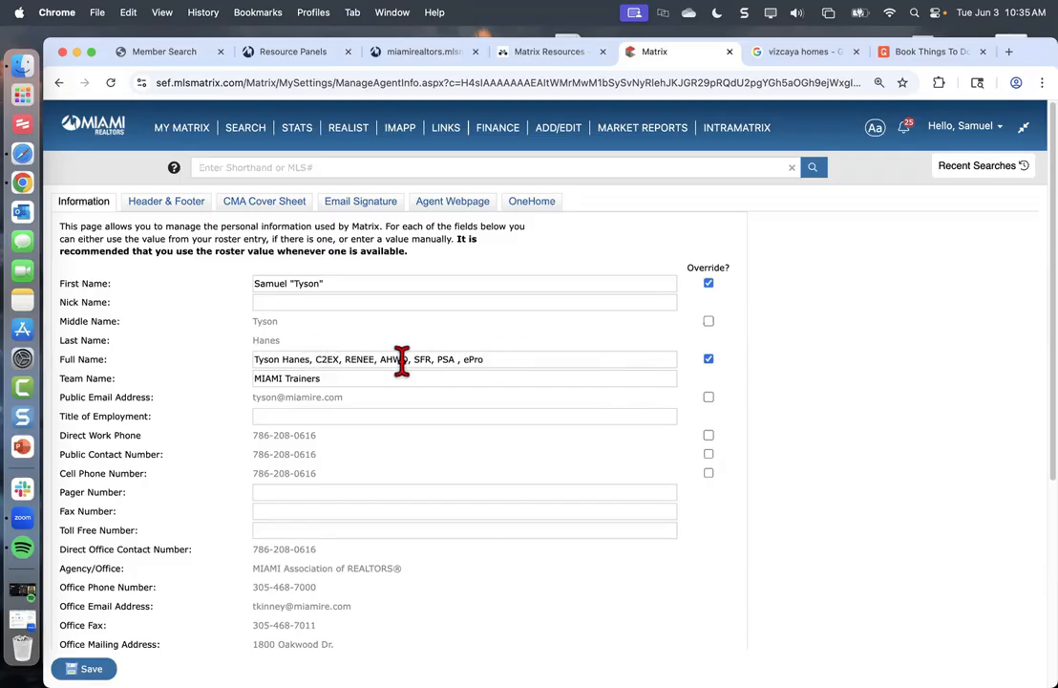
{"action": "left_click", "coordinate": [709, 361]}
{"action": "left_click", "coordinate": [709, 361]}
Put quotation marks around the nickname in Full Name, leaving the first name off
{"action": "left_click", "coordinate": [279, 359]}
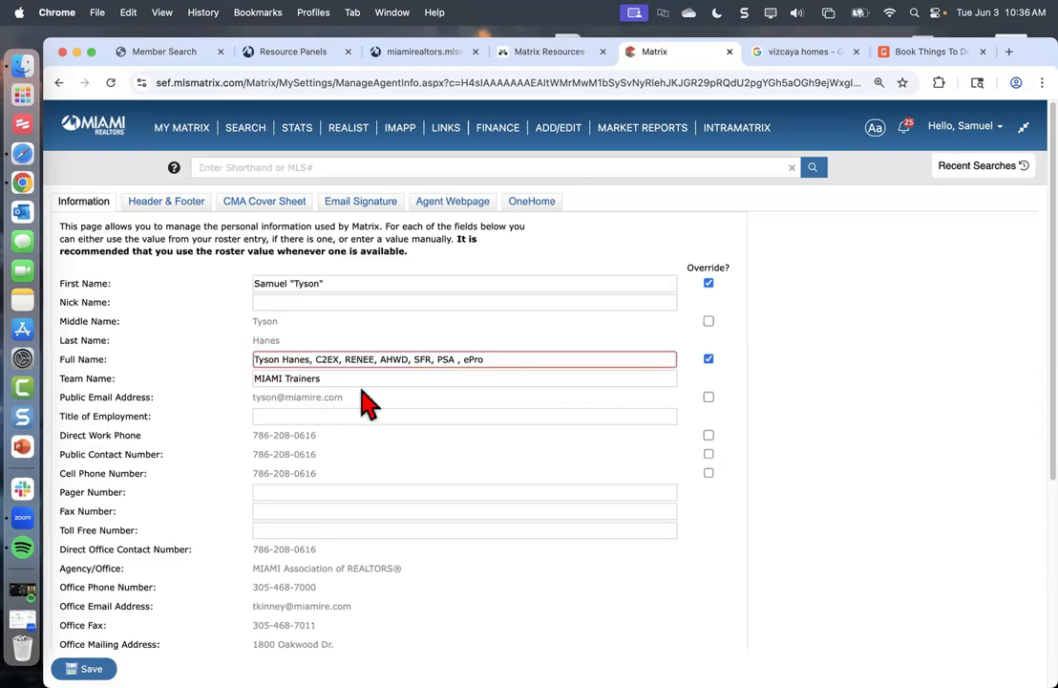
{"action": "type", "text": "\""}
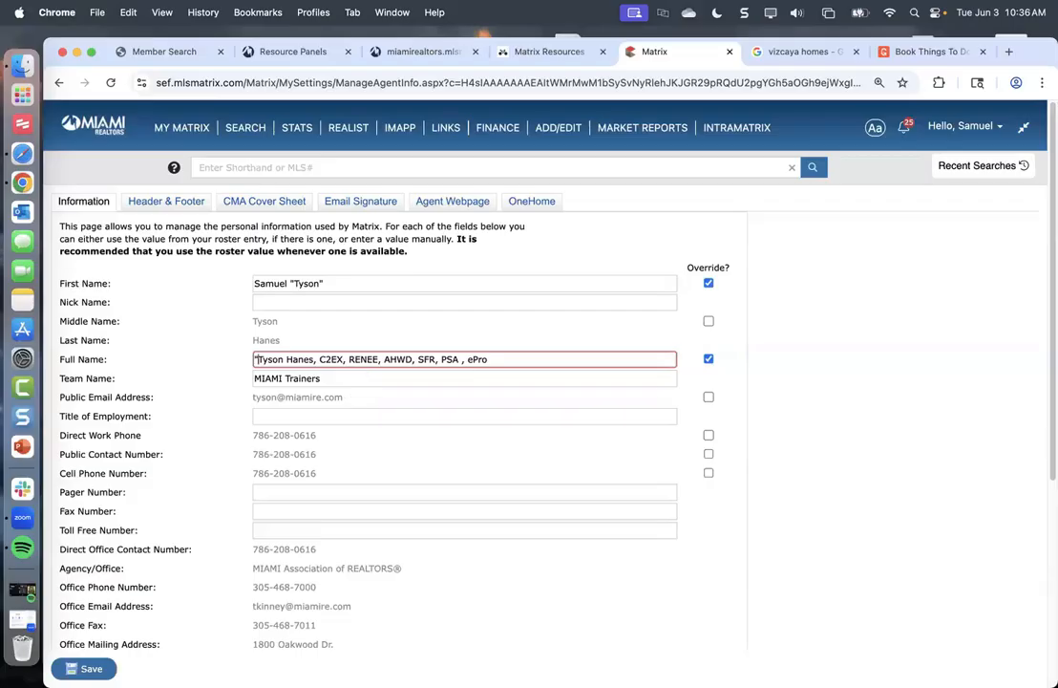
{"action": "left_click", "coordinate": [287, 360]}
{"action": "type", "text": "\""}
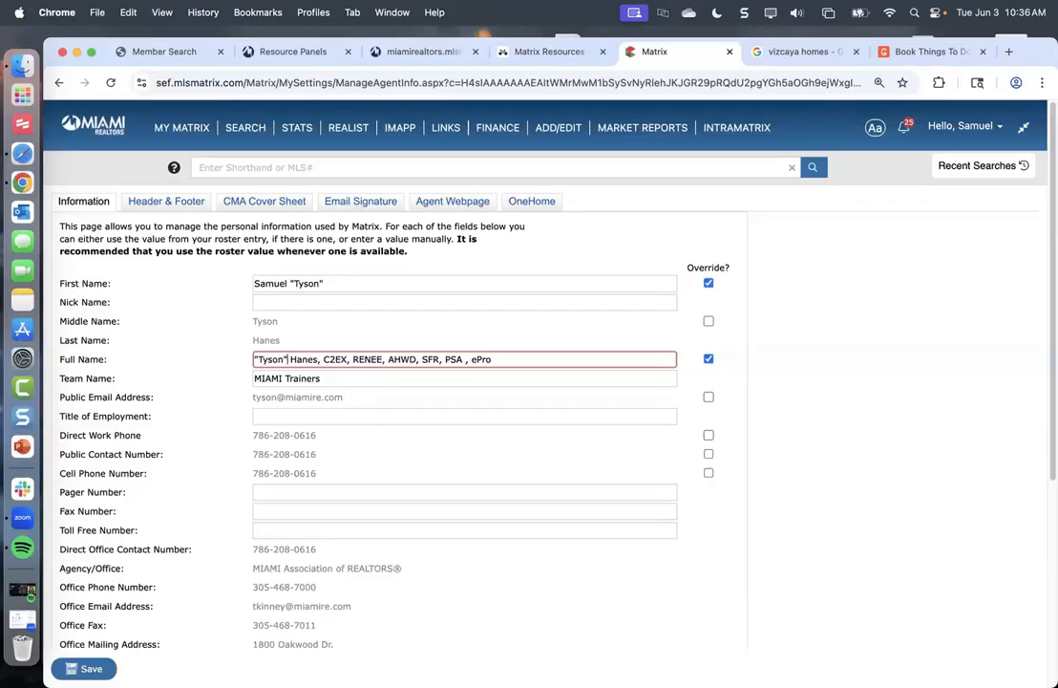
{"action": "left_click", "coordinate": [255, 359]}
{"action": "type", "text": "Samuel"}
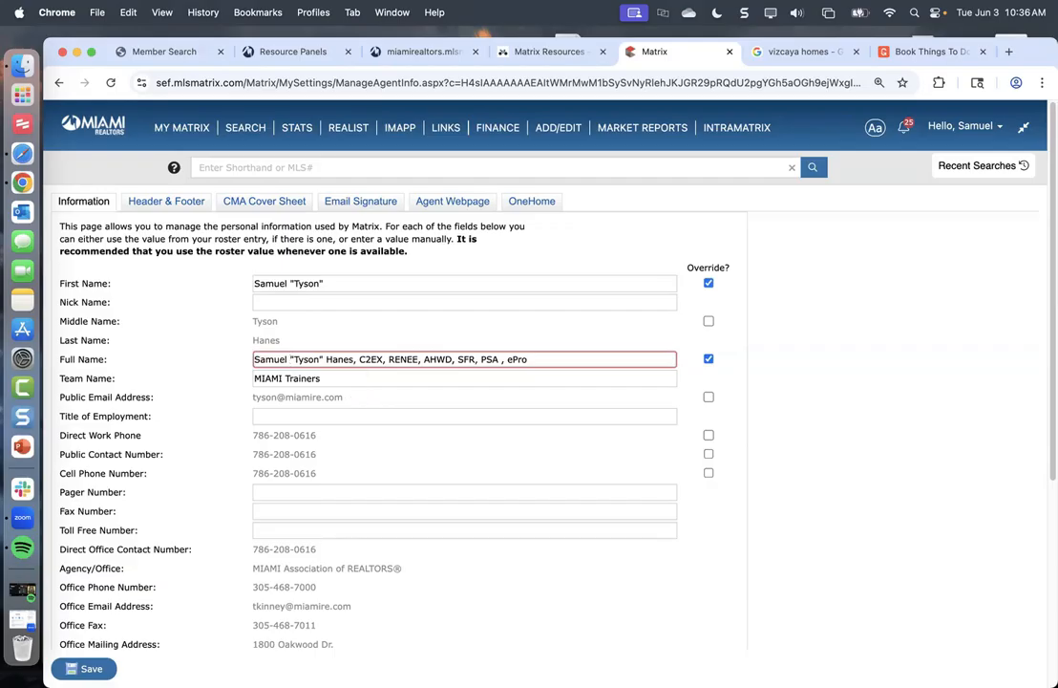
{"action": "key", "text": "BackSpace"}
{"action": "key", "text": "BackSpace"}
{"action": "key", "text": "BackSpace"}
{"action": "key", "text": "BackSpace"}
{"action": "key", "text": "BackSpace"}
{"action": "key", "text": "BackSpace"}
{"action": "key", "text": "BackSpace"}
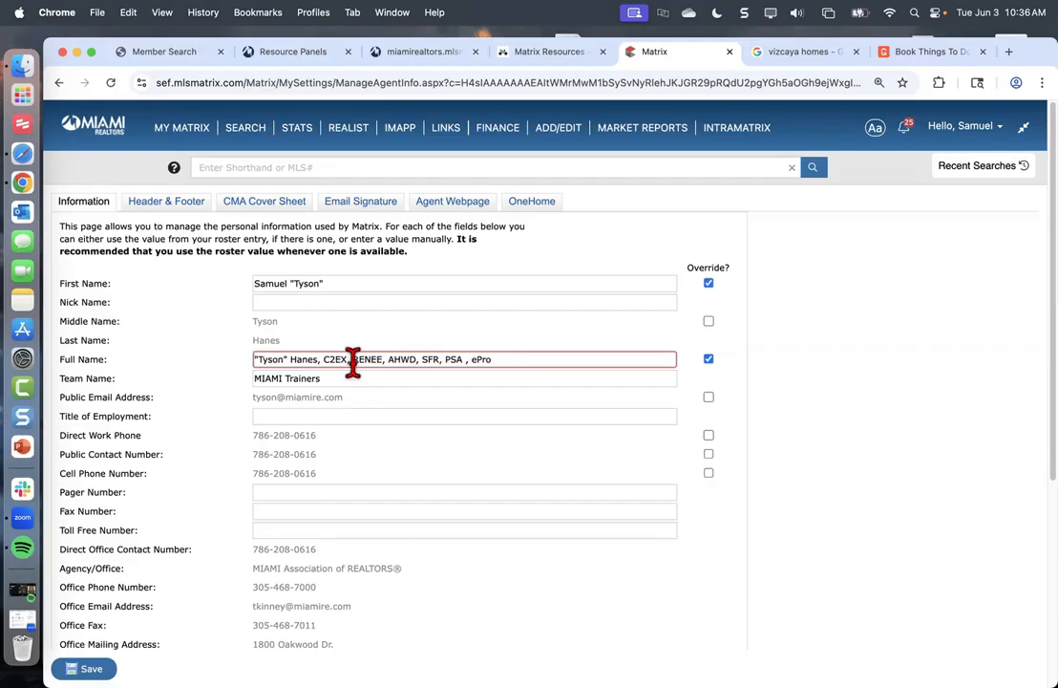
{"action": "left_click", "coordinate": [256, 417]}
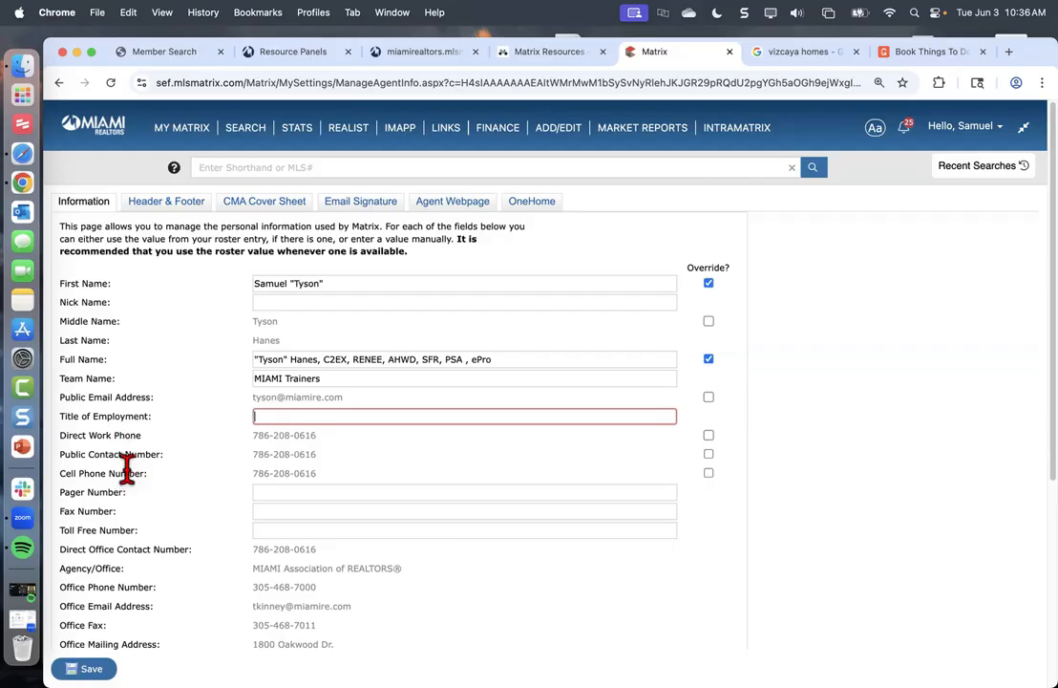
{"action": "left_click", "coordinate": [709, 435]}
{"action": "left_click", "coordinate": [343, 436]}
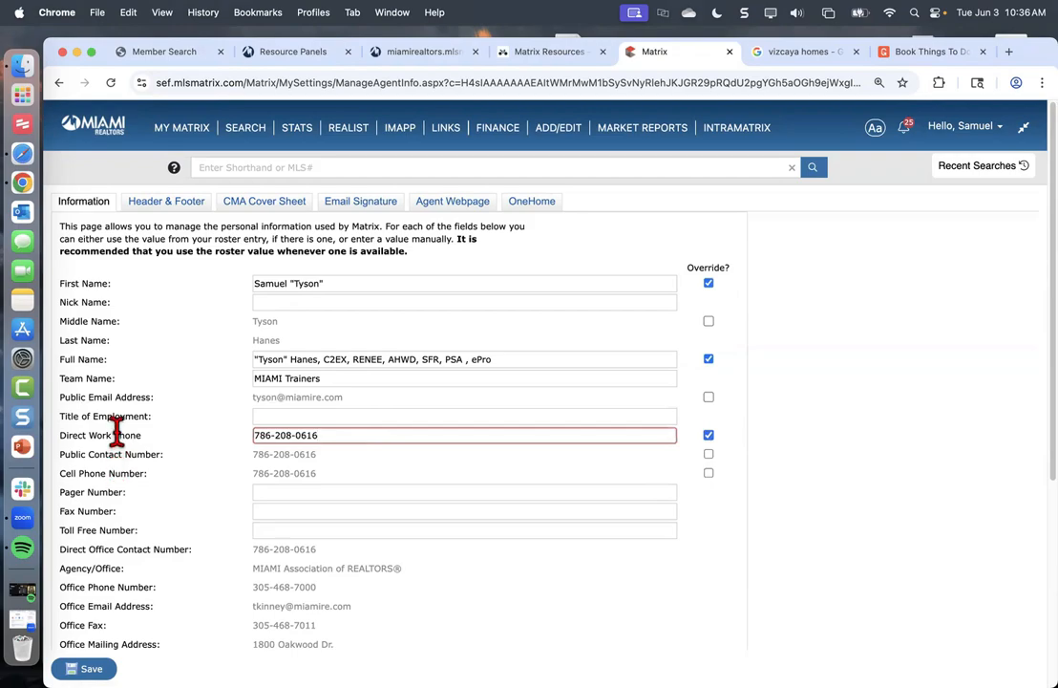
{"action": "left_click", "coordinate": [709, 435]}
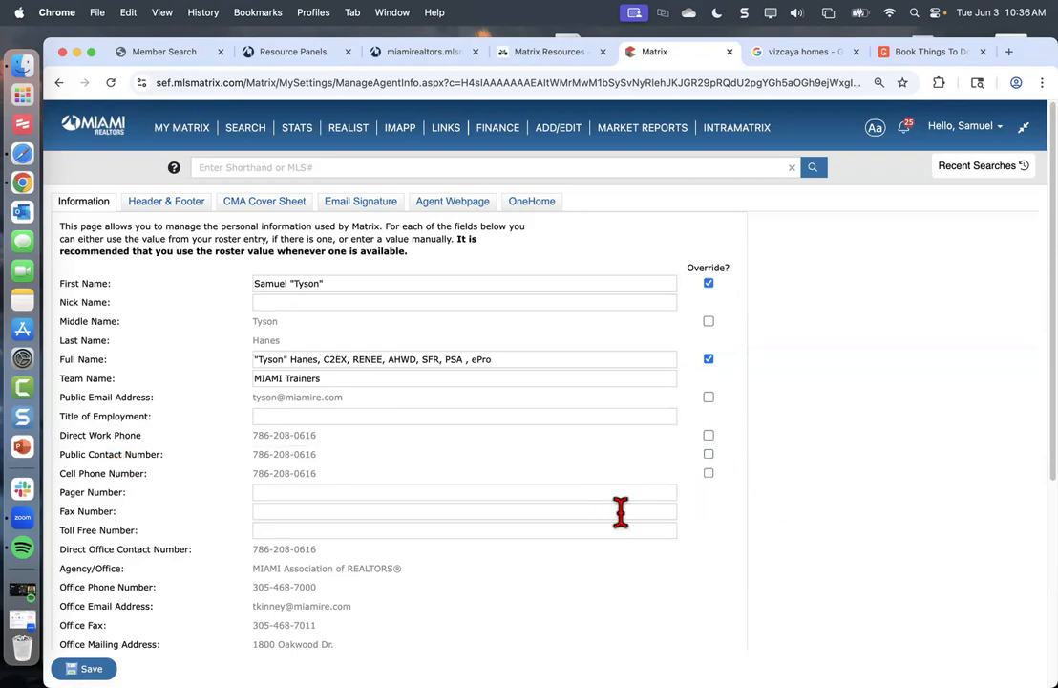
{"action": "scroll", "coordinate": [234, 488], "scroll_direction": "down", "scroll_amount": 1}
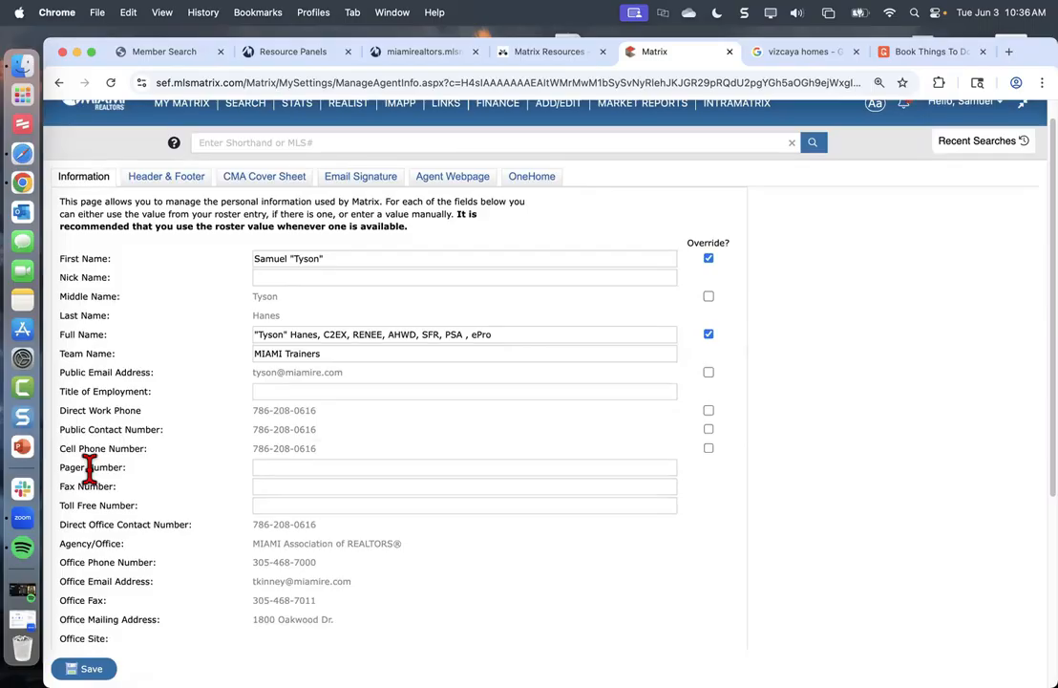
{"action": "left_click", "coordinate": [272, 470]}
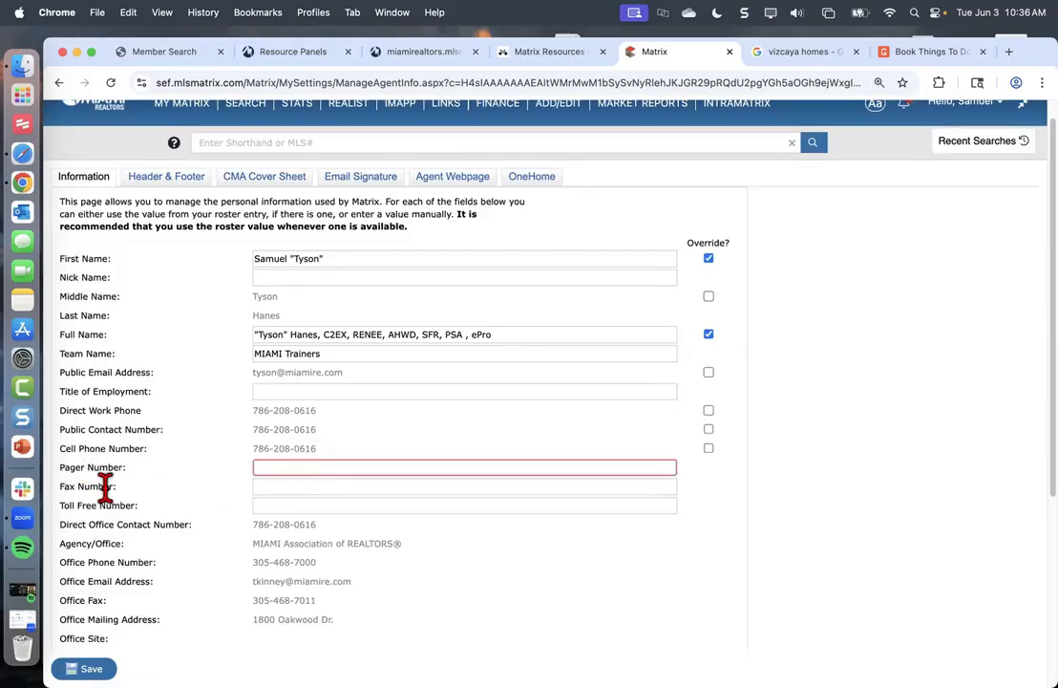
{"action": "left_click", "coordinate": [277, 506]}
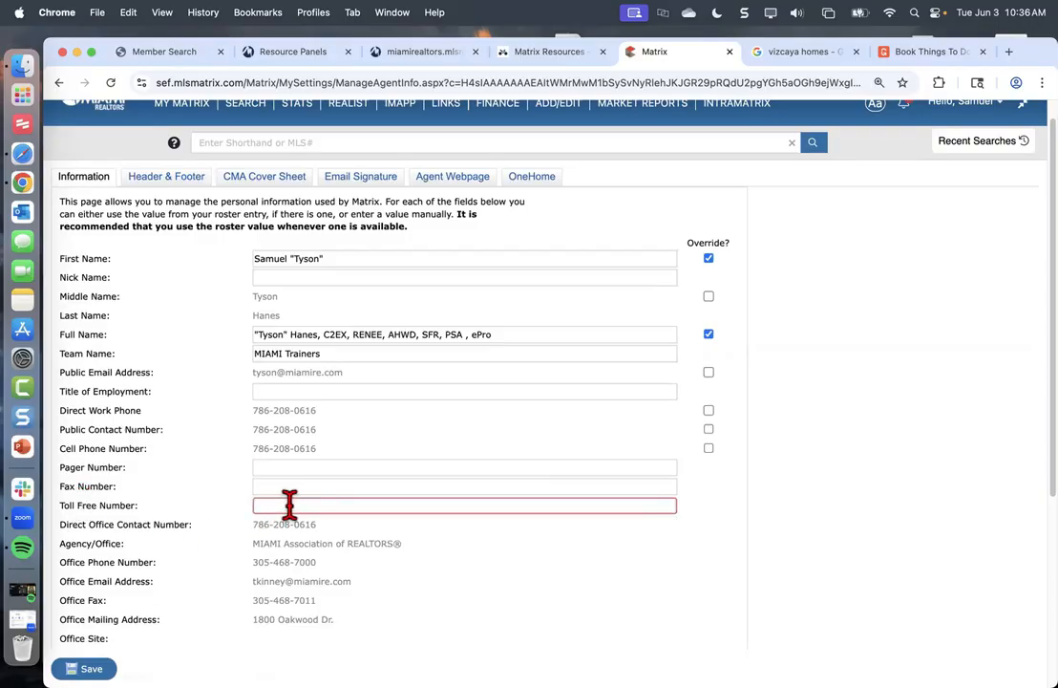
{"action": "scroll", "coordinate": [289, 505], "scroll_direction": "down", "scroll_amount": 6}
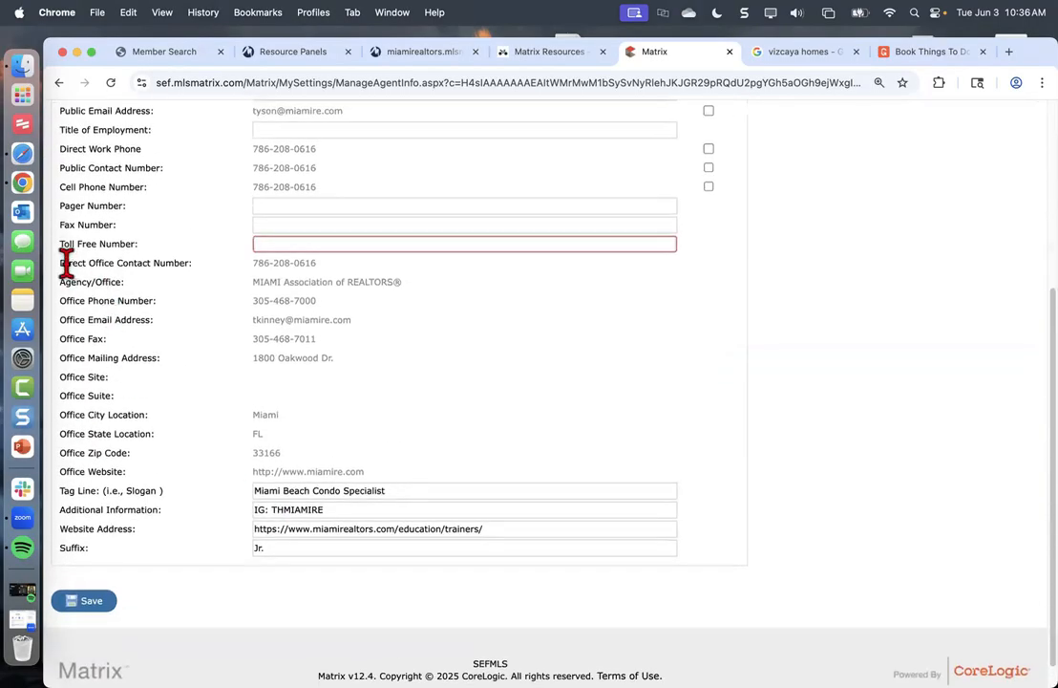
{"action": "left_click_drag", "start_coordinate": [59, 258], "coordinate": [151, 355]}
{"action": "left_click", "coordinate": [172, 369]}
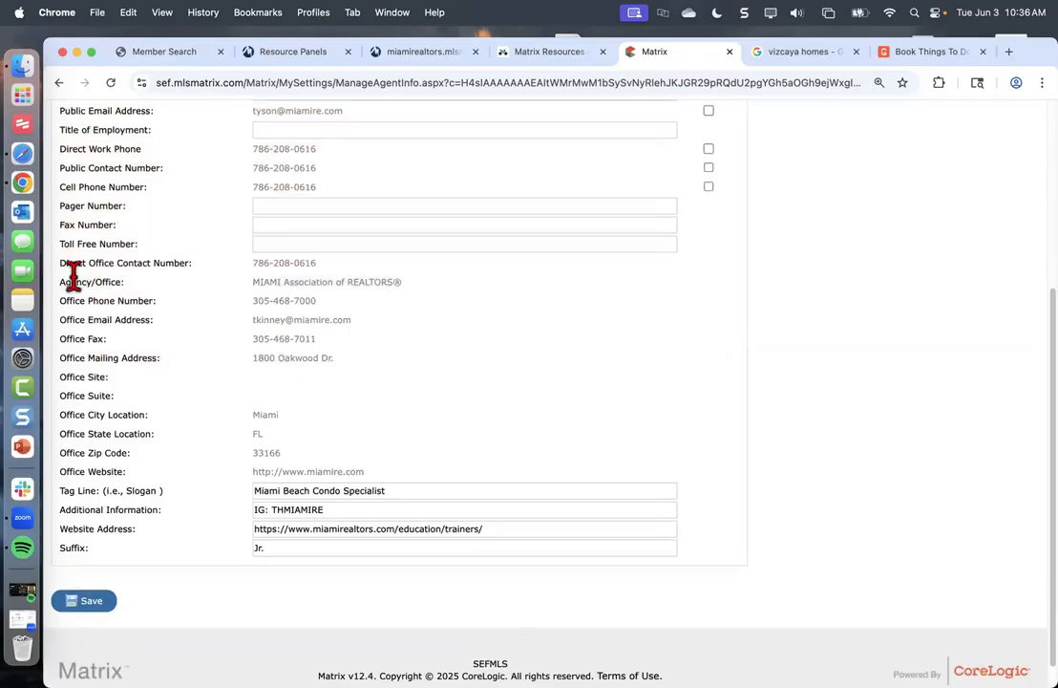
{"action": "left_click_drag", "start_coordinate": [62, 262], "coordinate": [373, 473]}
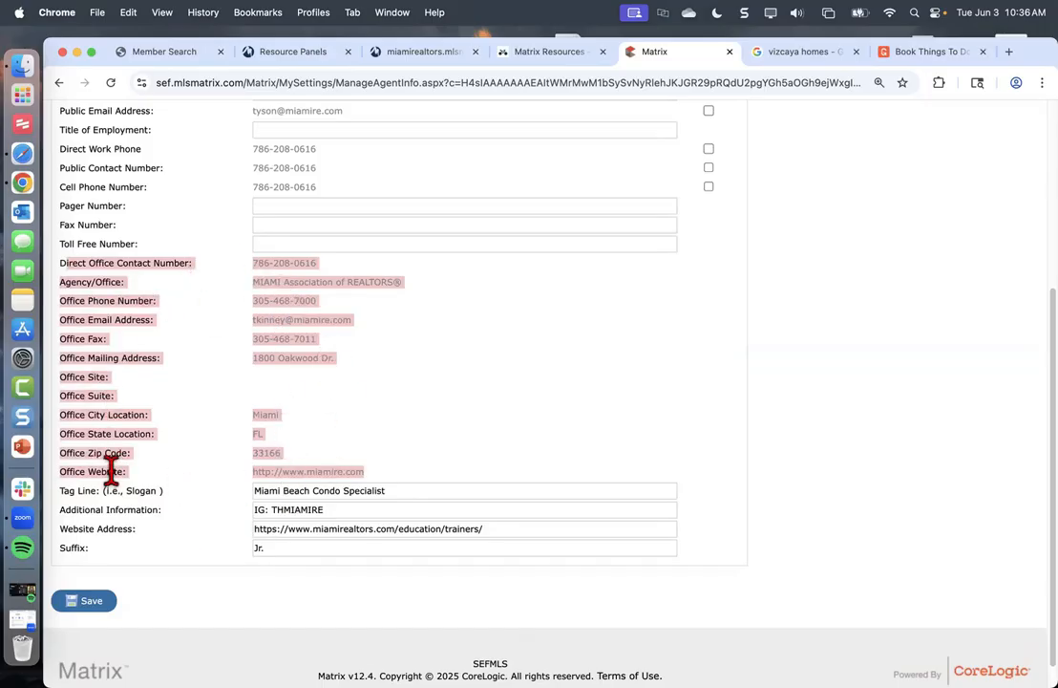
{"action": "left_click", "coordinate": [303, 302]}
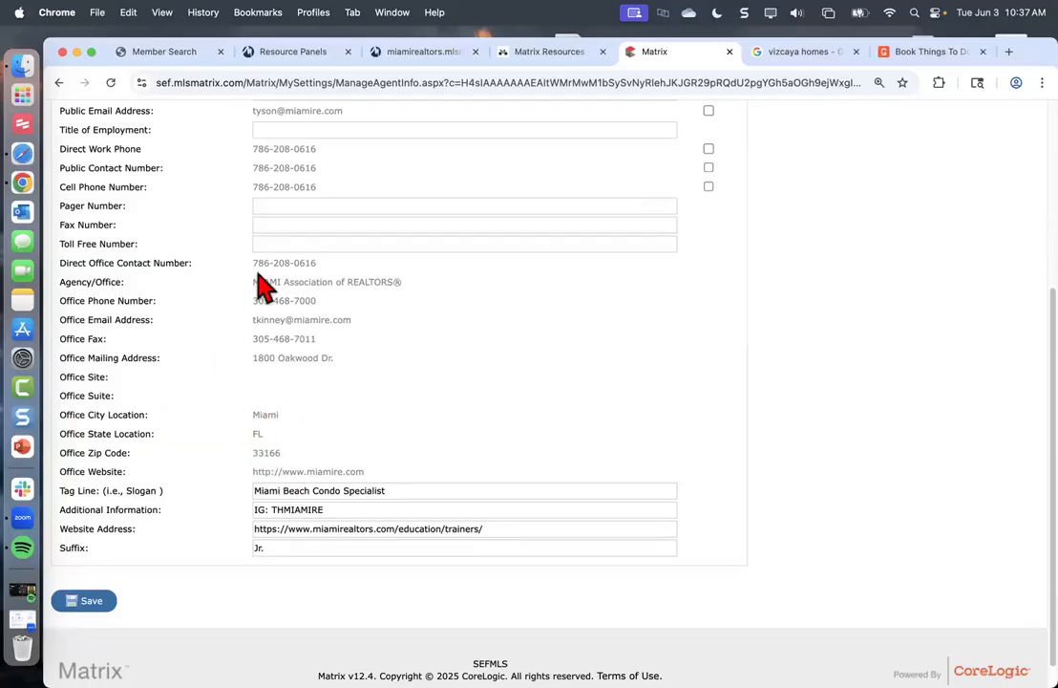
{"action": "scroll", "coordinate": [256, 388], "scroll_direction": "down", "scroll_amount": 1}
{"action": "scroll", "coordinate": [256, 388], "scroll_direction": "down", "scroll_amount": 1}
Replace the tag line 'Miami Beach Condo Specialist' with 'Residential Specialist', correcting its spelling
{"action": "left_click_drag", "start_coordinate": [67, 459], "coordinate": [120, 515]}
{"action": "left_click", "coordinate": [131, 513]}
{"action": "left_click_drag", "start_coordinate": [65, 458], "coordinate": [255, 485]}
{"action": "left_click", "coordinate": [298, 459]}
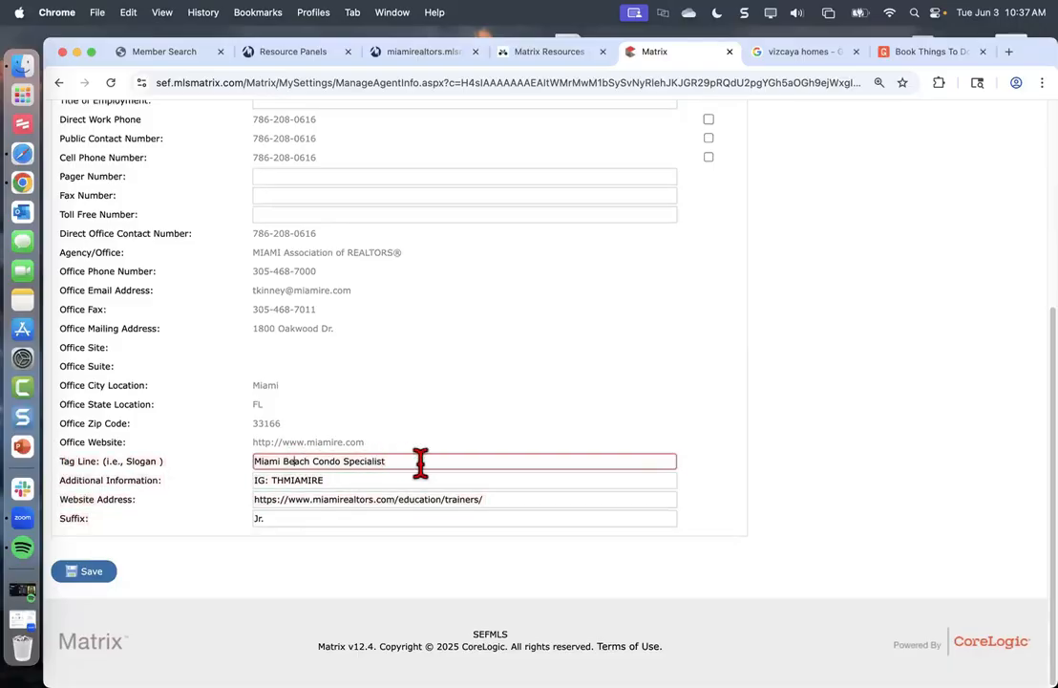
{"action": "left_click_drag", "start_coordinate": [420, 462], "coordinate": [236, 479]}
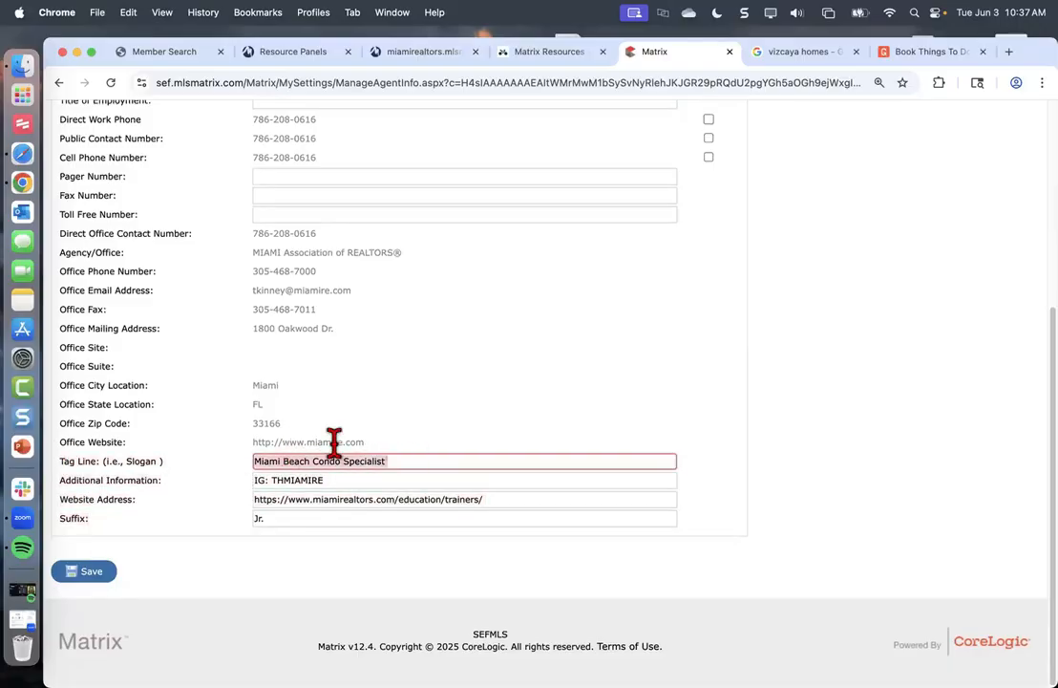
{"action": "key", "text": "BackSpace"}
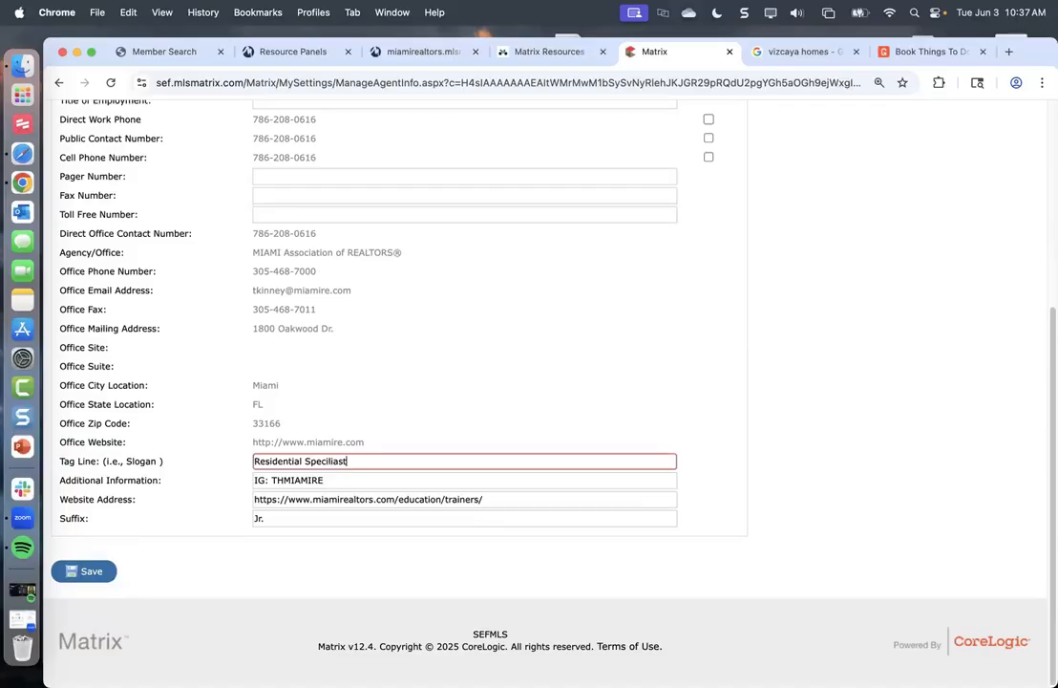
{"action": "right_click", "coordinate": [325, 460]}
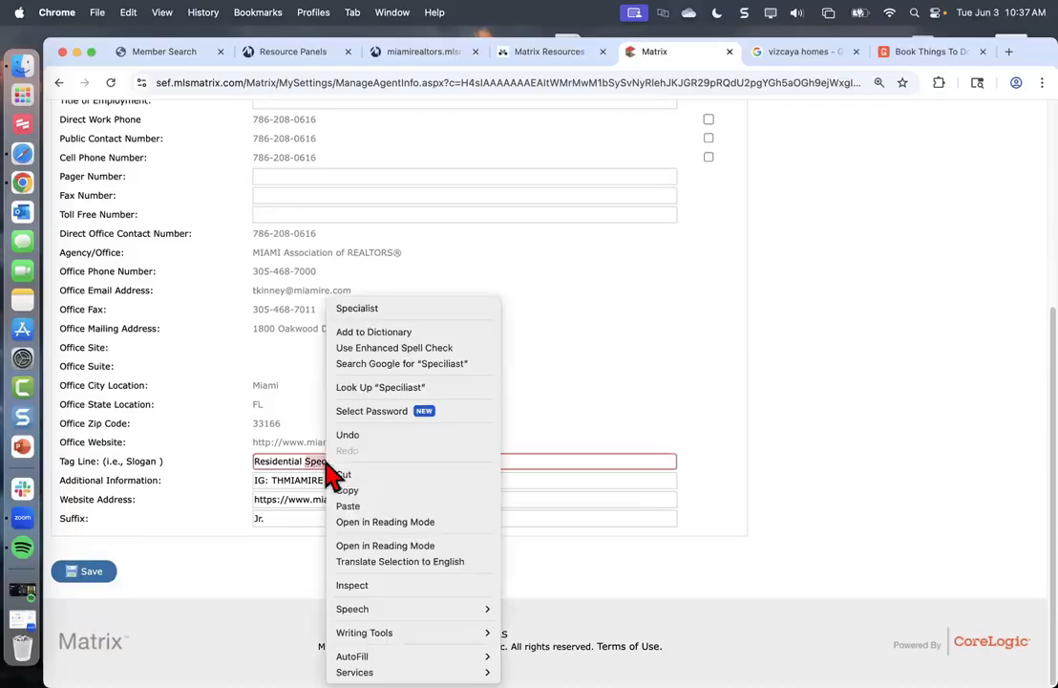
{"action": "left_click", "coordinate": [349, 311]}
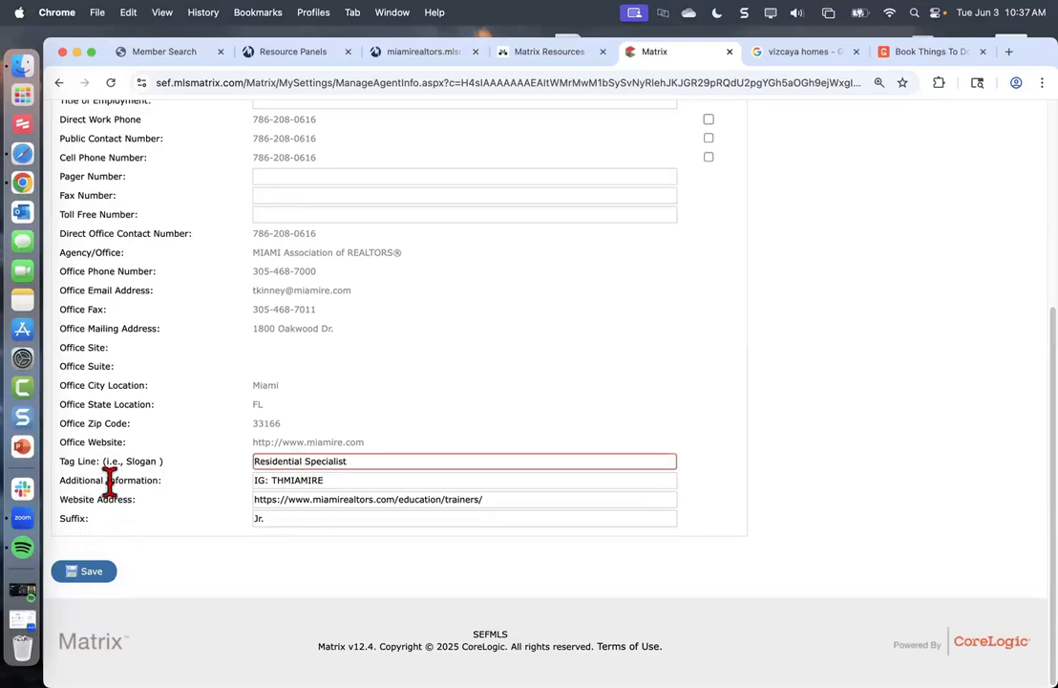
Check the Additional Information, Website Address and Suffix fields, then save the agent information
{"action": "left_click", "coordinate": [351, 481]}
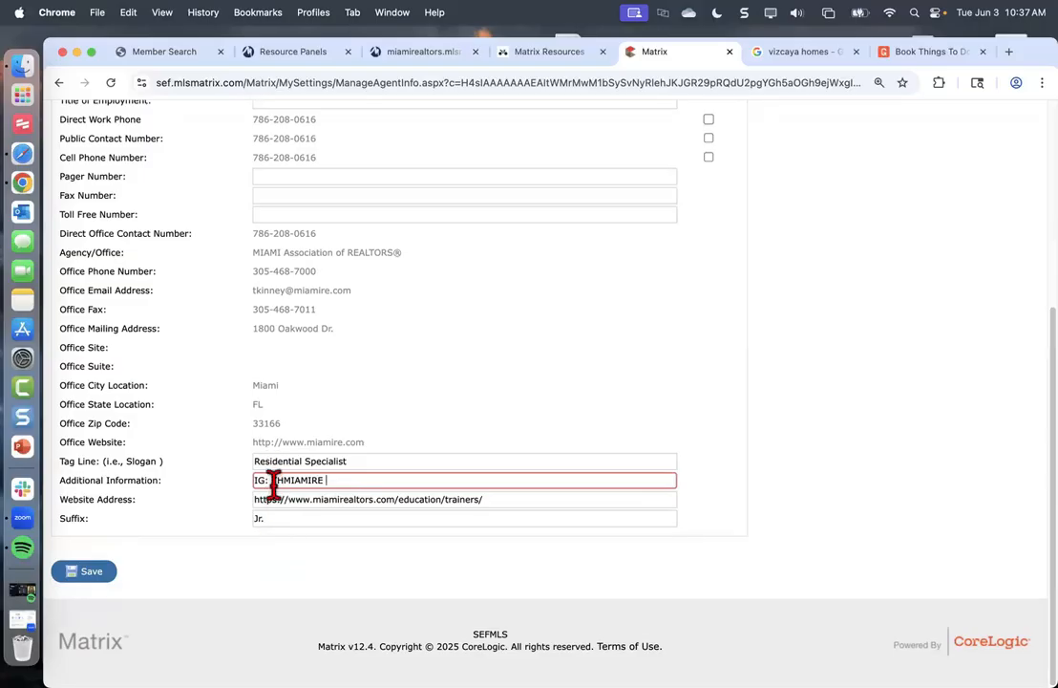
{"action": "scroll", "coordinate": [277, 466], "scroll_direction": "up", "scroll_amount": 2}
{"action": "scroll", "coordinate": [277, 466], "scroll_direction": "up", "scroll_amount": 5}
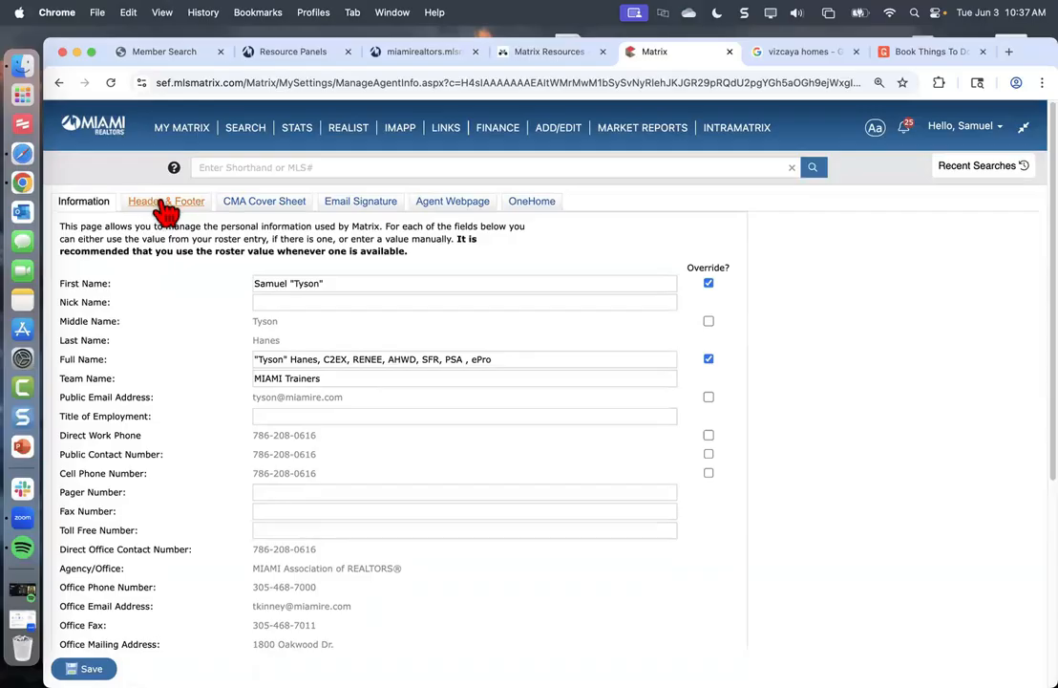
{"action": "scroll", "coordinate": [255, 405], "scroll_direction": "down", "scroll_amount": 1}
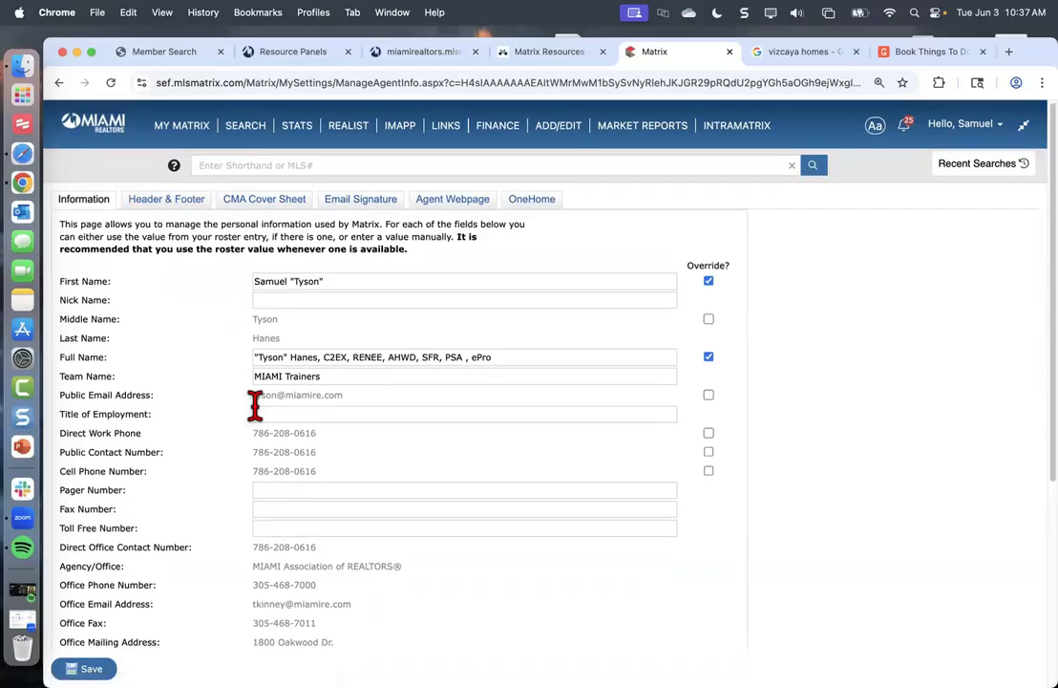
{"action": "scroll", "coordinate": [255, 405], "scroll_direction": "down", "scroll_amount": 6}
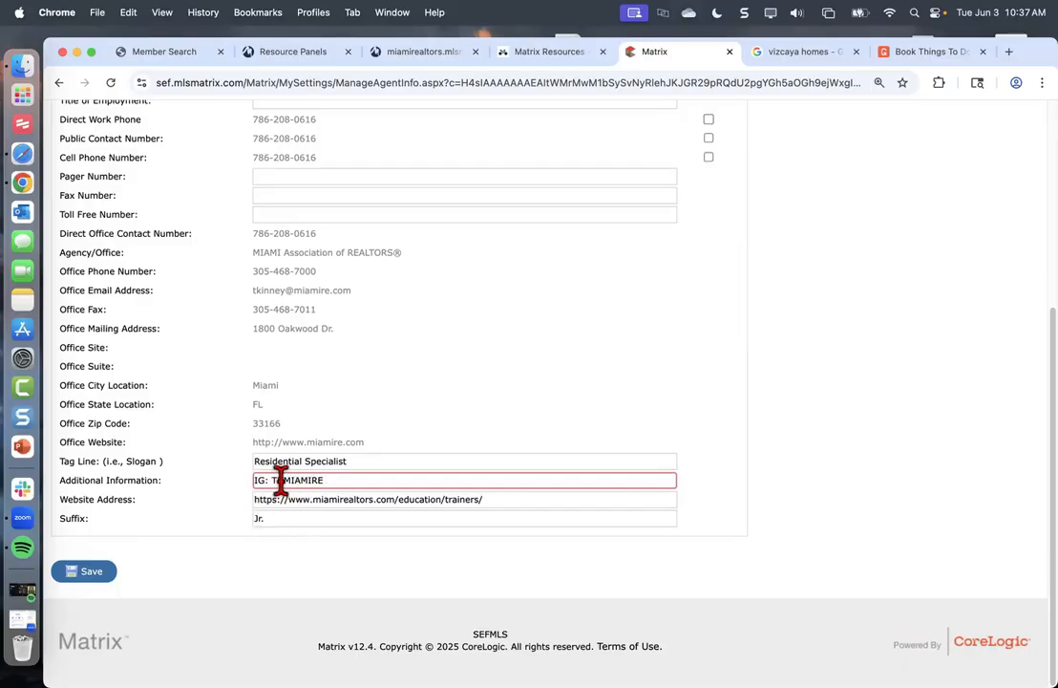
{"action": "left_click_drag", "start_coordinate": [277, 481], "coordinate": [345, 484]}
{"action": "left_click", "coordinate": [286, 500]}
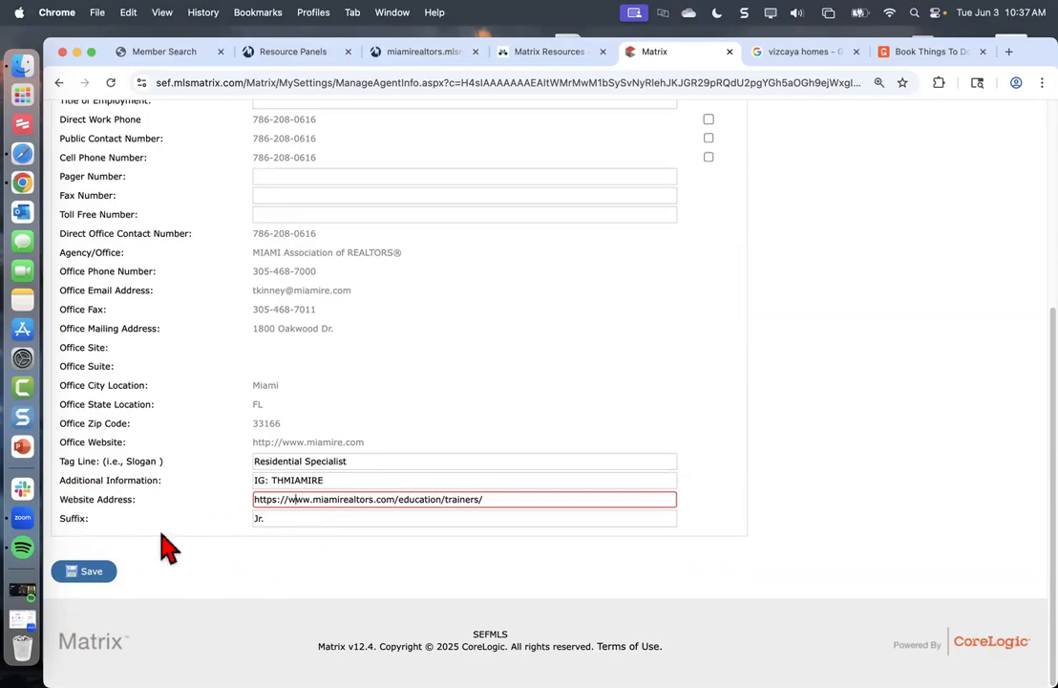
{"action": "left_click", "coordinate": [278, 518]}
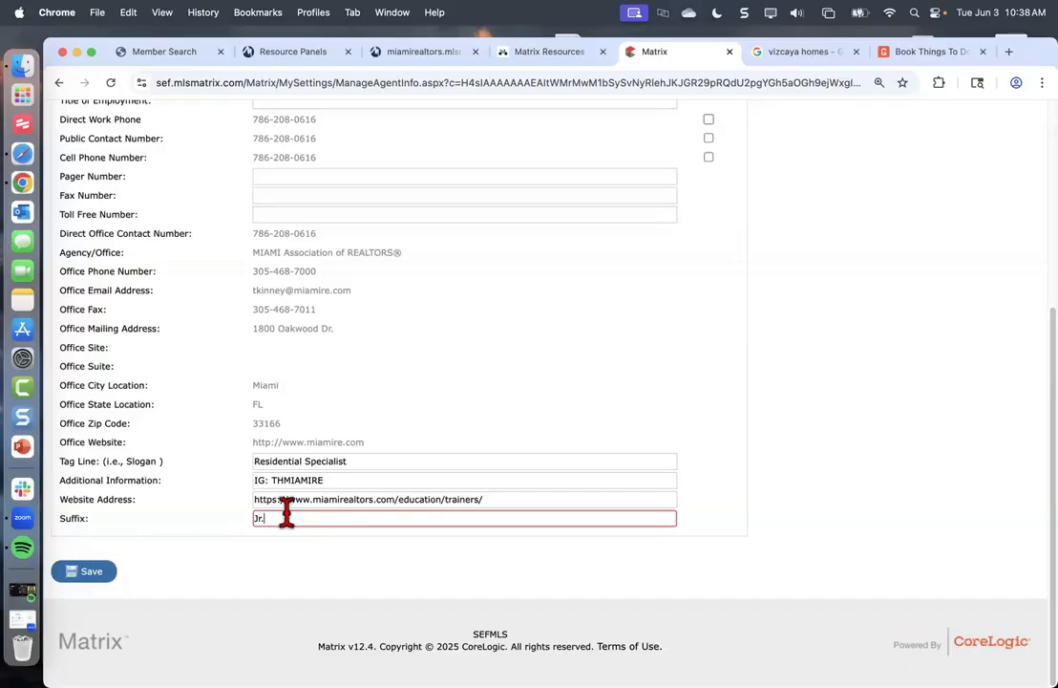
{"action": "left_click", "coordinate": [86, 571]}
{"action": "scroll", "coordinate": [378, 325], "scroll_direction": "down", "scroll_amount": 10}
{"action": "left_click", "coordinate": [82, 571]}
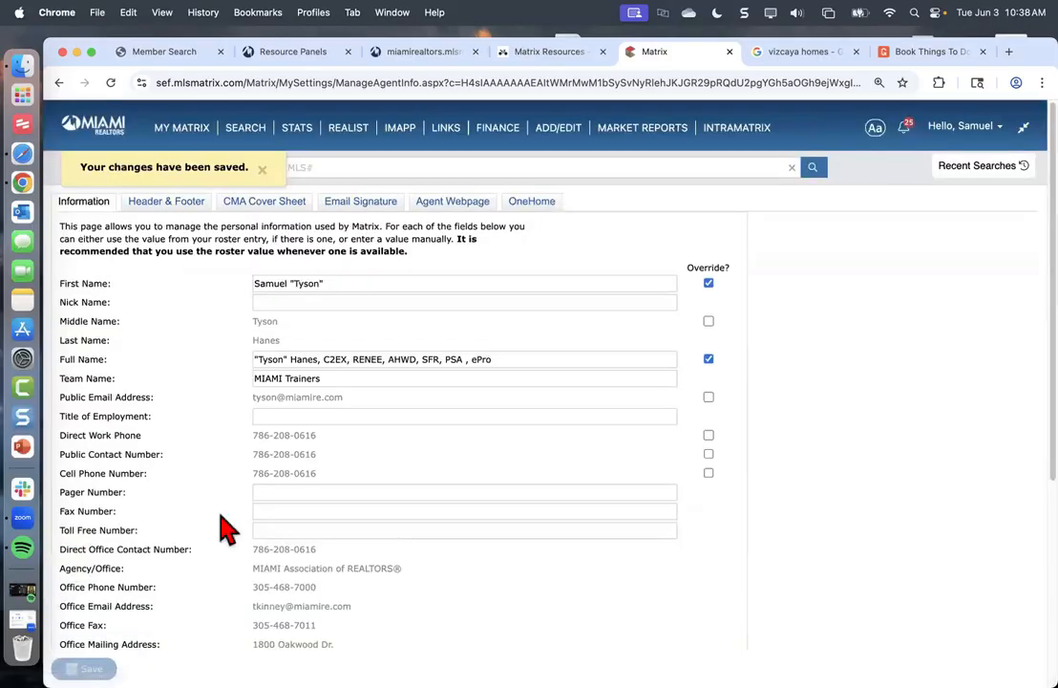
Open Header & Footer, detour twice to My Information via Settings, then return to Header & Footer
{"action": "left_click", "coordinate": [179, 215]}
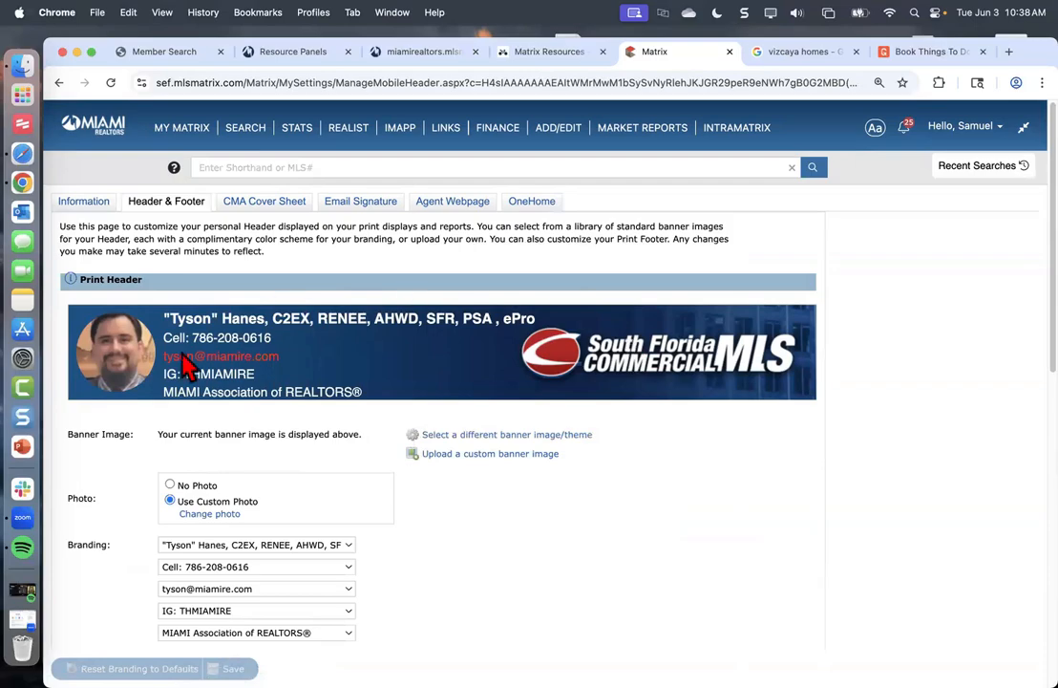
{"action": "mouse_move", "coordinate": [176, 132]}
{"action": "mouse_move", "coordinate": [643, 135]}
{"action": "left_click", "coordinate": [981, 132]}
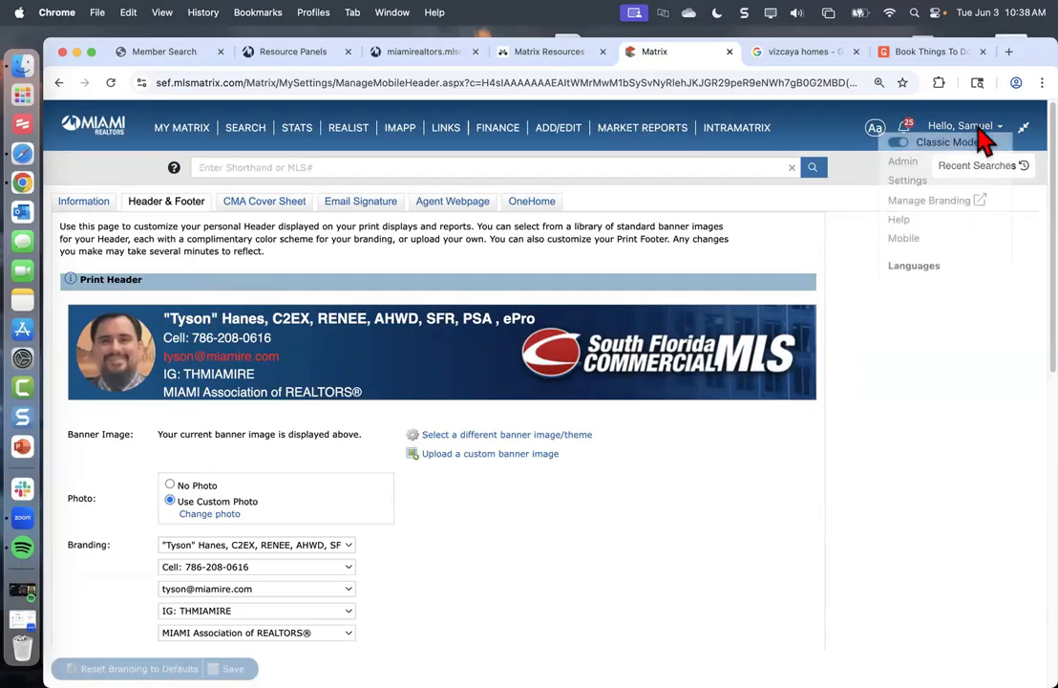
{"action": "left_click", "coordinate": [906, 182]}
{"action": "left_click", "coordinate": [174, 274]}
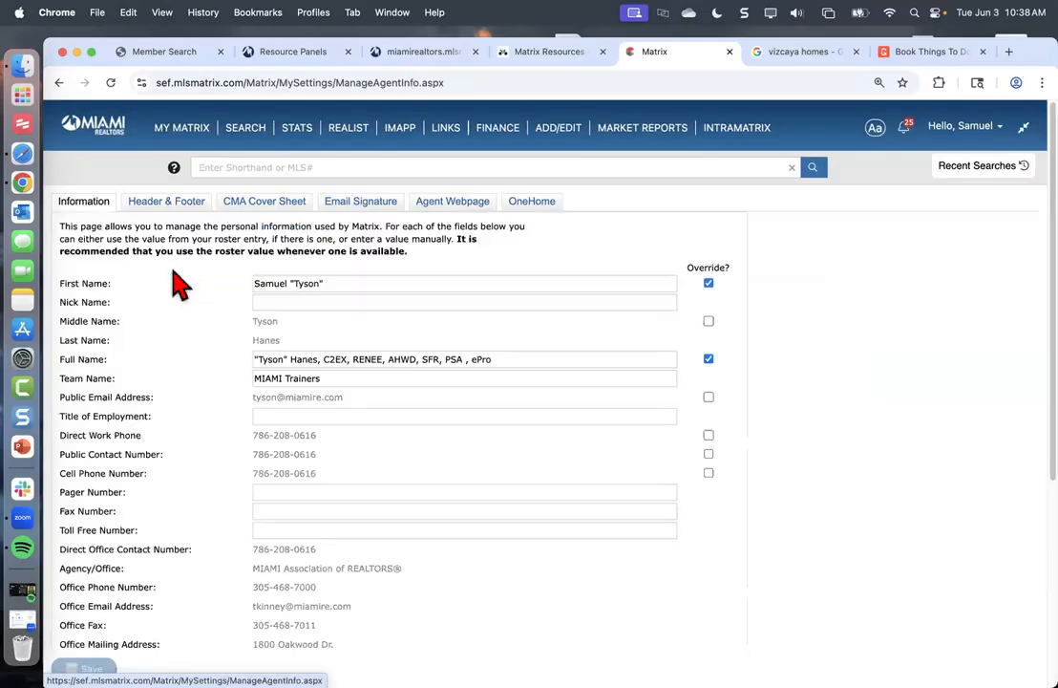
{"action": "left_click", "coordinate": [975, 130]}
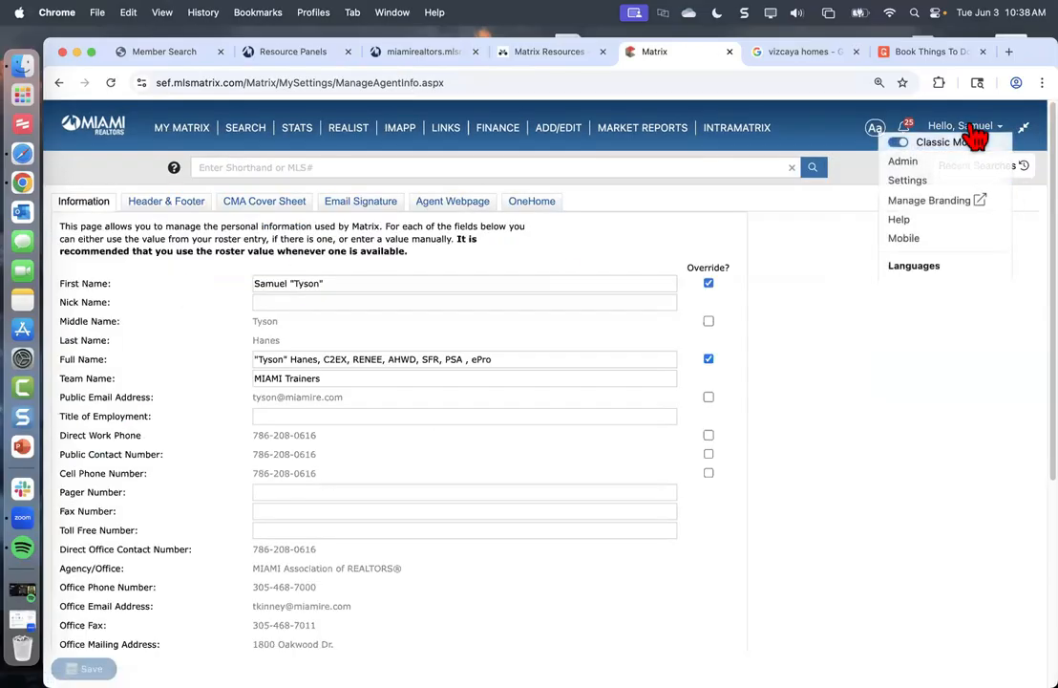
{"action": "left_click", "coordinate": [925, 181]}
{"action": "left_click", "coordinate": [160, 271]}
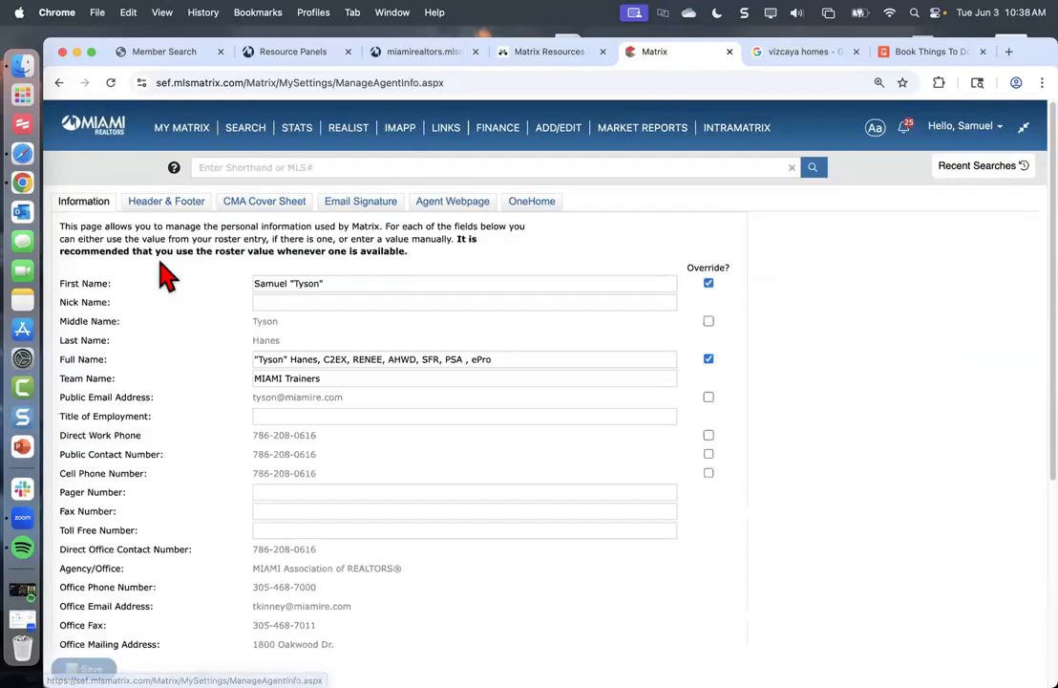
{"action": "left_click", "coordinate": [185, 214]}
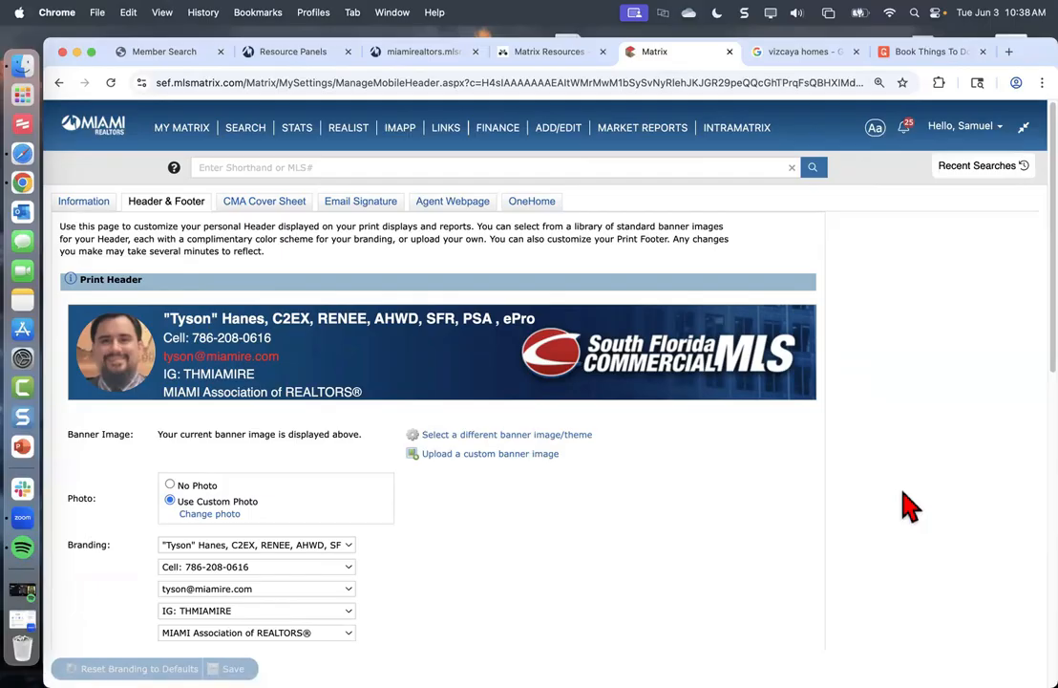
In another tab, visit nar.realtor, then claim.realtor, which loads get.realtor
{"action": "left_click", "coordinate": [931, 54]}
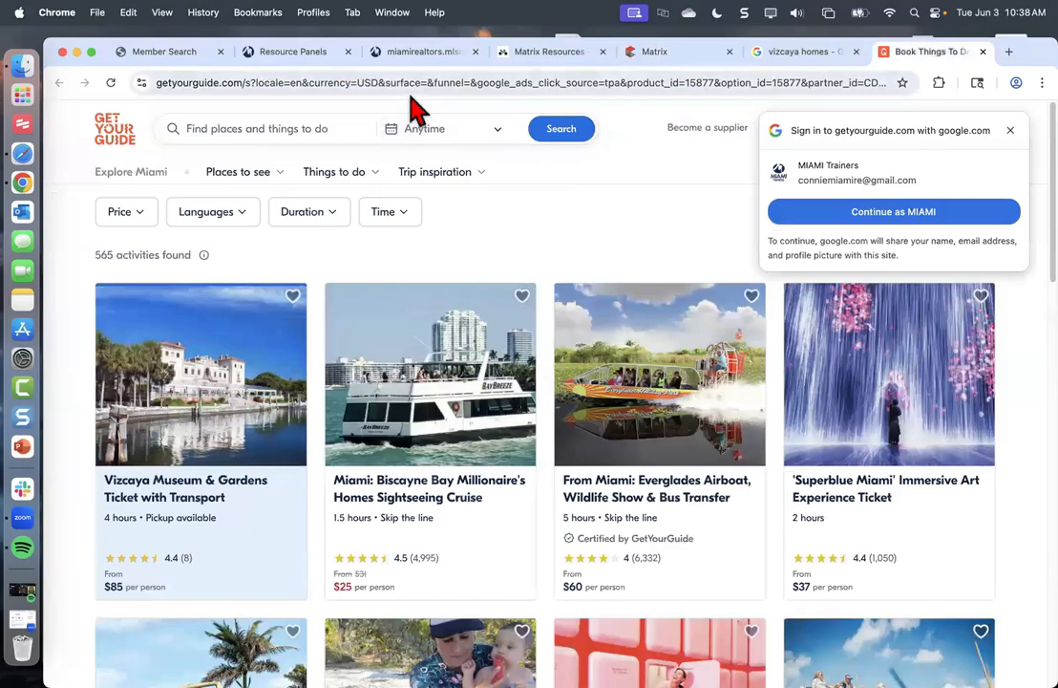
{"action": "left_click", "coordinate": [411, 82]}
{"action": "type", "text": "nar.realtor"}
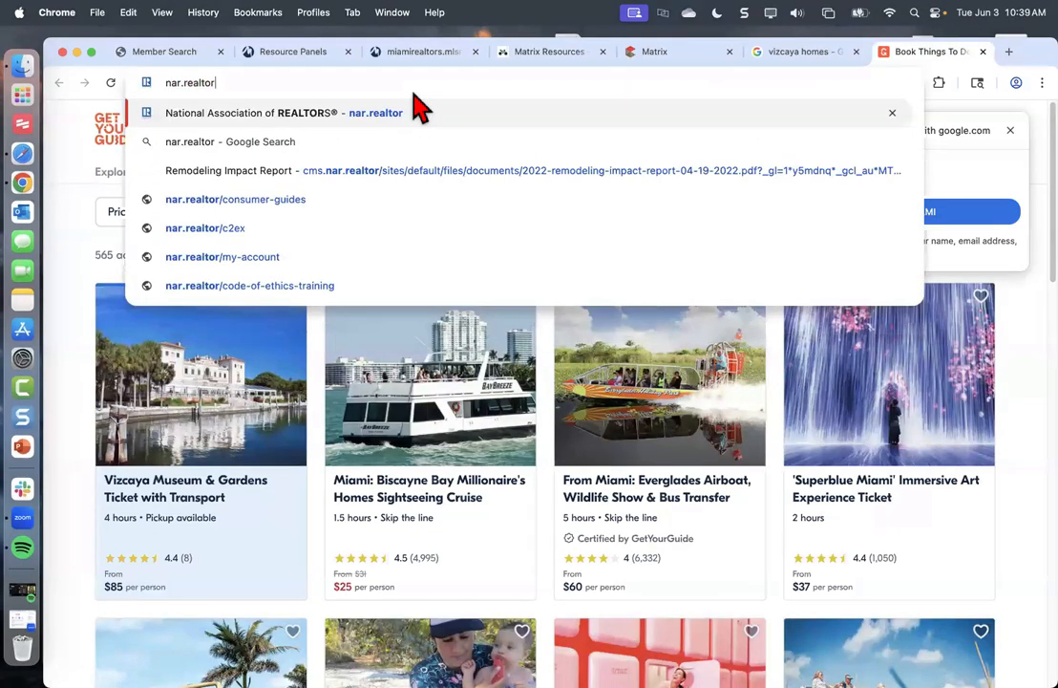
{"action": "key", "text": "Return"}
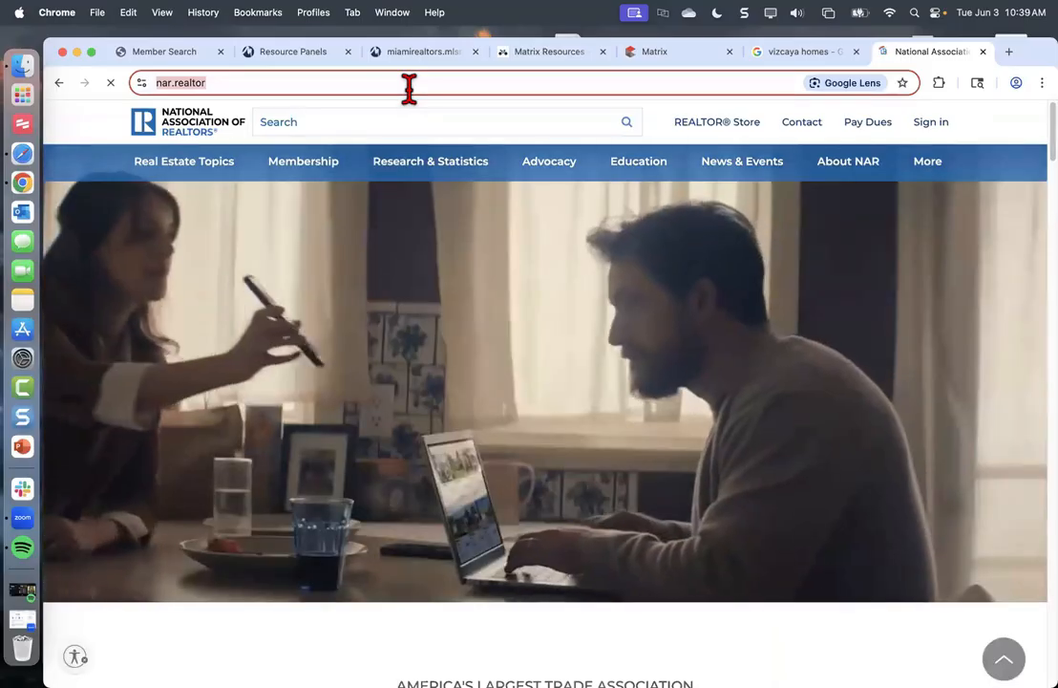
{"action": "type", "text": "cal"}
{"action": "key", "text": "BackSpace"}
{"action": "key", "text": "BackSpace"}
{"action": "type", "text": "lai"}
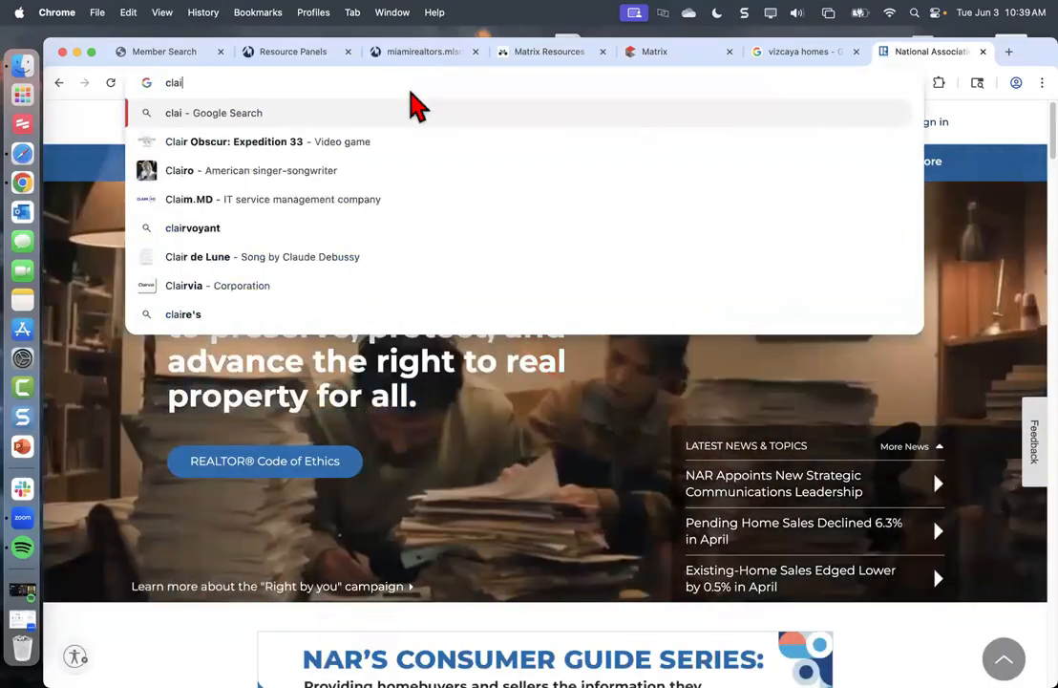
{"action": "type", "text": "m.realtor"}
{"action": "key", "text": "Return"}
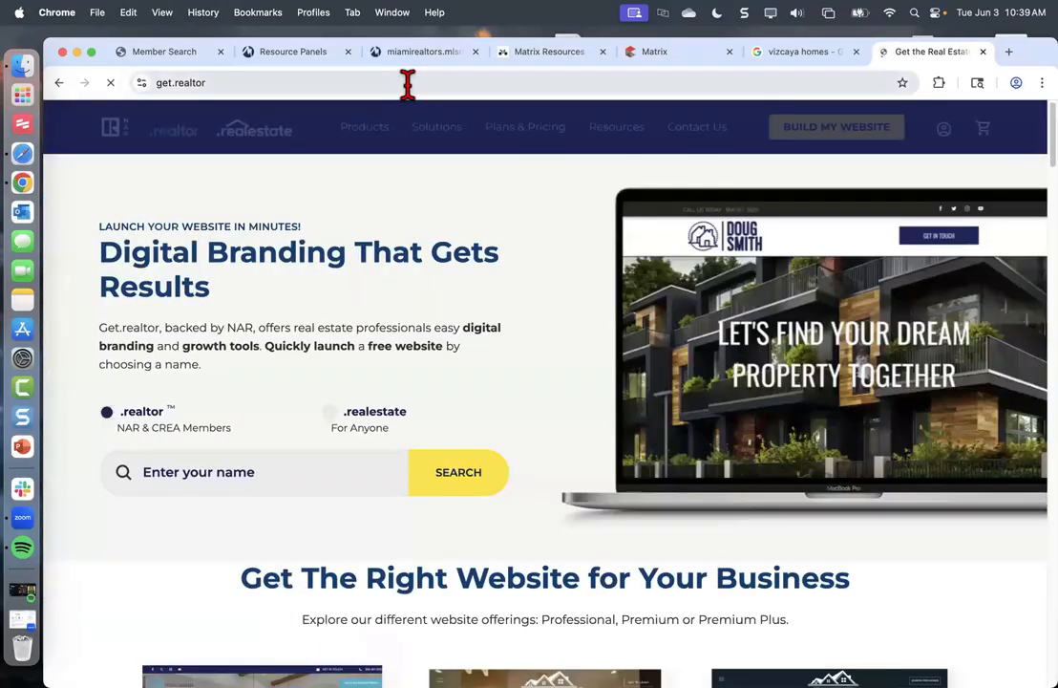
Copy the get.realtor web address and close that tab
{"action": "left_click", "coordinate": [408, 82]}
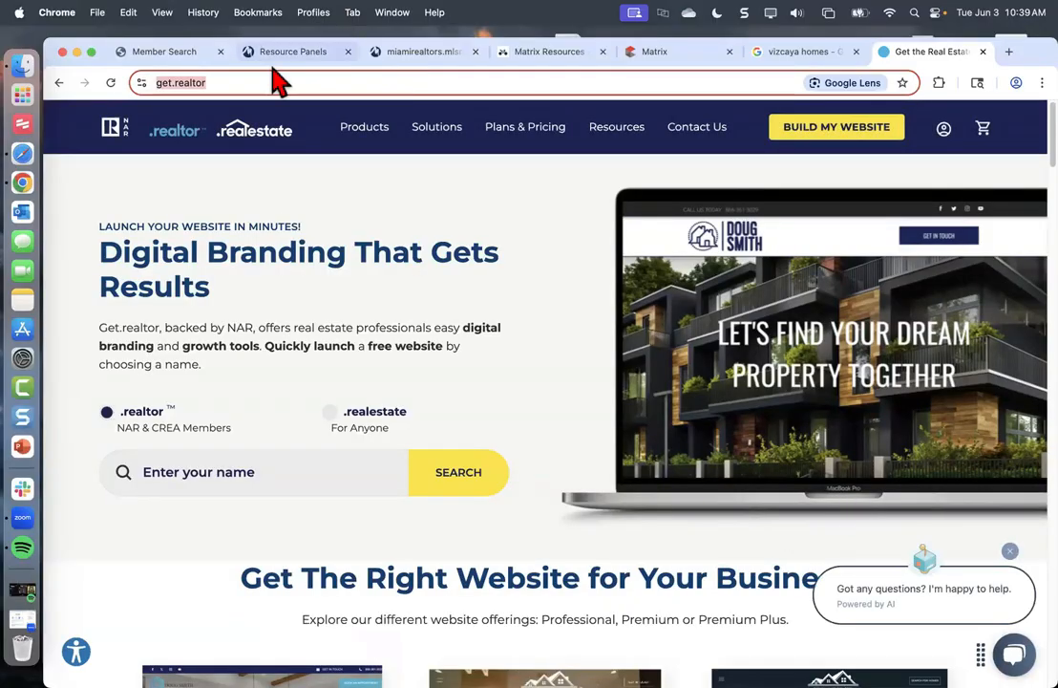
{"action": "right_click", "coordinate": [219, 83]}
{"action": "left_click", "coordinate": [271, 204]}
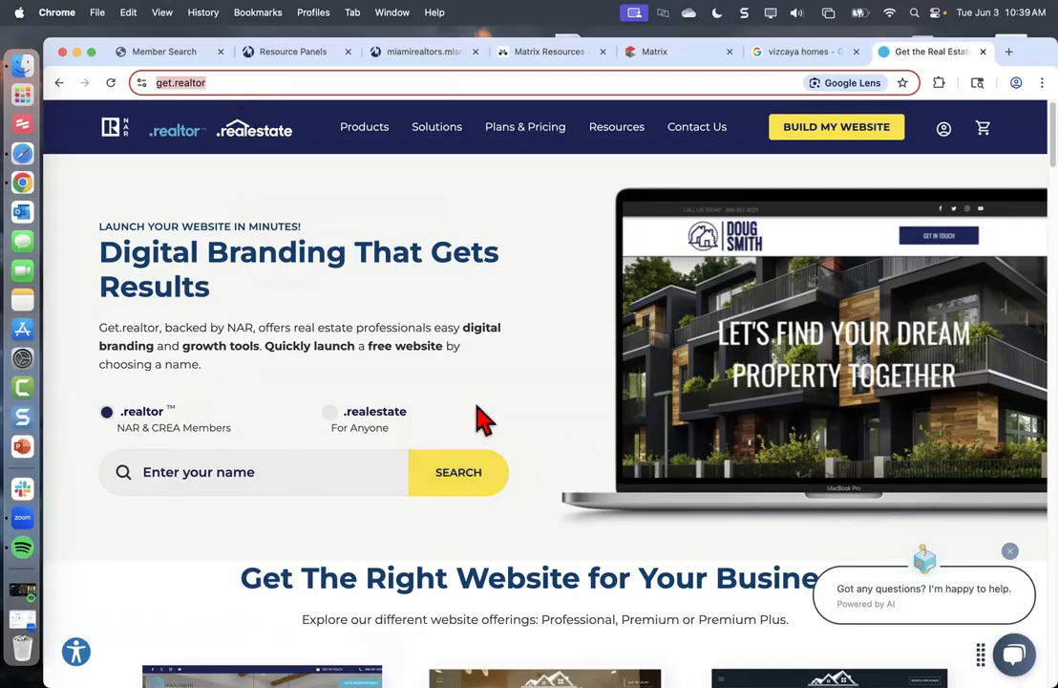
{"action": "left_click", "coordinate": [983, 51]}
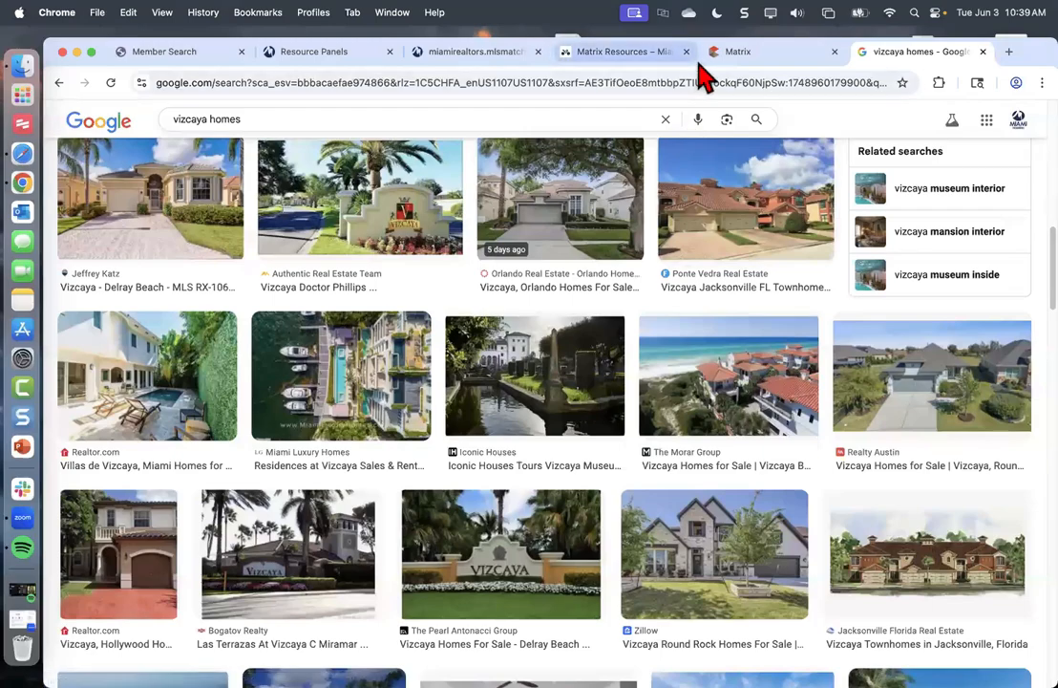
Switch back to the Matrix tab showing the Header & Footer settings
{"action": "left_click", "coordinate": [731, 51]}
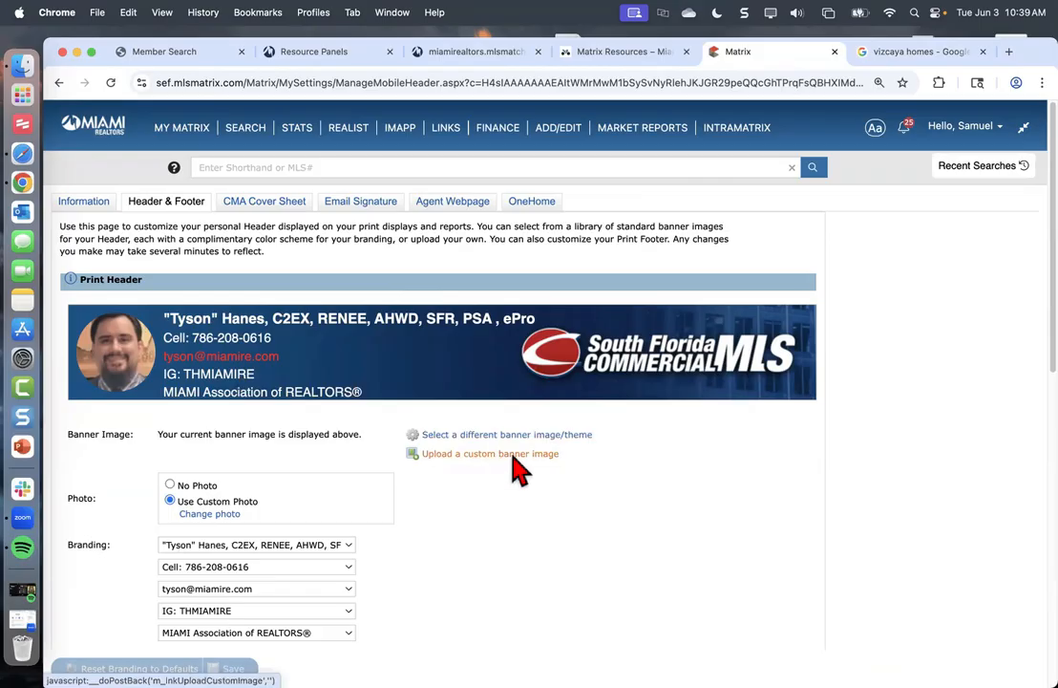
Expand the custom banner upload option and highlight its recommended 946x120 pixels size
{"action": "left_click", "coordinate": [445, 454]}
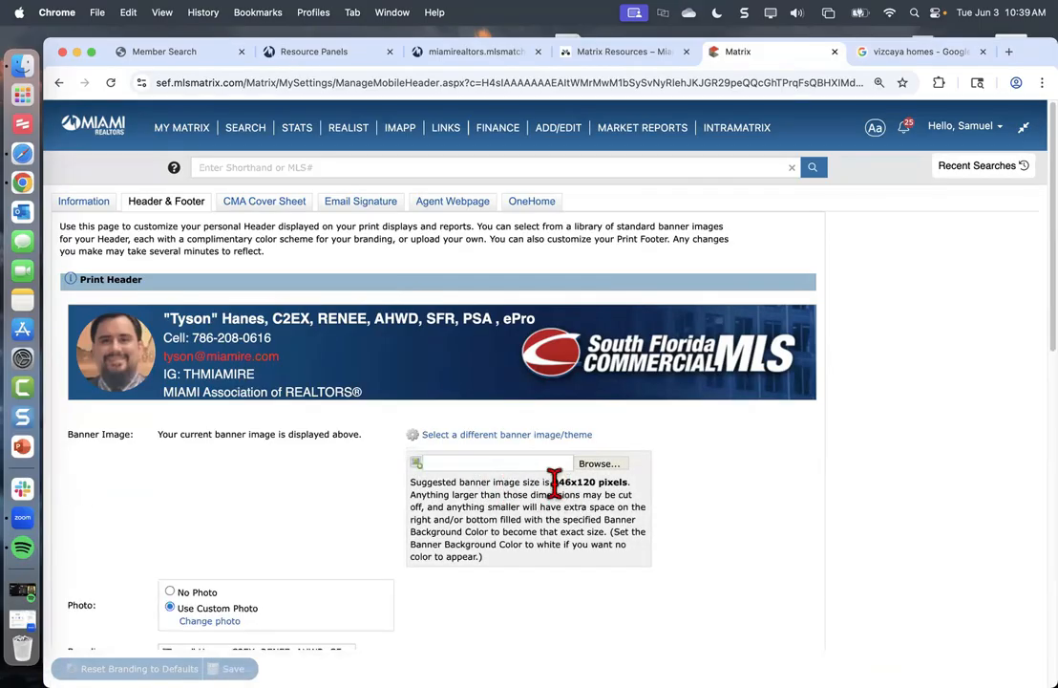
{"action": "left_click_drag", "start_coordinate": [551, 483], "coordinate": [634, 487]}
{"action": "left_click", "coordinate": [635, 488]}
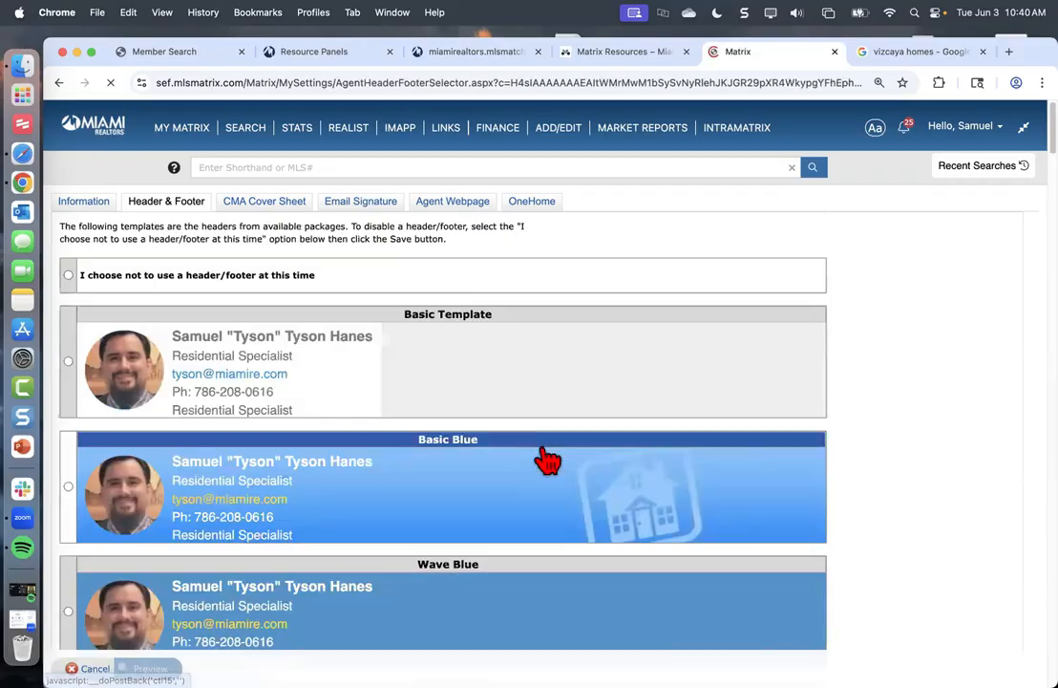
Browse the banner templates, select Commercial Report Header 2, and preview it
{"action": "scroll", "coordinate": [370, 463], "scroll_direction": "down", "scroll_amount": 20}
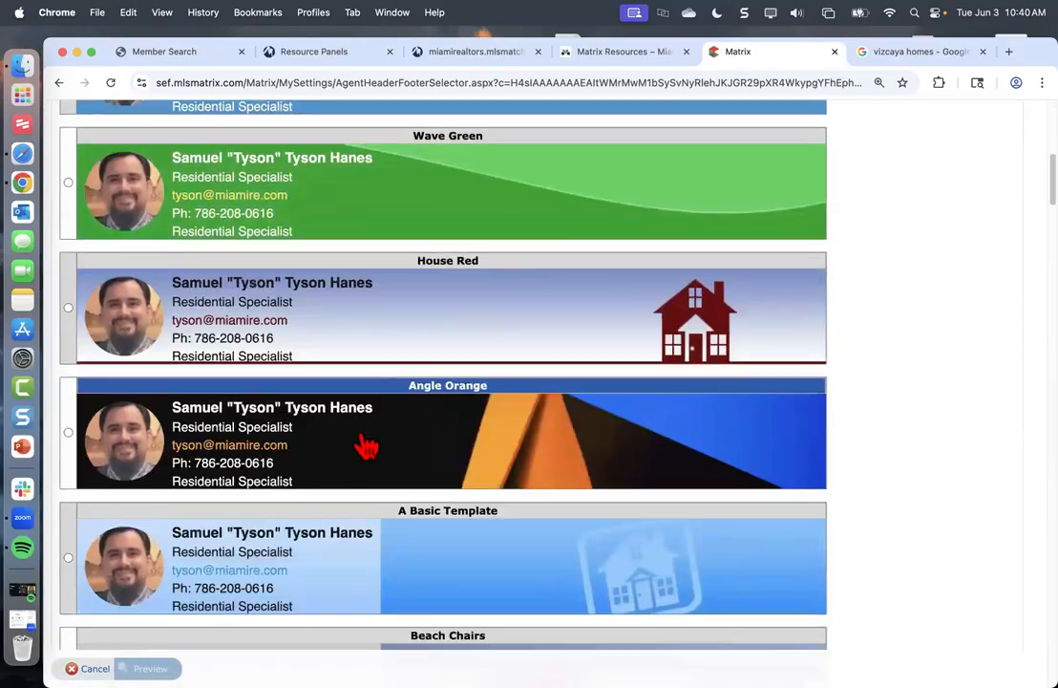
{"action": "scroll", "coordinate": [380, 388], "scroll_direction": "down", "scroll_amount": 4}
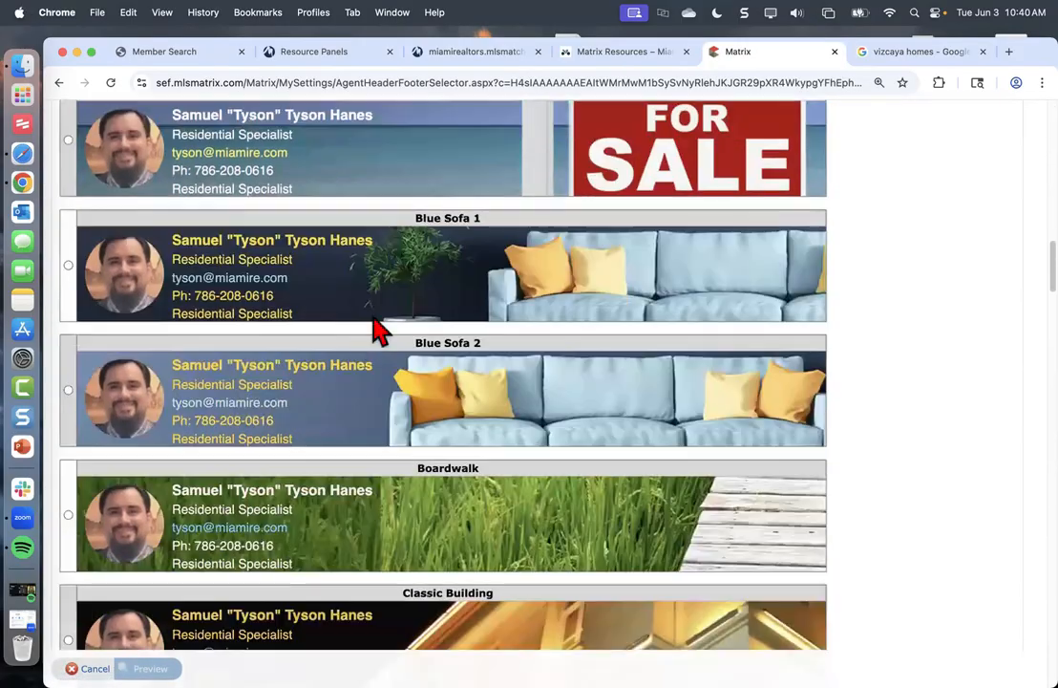
{"action": "scroll", "coordinate": [379, 326], "scroll_direction": "up", "scroll_amount": 3}
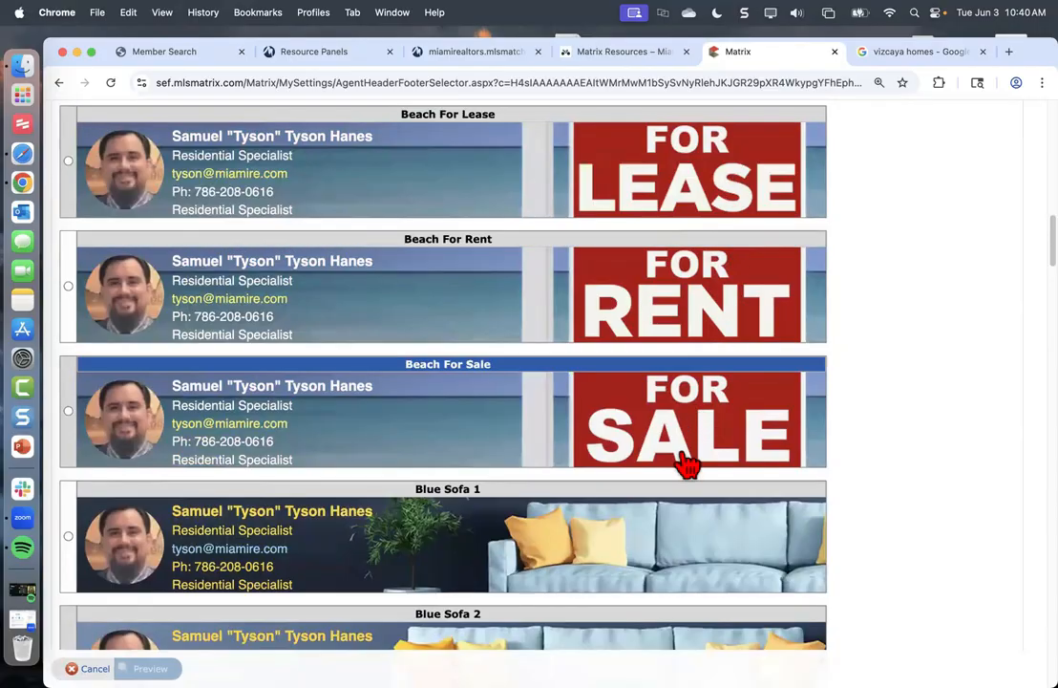
{"action": "scroll", "coordinate": [540, 480], "scroll_direction": "down", "scroll_amount": 3}
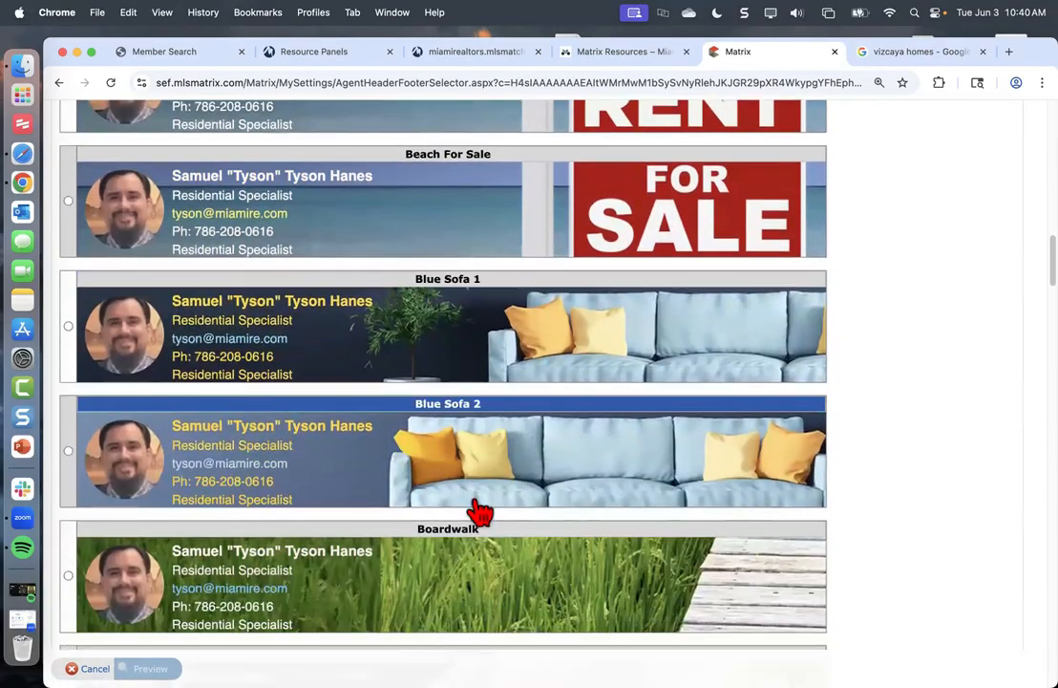
{"action": "scroll", "coordinate": [479, 513], "scroll_direction": "down", "scroll_amount": 7}
{"action": "scroll", "coordinate": [475, 511], "scroll_direction": "down", "scroll_amount": 3}
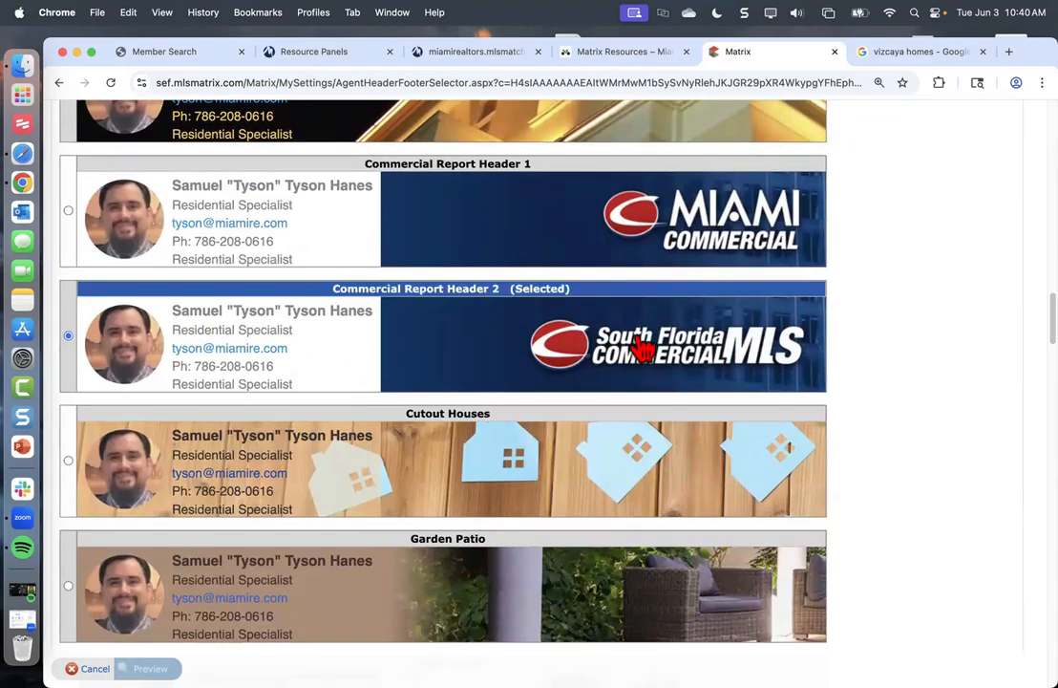
{"action": "scroll", "coordinate": [516, 330], "scroll_direction": "down", "scroll_amount": 4}
{"action": "scroll", "coordinate": [513, 320], "scroll_direction": "down", "scroll_amount": 2}
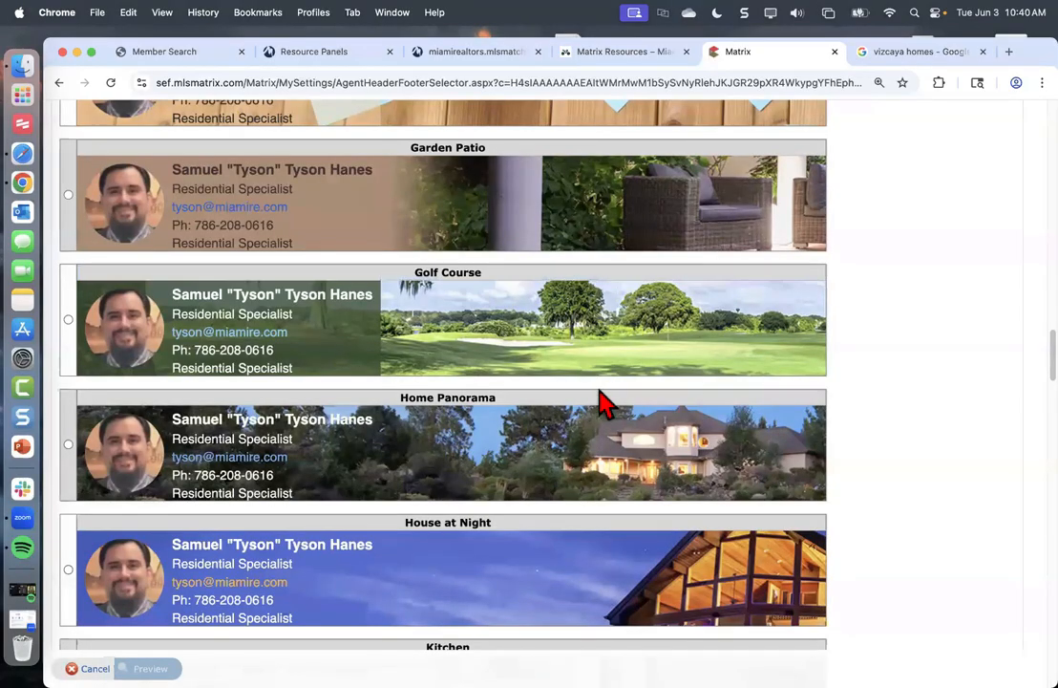
{"action": "scroll", "coordinate": [487, 416], "scroll_direction": "down", "scroll_amount": 3}
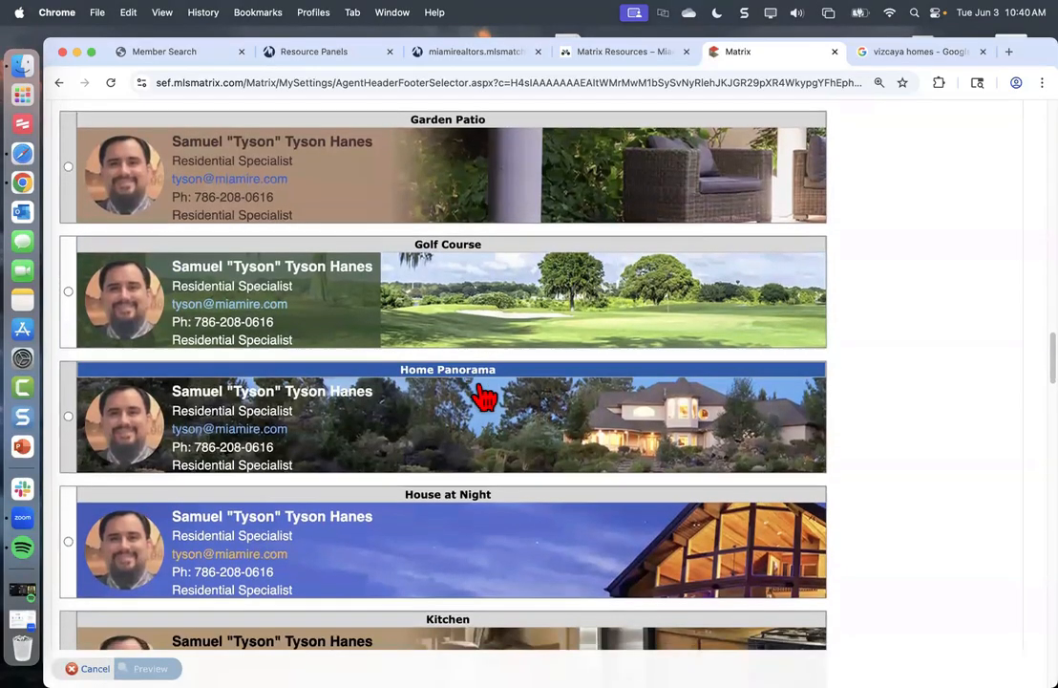
{"action": "scroll", "coordinate": [474, 395], "scroll_direction": "down", "scroll_amount": 7}
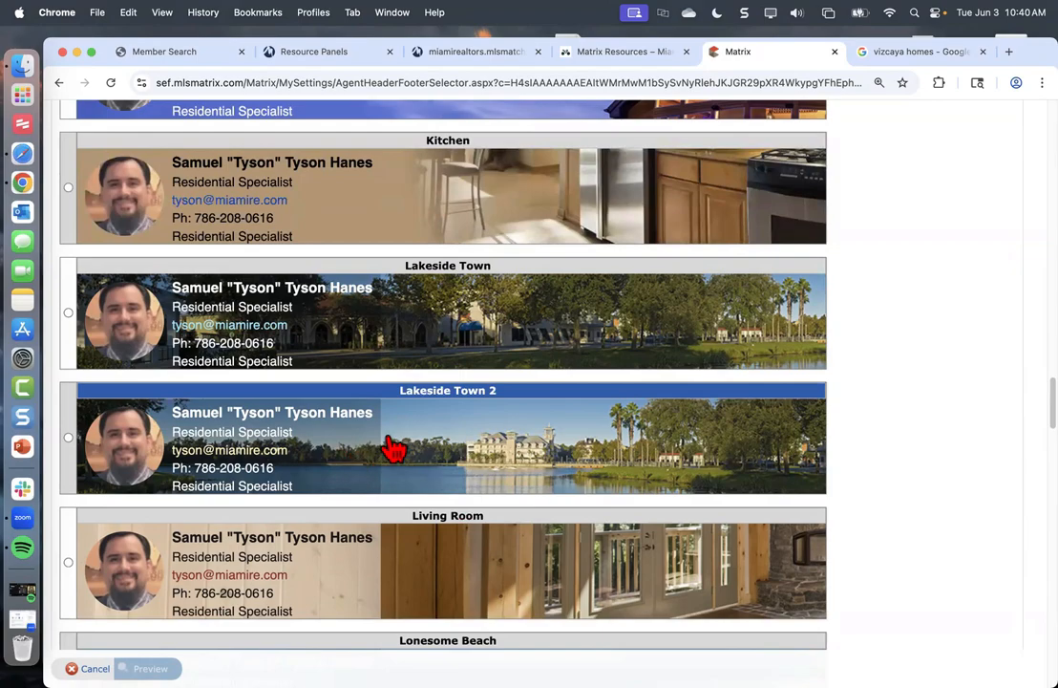
{"action": "scroll", "coordinate": [534, 397], "scroll_direction": "down", "scroll_amount": 3}
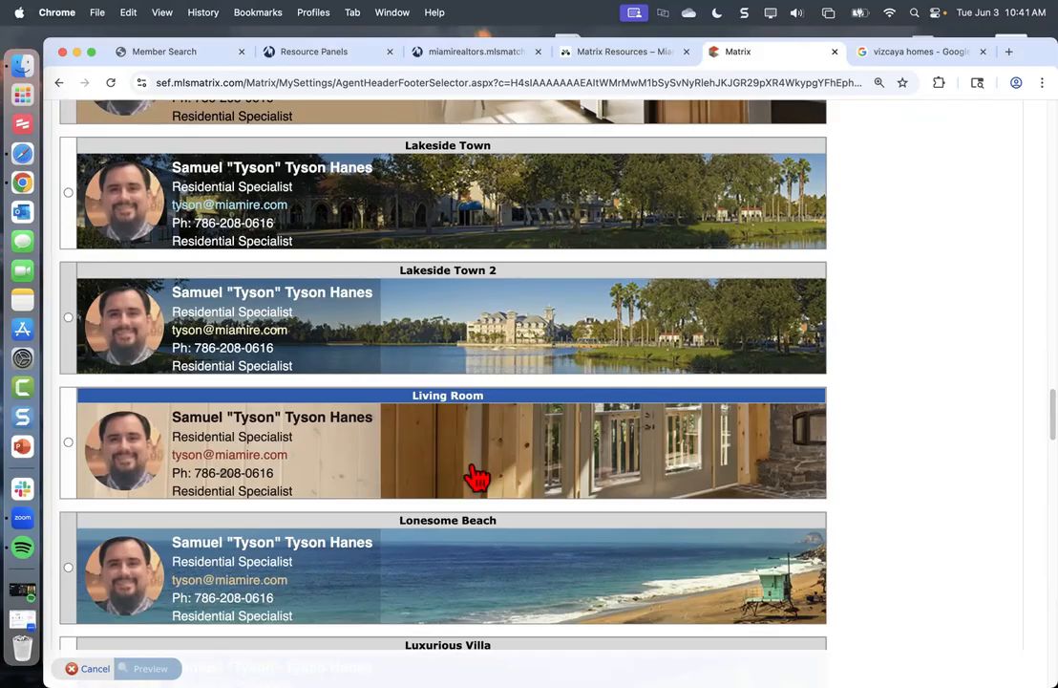
{"action": "scroll", "coordinate": [468, 457], "scroll_direction": "down", "scroll_amount": 1}
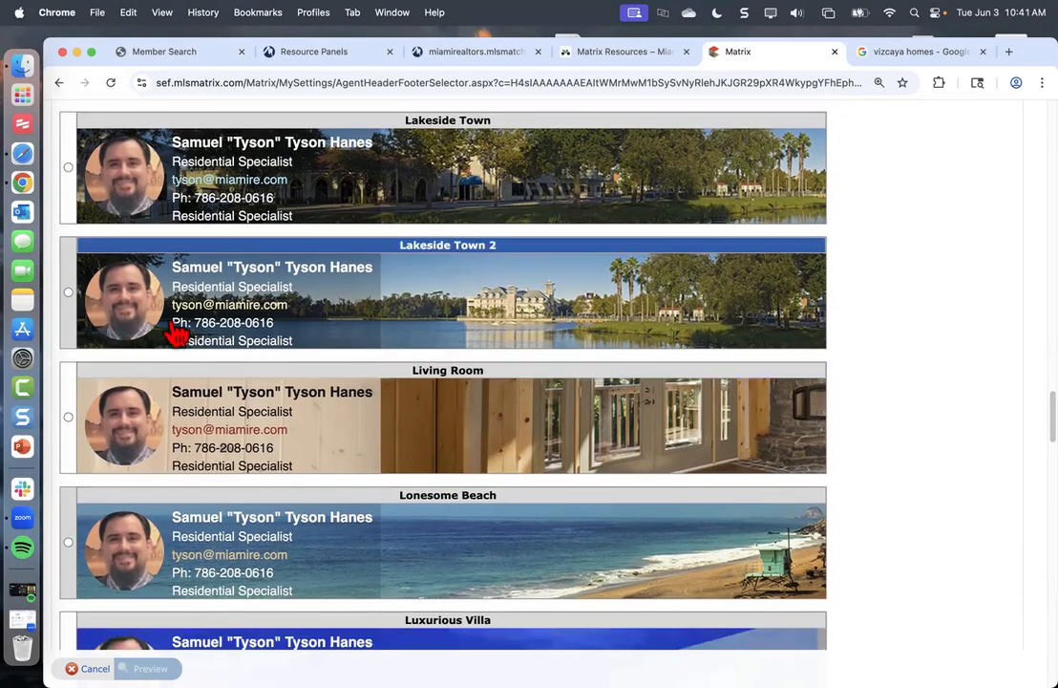
{"action": "scroll", "coordinate": [354, 449], "scroll_direction": "down", "scroll_amount": 5}
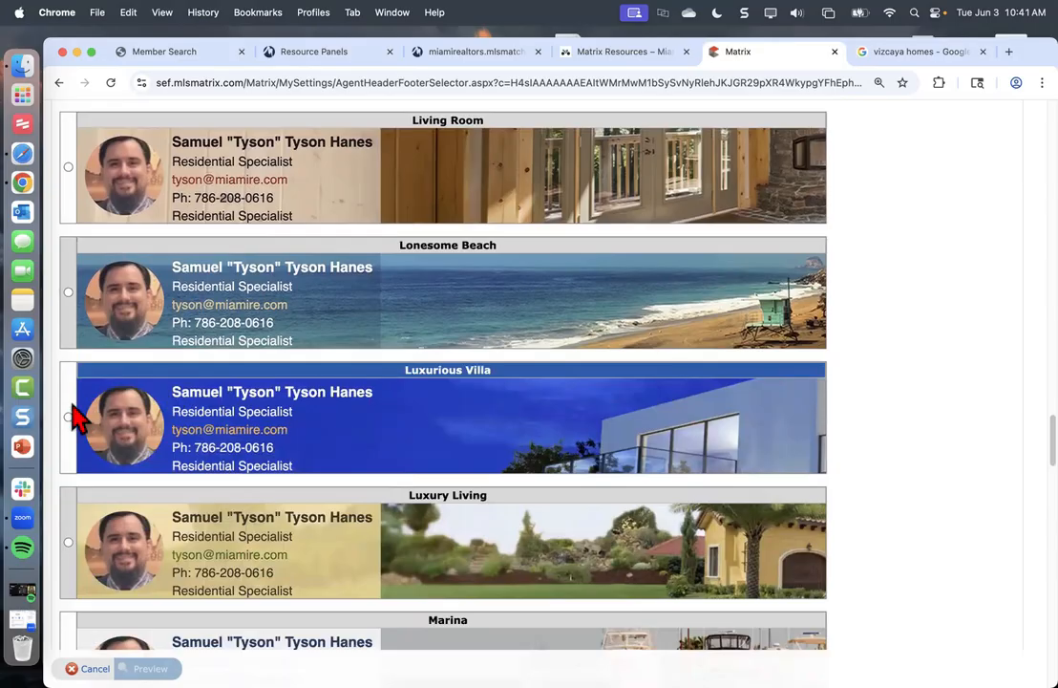
{"action": "scroll", "coordinate": [64, 311], "scroll_direction": "up", "scroll_amount": 3}
{"action": "scroll", "coordinate": [95, 313], "scroll_direction": "up", "scroll_amount": 10}
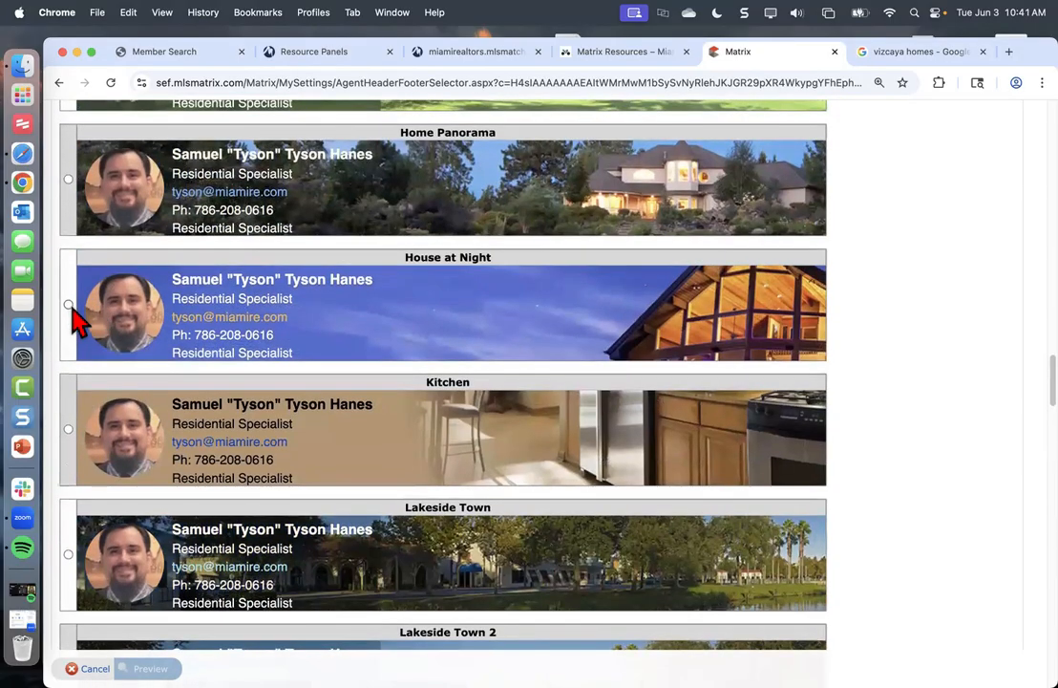
{"action": "scroll", "coordinate": [77, 315], "scroll_direction": "up", "scroll_amount": 15}
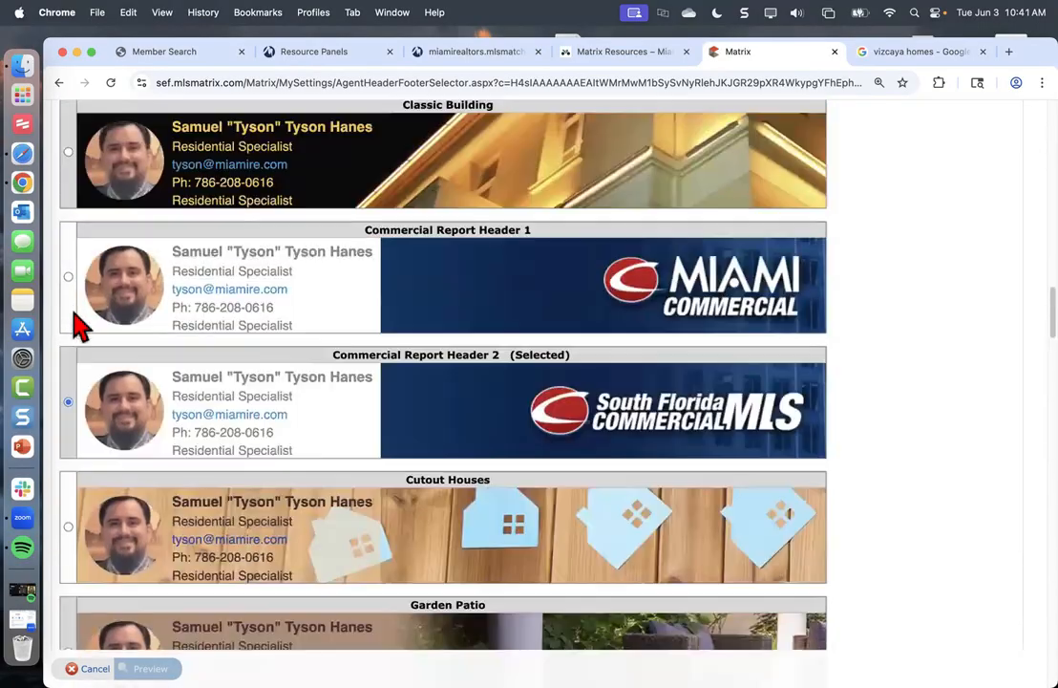
{"action": "left_click", "coordinate": [69, 402]}
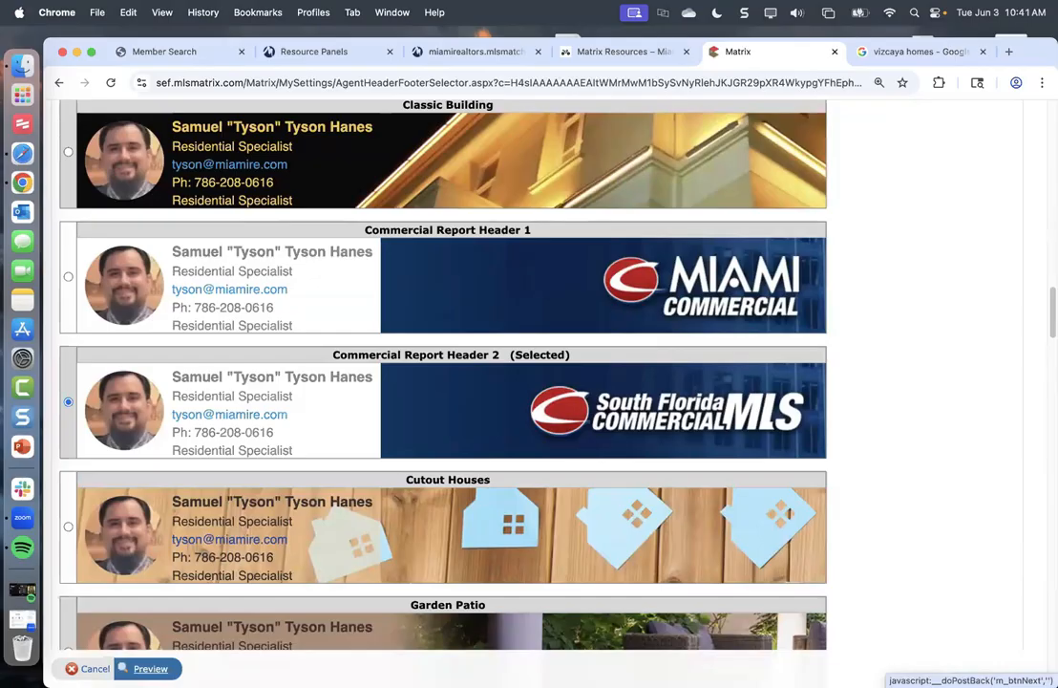
{"action": "left_click", "coordinate": [149, 669]}
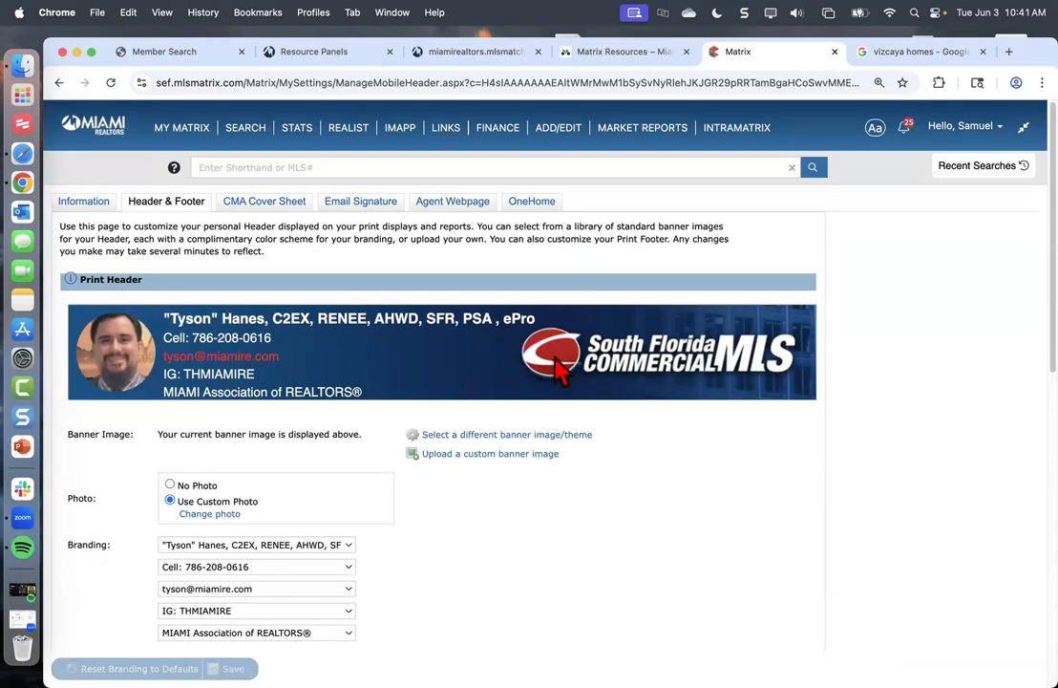
Blank out all five branding lines: name, Cell, email, Instagram and MIAMI Association of REALTORS®
{"action": "scroll", "coordinate": [283, 526], "scroll_direction": "down", "scroll_amount": 1}
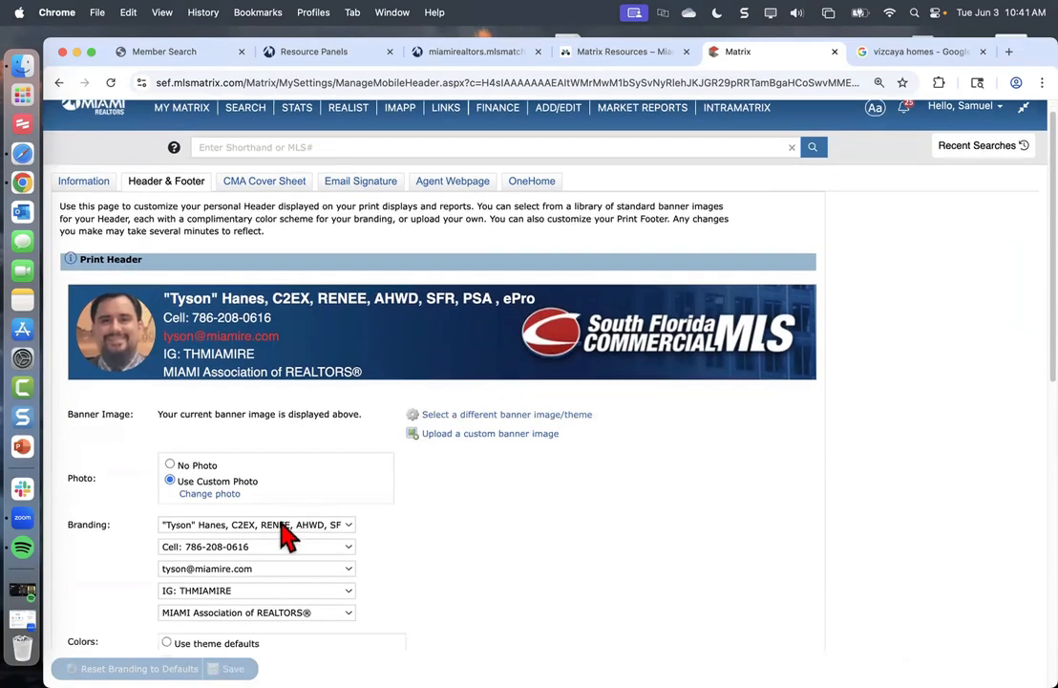
{"action": "left_click", "coordinate": [284, 526]}
{"action": "left_click", "coordinate": [246, 468]}
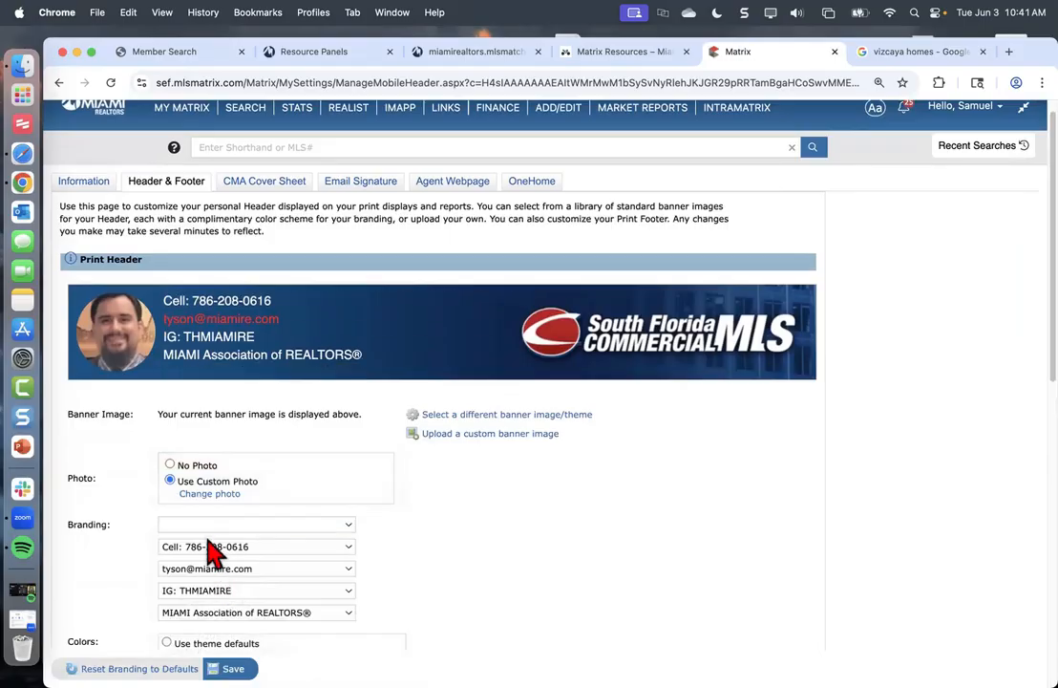
{"action": "left_click", "coordinate": [212, 546]}
{"action": "left_click", "coordinate": [200, 404]}
{"action": "left_click", "coordinate": [211, 567]}
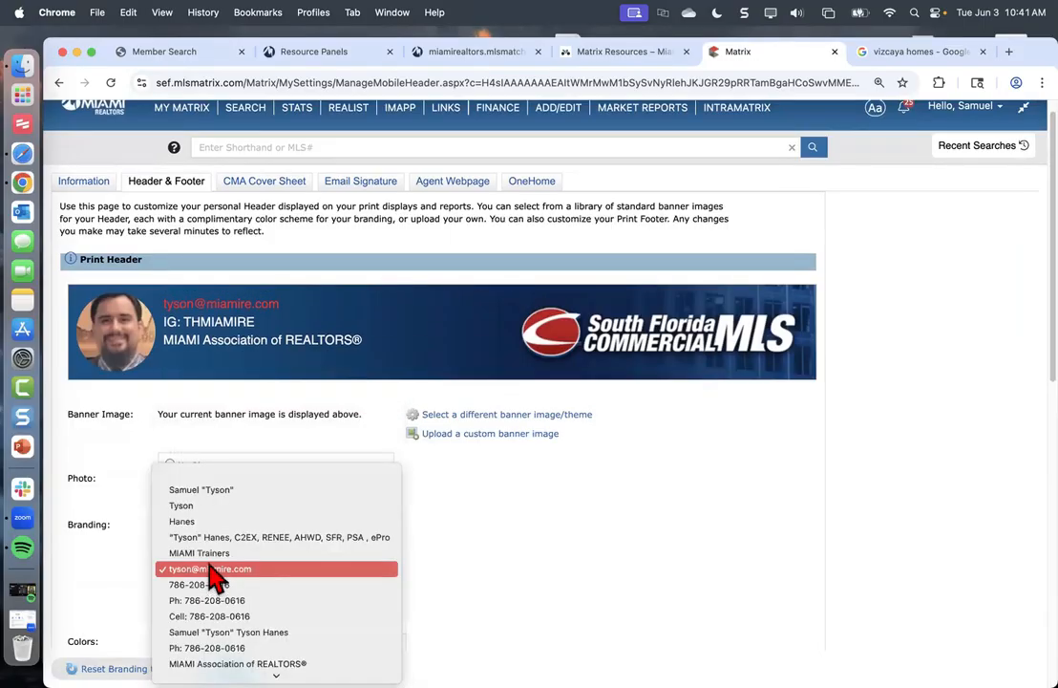
{"action": "left_click", "coordinate": [200, 472]}
{"action": "left_click", "coordinate": [229, 593]}
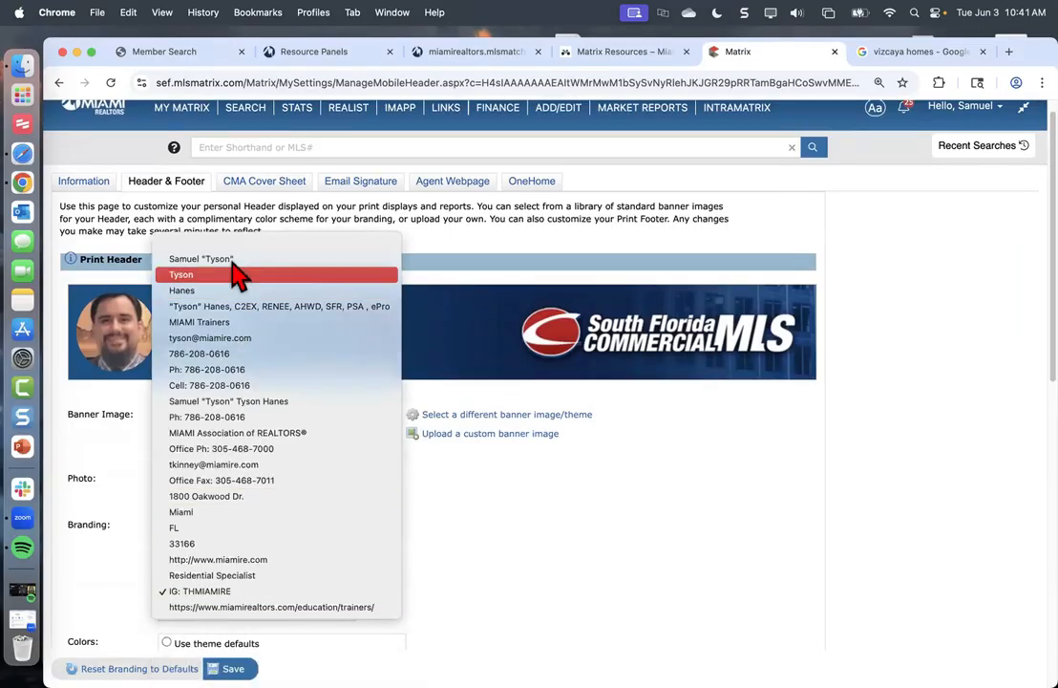
{"action": "left_click", "coordinate": [231, 244]}
{"action": "left_click", "coordinate": [227, 614]}
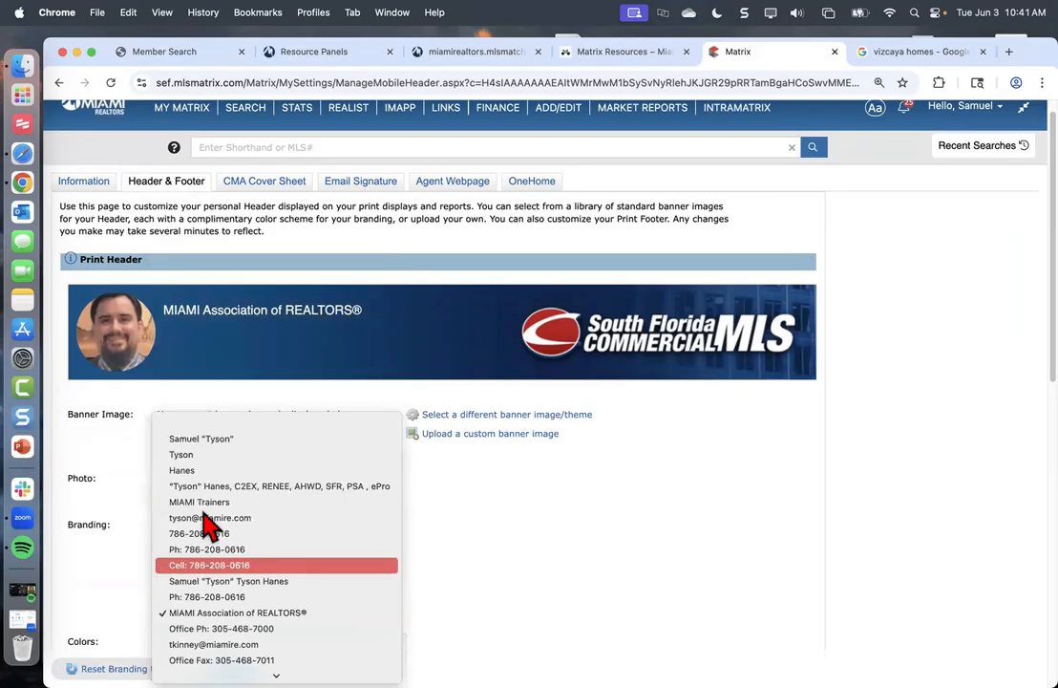
{"action": "left_click", "coordinate": [200, 425]}
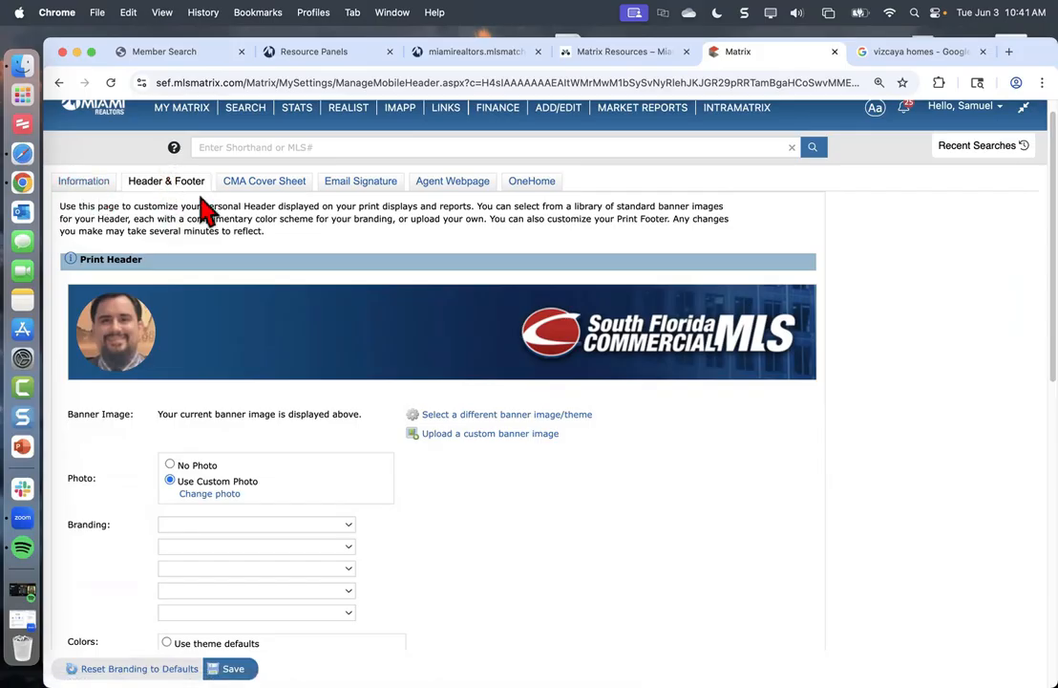
Set branding line 1 to the agent's name with designations and line 2 to Cell
{"action": "scroll", "coordinate": [342, 390], "scroll_direction": "down", "scroll_amount": 5}
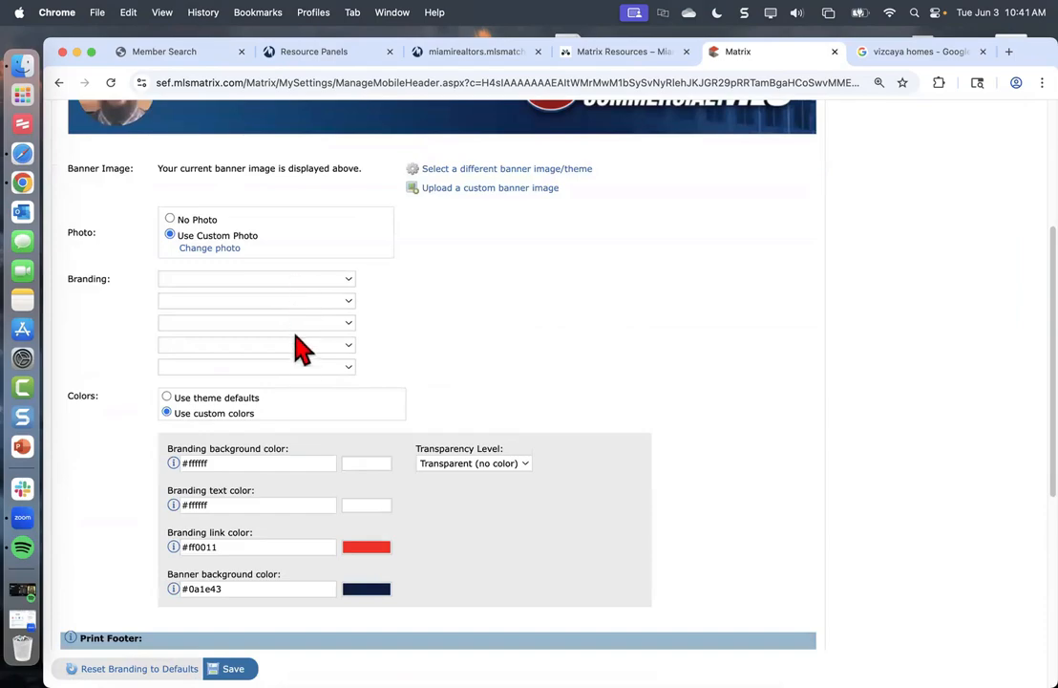
{"action": "scroll", "coordinate": [430, 304], "scroll_direction": "up", "scroll_amount": 3}
{"action": "scroll", "coordinate": [468, 307], "scroll_direction": "up", "scroll_amount": 1}
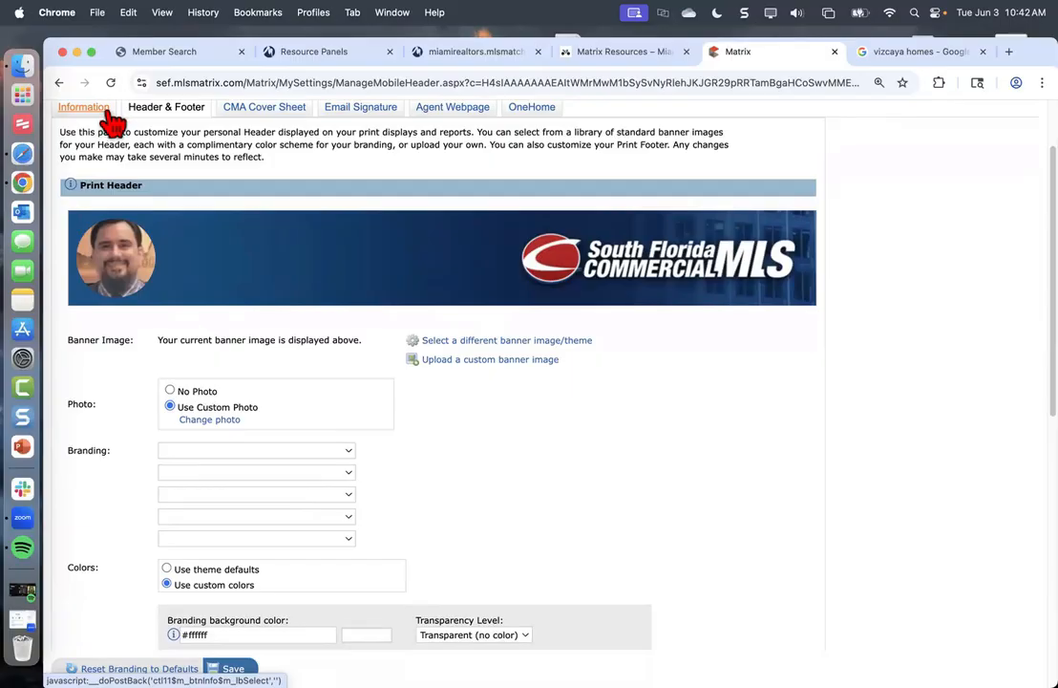
{"action": "left_click", "coordinate": [176, 452]}
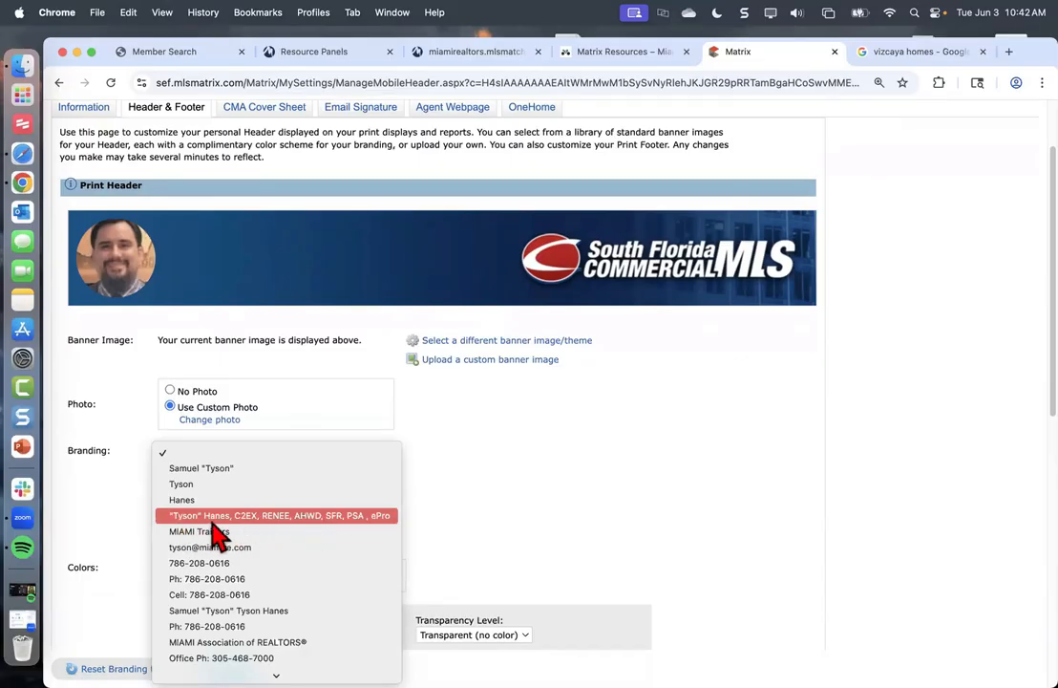
{"action": "left_click", "coordinate": [250, 516]}
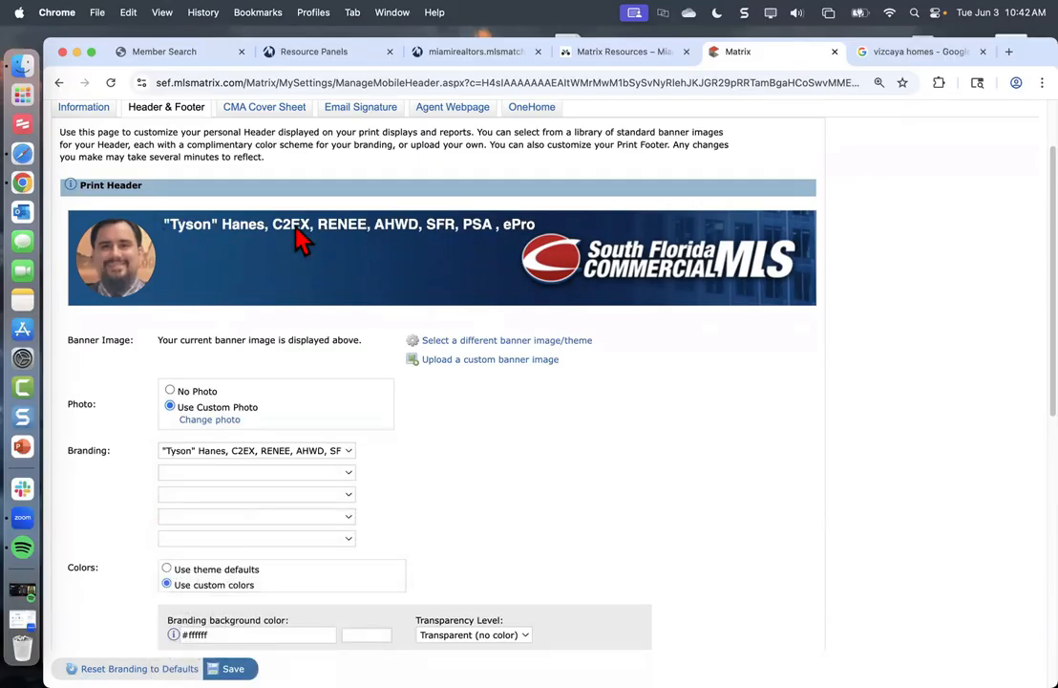
{"action": "left_click", "coordinate": [227, 475]}
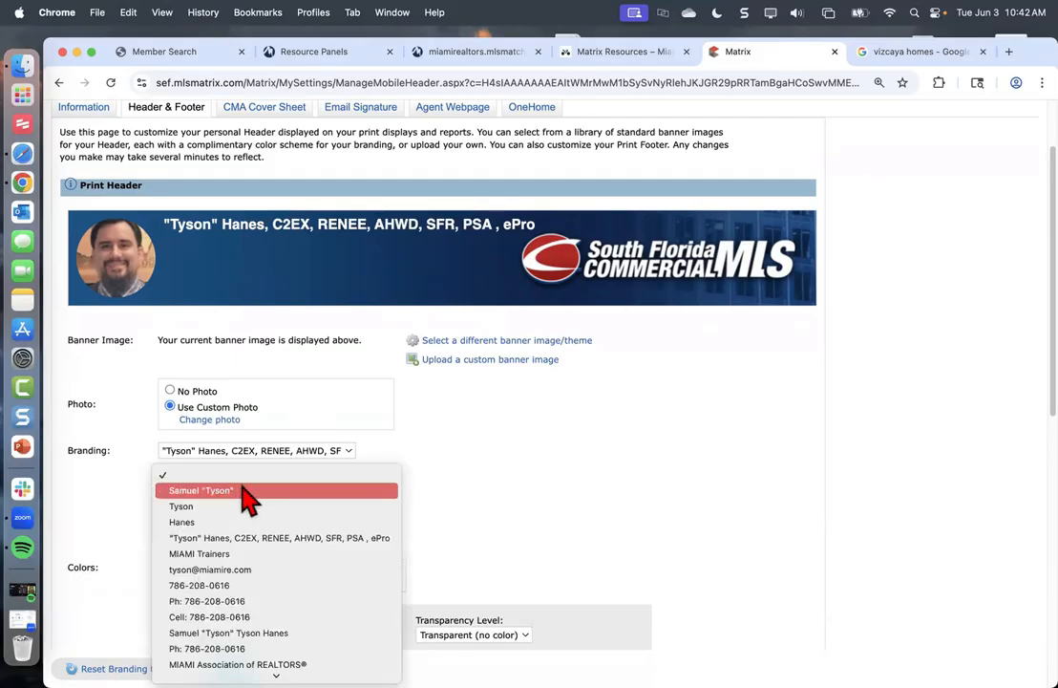
{"action": "left_click", "coordinate": [189, 619]}
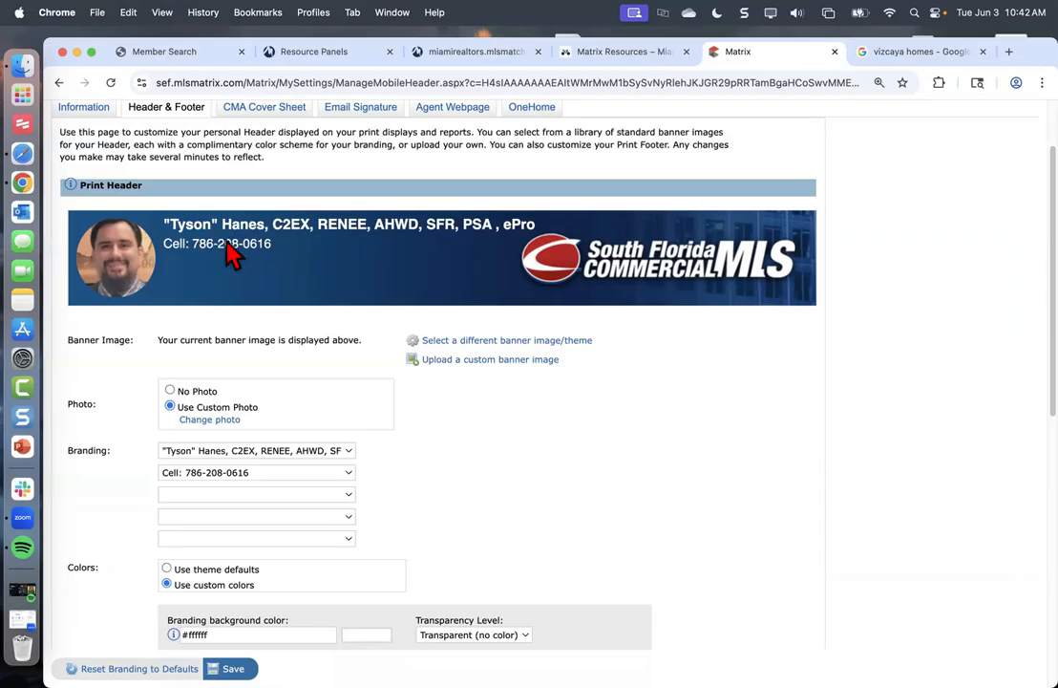
Set the third branding line to the trainers website address
{"action": "left_click", "coordinate": [217, 495]}
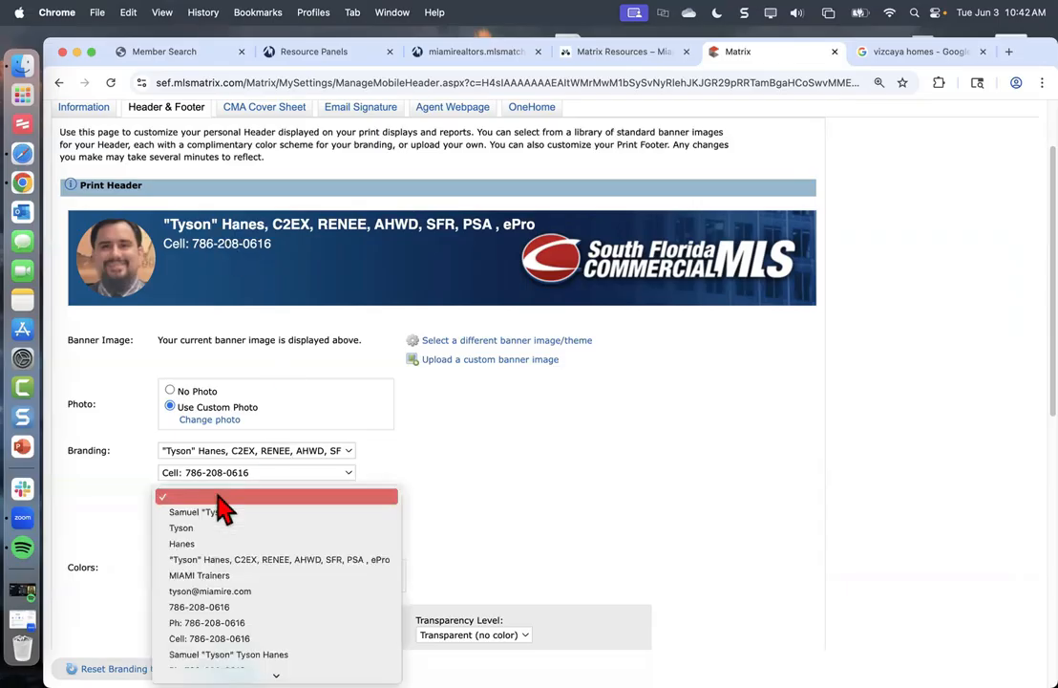
{"action": "scroll", "coordinate": [236, 564], "scroll_direction": "down", "scroll_amount": 5}
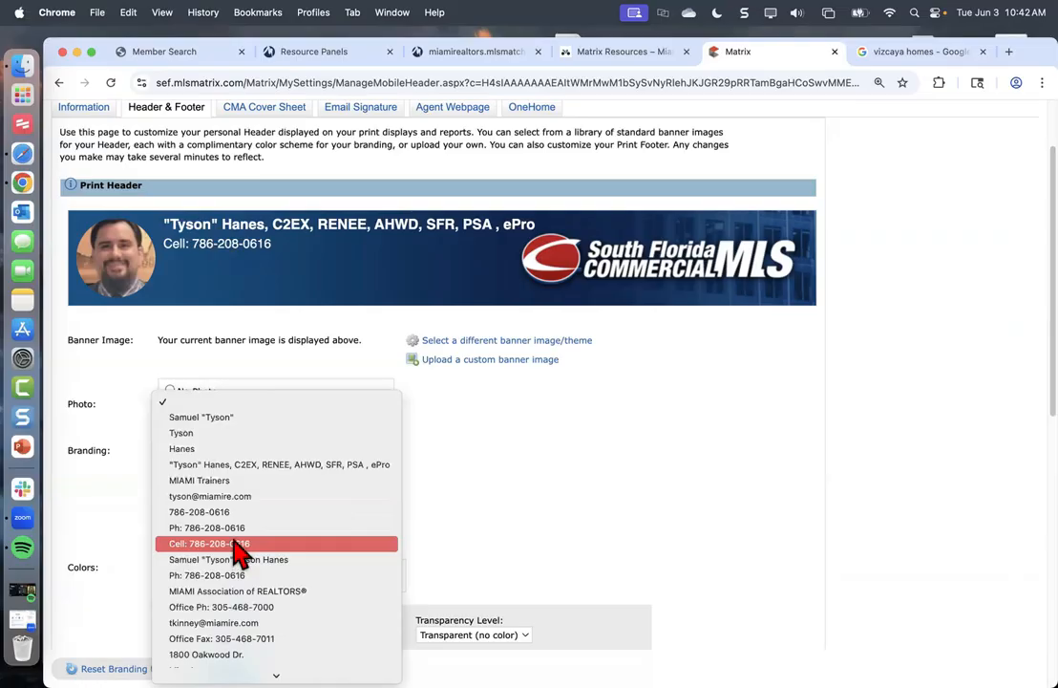
{"action": "scroll", "coordinate": [236, 559], "scroll_direction": "down", "scroll_amount": 1}
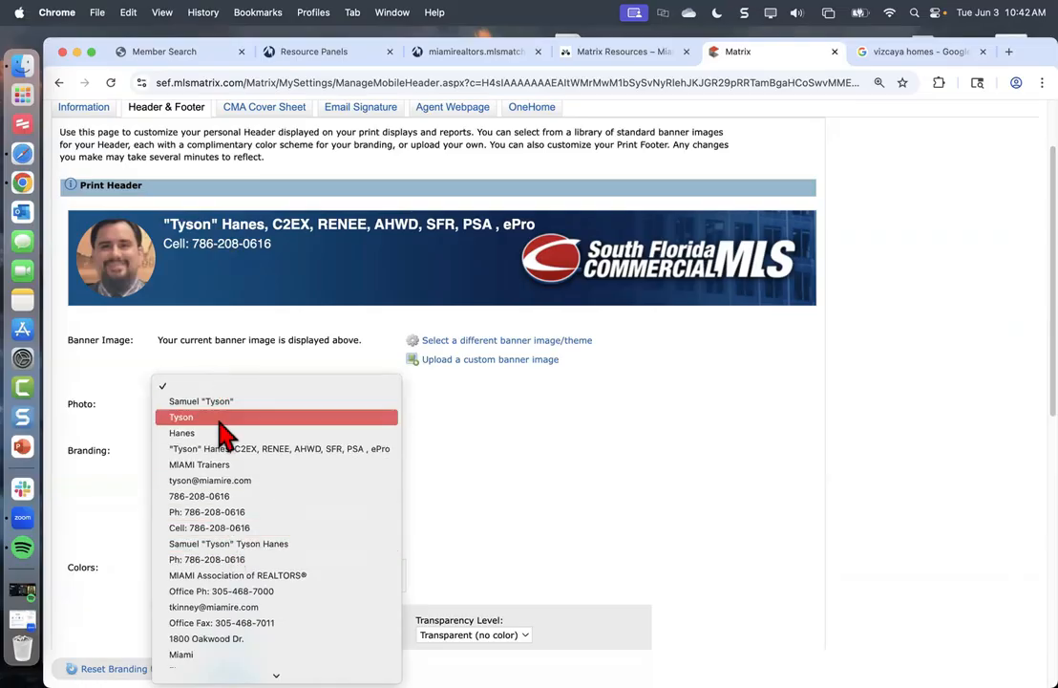
{"action": "scroll", "coordinate": [213, 539], "scroll_direction": "down", "scroll_amount": 1}
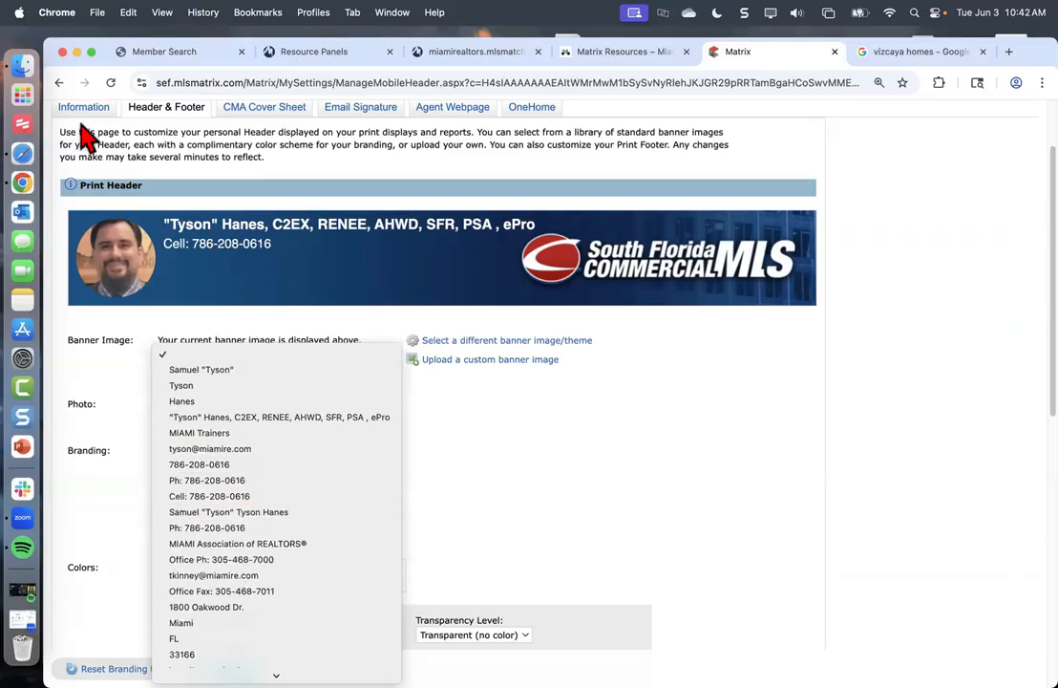
{"action": "scroll", "coordinate": [265, 583], "scroll_direction": "down", "scroll_amount": 2}
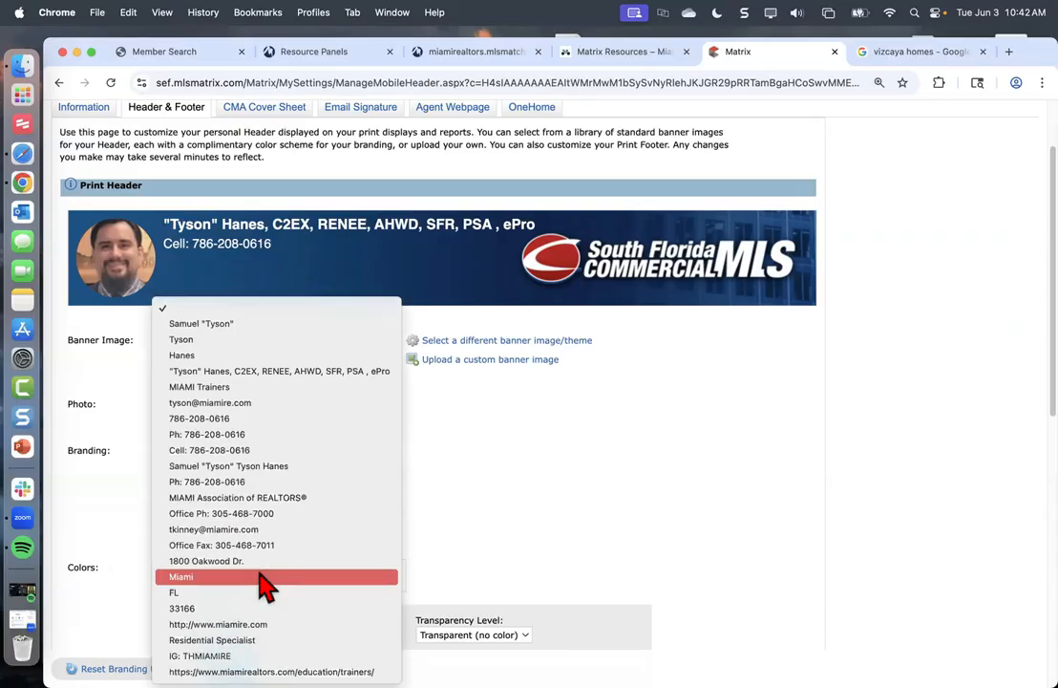
{"action": "left_click", "coordinate": [272, 672]}
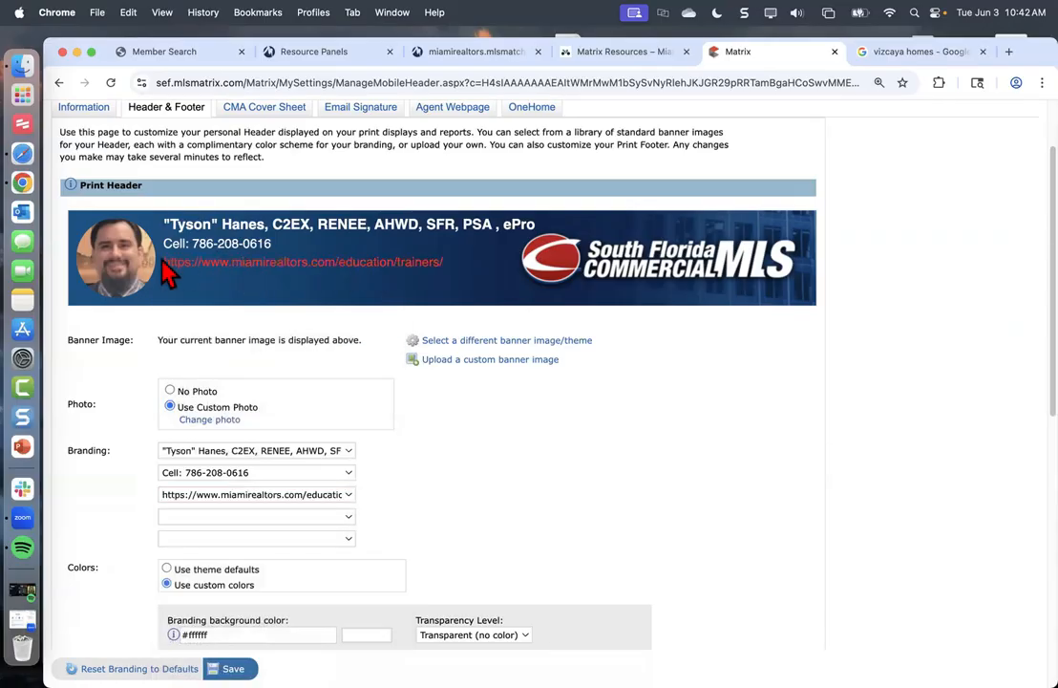
Set line 4 to the Instagram handle and line 5 to MIAMI Association of REALTORS®
{"action": "left_click", "coordinate": [228, 517]}
{"action": "scroll", "coordinate": [244, 574], "scroll_direction": "down", "scroll_amount": 5}
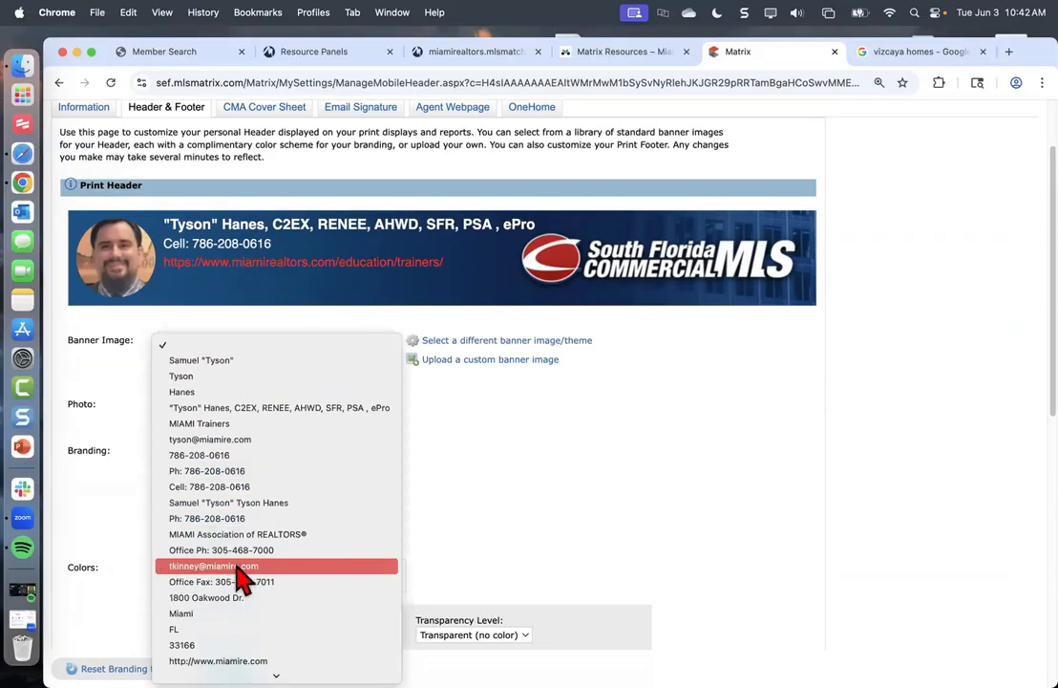
{"action": "key", "text": "Down"}
{"action": "key", "text": "Down"}
{"action": "key", "text": "Down"}
{"action": "key", "text": "Down"}
{"action": "key", "text": "Down"}
{"action": "key", "text": "Down"}
{"action": "key", "text": "Return"}
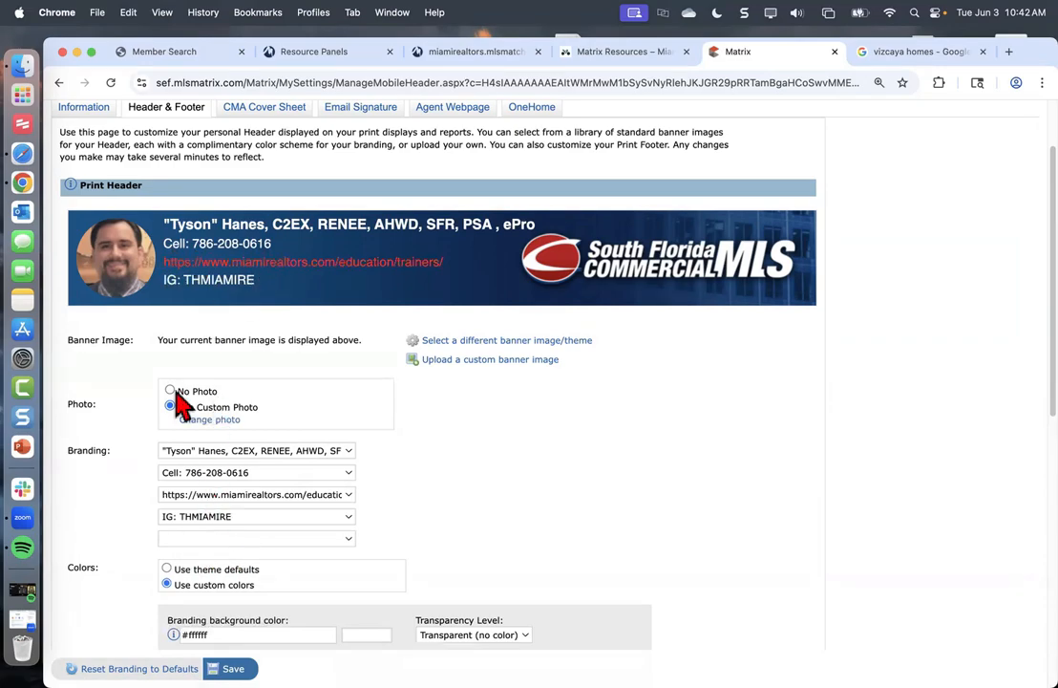
{"action": "left_click", "coordinate": [287, 540]}
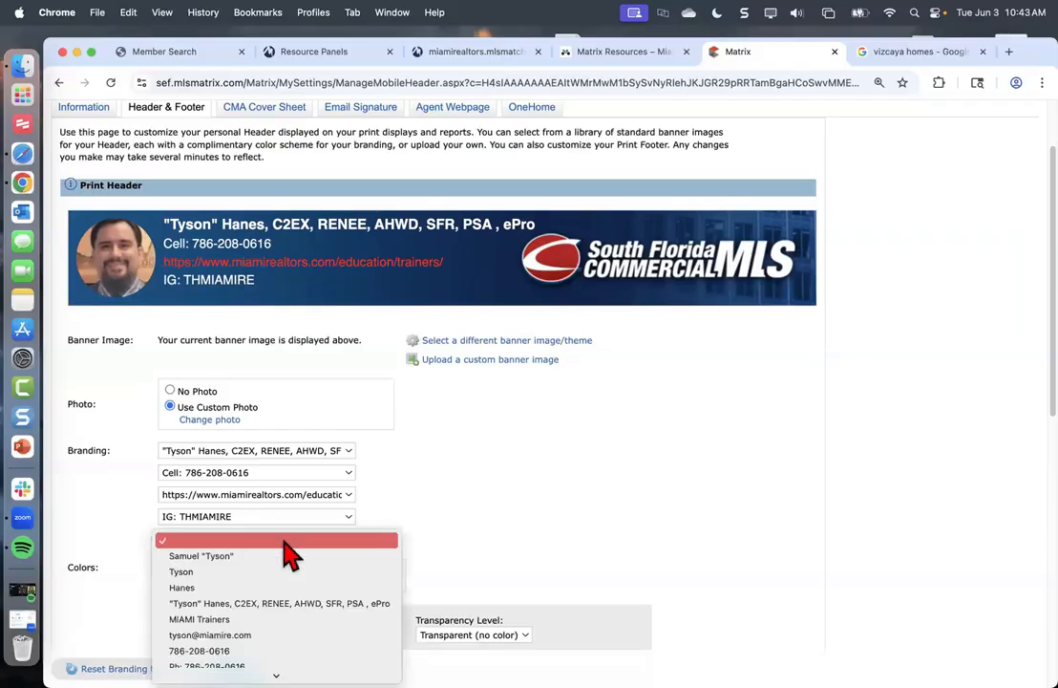
{"action": "scroll", "coordinate": [256, 638], "scroll_direction": "down", "scroll_amount": 4}
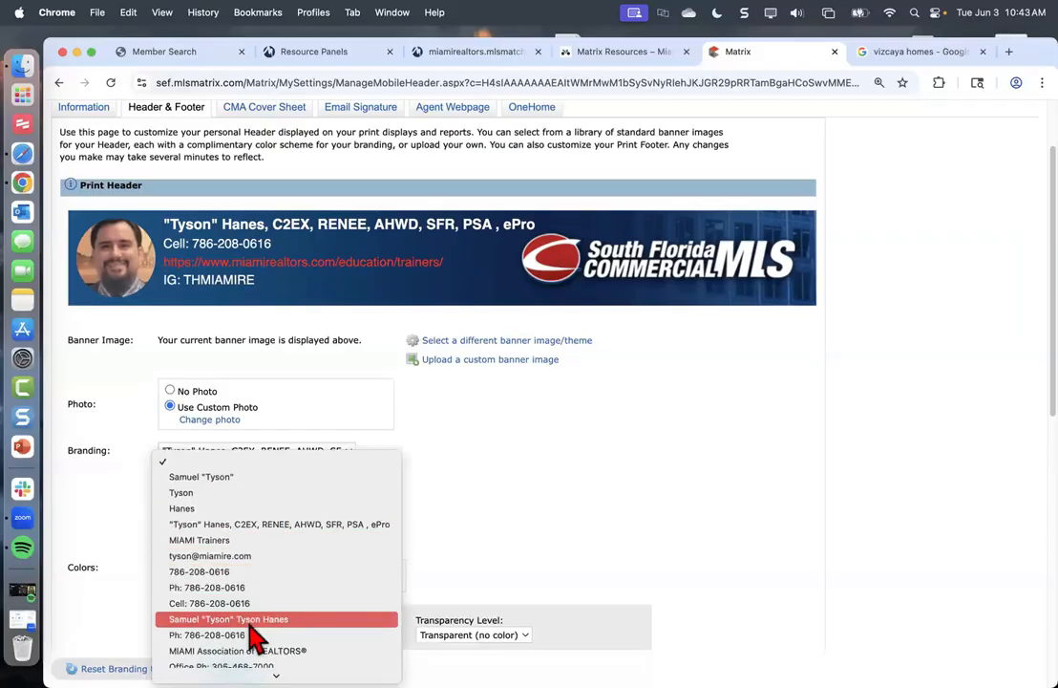
{"action": "left_click", "coordinate": [254, 620]}
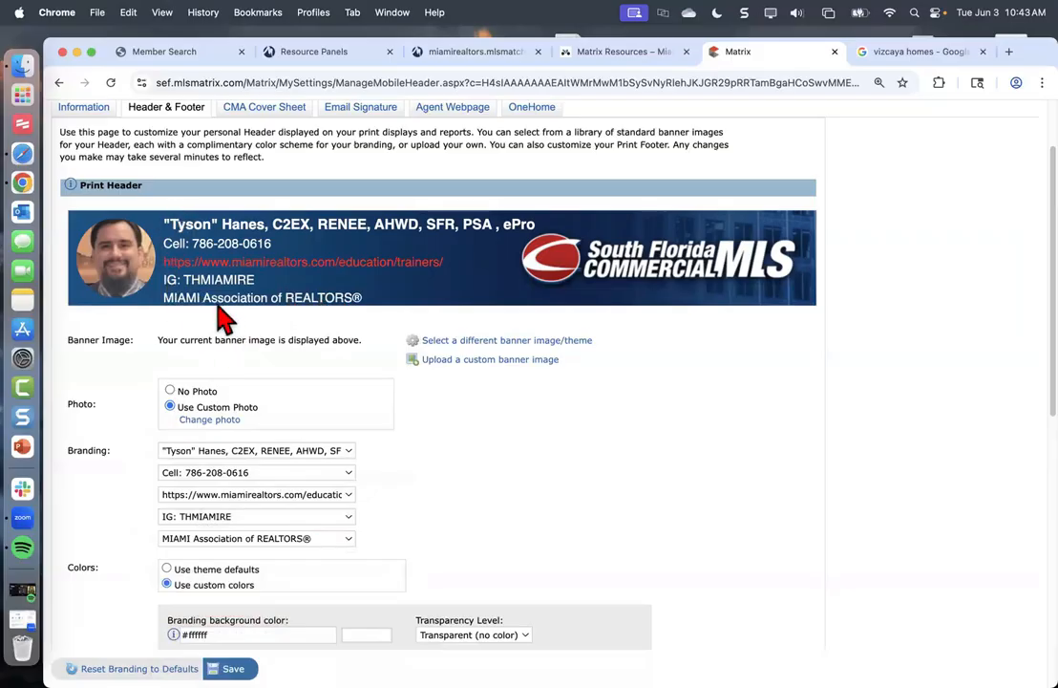
{"action": "scroll", "coordinate": [218, 315], "scroll_direction": "up", "scroll_amount": 2}
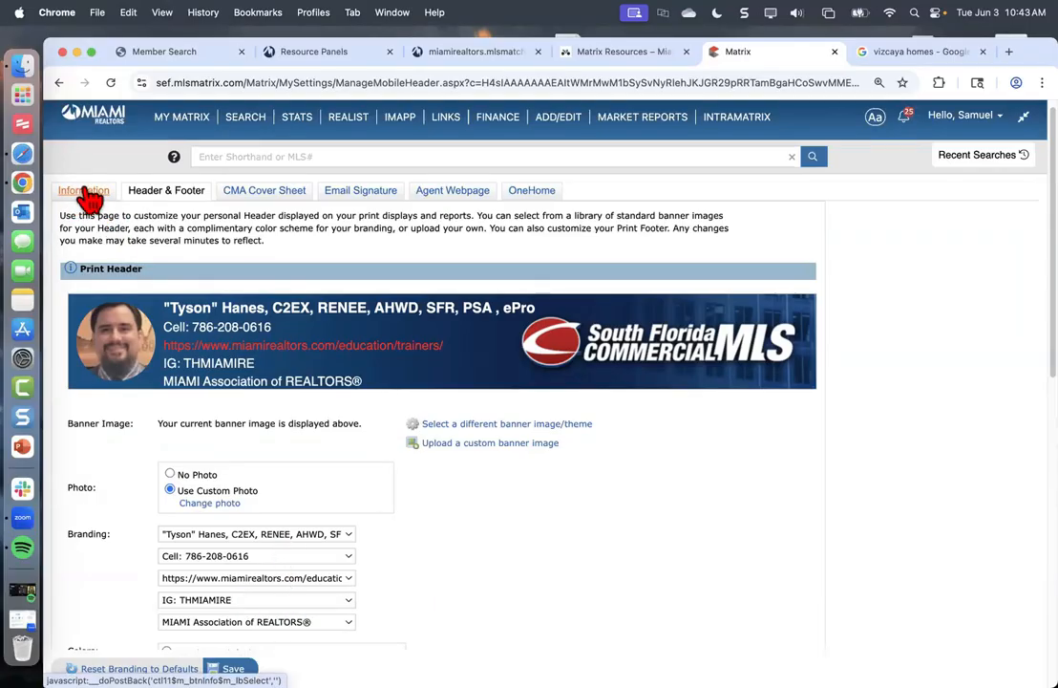
{"action": "scroll", "coordinate": [363, 344], "scroll_direction": "down", "scroll_amount": 3}
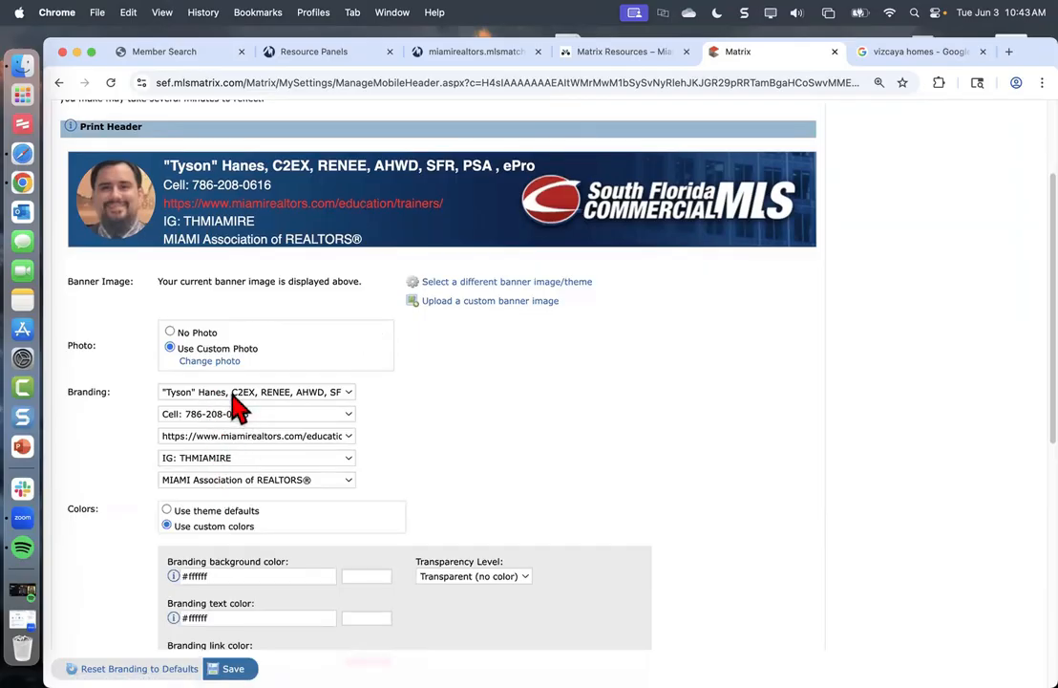
{"action": "scroll", "coordinate": [220, 411], "scroll_direction": "down", "scroll_amount": 2}
{"action": "scroll", "coordinate": [212, 439], "scroll_direction": "up", "scroll_amount": 1}
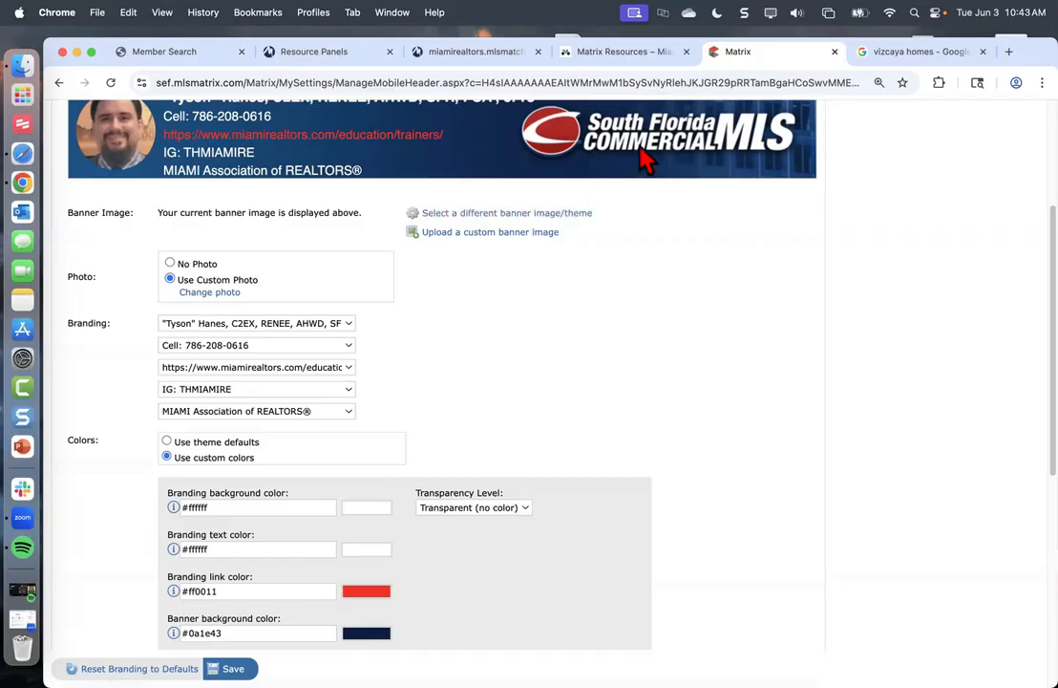
{"action": "scroll", "coordinate": [300, 406], "scroll_direction": "down", "scroll_amount": 1}
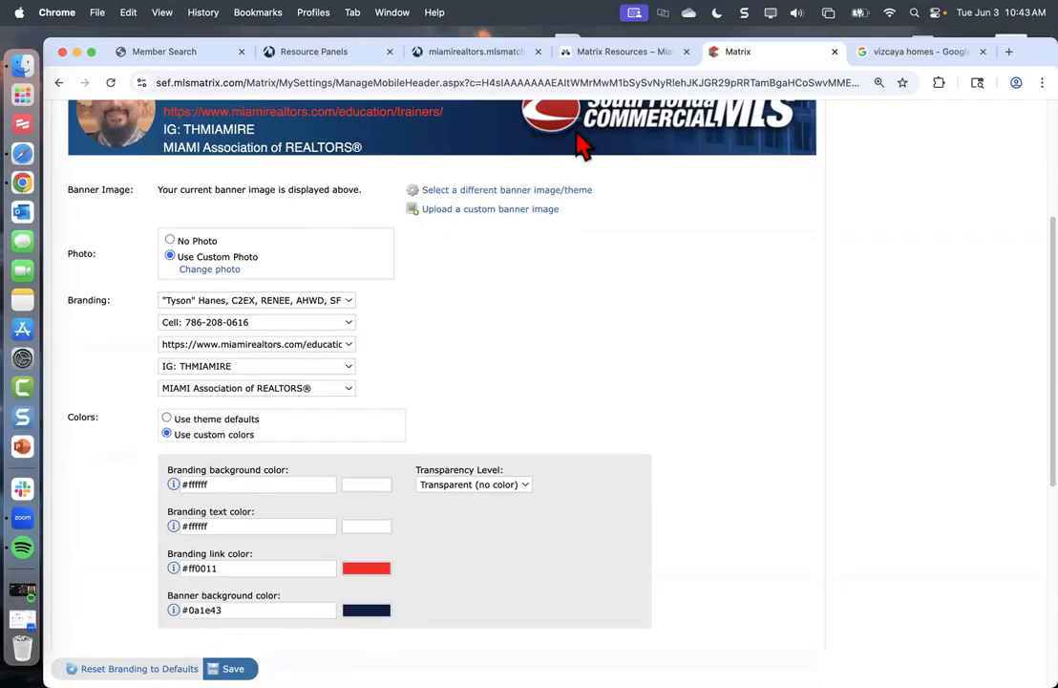
{"action": "scroll", "coordinate": [592, 351], "scroll_direction": "down", "scroll_amount": 3}
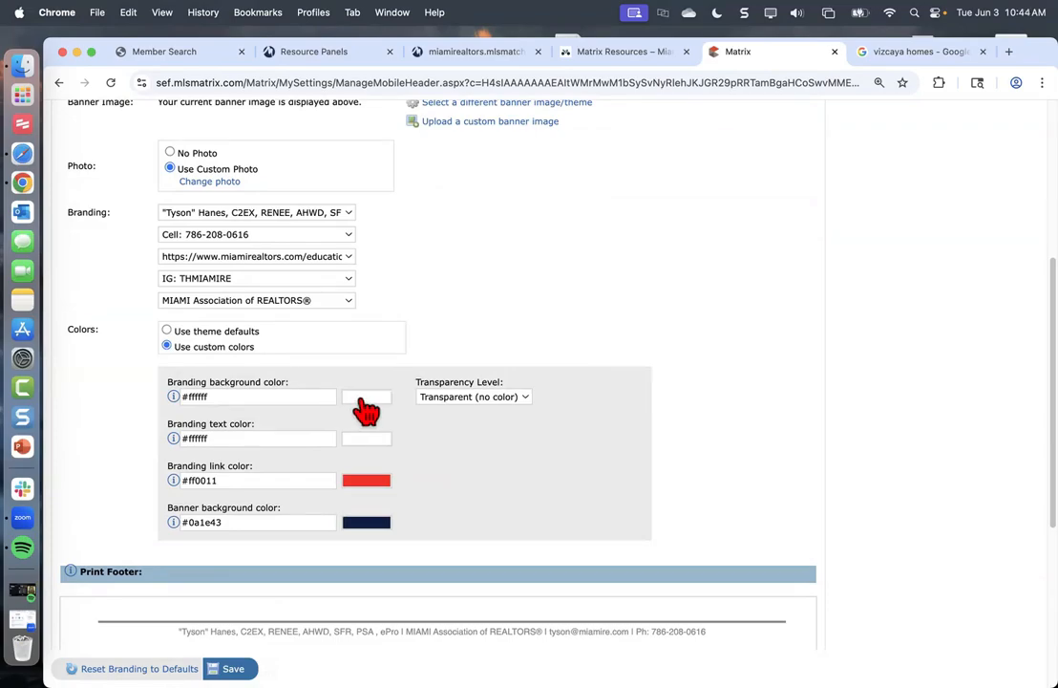
{"action": "scroll", "coordinate": [358, 382], "scroll_direction": "up", "scroll_amount": 5}
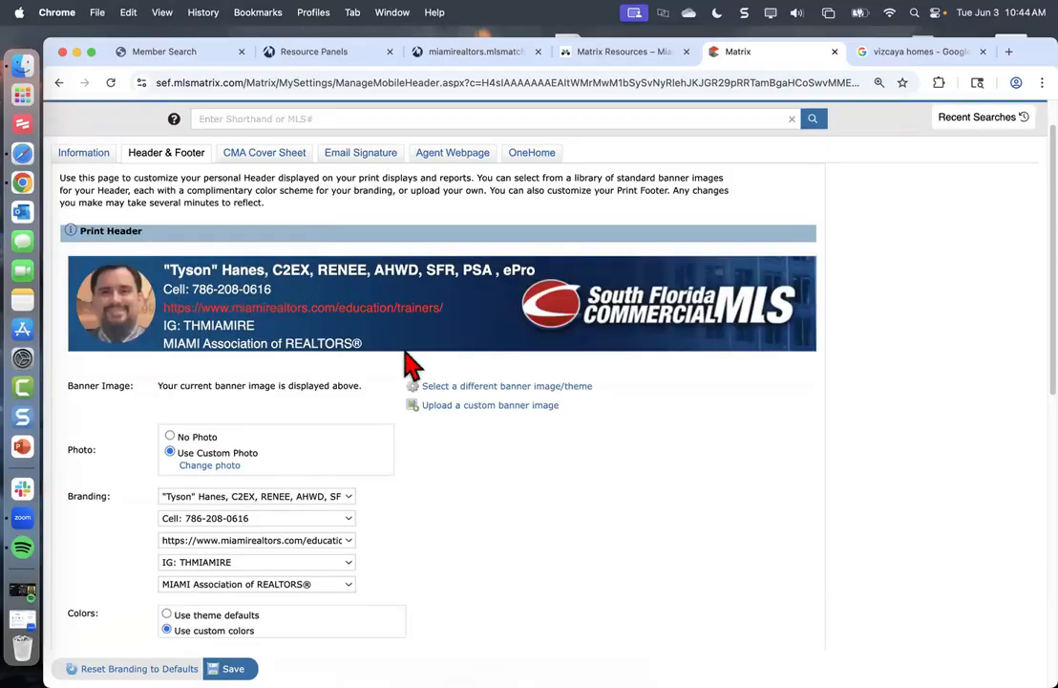
{"action": "scroll", "coordinate": [406, 367], "scroll_direction": "down", "scroll_amount": 5}
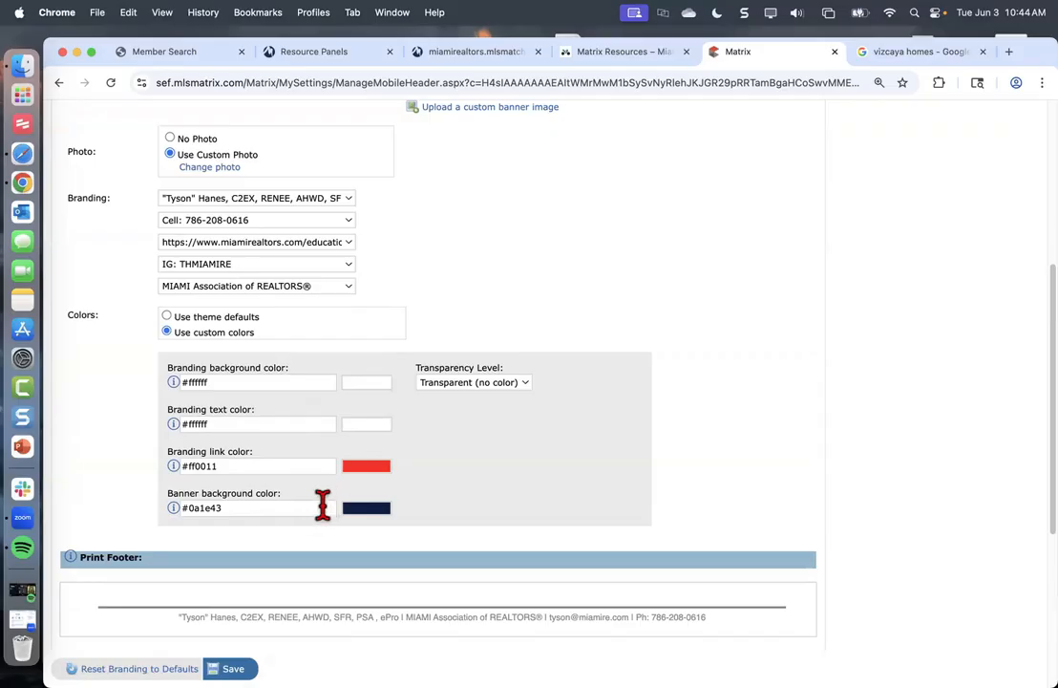
{"action": "scroll", "coordinate": [321, 501], "scroll_direction": "down", "scroll_amount": 3}
{"action": "scroll", "coordinate": [368, 406], "scroll_direction": "down", "scroll_amount": 5}
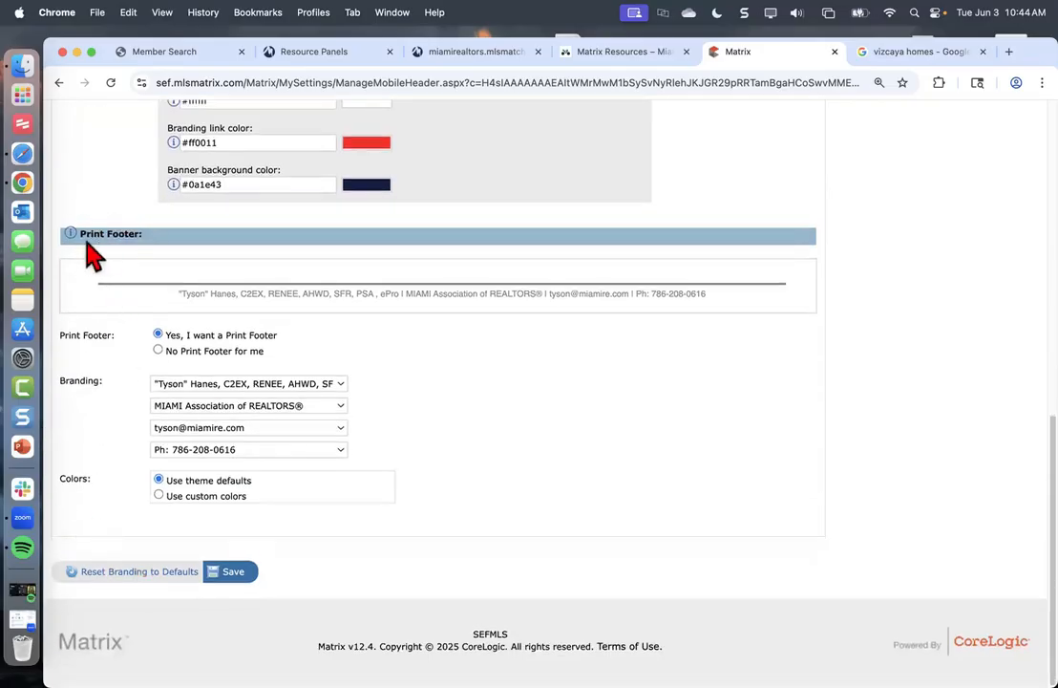
{"action": "left_click_drag", "start_coordinate": [159, 295], "coordinate": [702, 296]}
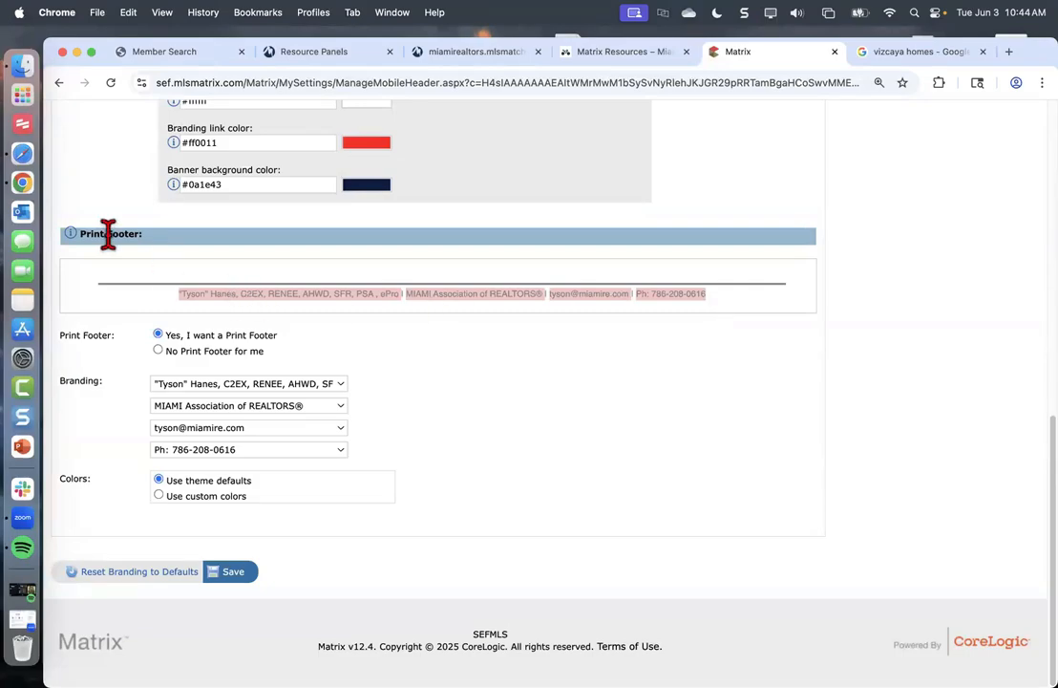
{"action": "left_click", "coordinate": [191, 294]}
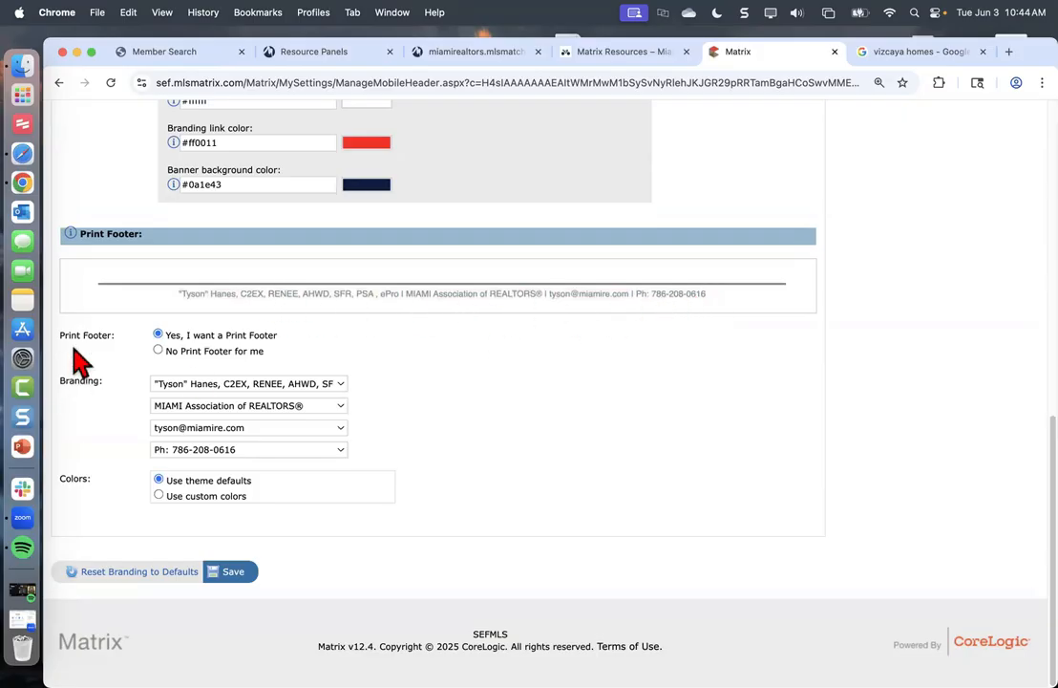
{"action": "left_click", "coordinate": [158, 351]}
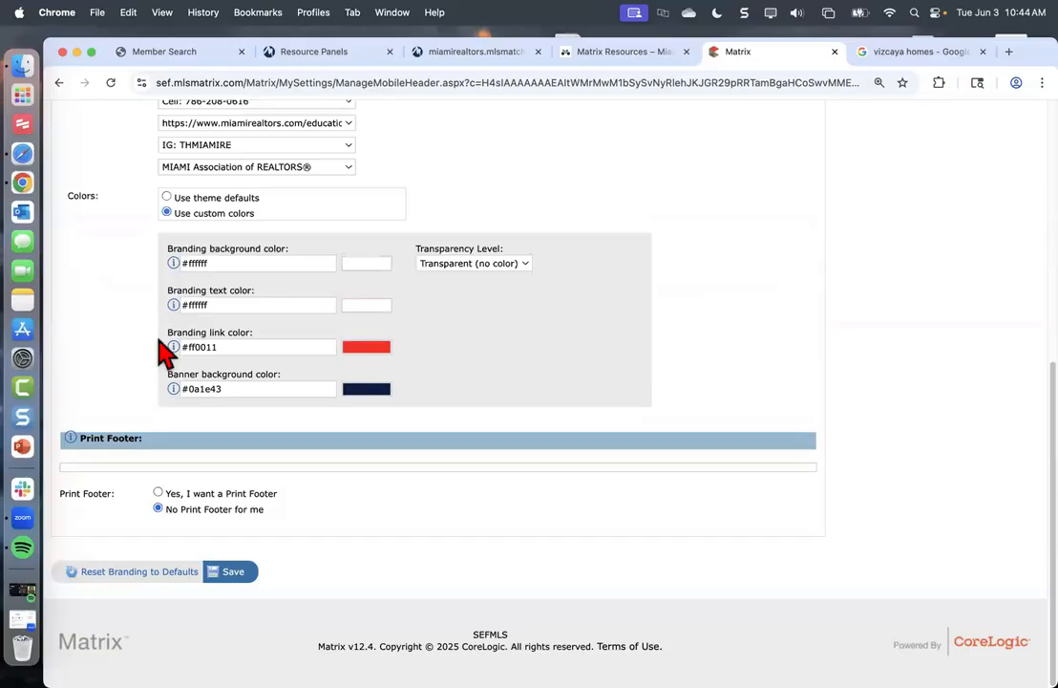
{"action": "left_click", "coordinate": [157, 493]}
{"action": "scroll", "coordinate": [220, 517], "scroll_direction": "down", "scroll_amount": 5}
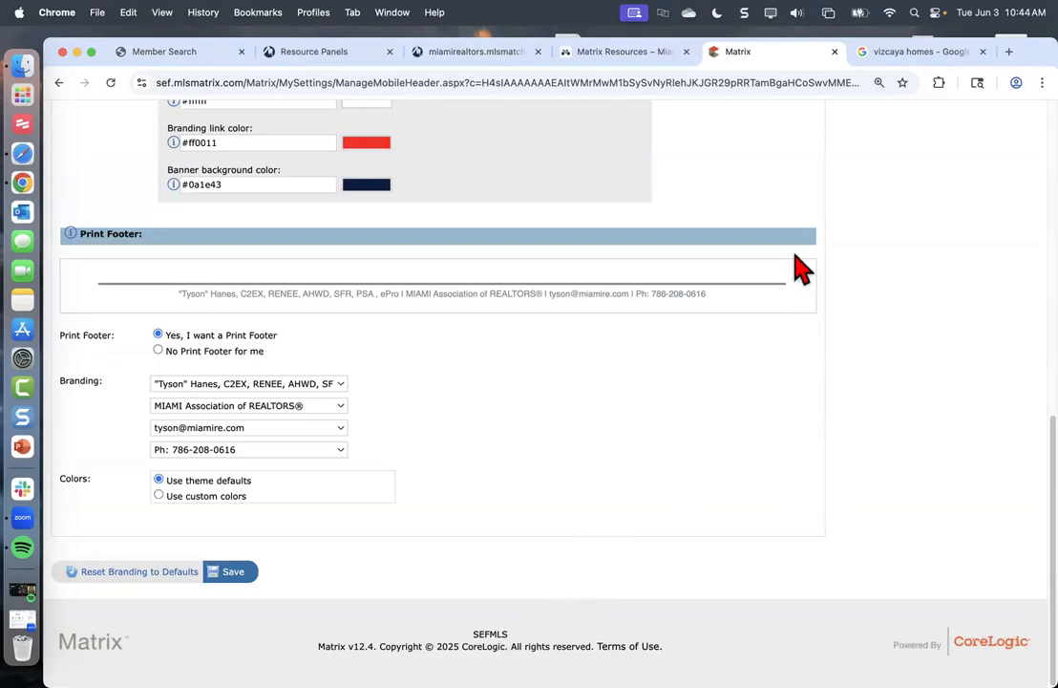
{"action": "scroll", "coordinate": [801, 271], "scroll_direction": "up", "scroll_amount": 10}
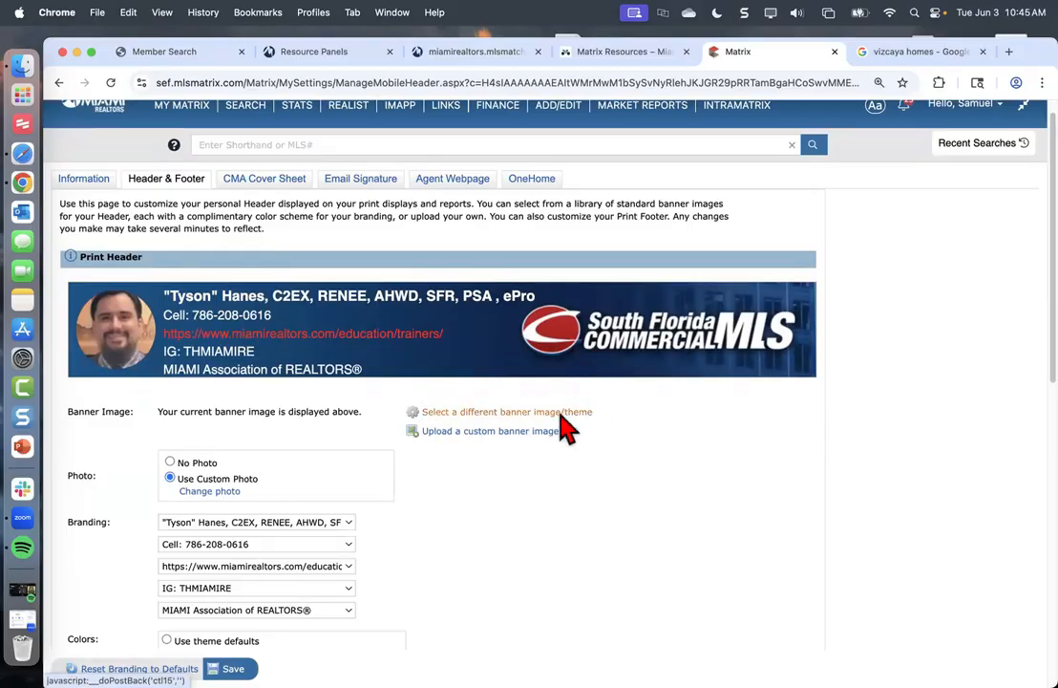
Browse the banner themes, cancel without choosing one, and go to the CMA Cover Sheet settings
{"action": "left_click", "coordinate": [460, 412]}
{"action": "scroll", "coordinate": [350, 505], "scroll_direction": "down", "scroll_amount": 12}
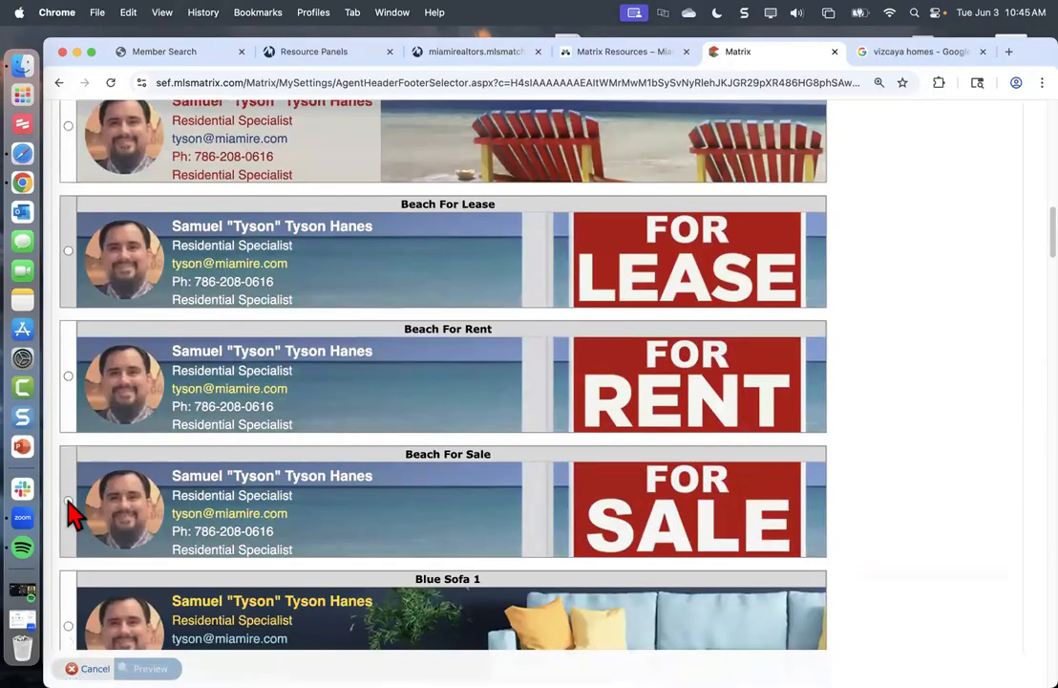
{"action": "left_click", "coordinate": [94, 668]}
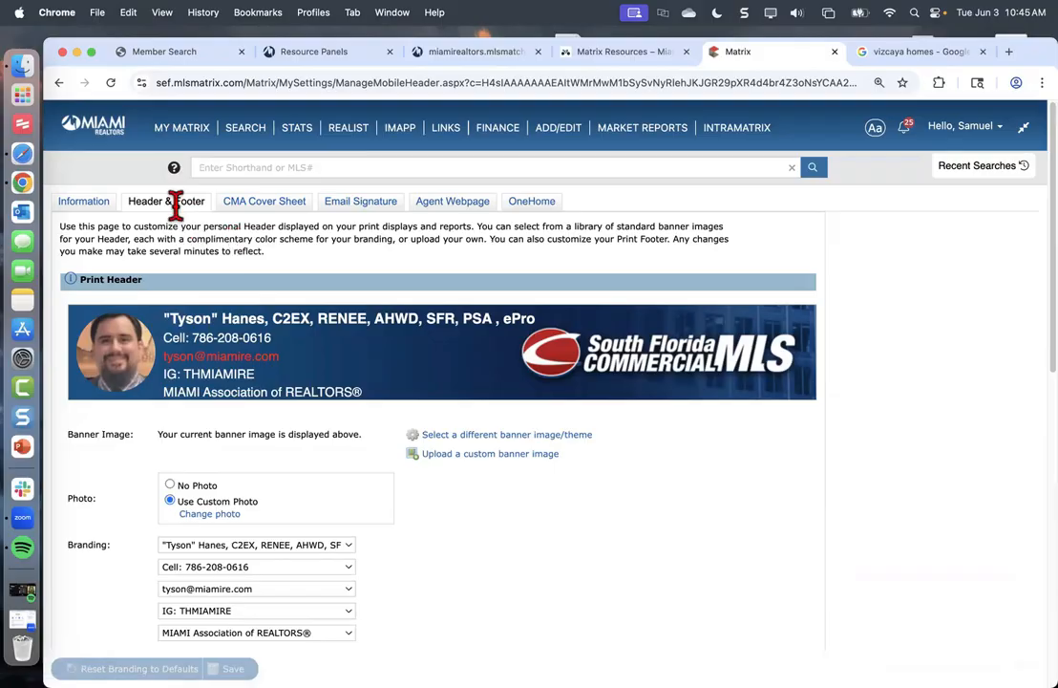
{"action": "left_click", "coordinate": [269, 201]}
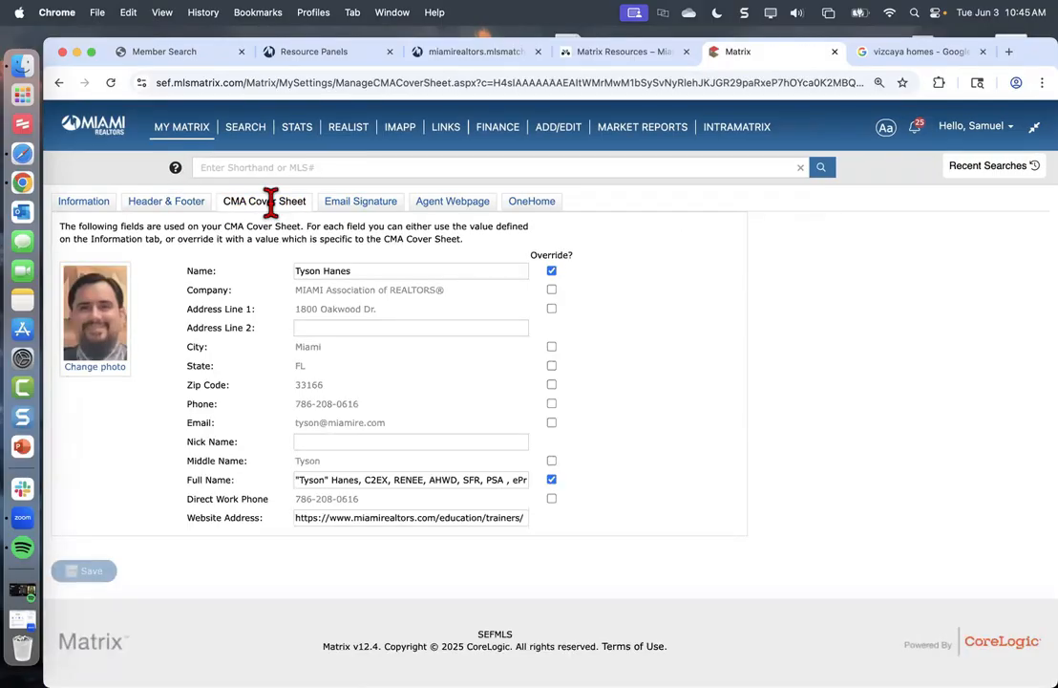
Leave the Full Name override on and Direct Work Phone off, and save the CMA Cover Sheet
{"action": "mouse_move", "coordinate": [205, 132]}
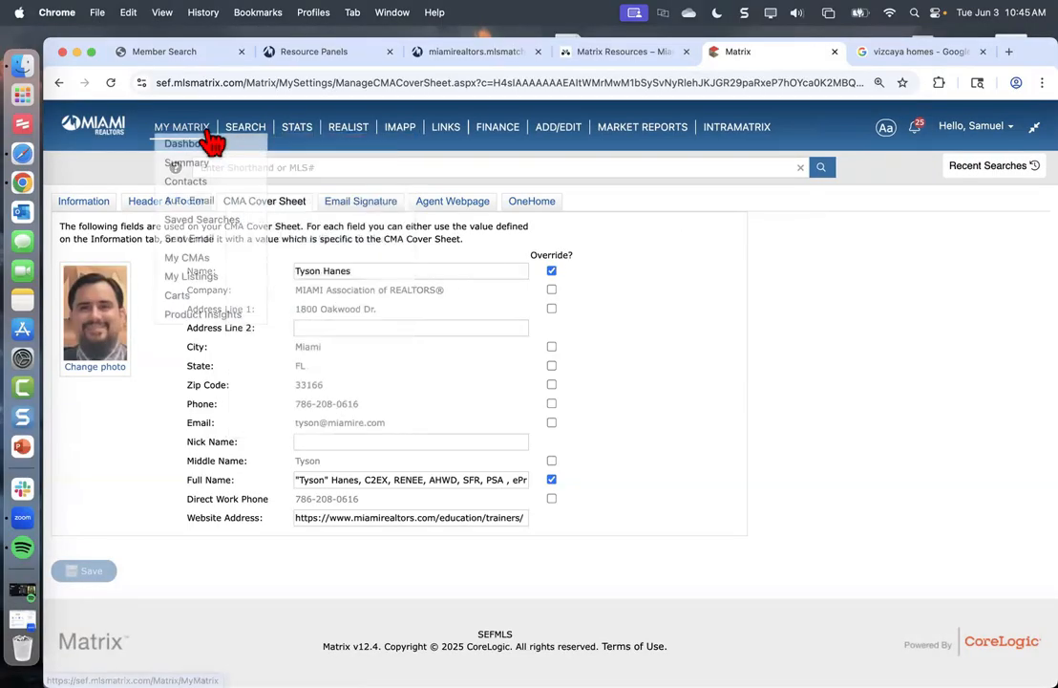
{"action": "left_click", "coordinate": [210, 279]}
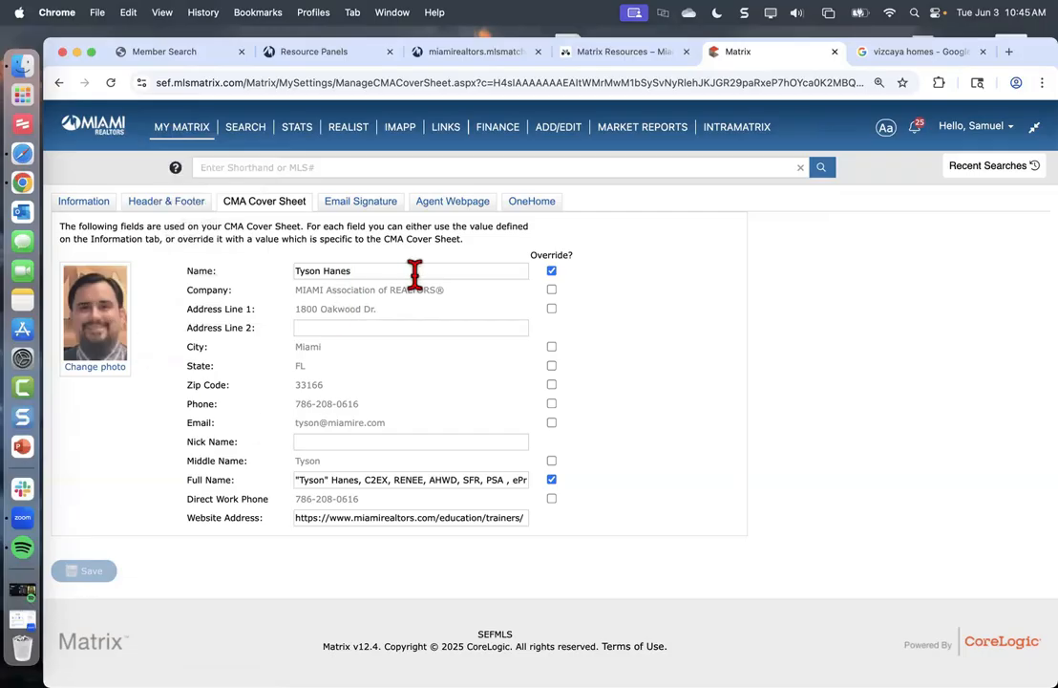
{"action": "left_click", "coordinate": [552, 479]}
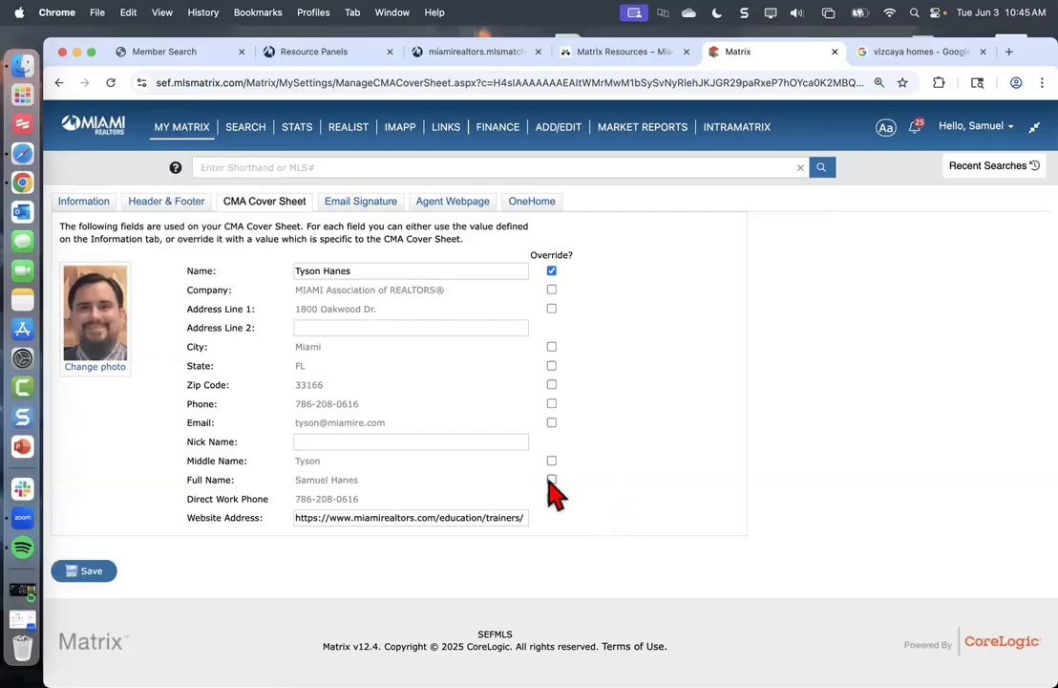
{"action": "left_click", "coordinate": [551, 479]}
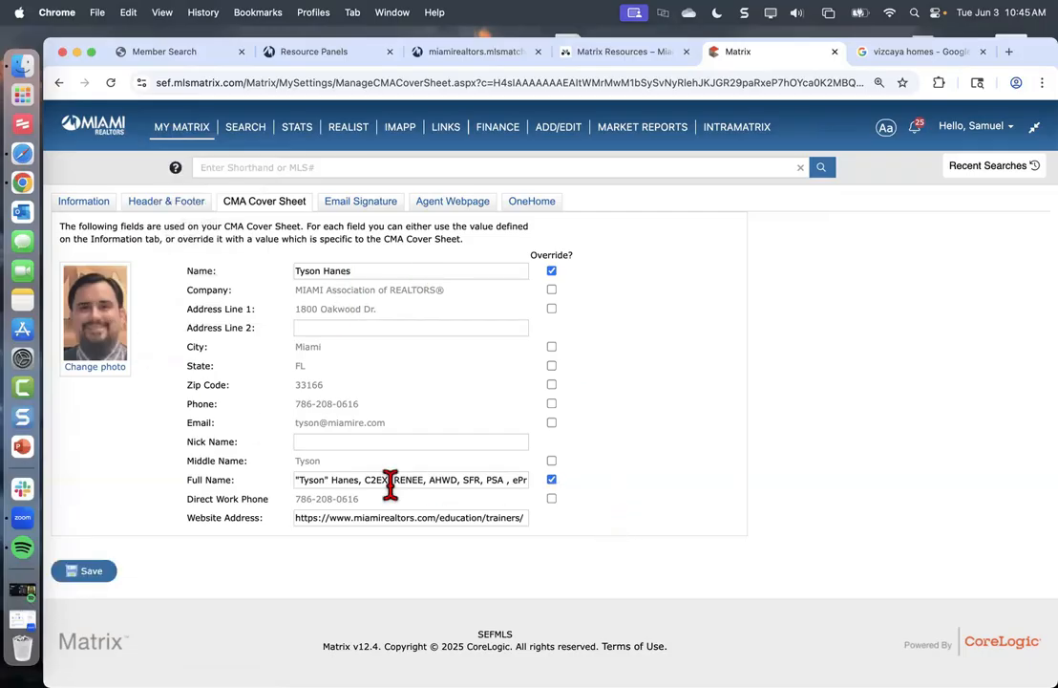
{"action": "left_click", "coordinate": [551, 498]}
{"action": "left_click", "coordinate": [551, 499]}
{"action": "left_click", "coordinate": [91, 576]}
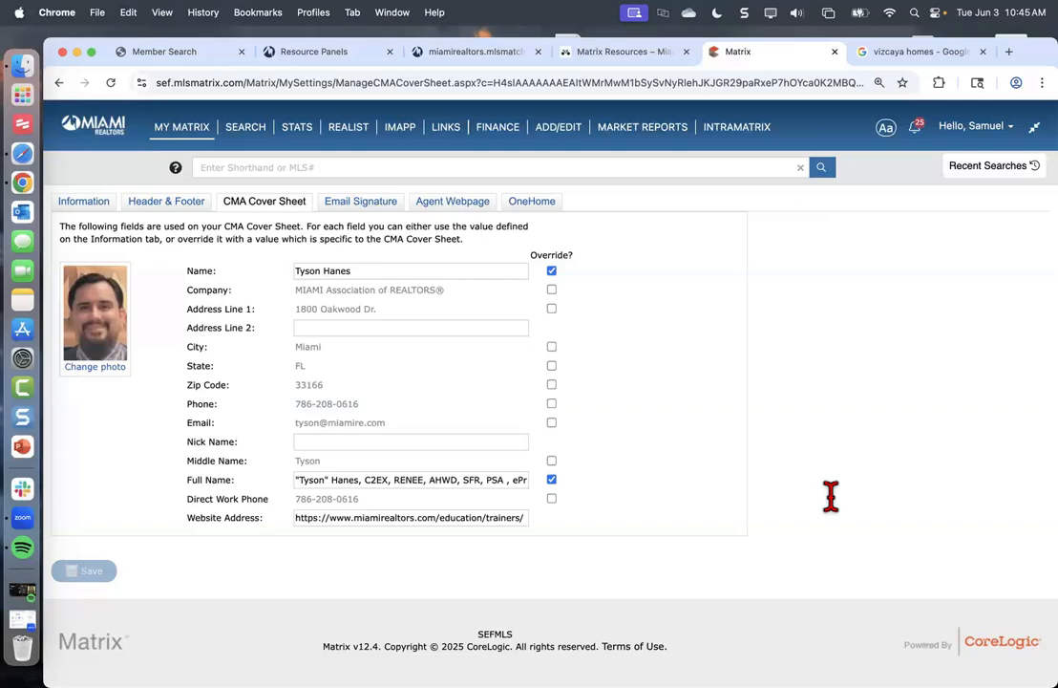
Check the Instagram entry under Additional Information, then return to the Header & Footer banner settings
{"action": "left_click", "coordinate": [181, 207]}
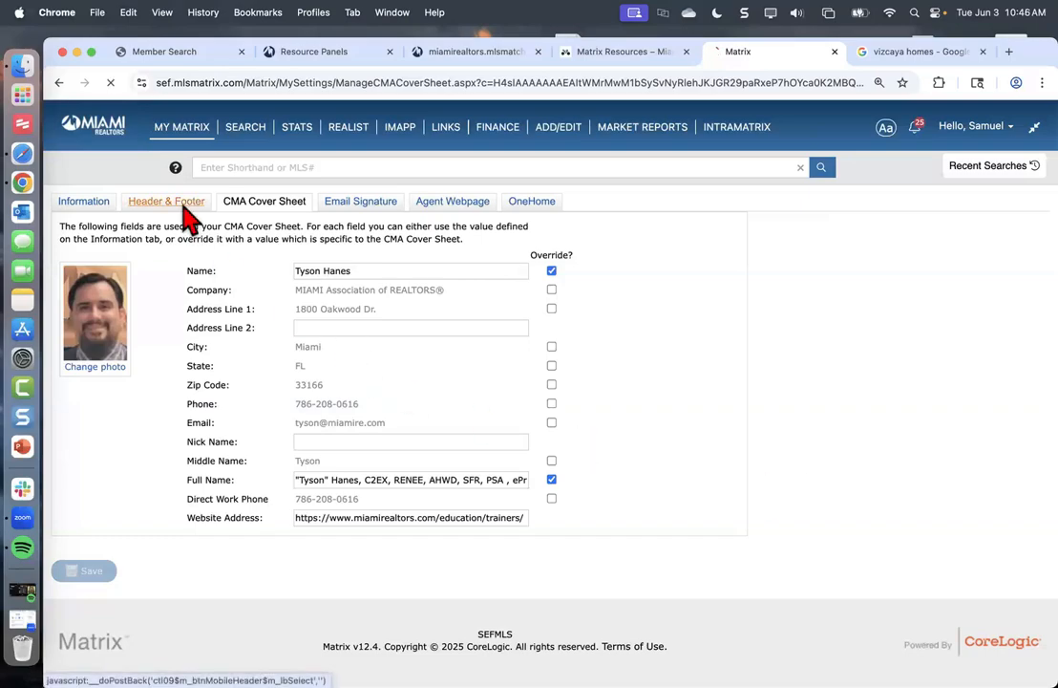
{"action": "scroll", "coordinate": [185, 420], "scroll_direction": "down", "scroll_amount": 3}
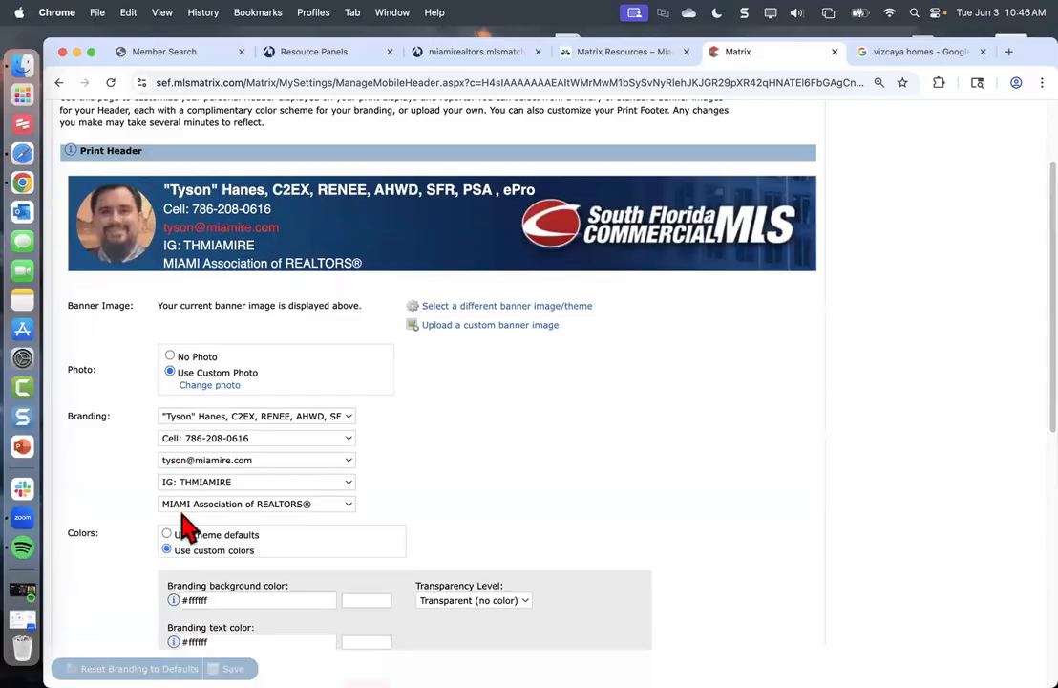
{"action": "scroll", "coordinate": [204, 479], "scroll_direction": "up", "scroll_amount": 3}
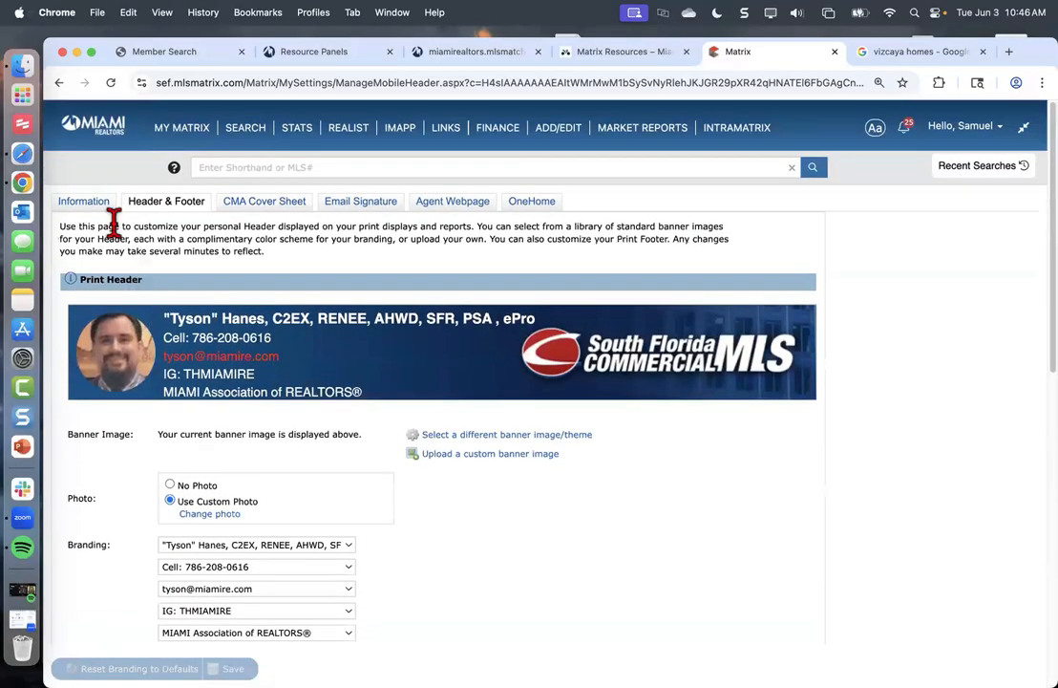
{"action": "left_click", "coordinate": [93, 212]}
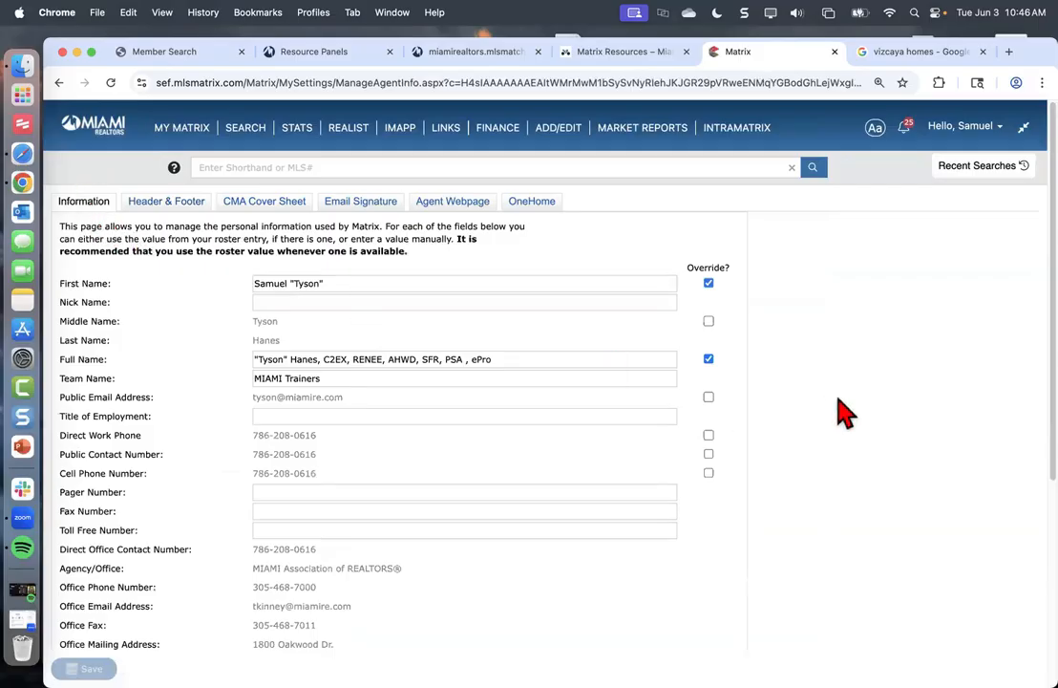
{"action": "scroll", "coordinate": [268, 530], "scroll_direction": "down", "scroll_amount": 5}
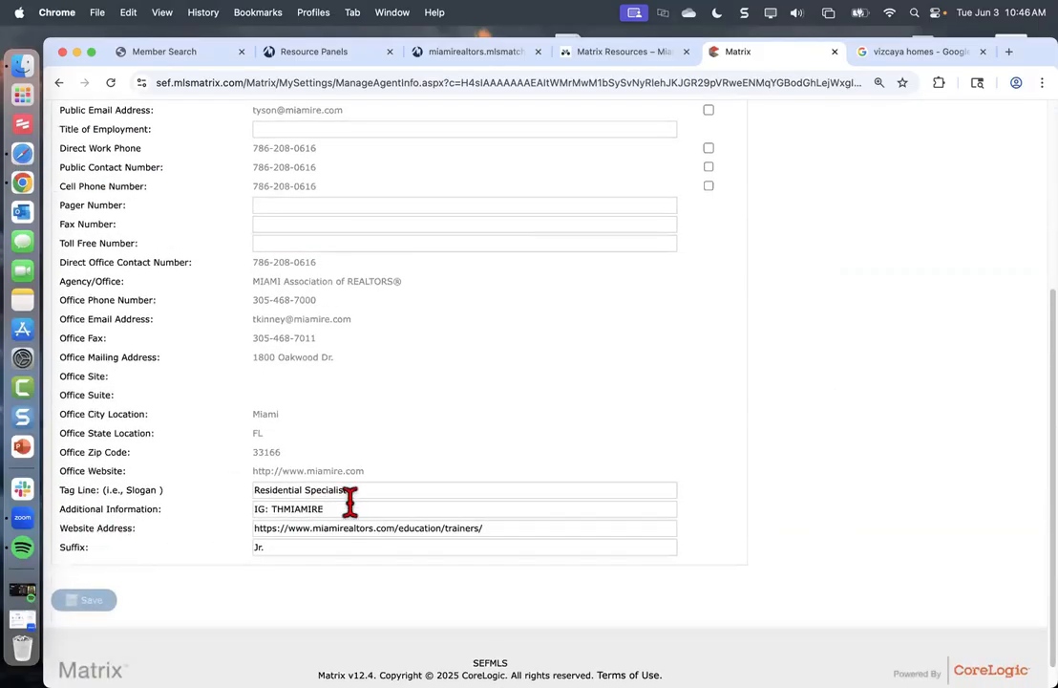
{"action": "left_click", "coordinate": [256, 510]}
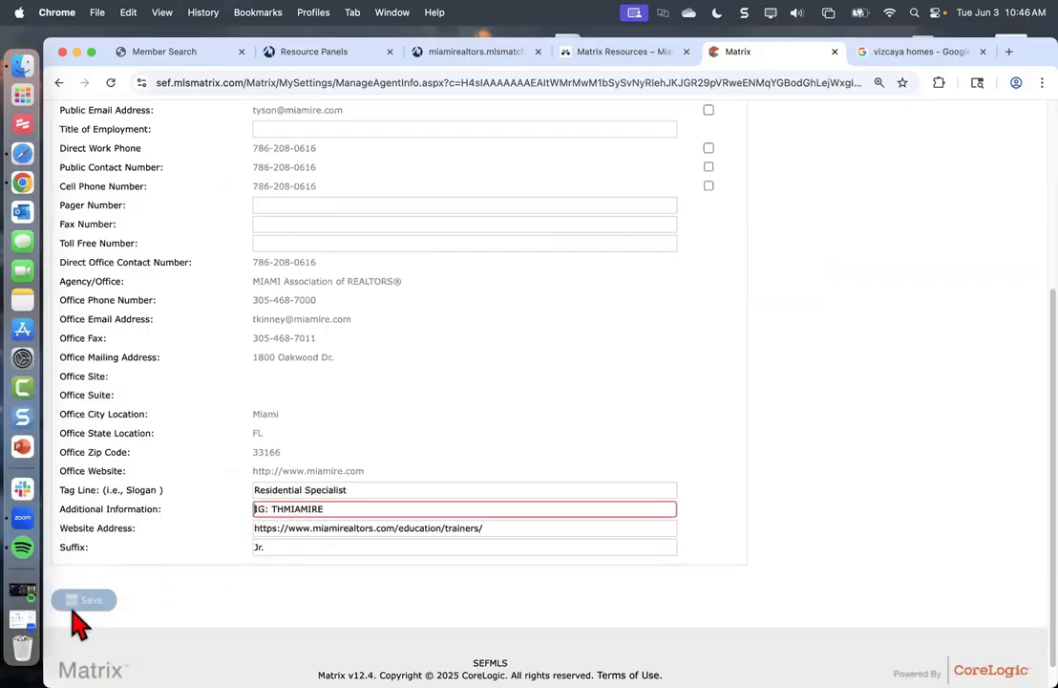
{"action": "scroll", "coordinate": [277, 218], "scroll_direction": "up", "scroll_amount": 2}
{"action": "scroll", "coordinate": [277, 218], "scroll_direction": "up", "scroll_amount": 5}
{"action": "left_click", "coordinate": [181, 205]}
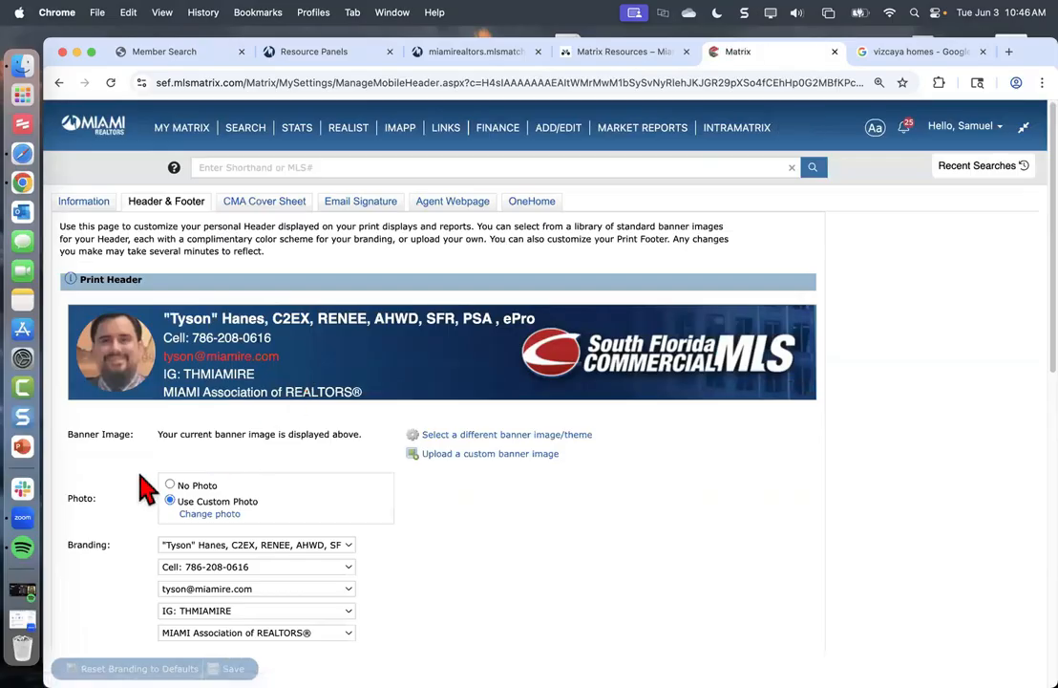
Keep the Instagram handle on its branding line and switch to the Email Signature settings
{"action": "scroll", "coordinate": [153, 489], "scroll_direction": "down", "scroll_amount": 3}
{"action": "left_click", "coordinate": [211, 489]}
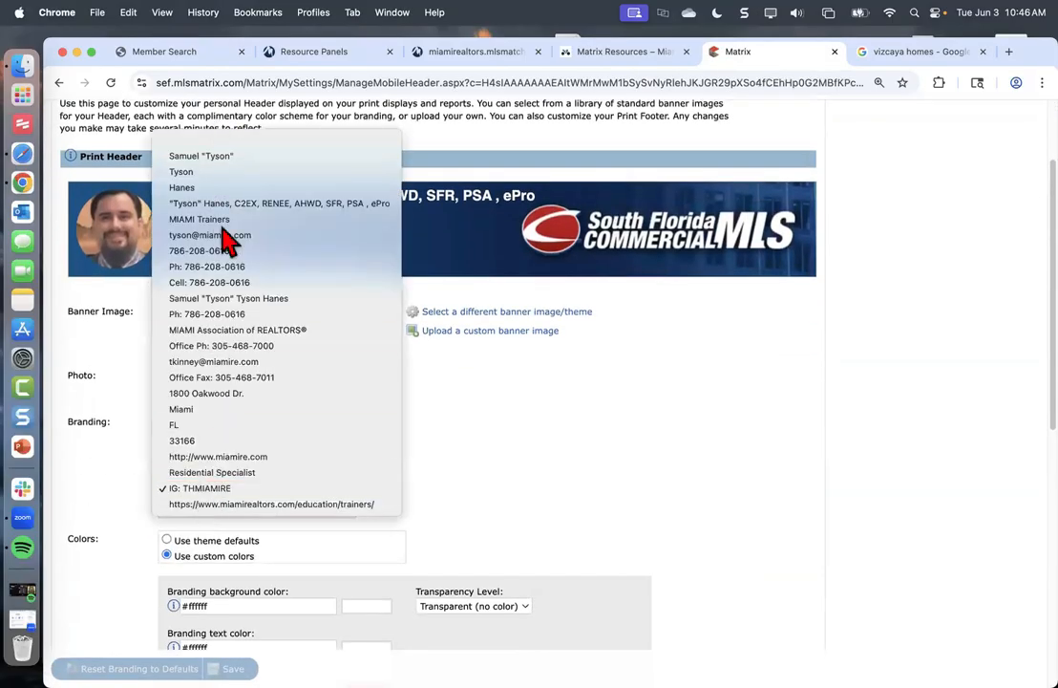
{"action": "left_click", "coordinate": [201, 488]}
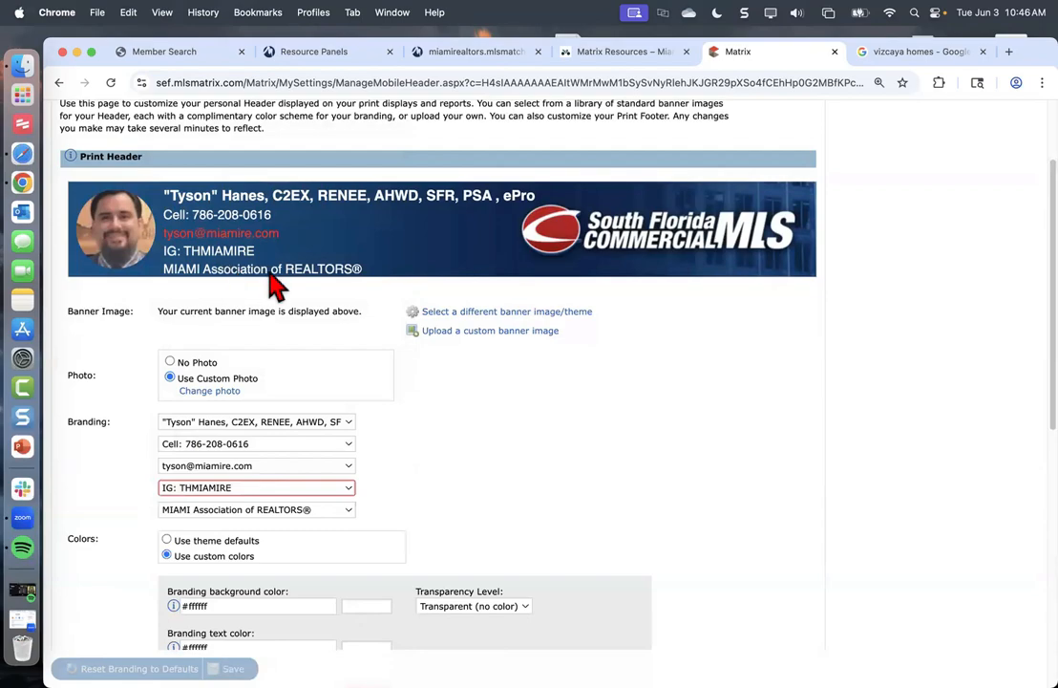
{"action": "scroll", "coordinate": [317, 234], "scroll_direction": "up", "scroll_amount": 3}
{"action": "left_click", "coordinate": [368, 212]}
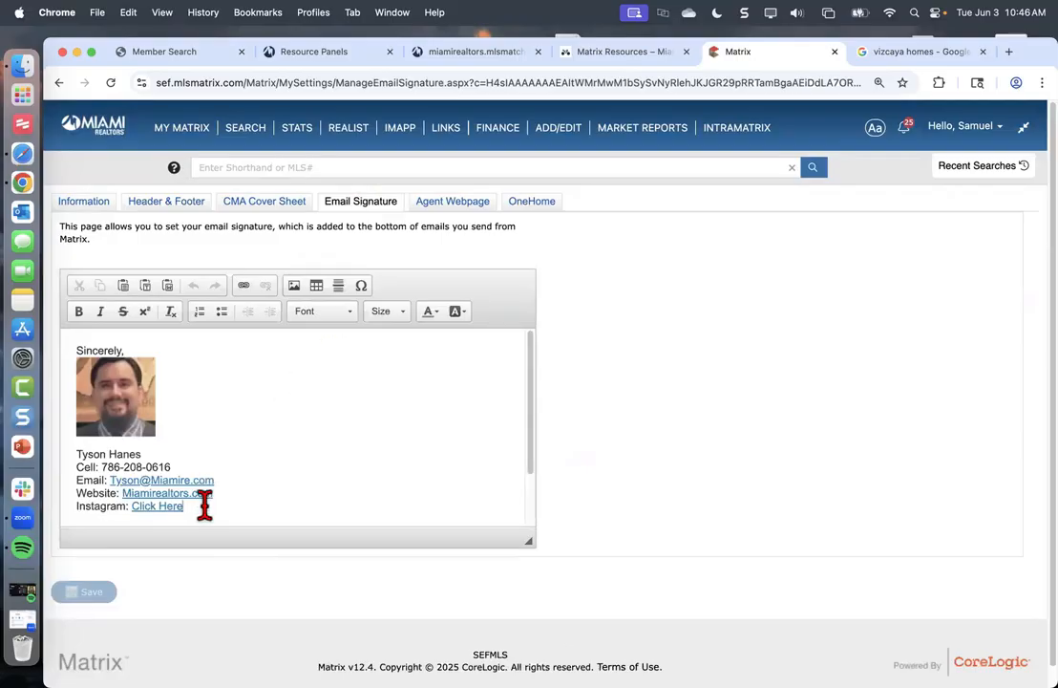
Delete the entire old signature and begin typing the 'Sincerely,' closing
{"action": "left_click_drag", "start_coordinate": [204, 506], "coordinate": [97, 339]}
{"action": "key", "text": "BackSpace"}
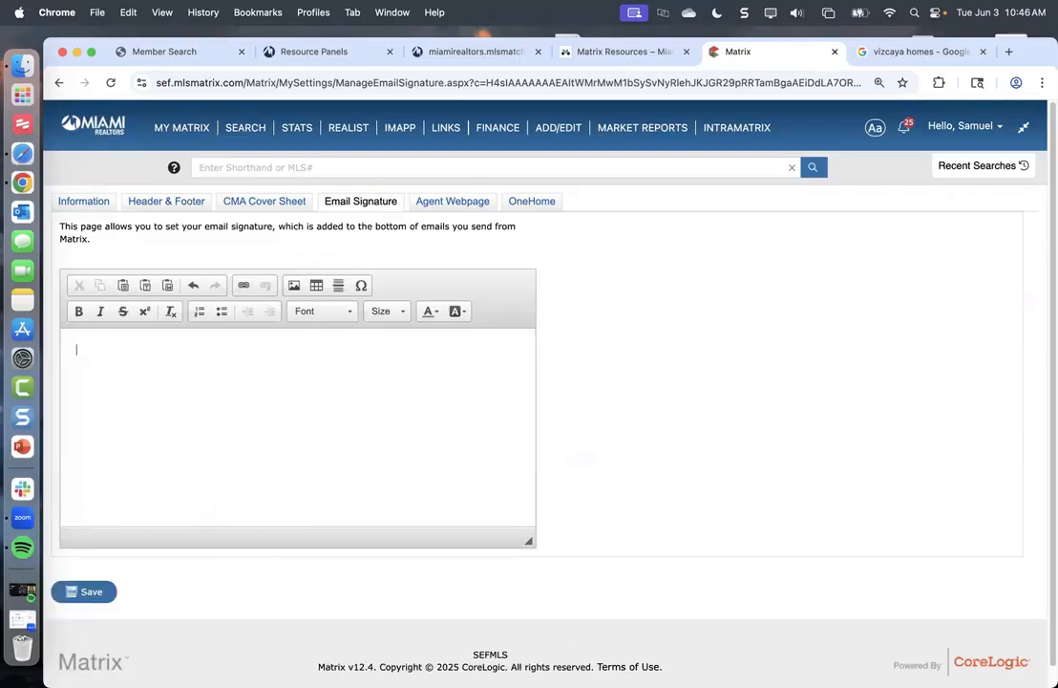
{"action": "left_click", "coordinate": [131, 386]}
{"action": "type", "text": "Sincerely,"}
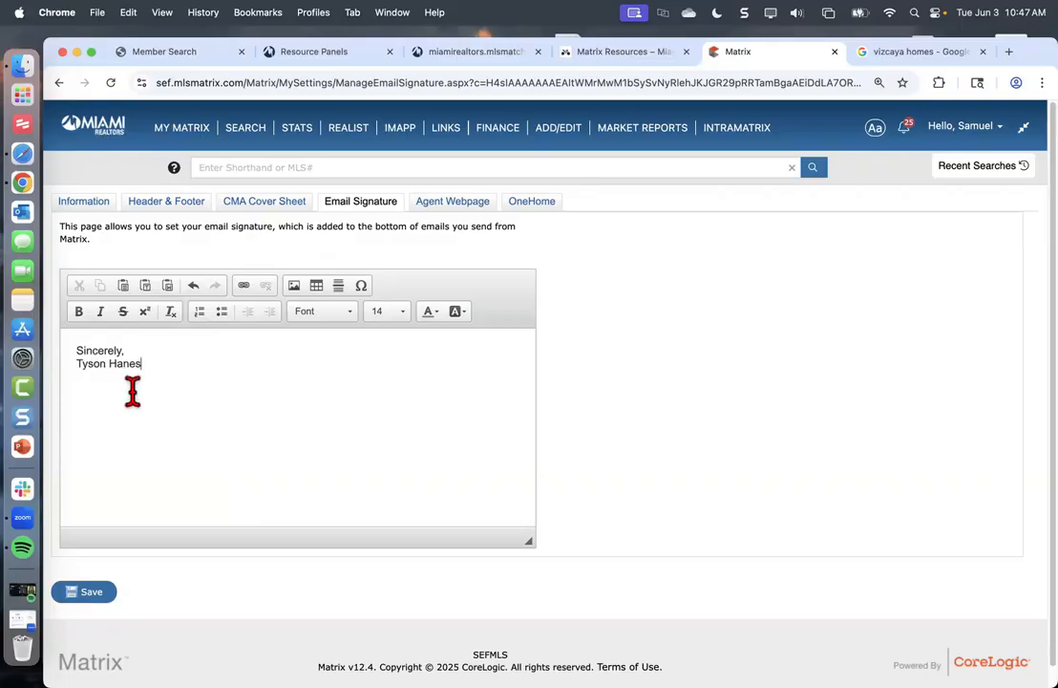
Discard the unsaved draft, reopen Email Signature, and delete the photo and contact lines below the closing
{"action": "left_click", "coordinate": [170, 208]}
{"action": "left_click", "coordinate": [672, 177]}
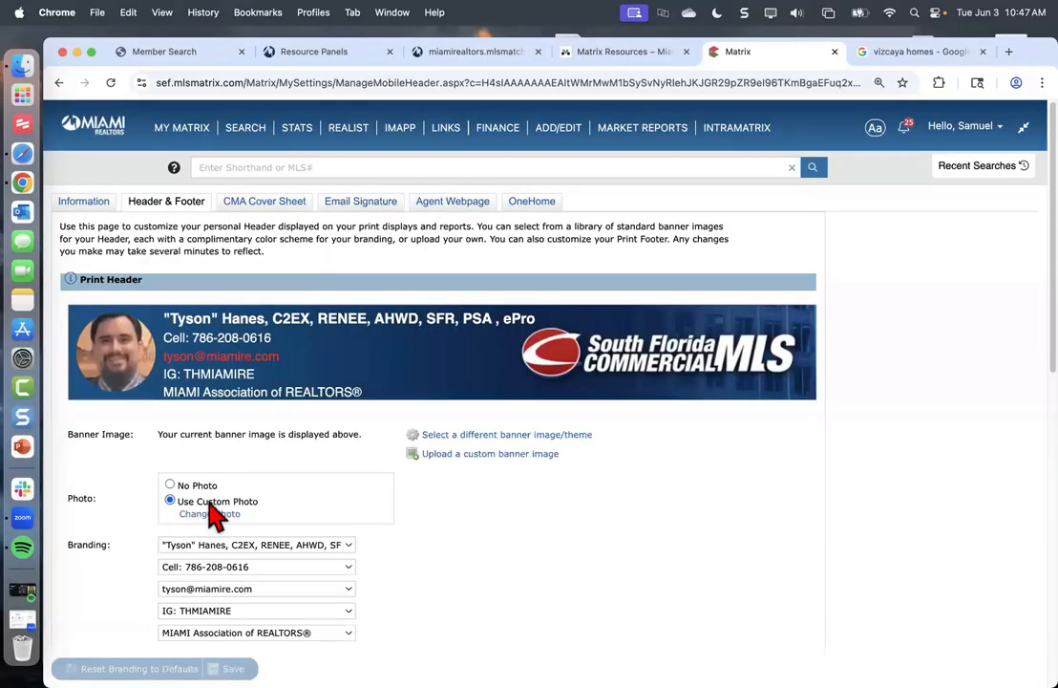
{"action": "left_click", "coordinate": [360, 202]}
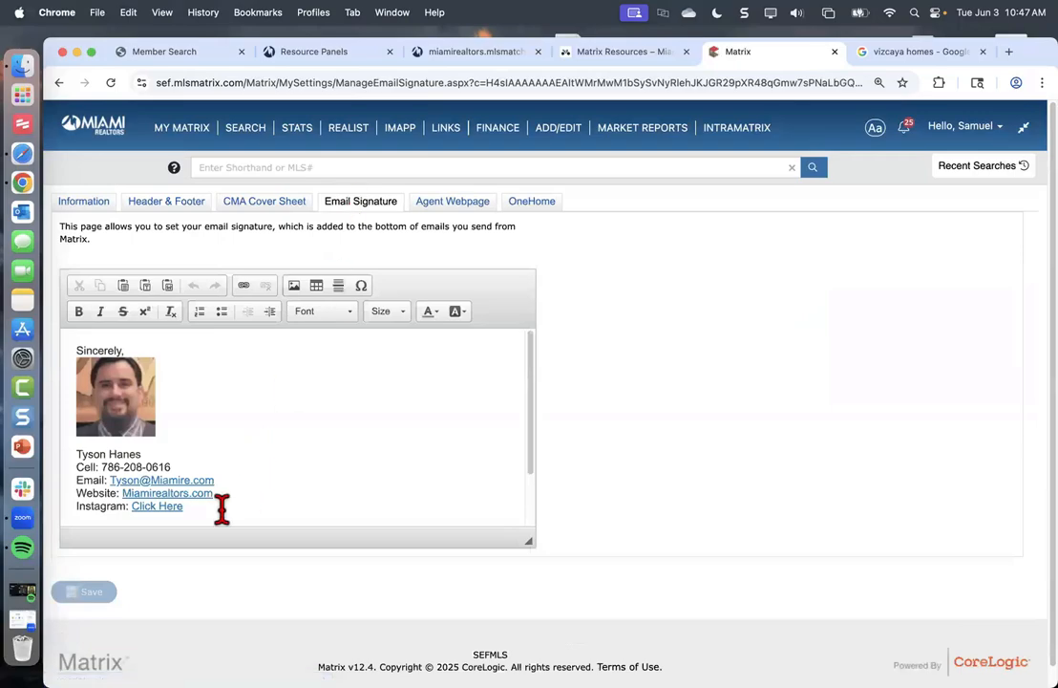
{"action": "left_click_drag", "start_coordinate": [150, 429], "coordinate": [104, 398]}
{"action": "key", "text": "BackSpace"}
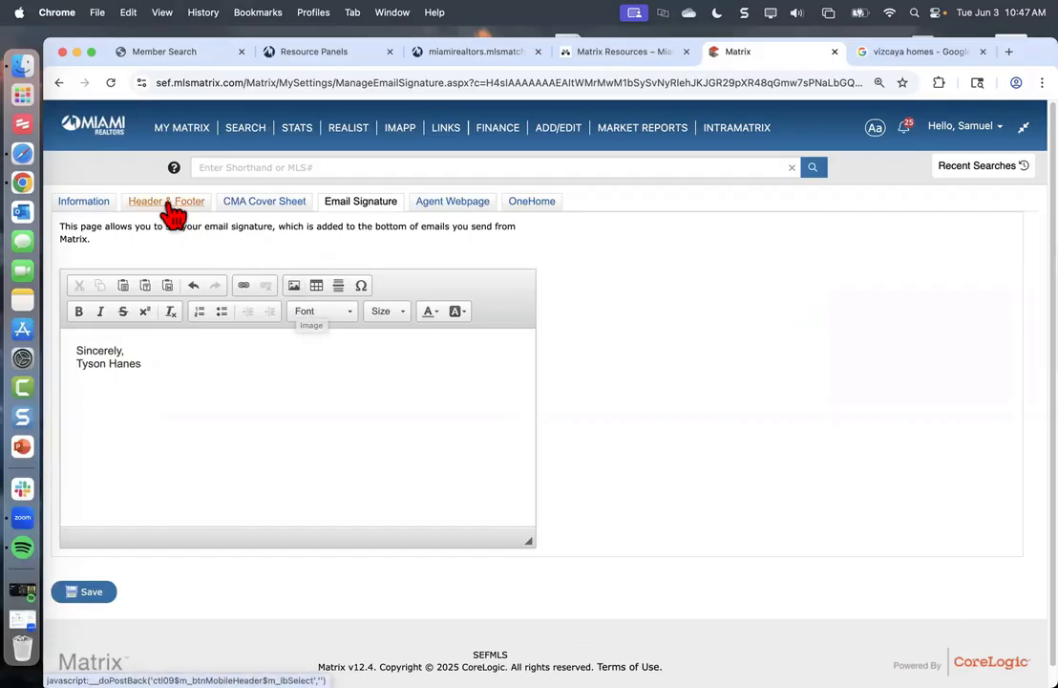
Insert the first uploaded headshot photo below the name at 100 by 100 pixels
{"action": "left_click", "coordinate": [295, 288]}
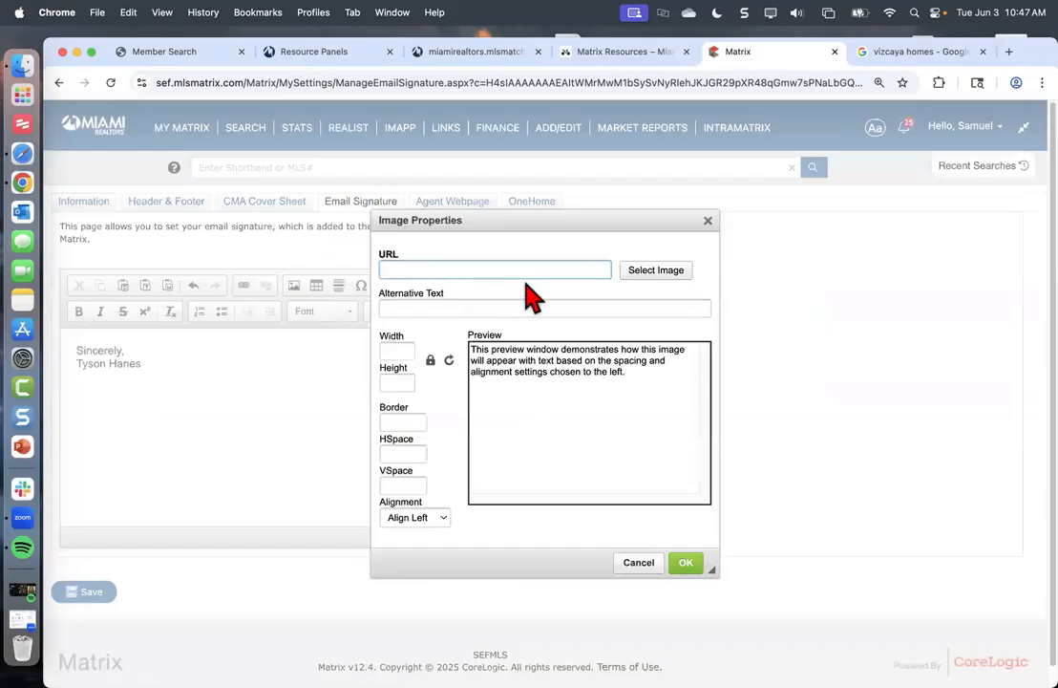
{"action": "left_click", "coordinate": [707, 221]}
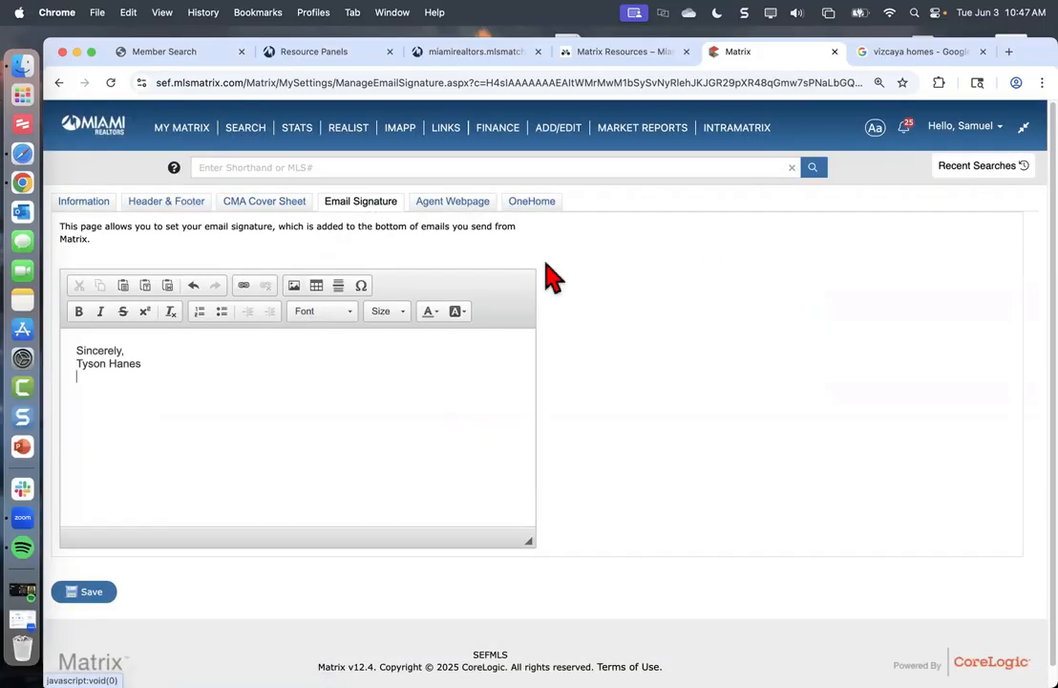
{"action": "left_click", "coordinate": [299, 294]}
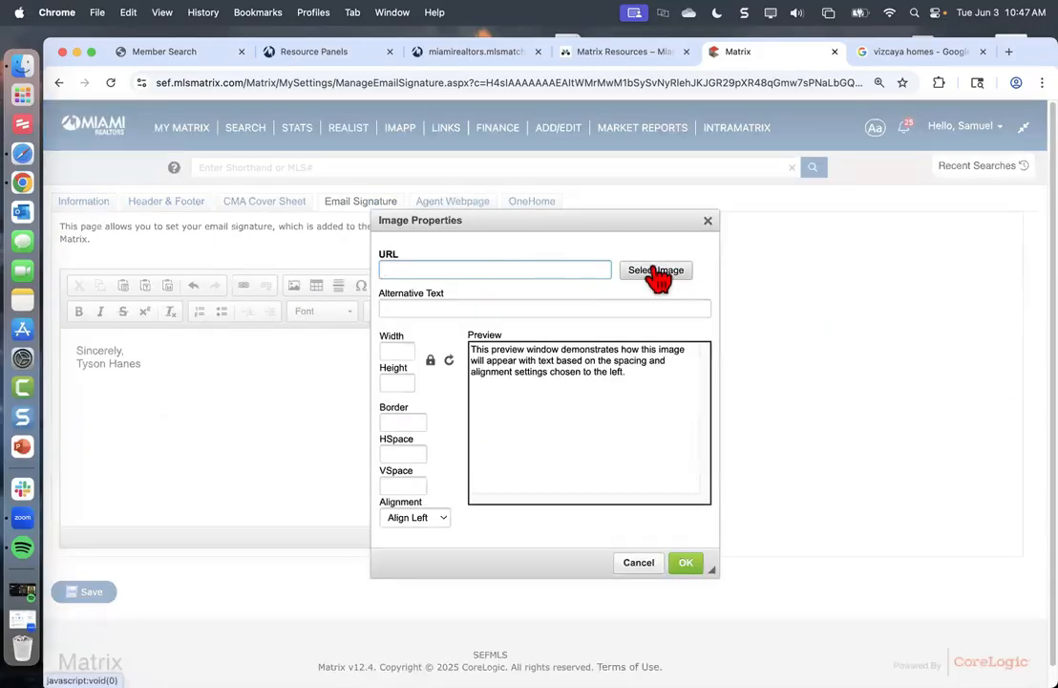
{"action": "left_click", "coordinate": [653, 272]}
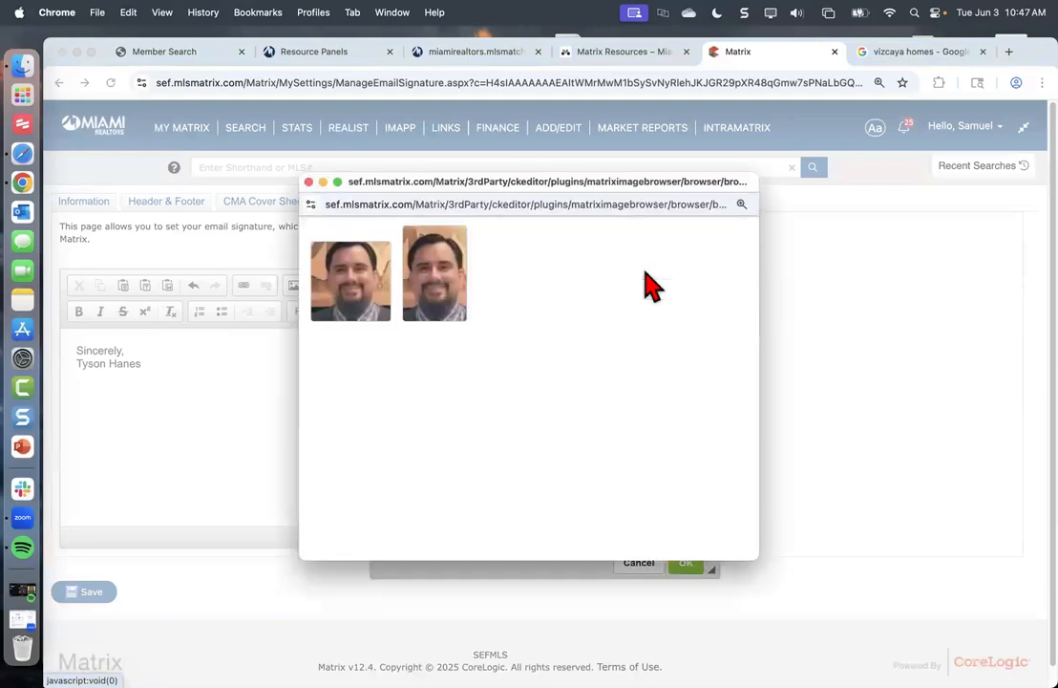
{"action": "left_click", "coordinate": [373, 298]}
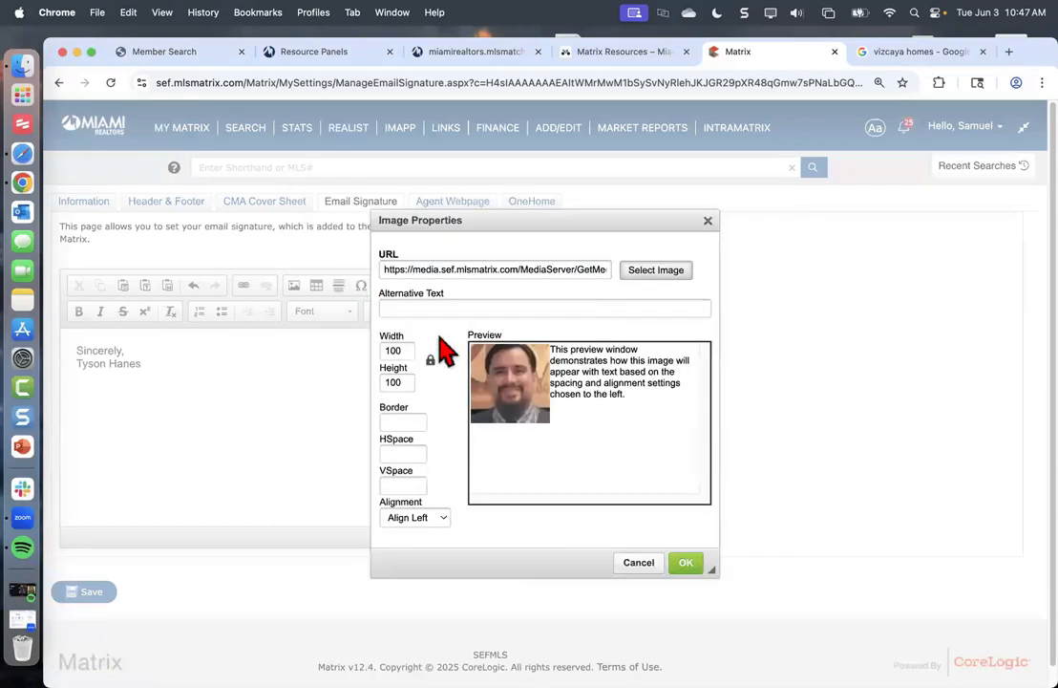
{"action": "left_click", "coordinate": [688, 566]}
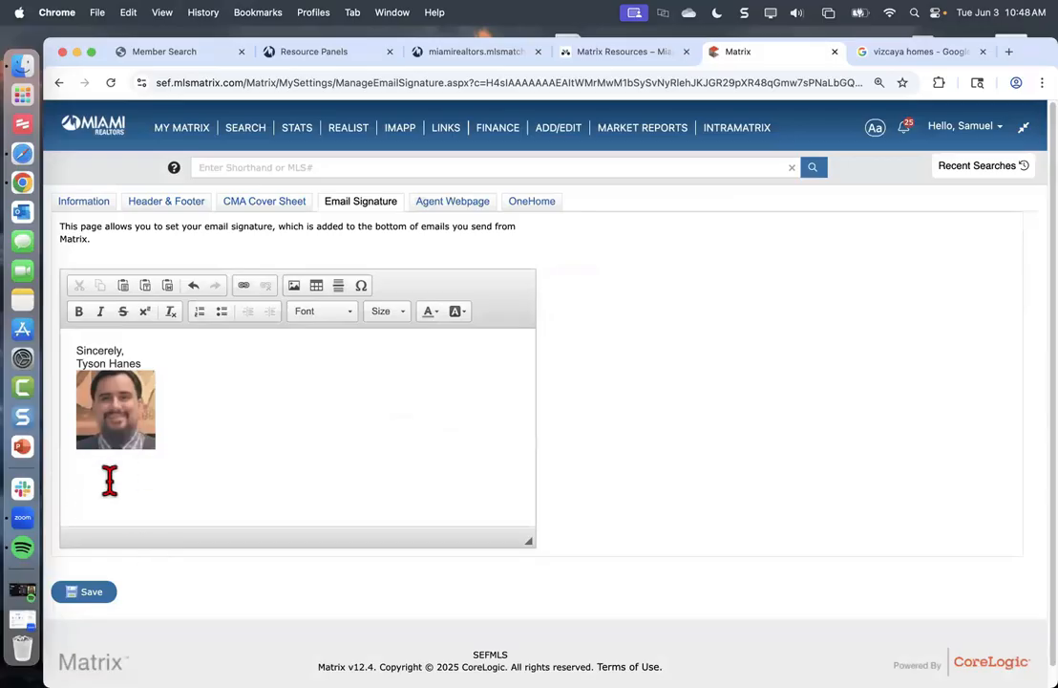
Place the cursor right after the photo to continue the signature
{"action": "left_click", "coordinate": [156, 454]}
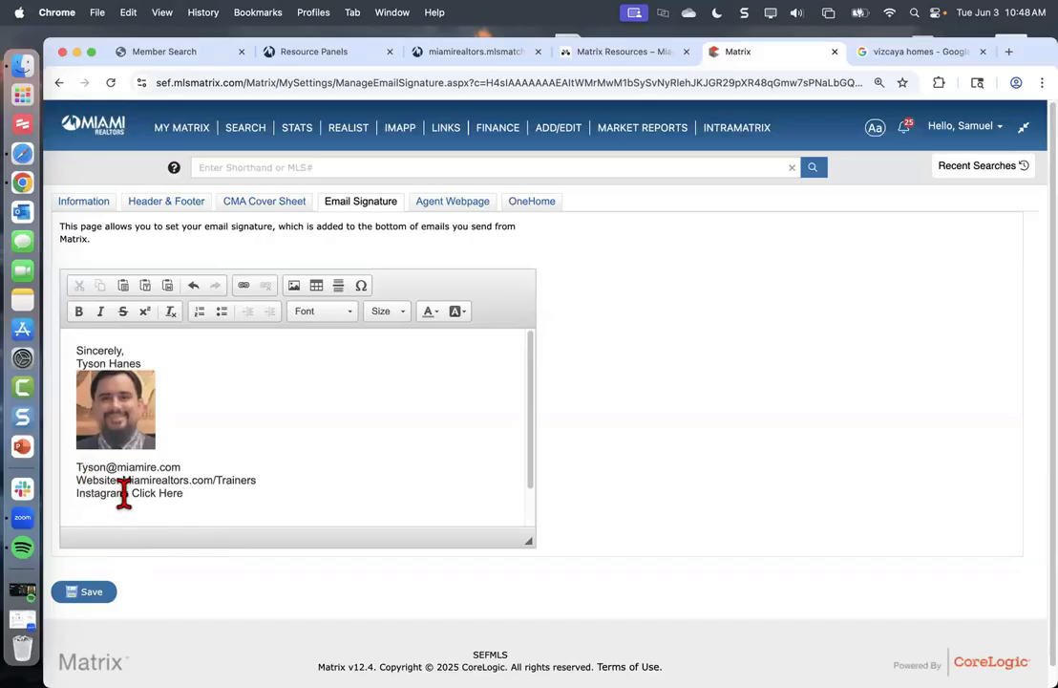
Select the e-mail address line and copy the address to the clipboard
{"action": "triple_click", "coordinate": [82, 466]}
{"action": "right_click", "coordinate": [74, 472]}
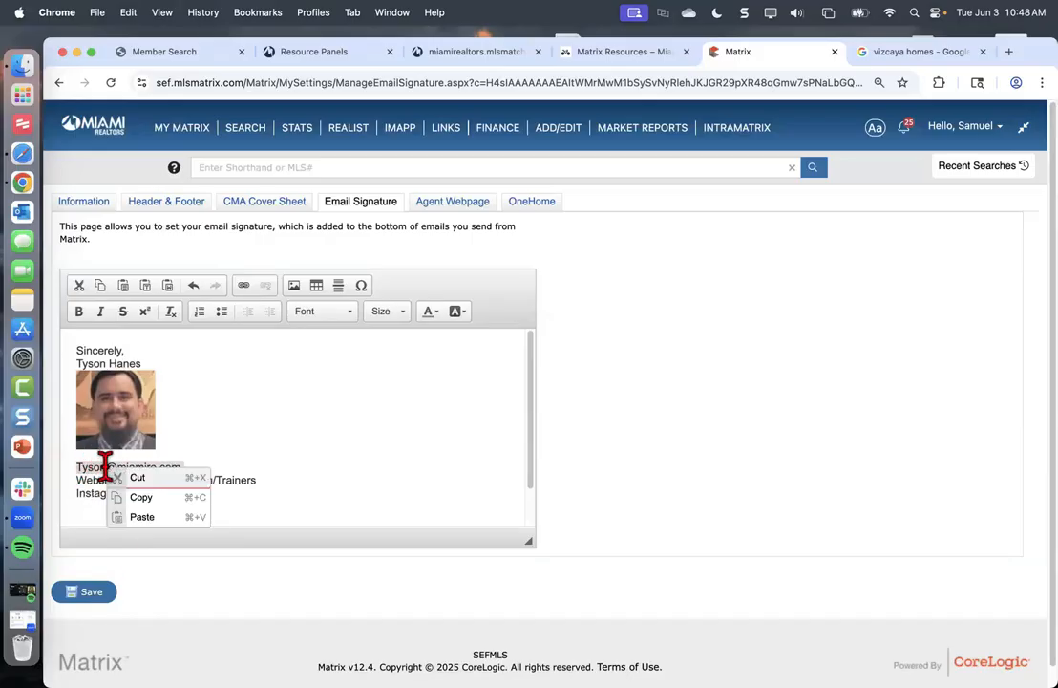
{"action": "left_click", "coordinate": [134, 498]}
{"action": "right_click", "coordinate": [123, 473]}
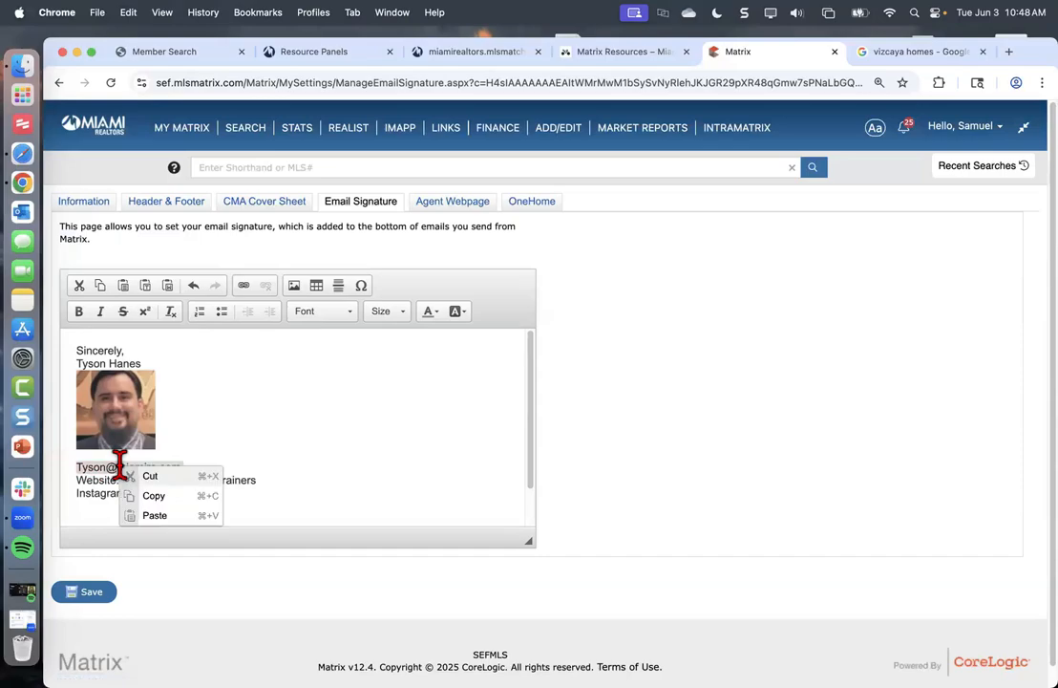
{"action": "left_click", "coordinate": [146, 495]}
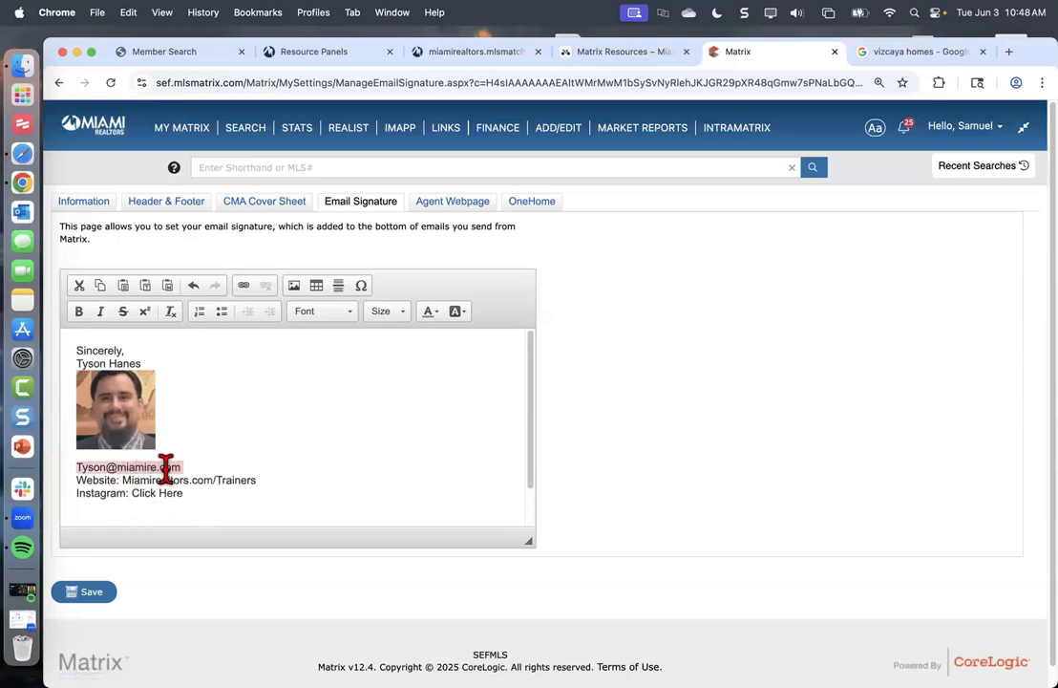
{"action": "left_click_drag", "start_coordinate": [201, 467], "coordinate": [72, 467]}
{"action": "right_click", "coordinate": [89, 469]}
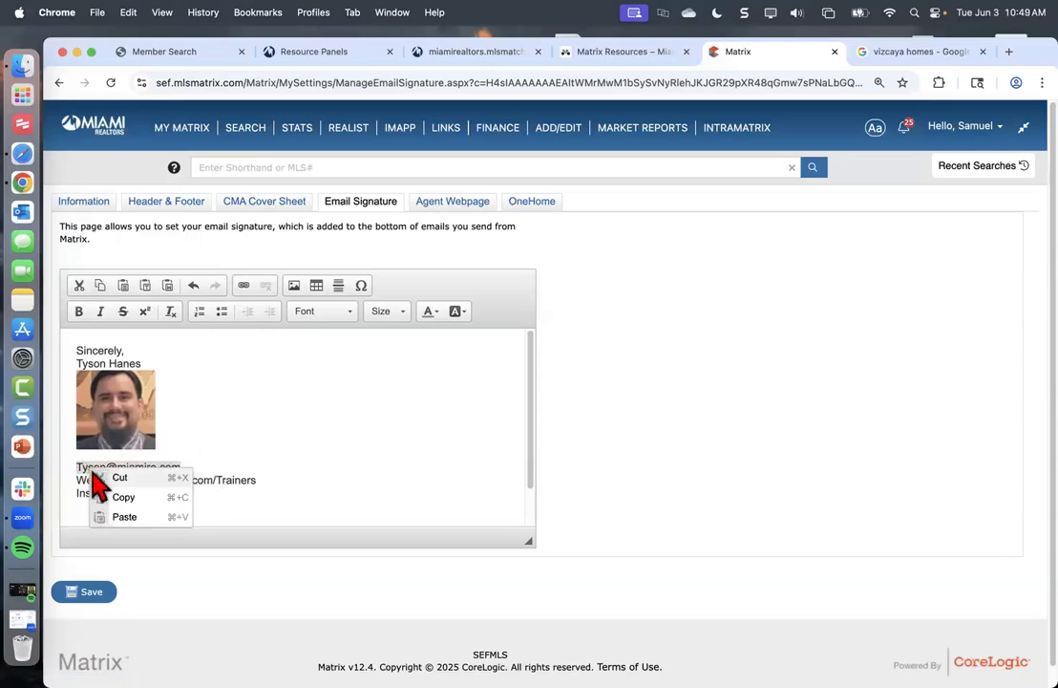
{"action": "left_click", "coordinate": [97, 496]}
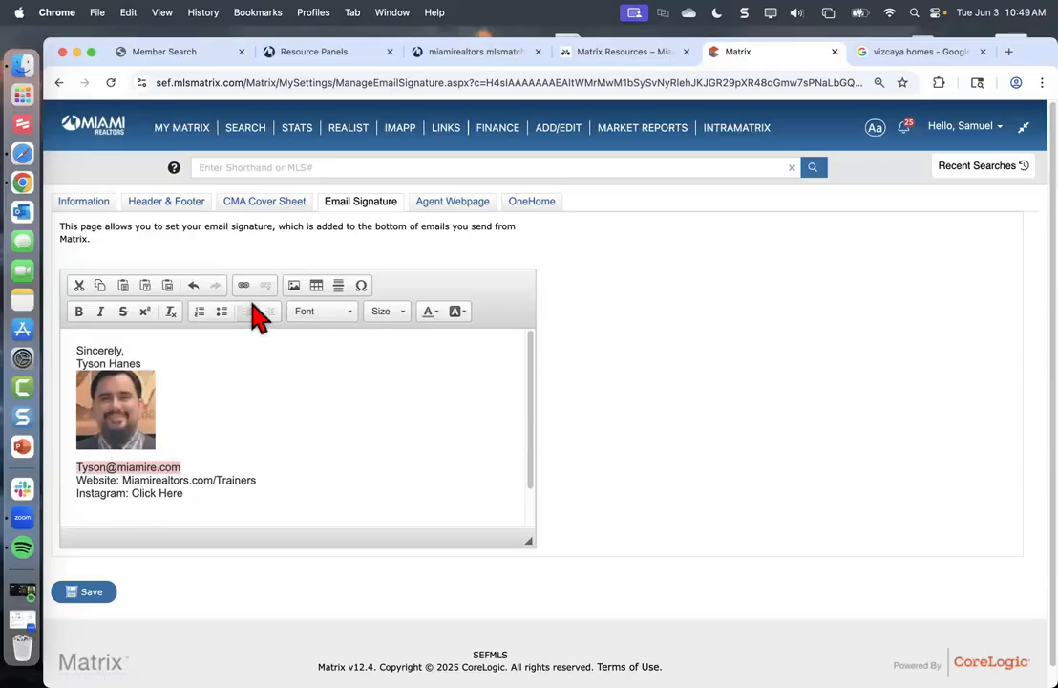
{"action": "right_click", "coordinate": [141, 468]}
{"action": "left_click", "coordinate": [165, 493]}
Start an E-mail link with the pasted address, then cancel and discard it
{"action": "left_click", "coordinate": [244, 287]}
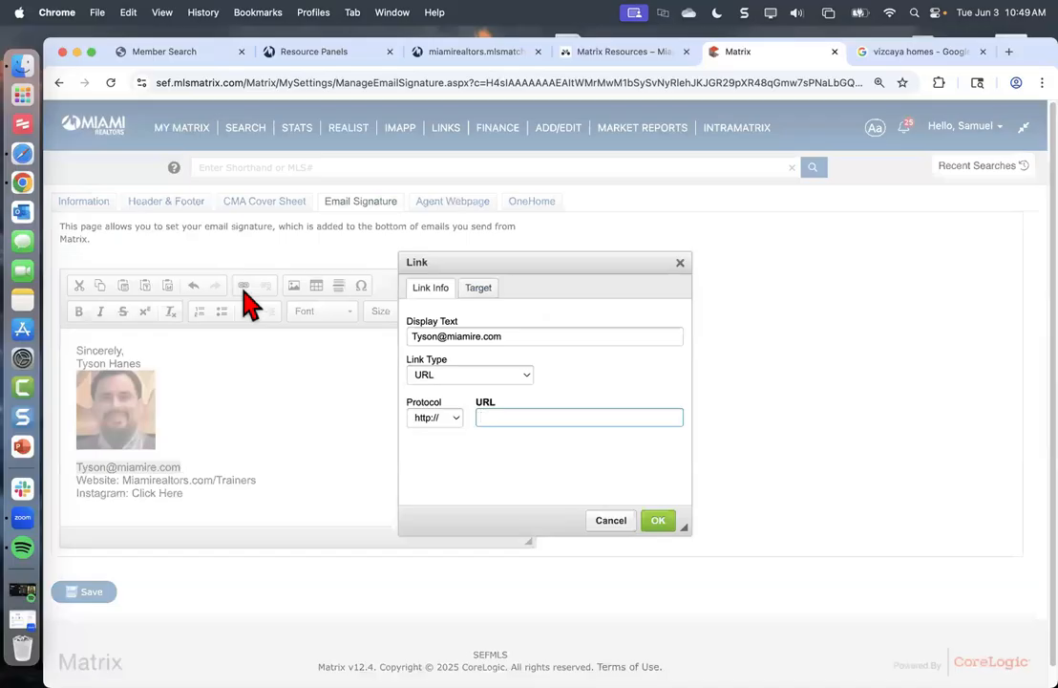
{"action": "left_click", "coordinate": [435, 380]}
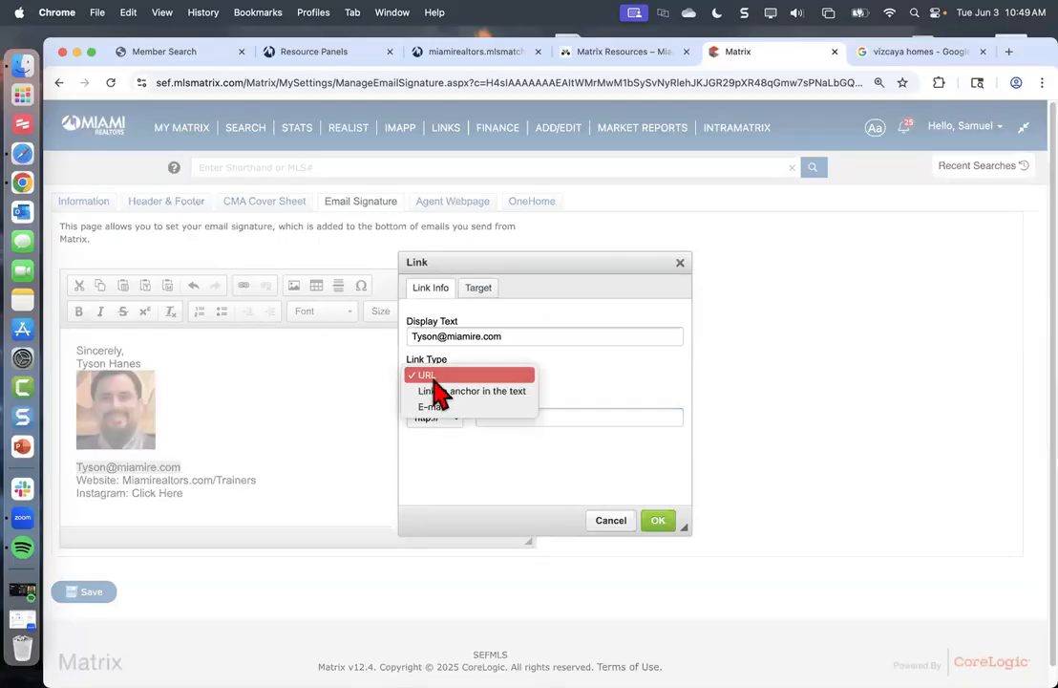
{"action": "left_click", "coordinate": [445, 408]}
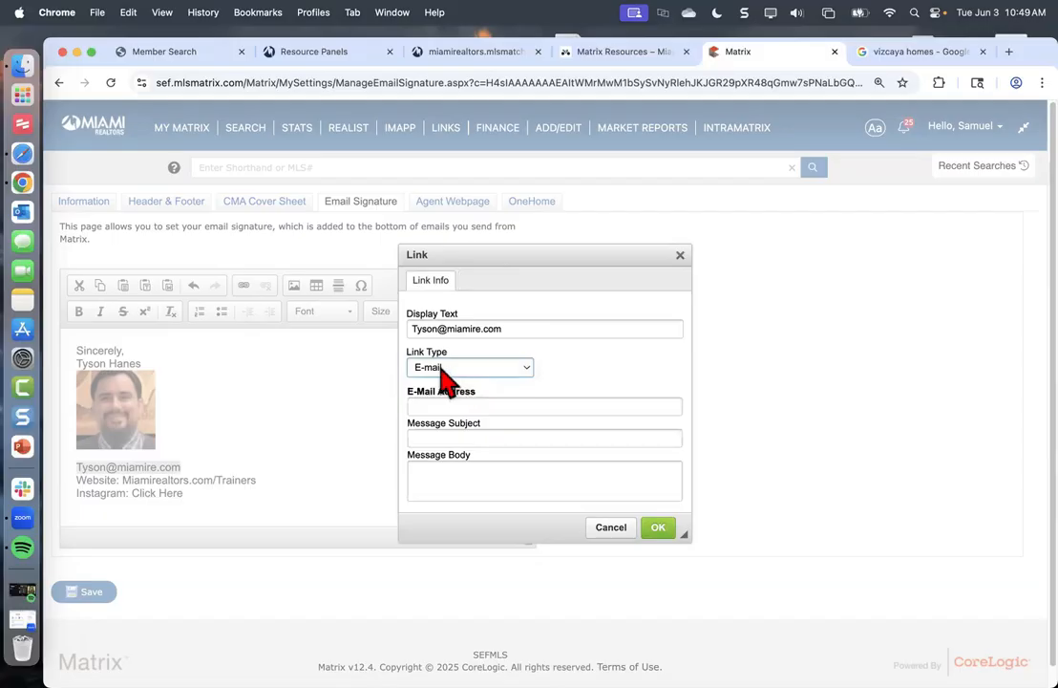
{"action": "left_click", "coordinate": [439, 407]}
{"action": "key", "text": "super+v"}
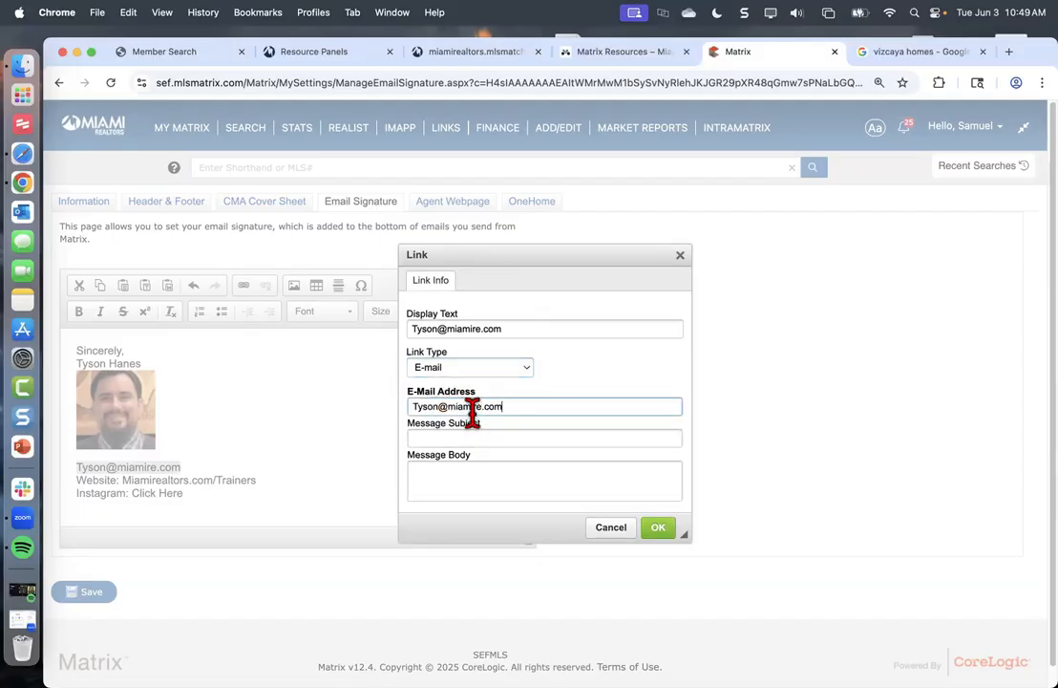
{"action": "left_click", "coordinate": [470, 439]}
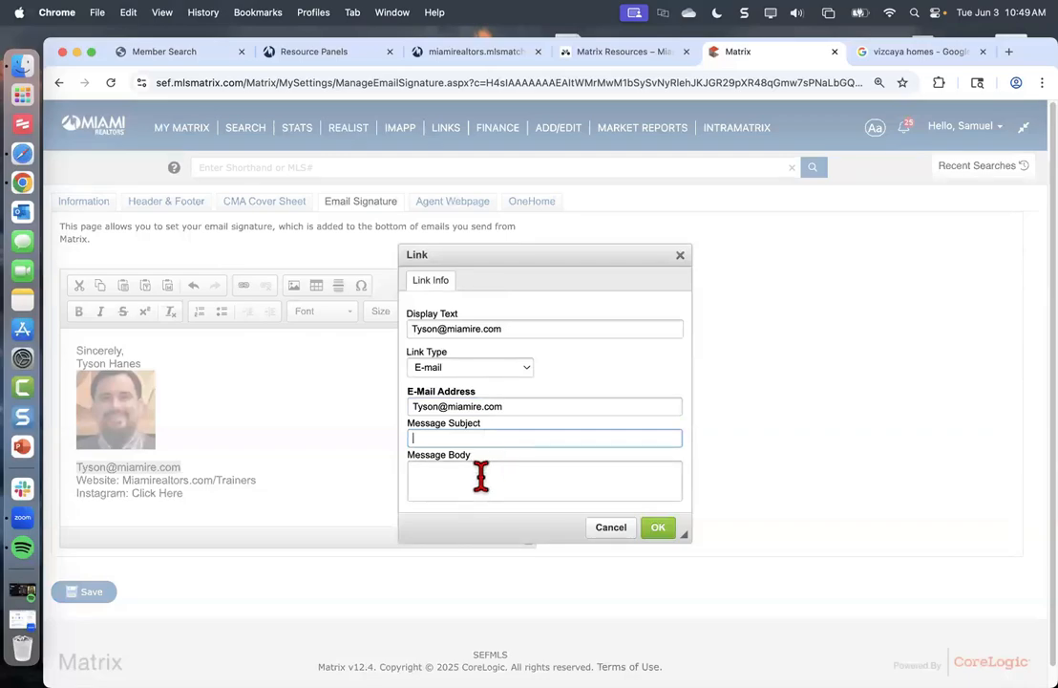
{"action": "left_click", "coordinate": [453, 481]}
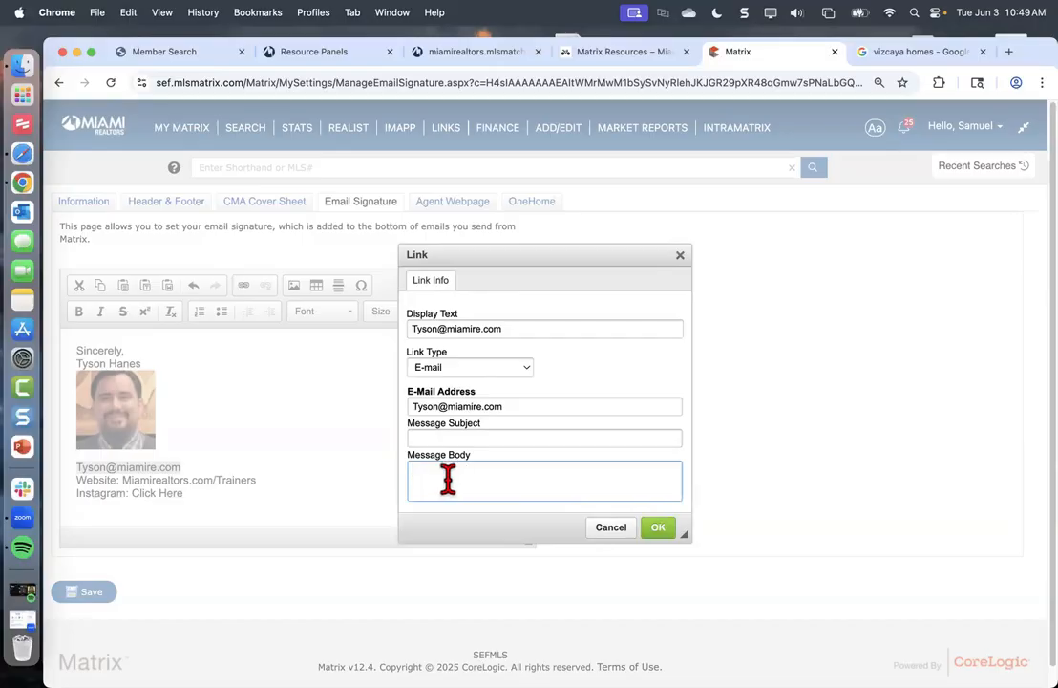
{"action": "left_click", "coordinate": [611, 527]}
{"action": "left_click", "coordinate": [670, 188]}
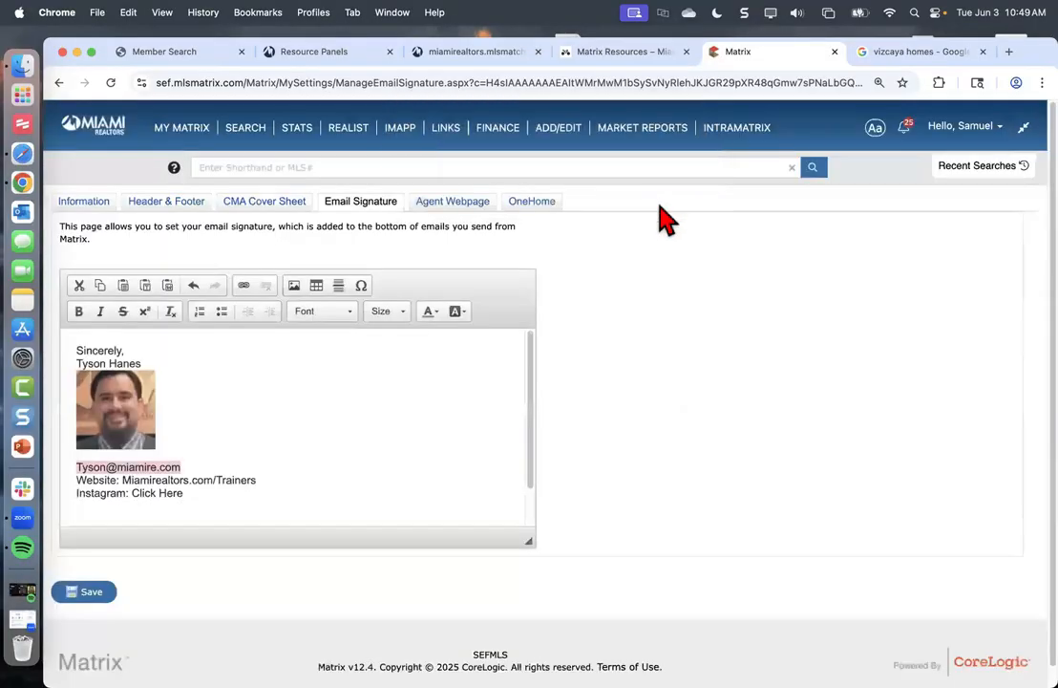
Reselect the address line and link it as an E-mail link to the pasted address
{"action": "left_click", "coordinate": [210, 469]}
{"action": "left_click_drag", "start_coordinate": [180, 467], "coordinate": [76, 467]}
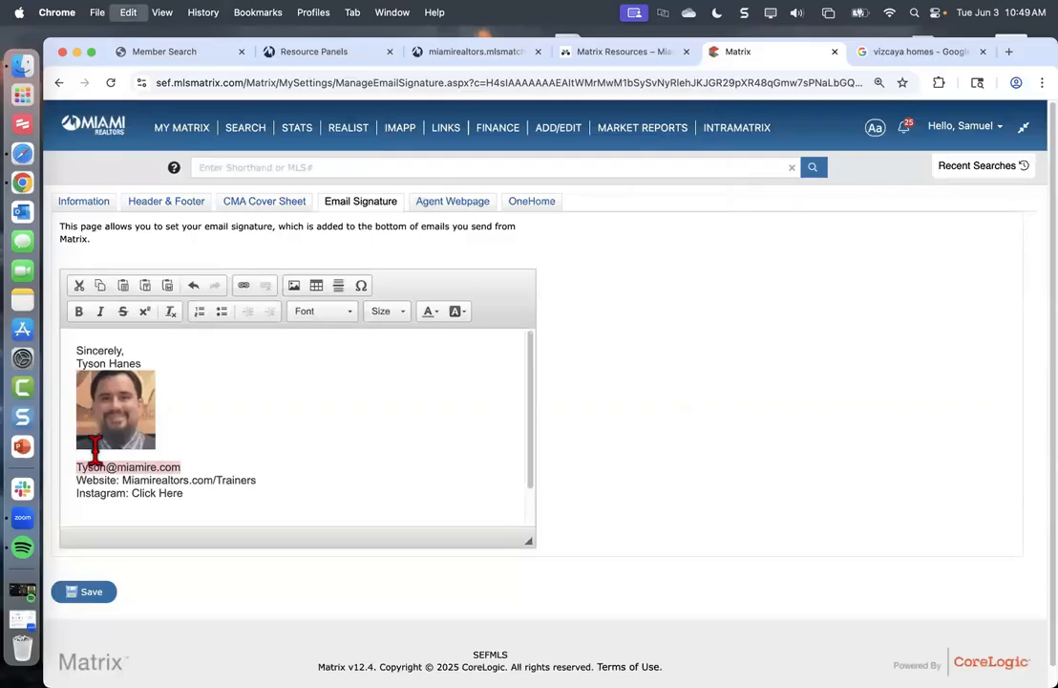
{"action": "left_click", "coordinate": [243, 285]}
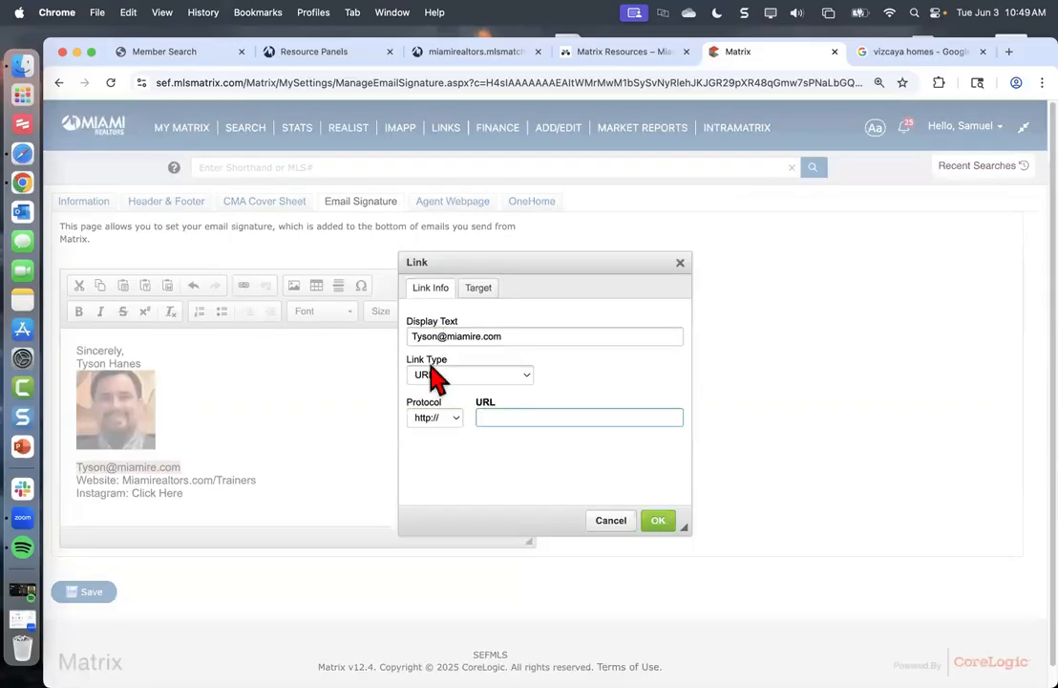
{"action": "left_click", "coordinate": [436, 376]}
{"action": "left_click", "coordinate": [435, 408]}
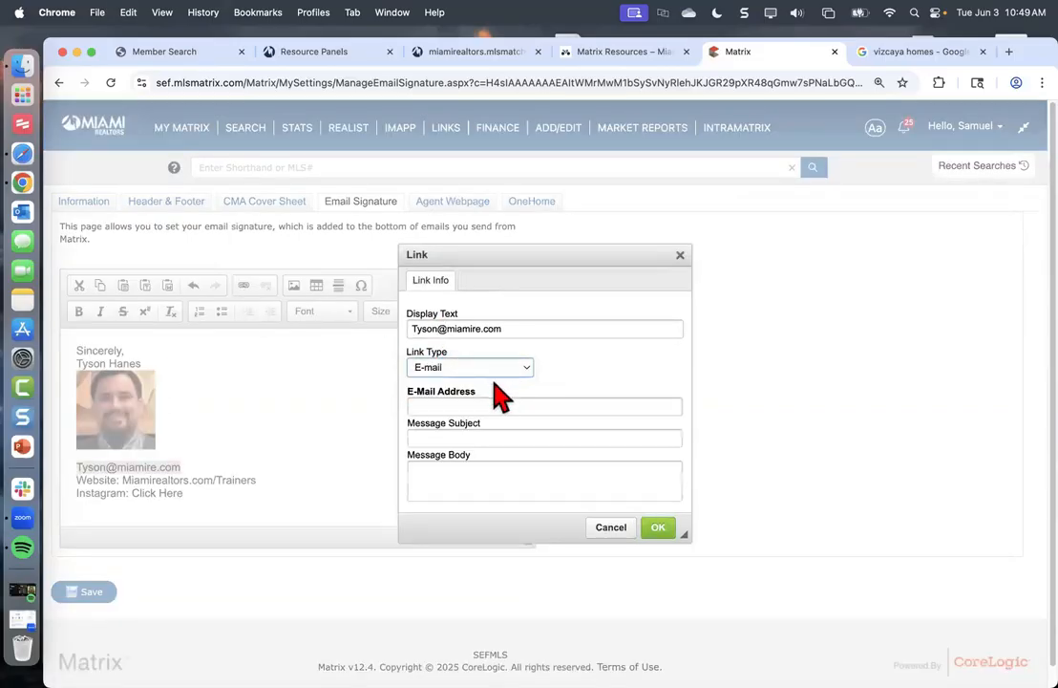
{"action": "left_click", "coordinate": [484, 405]}
{"action": "key", "text": "super+v"}
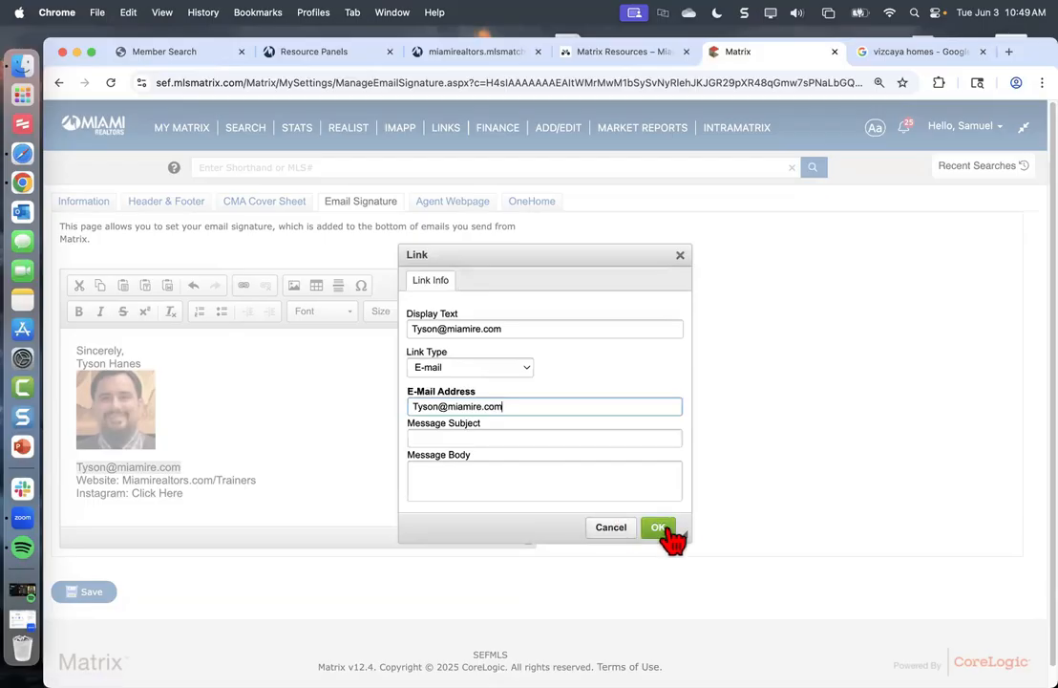
{"action": "left_click", "coordinate": [664, 530]}
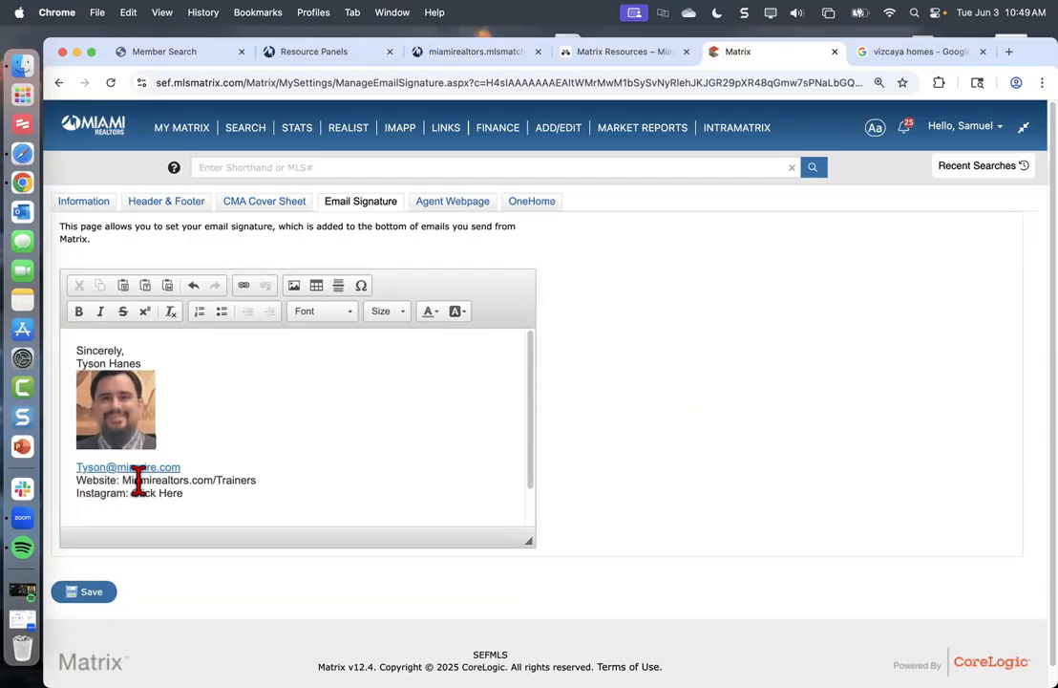
Select and copy the Miamirealtors.com/Trainers text on the Website line
{"action": "left_click_drag", "start_coordinate": [261, 481], "coordinate": [120, 480]}
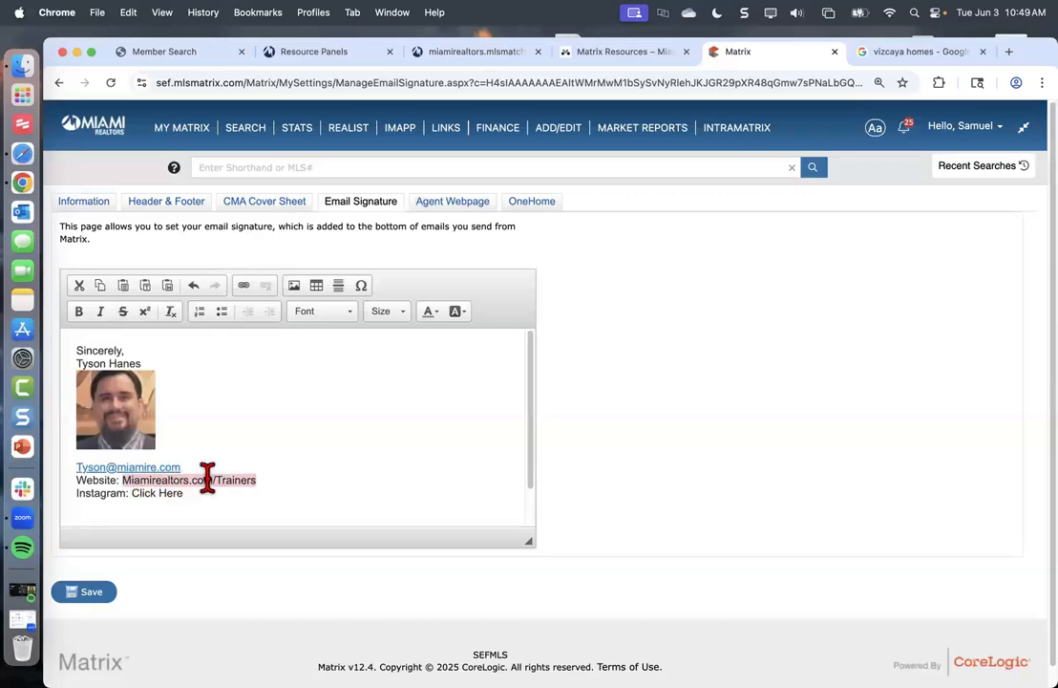
{"action": "right_click", "coordinate": [210, 479]}
{"action": "left_click", "coordinate": [246, 511]}
{"action": "right_click", "coordinate": [196, 476]}
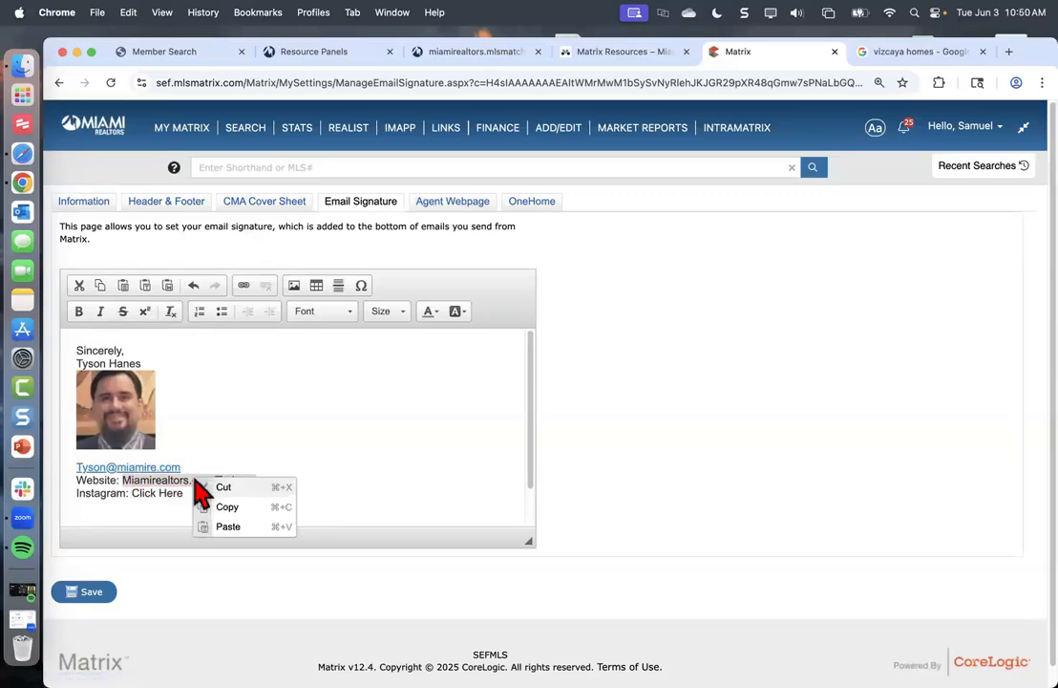
{"action": "left_click", "coordinate": [237, 504]}
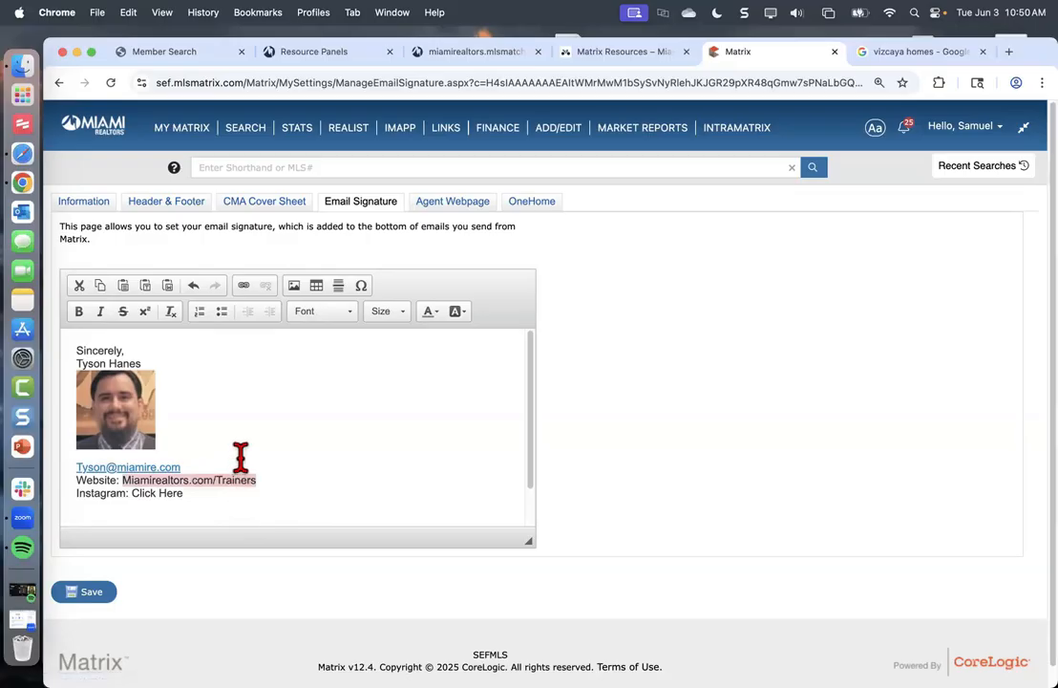
{"action": "left_click", "coordinate": [245, 291]}
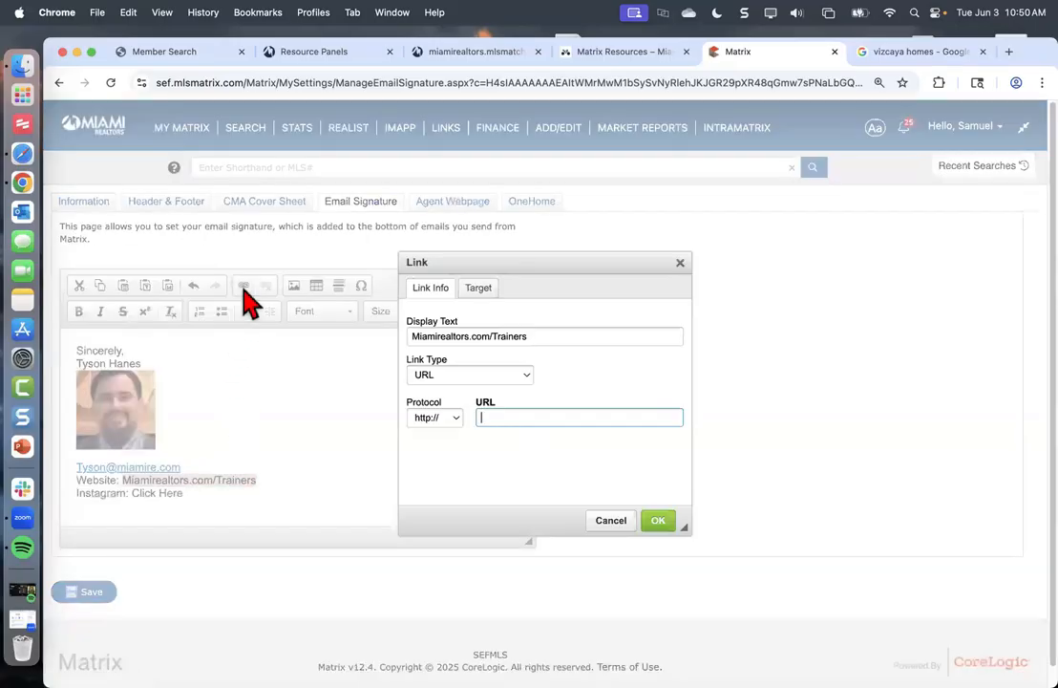
{"action": "left_click", "coordinate": [438, 376]}
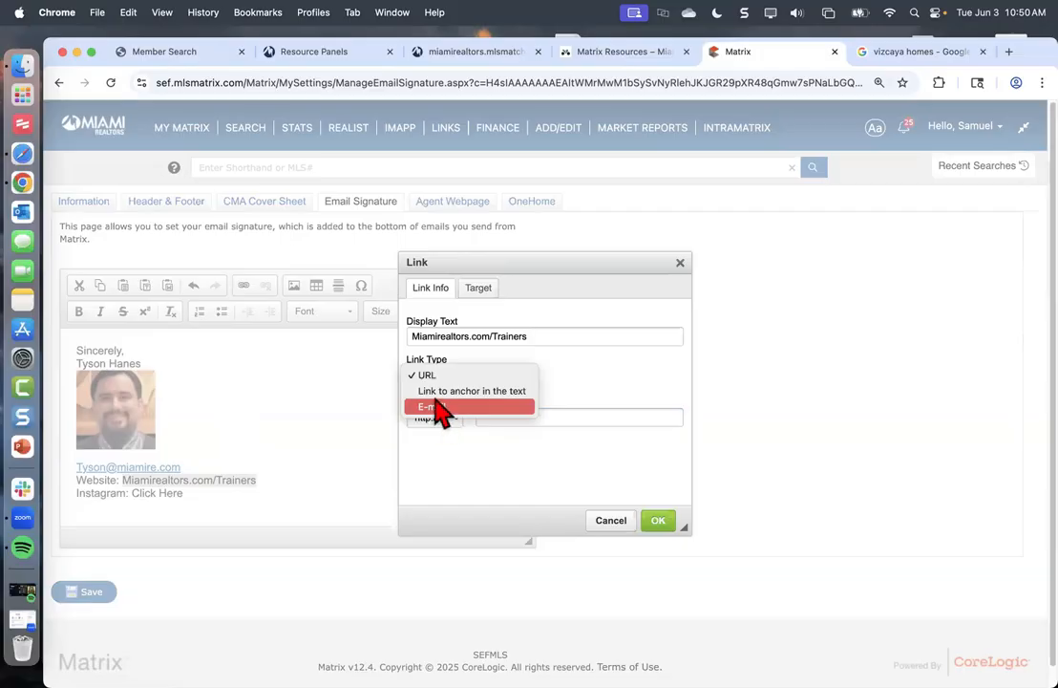
{"action": "left_click", "coordinate": [588, 385]}
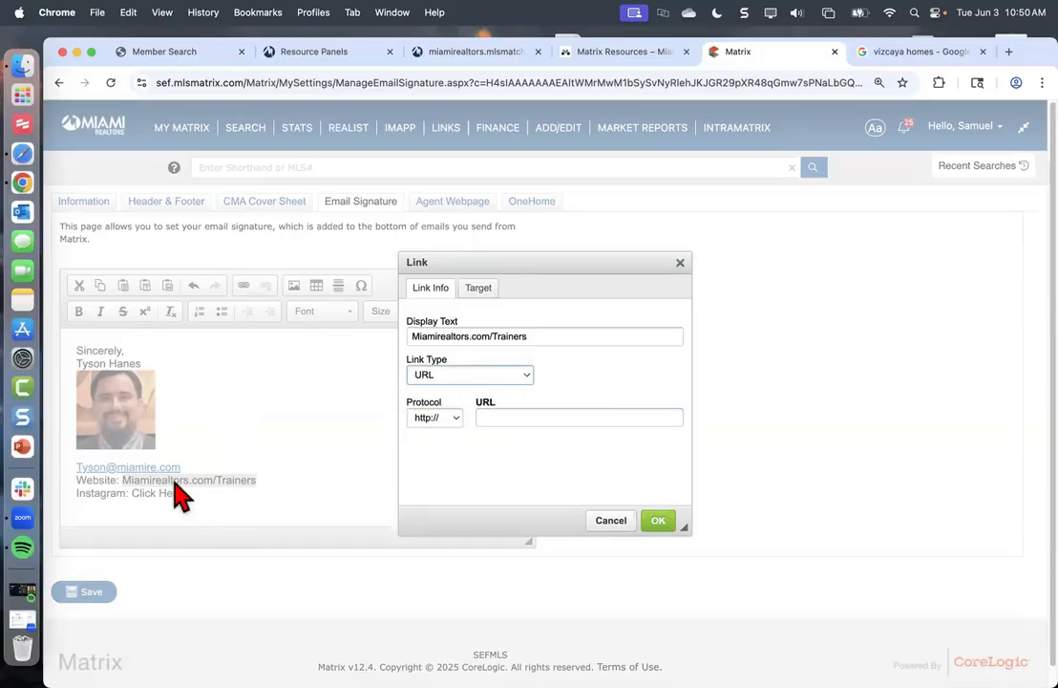
{"action": "left_click", "coordinate": [432, 419]}
{"action": "key", "text": "Escape"}
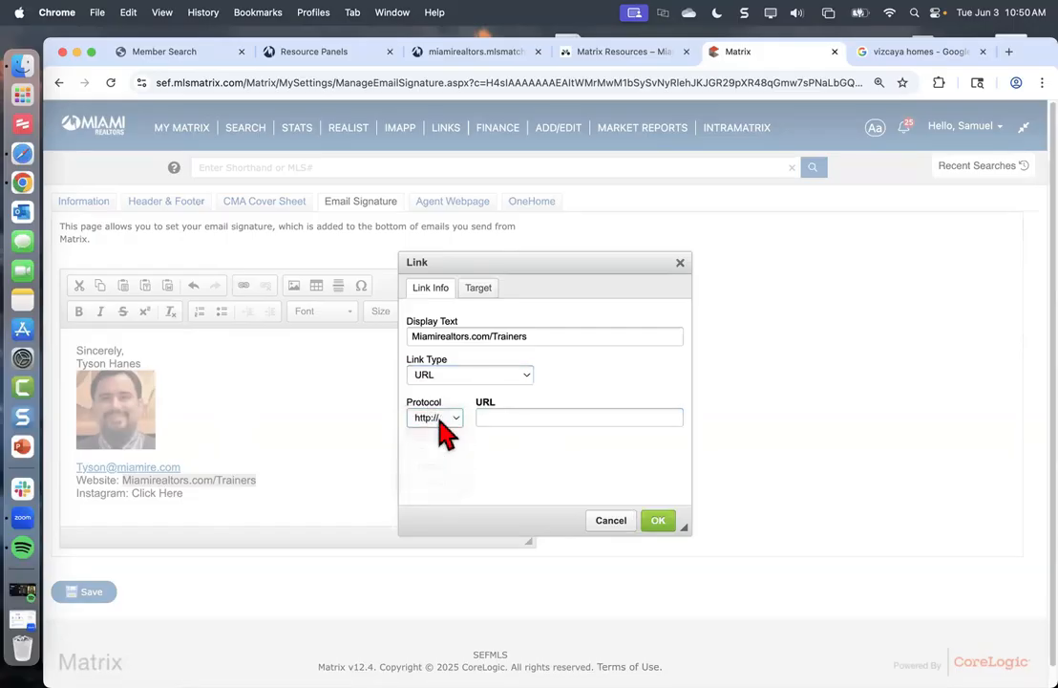
{"action": "left_click", "coordinate": [441, 424]}
{"action": "left_click", "coordinate": [442, 435]}
{"action": "left_click", "coordinate": [502, 418]}
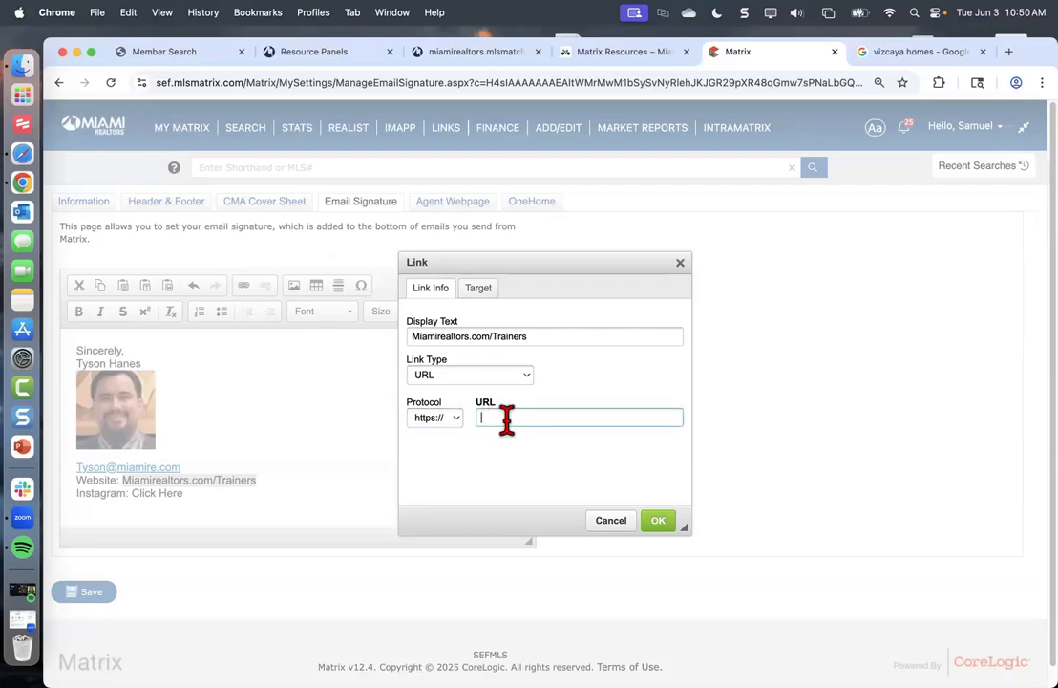
{"action": "key", "text": "super+v"}
{"action": "left_click", "coordinate": [658, 521]}
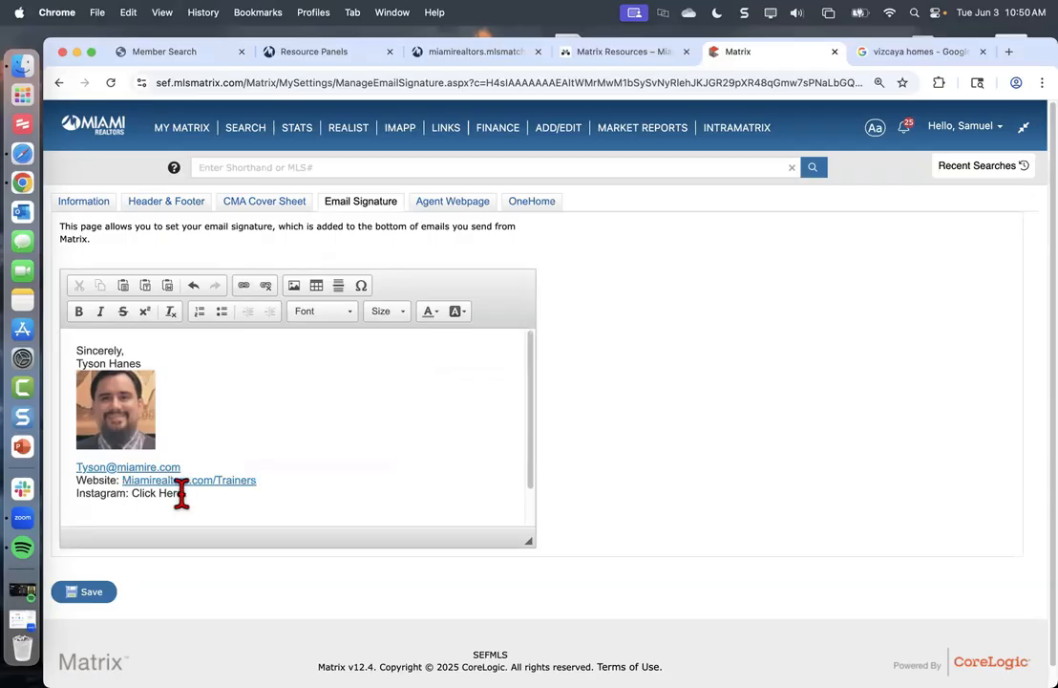
{"action": "left_click_drag", "start_coordinate": [183, 493], "coordinate": [130, 493]}
{"action": "left_click", "coordinate": [189, 495]}
{"action": "left_click_drag", "start_coordinate": [187, 495], "coordinate": [132, 495]}
{"action": "left_click", "coordinate": [244, 287]}
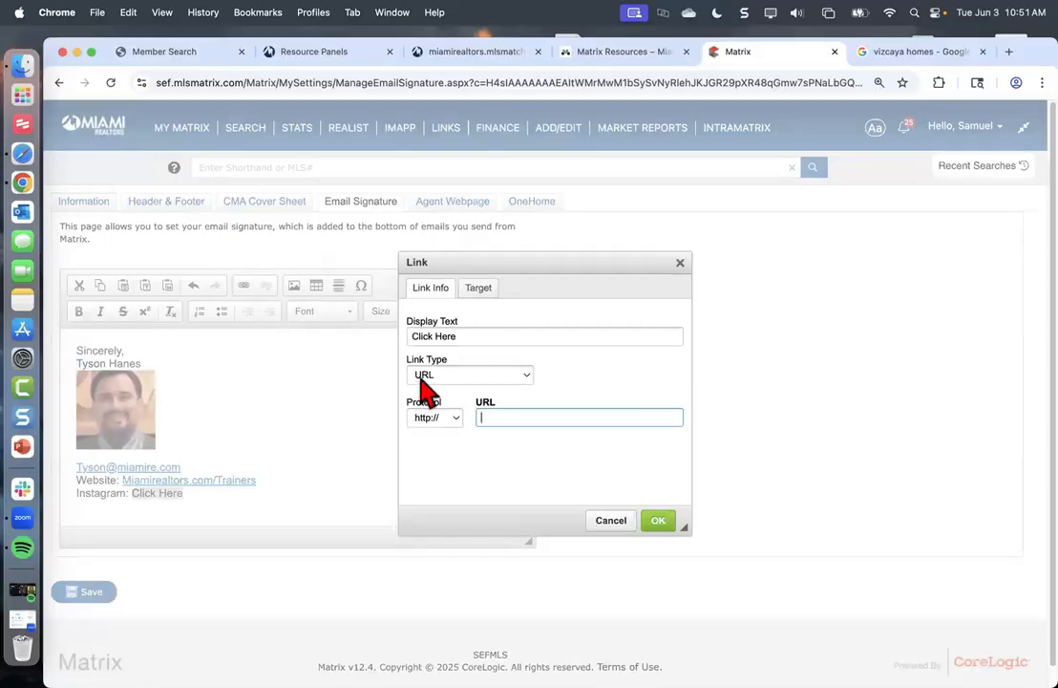
{"action": "left_click", "coordinate": [427, 418]}
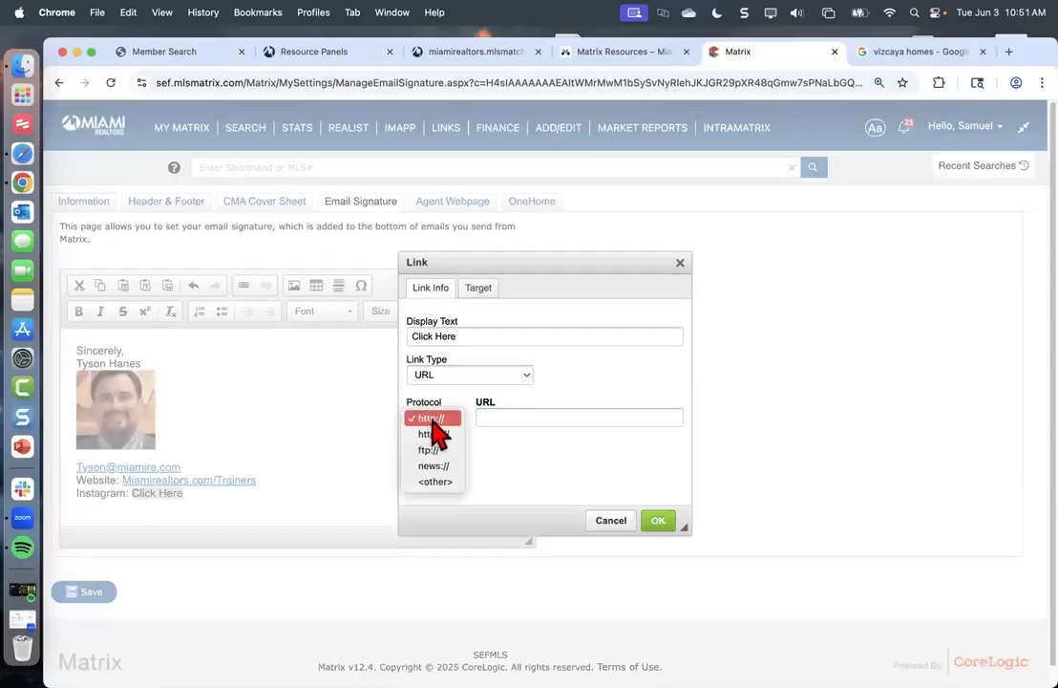
{"action": "left_click", "coordinate": [441, 434]}
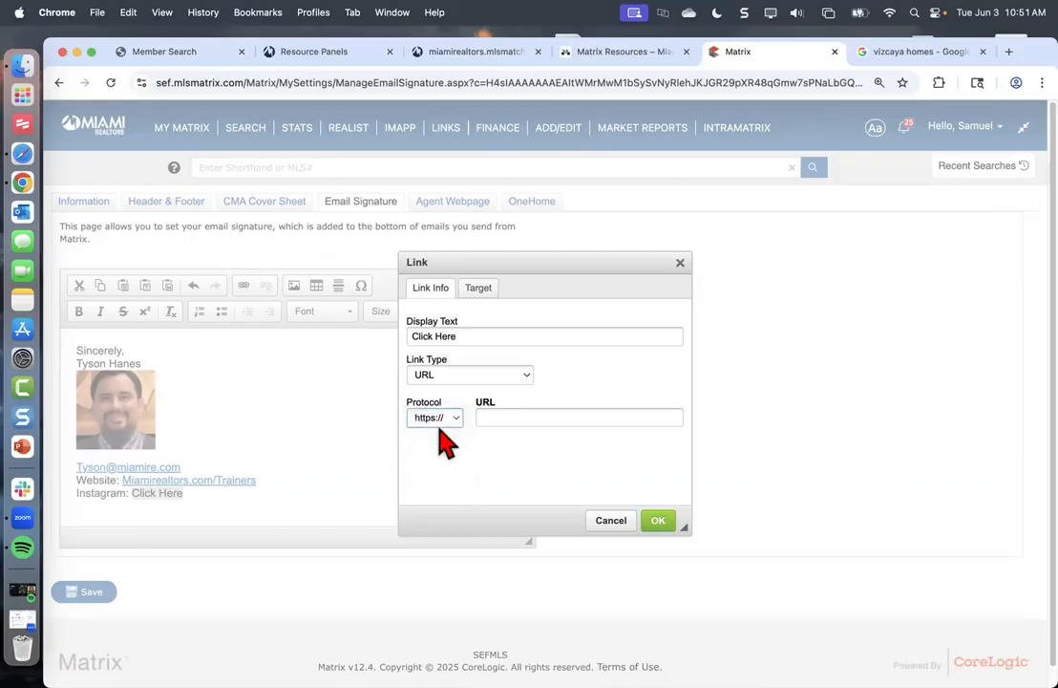
{"action": "left_click", "coordinate": [500, 416]}
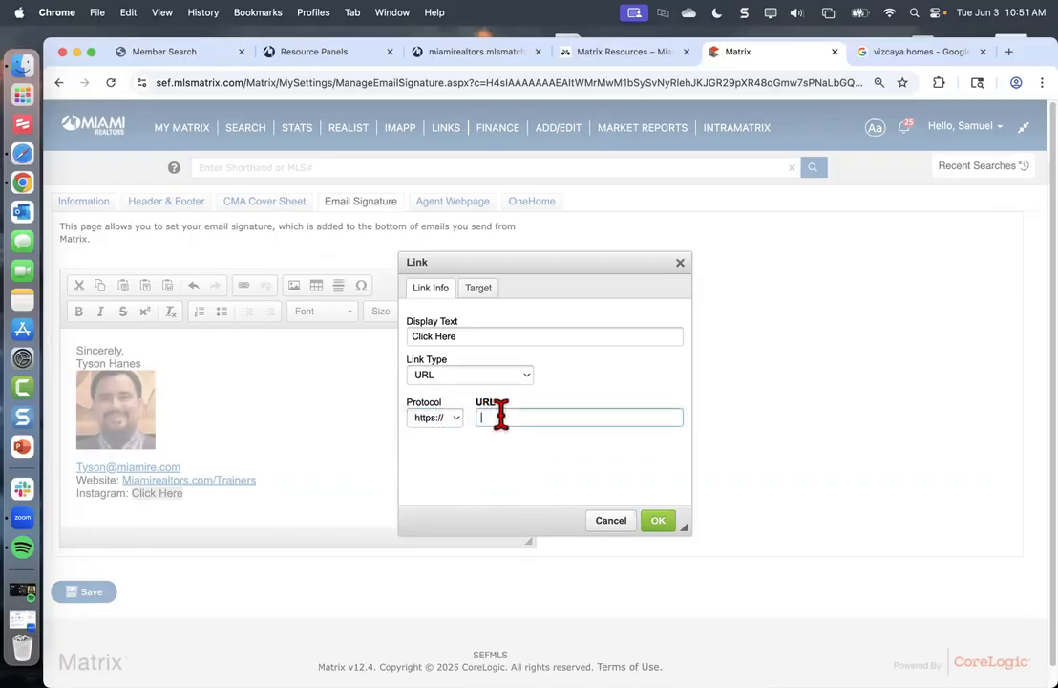
{"action": "type", "text": "WWW.Instagram.com/thmiamire"}
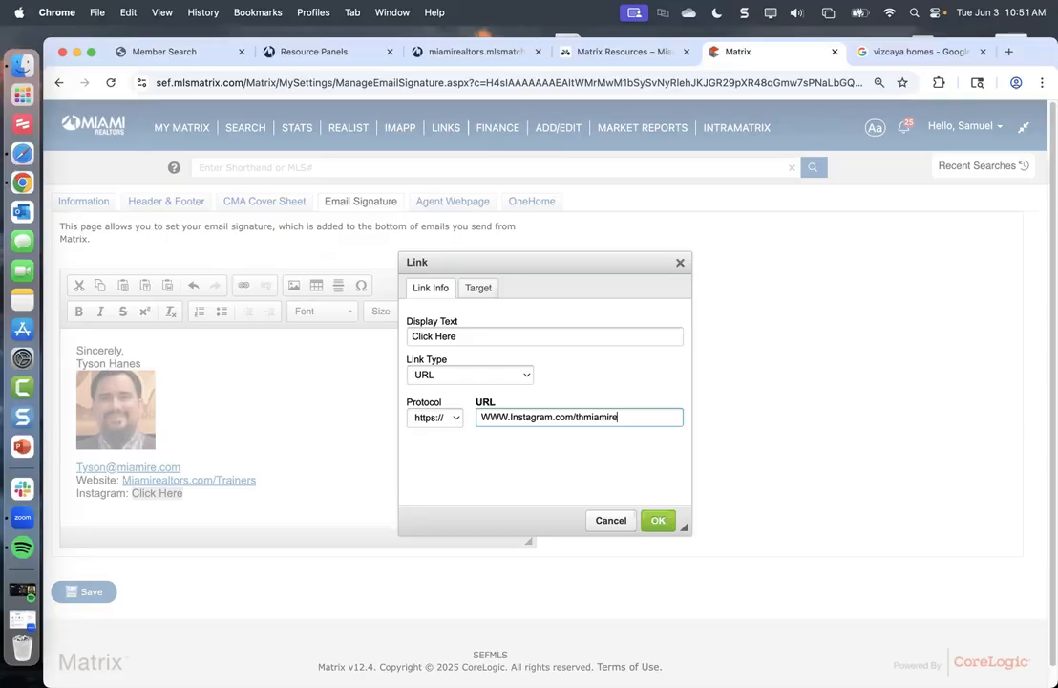
{"action": "double_click", "coordinate": [603, 417]}
{"action": "left_click", "coordinate": [658, 519]}
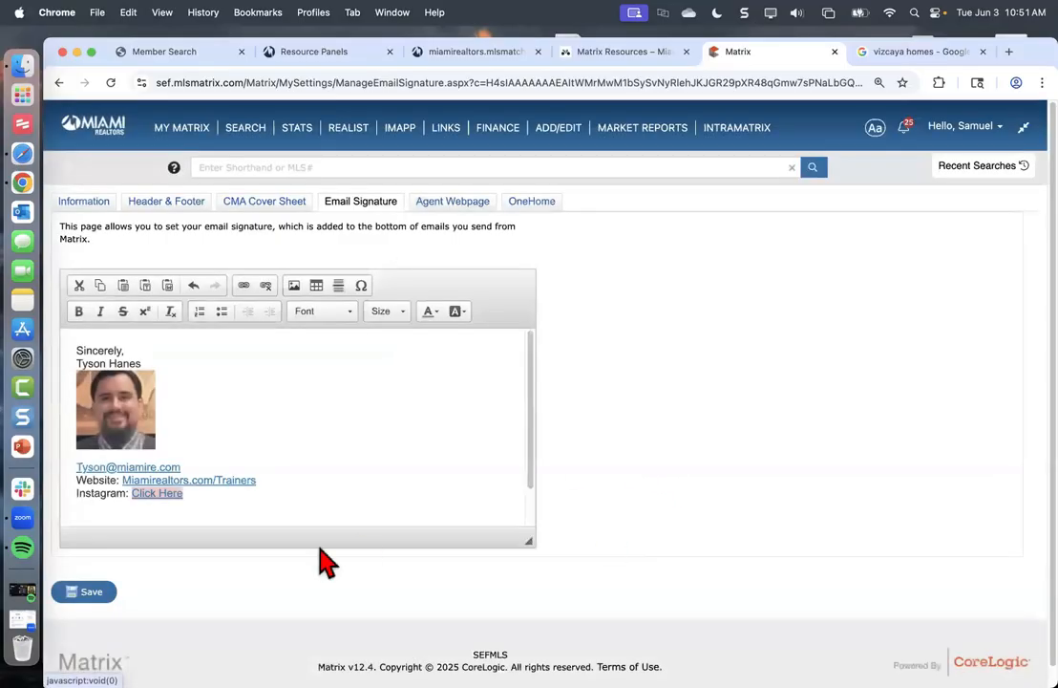
{"action": "left_click", "coordinate": [216, 497]}
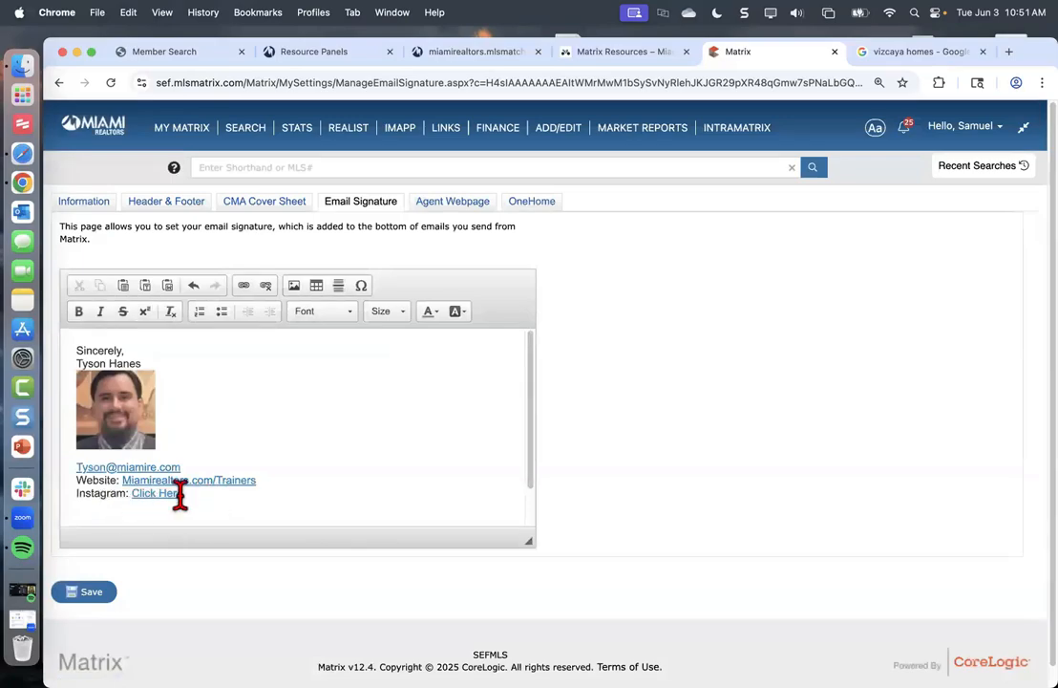
Save the completed email signature
{"action": "left_click", "coordinate": [100, 600]}
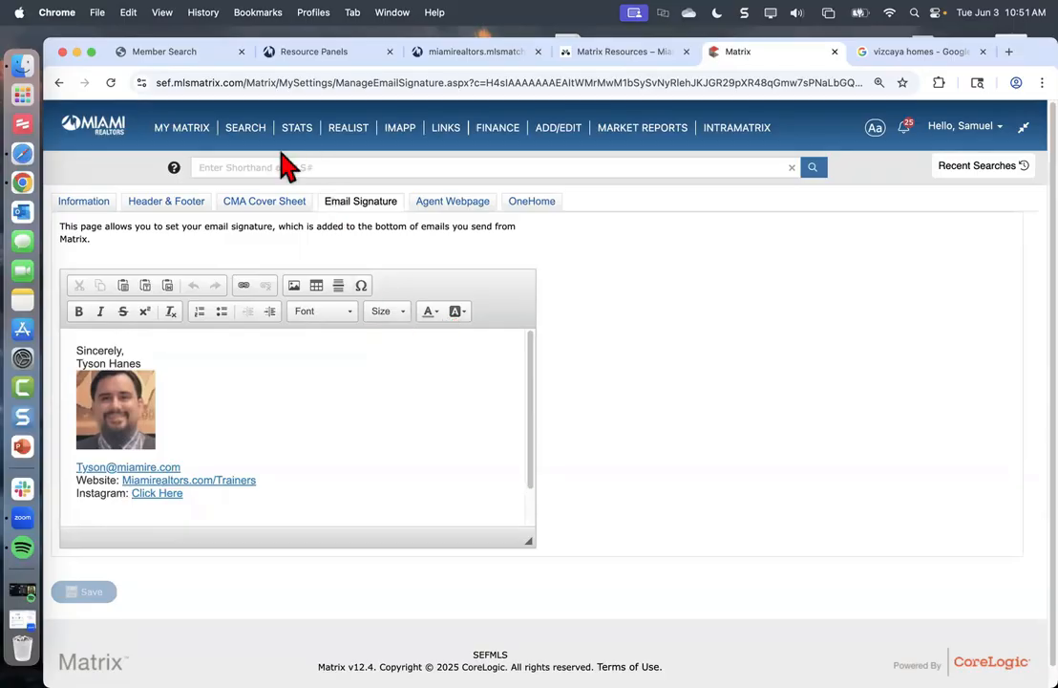
{"action": "mouse_move", "coordinate": [245, 129]}
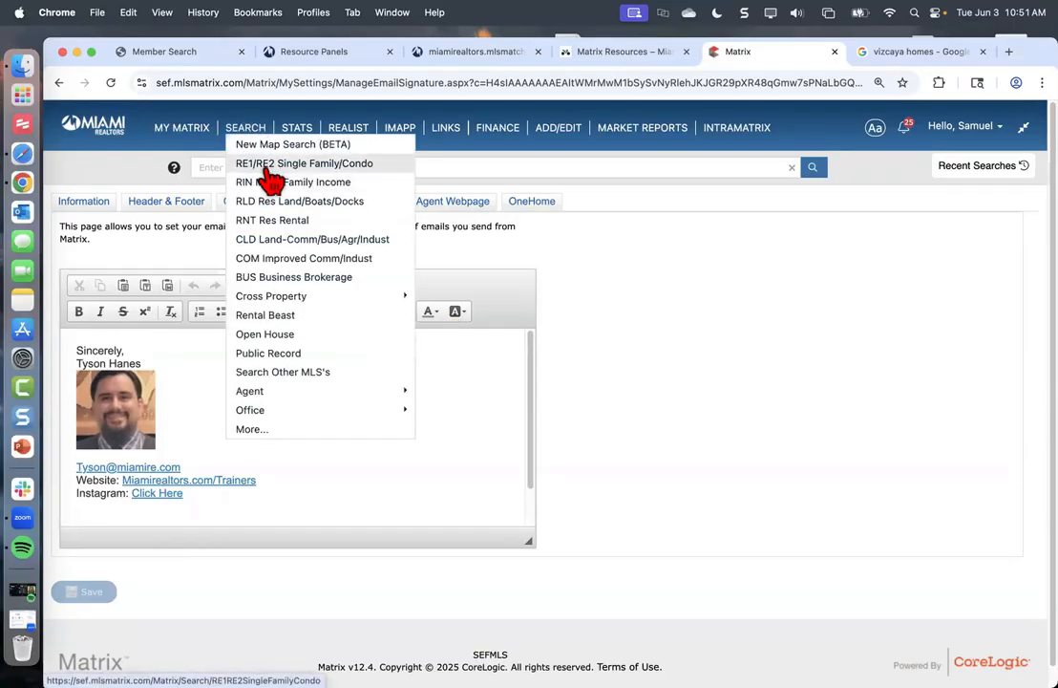